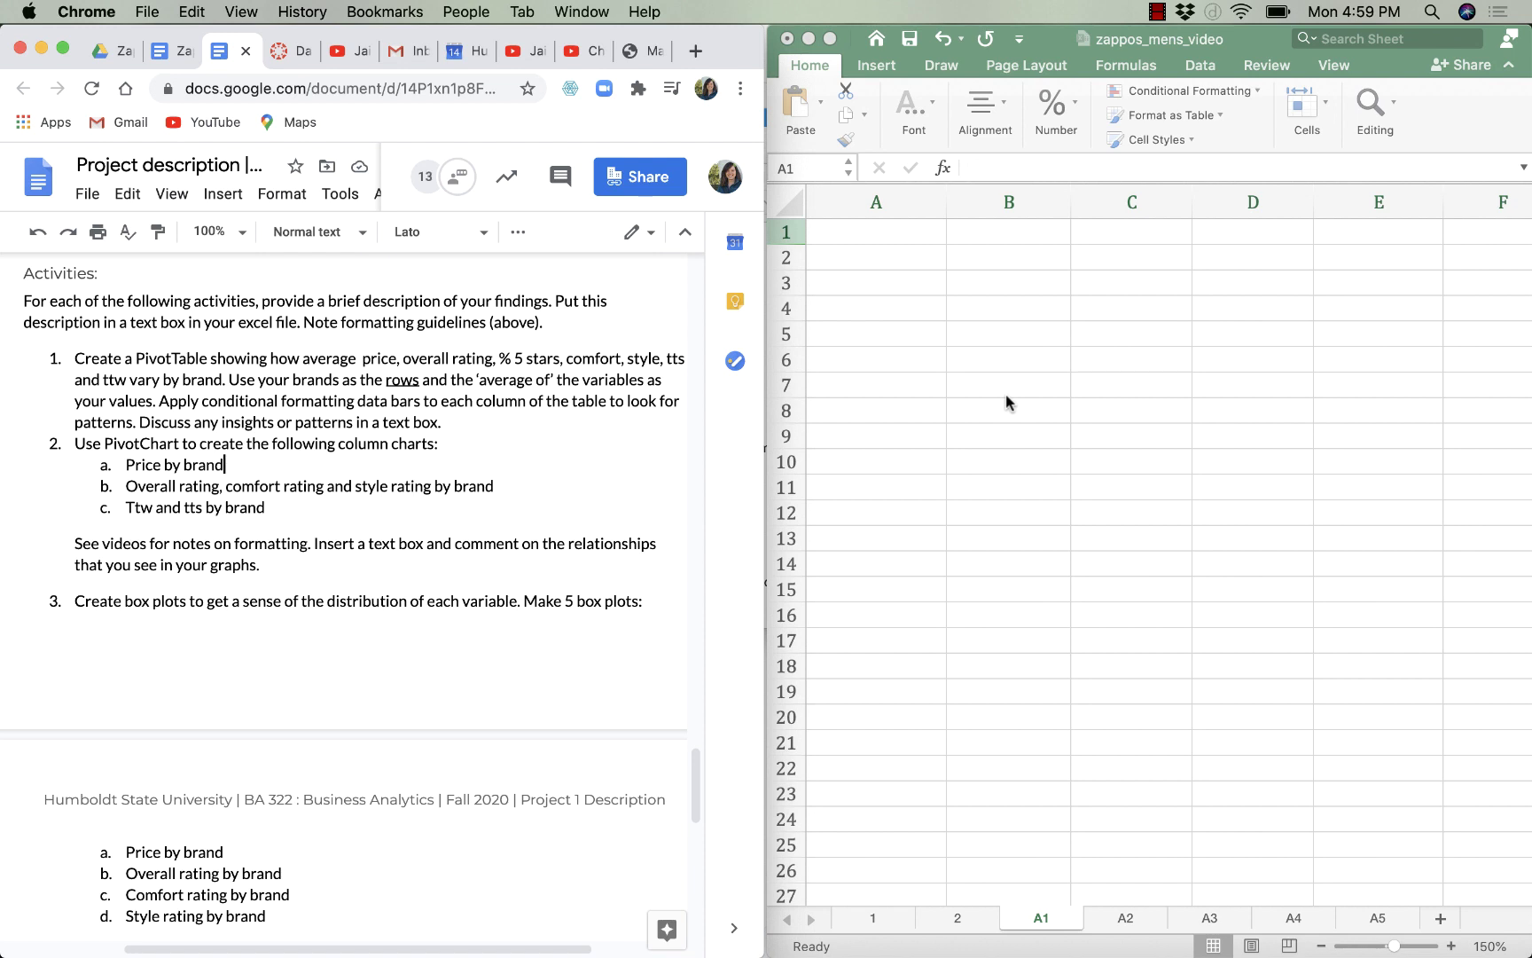
- Copy activity 1's PivotTable paragraph from Google Docs and bring the zappos_mens_video workbook forward
click(484, 417)
drag(461, 423, 75, 356)
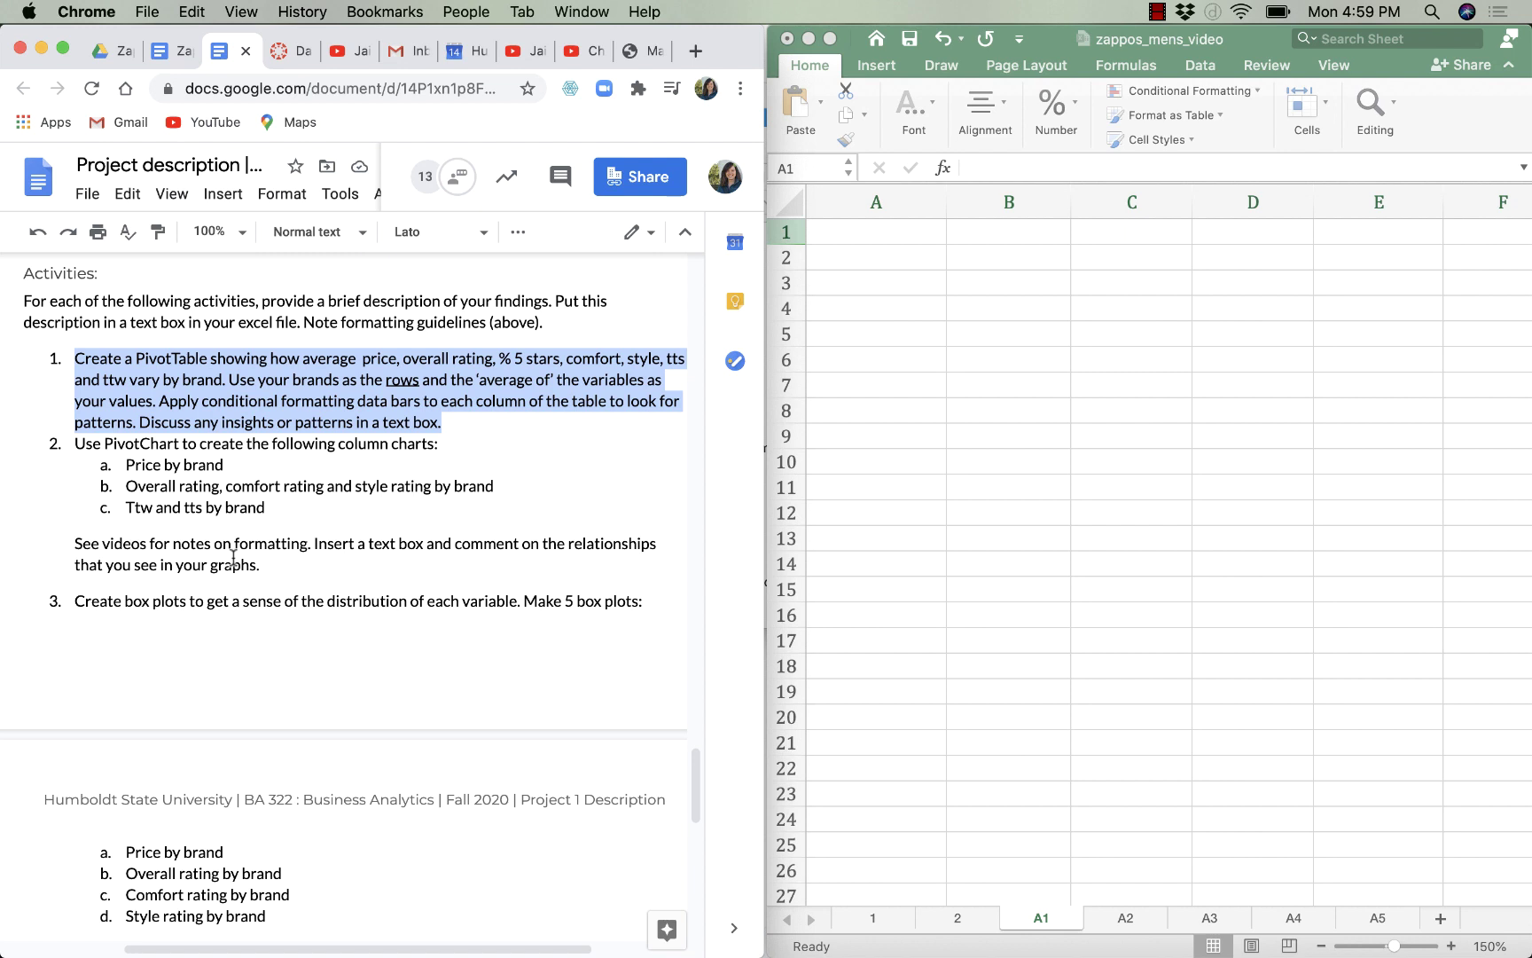
click(487, 423)
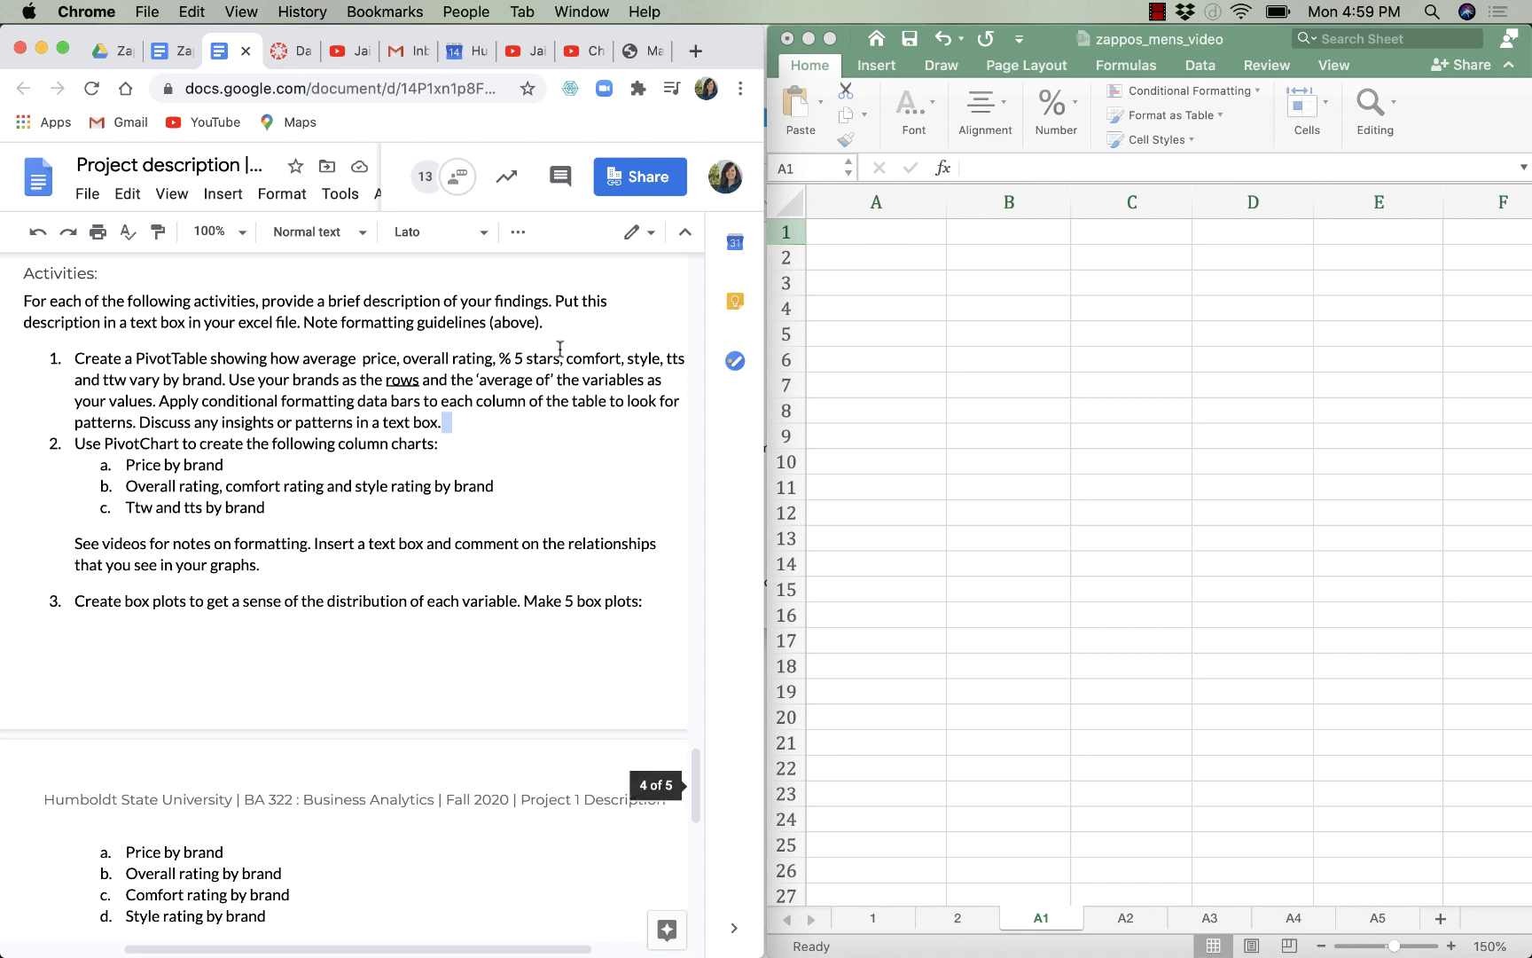
click(451, 420)
drag(450, 420, 75, 359)
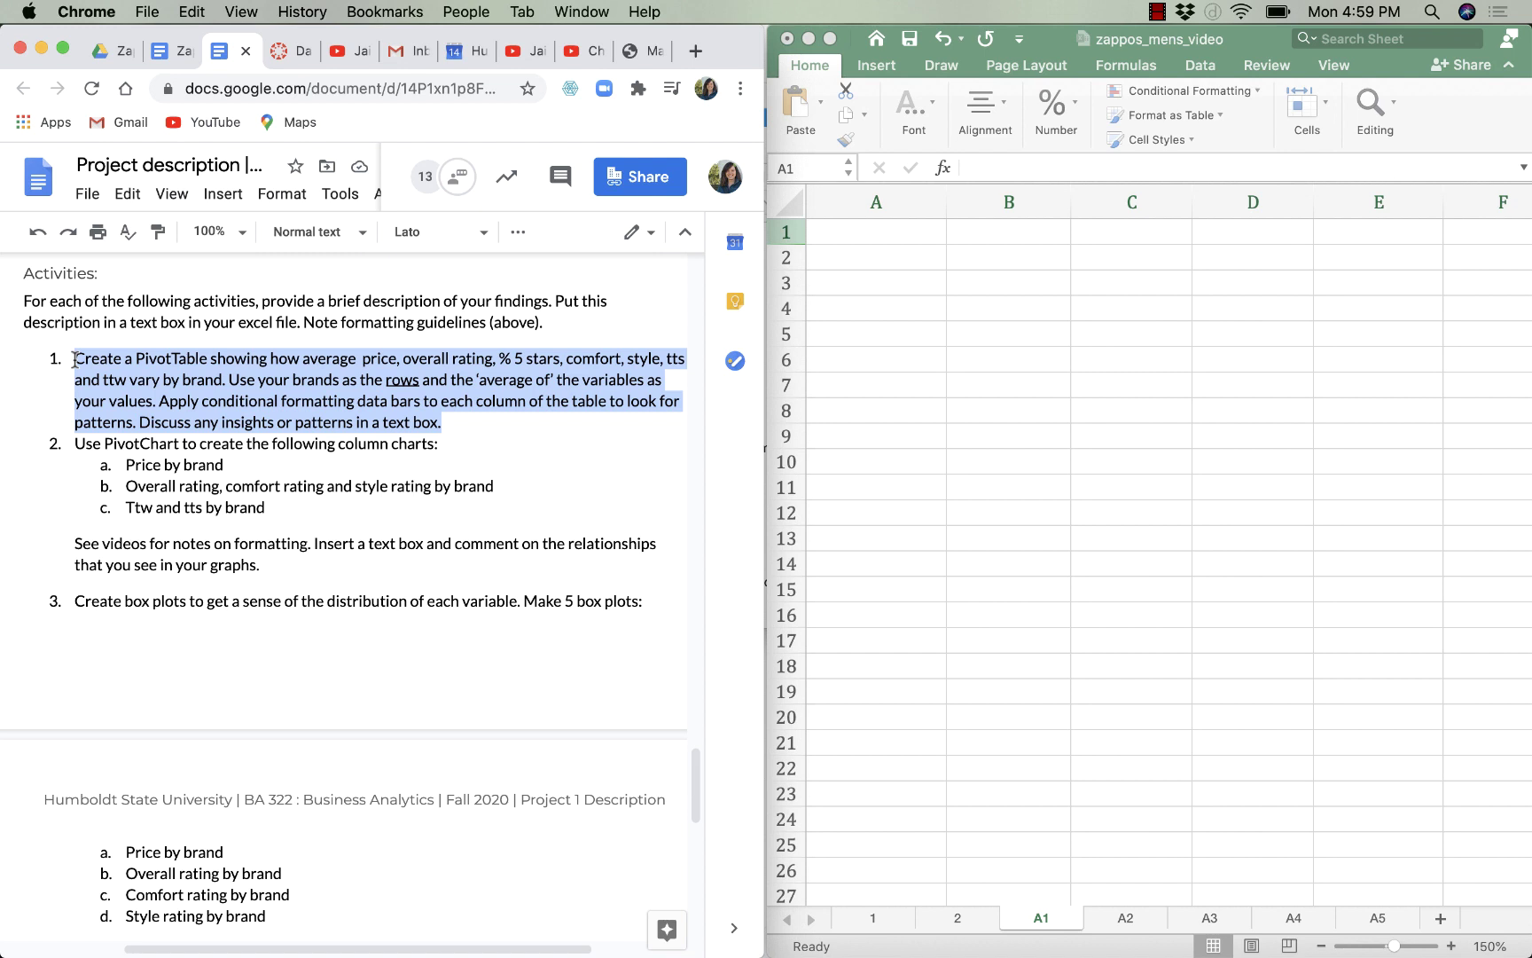
key(super+c)
click(887, 236)
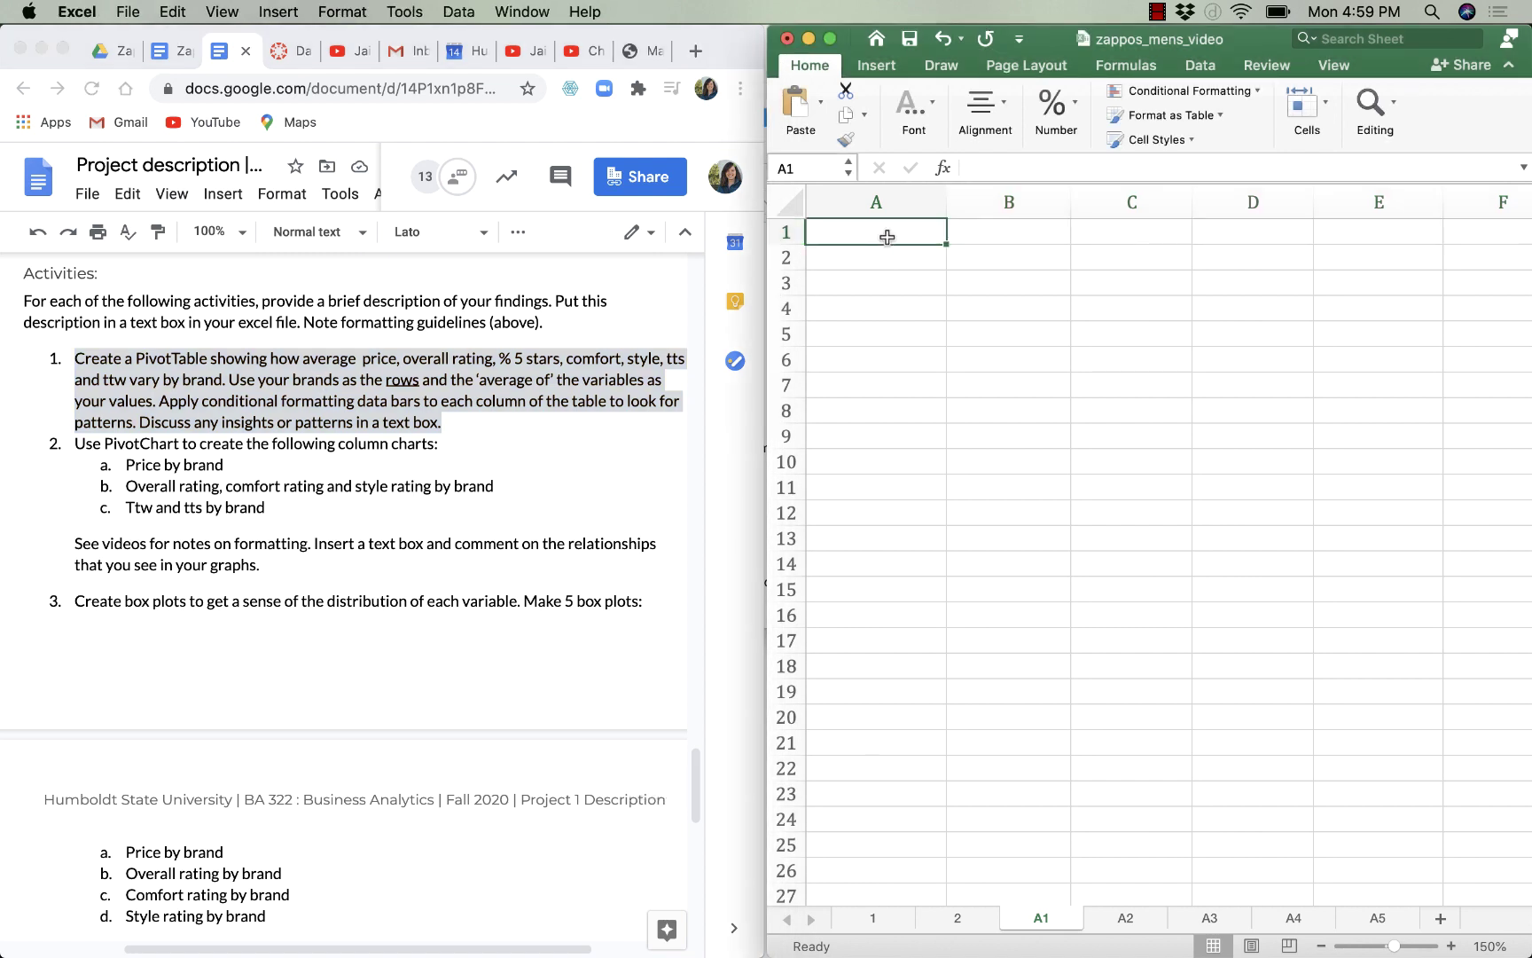
- Paste activity 1's PivotTable instructions into cell A1 and maximise the zappos_mens_video window
key(super+v)
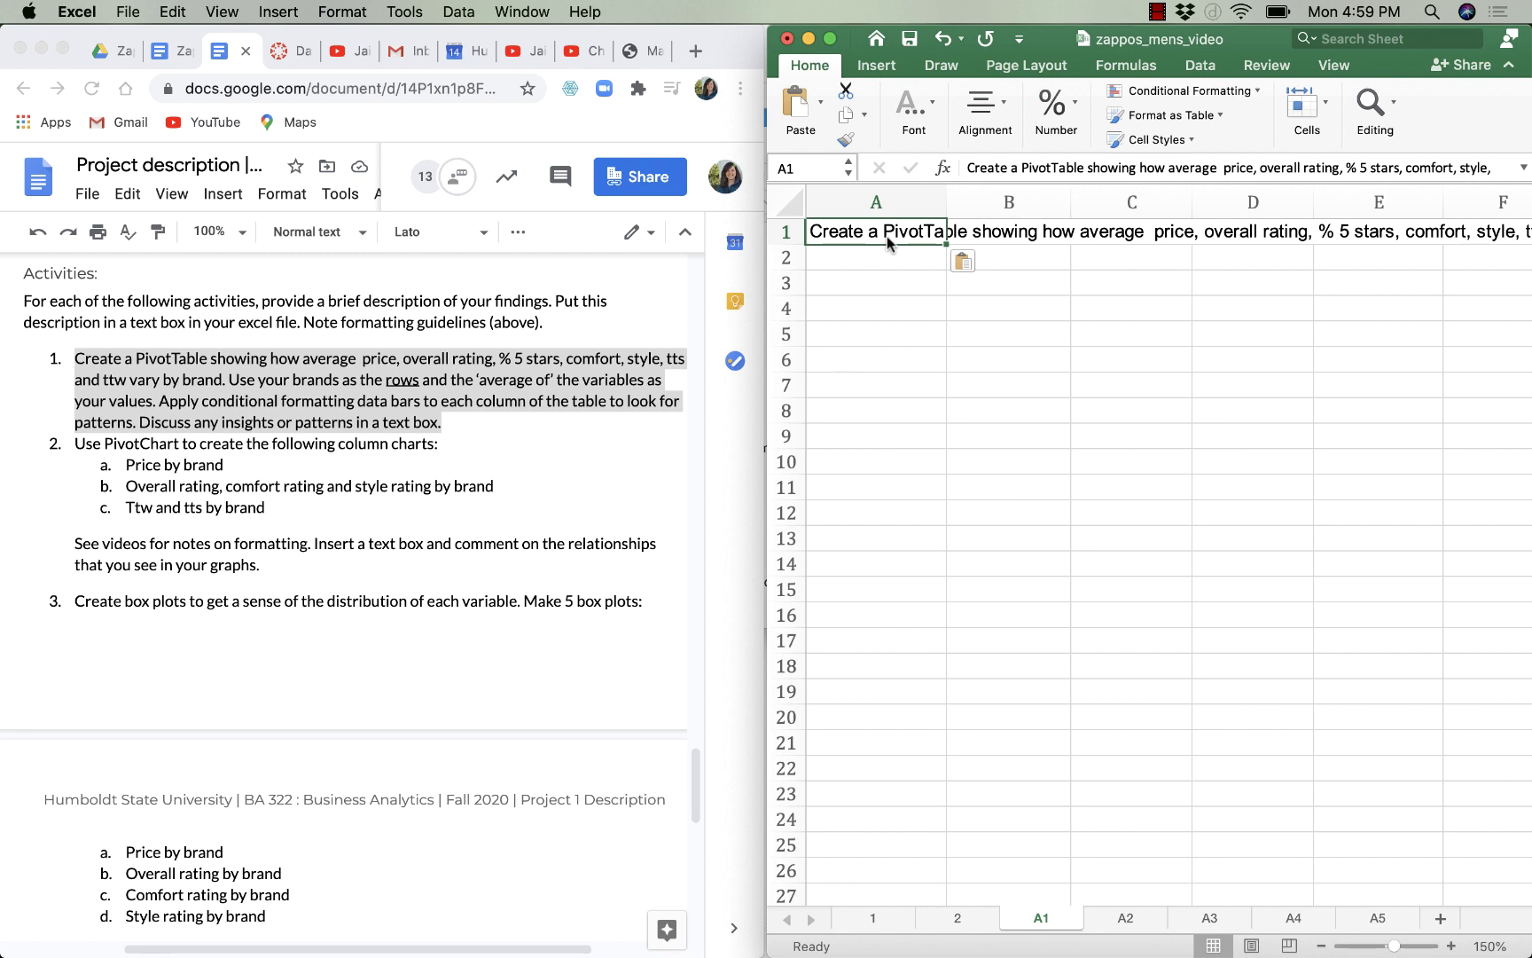
click(832, 40)
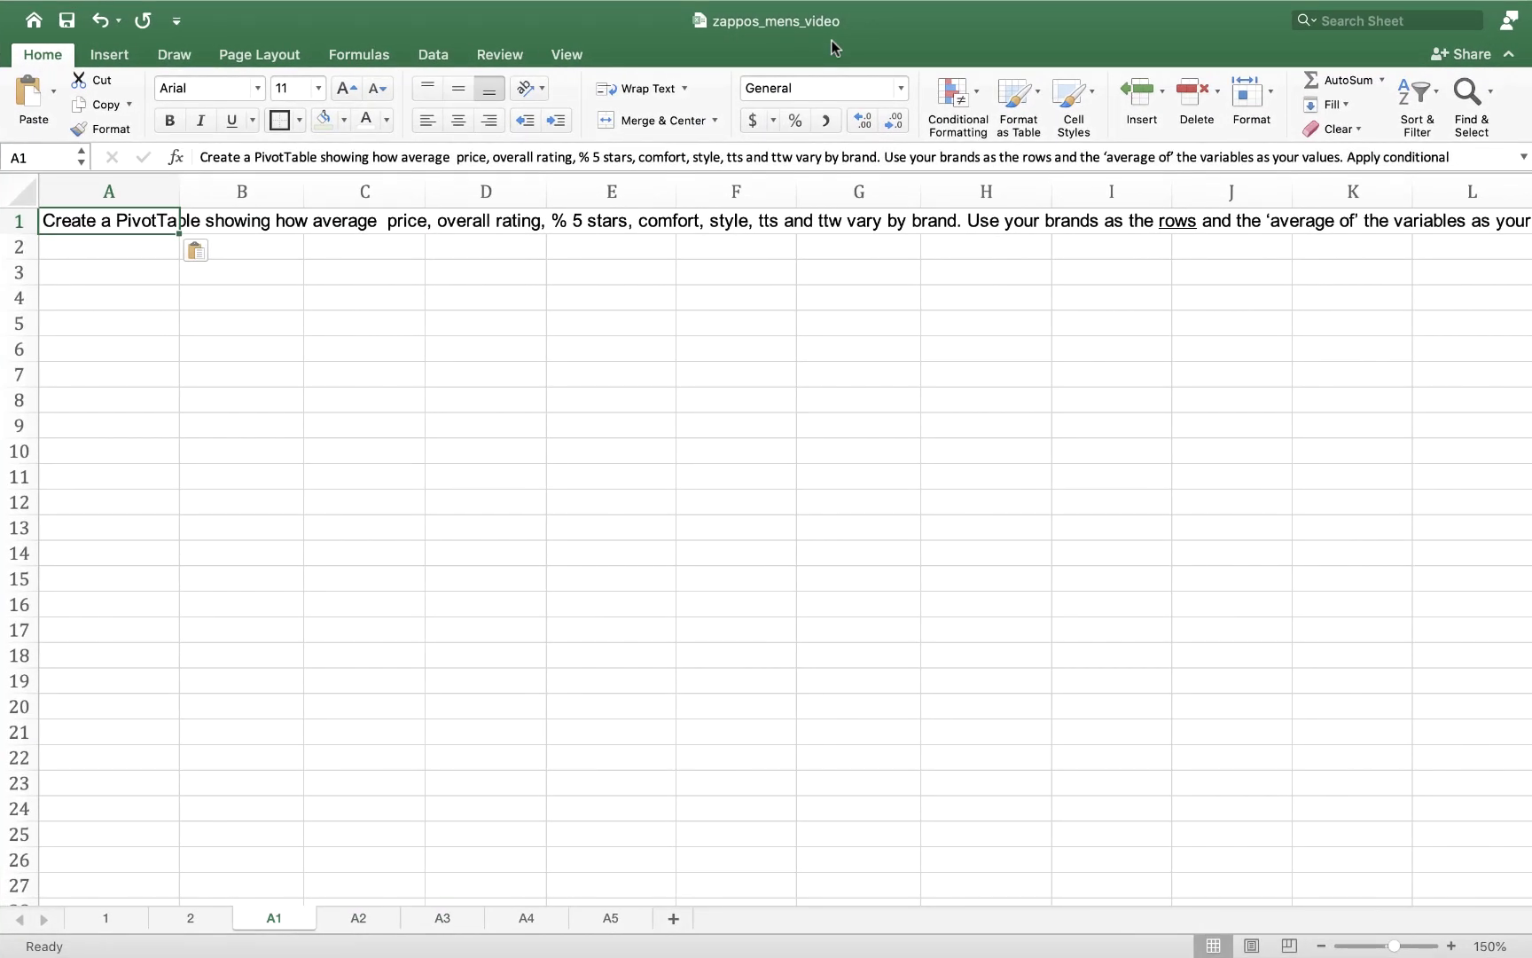
click(584, 342)
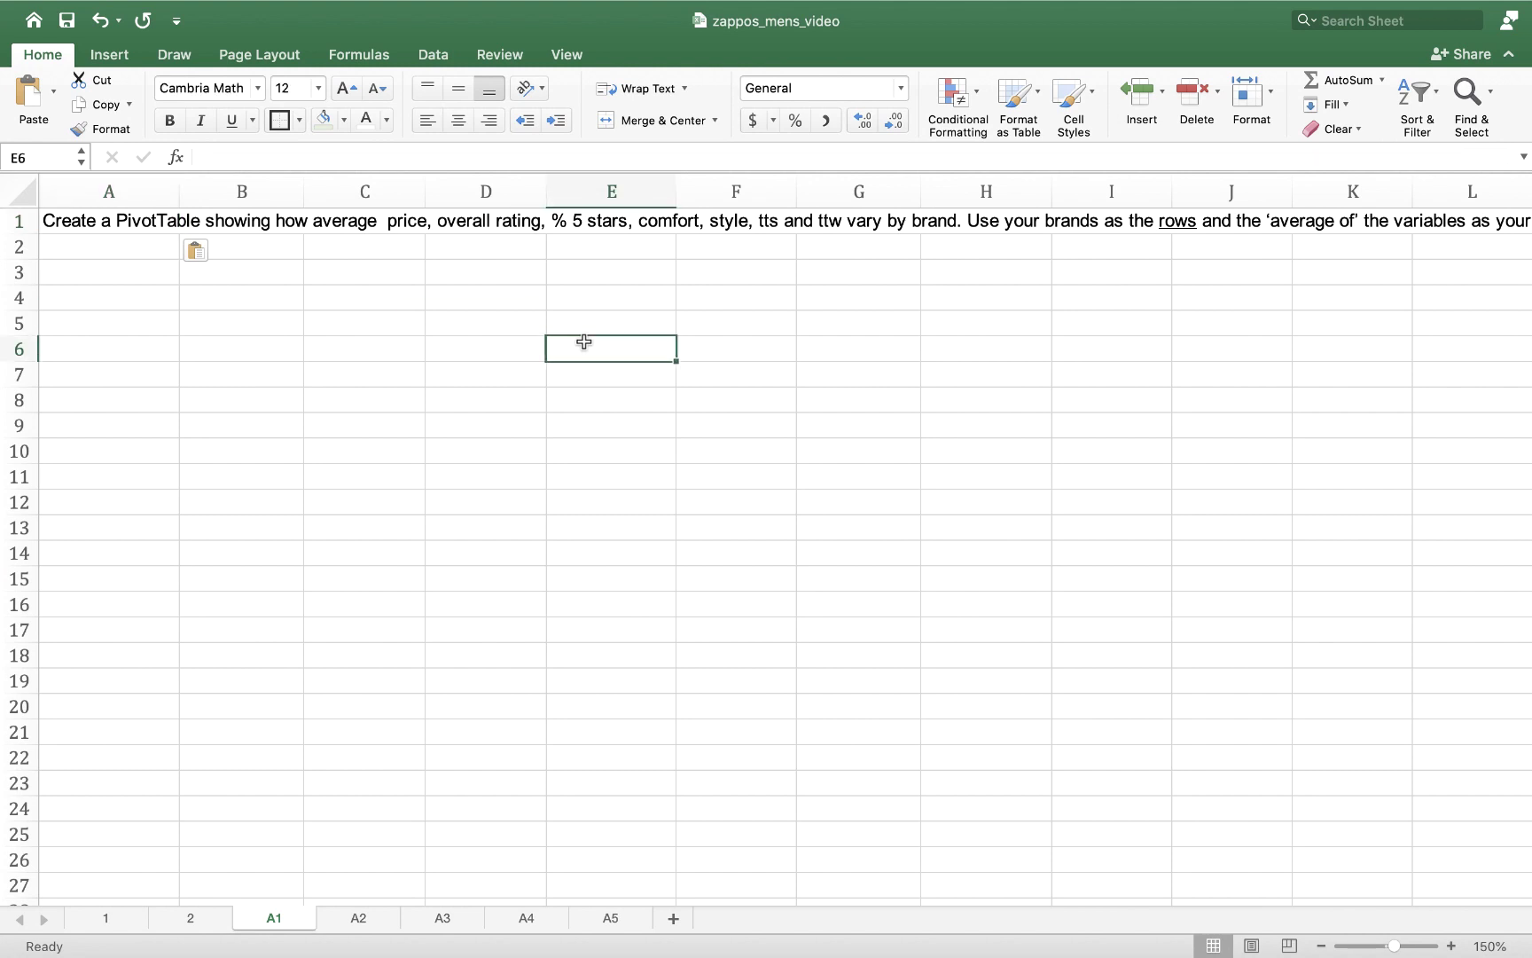
click(66, 227)
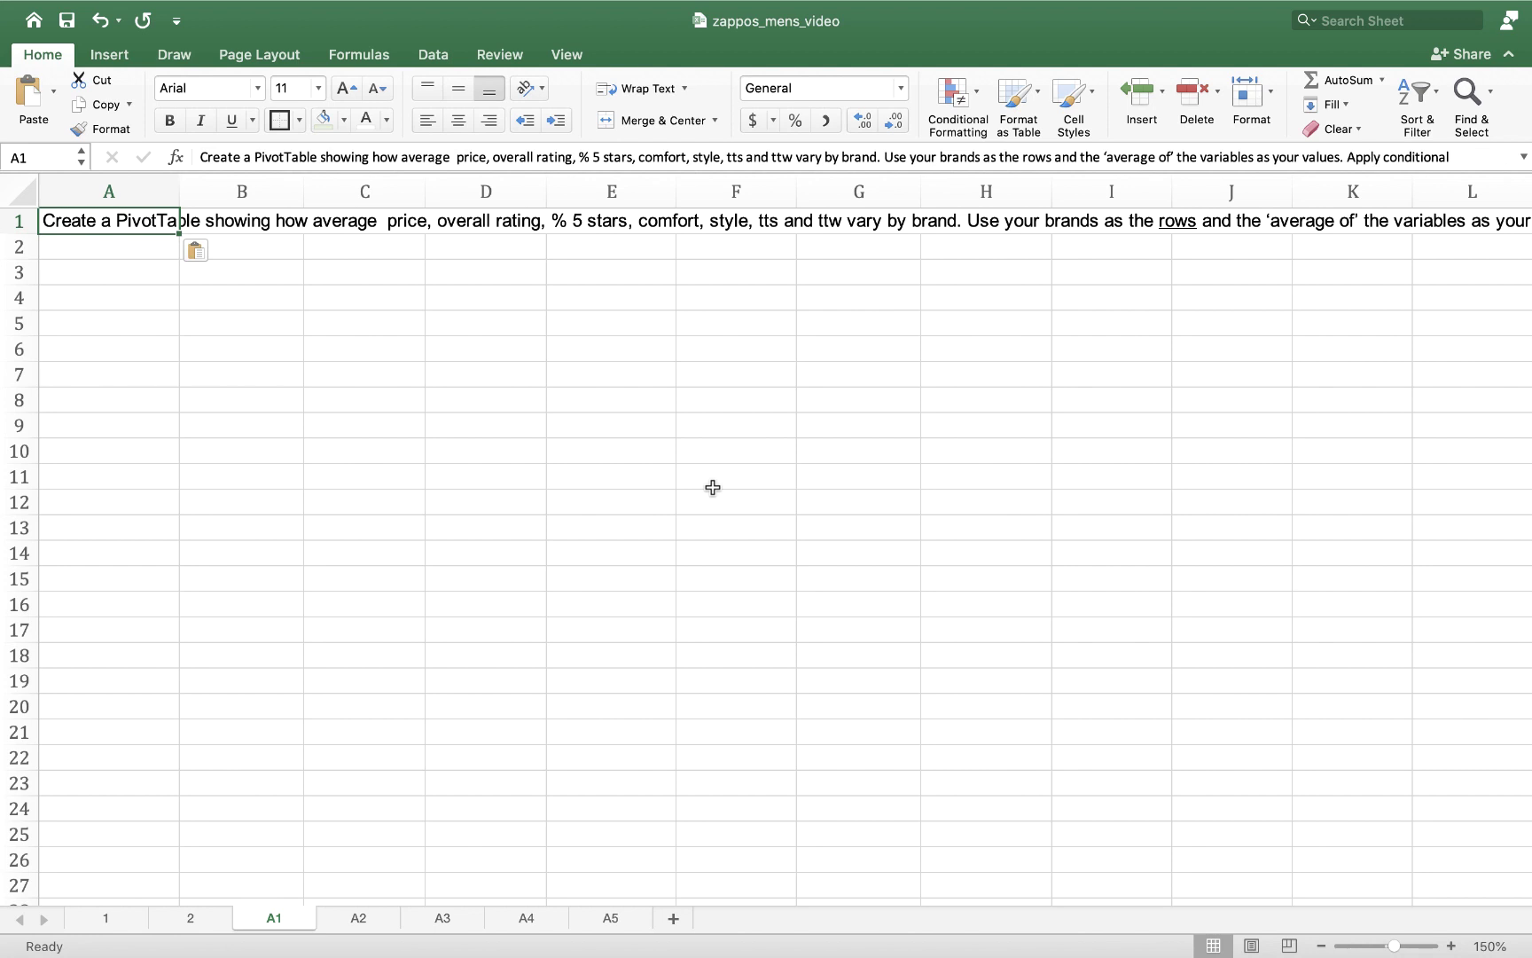
- Merge and centre A1:H1, wrap the instruction text, and make row 1 taller
click(643, 422)
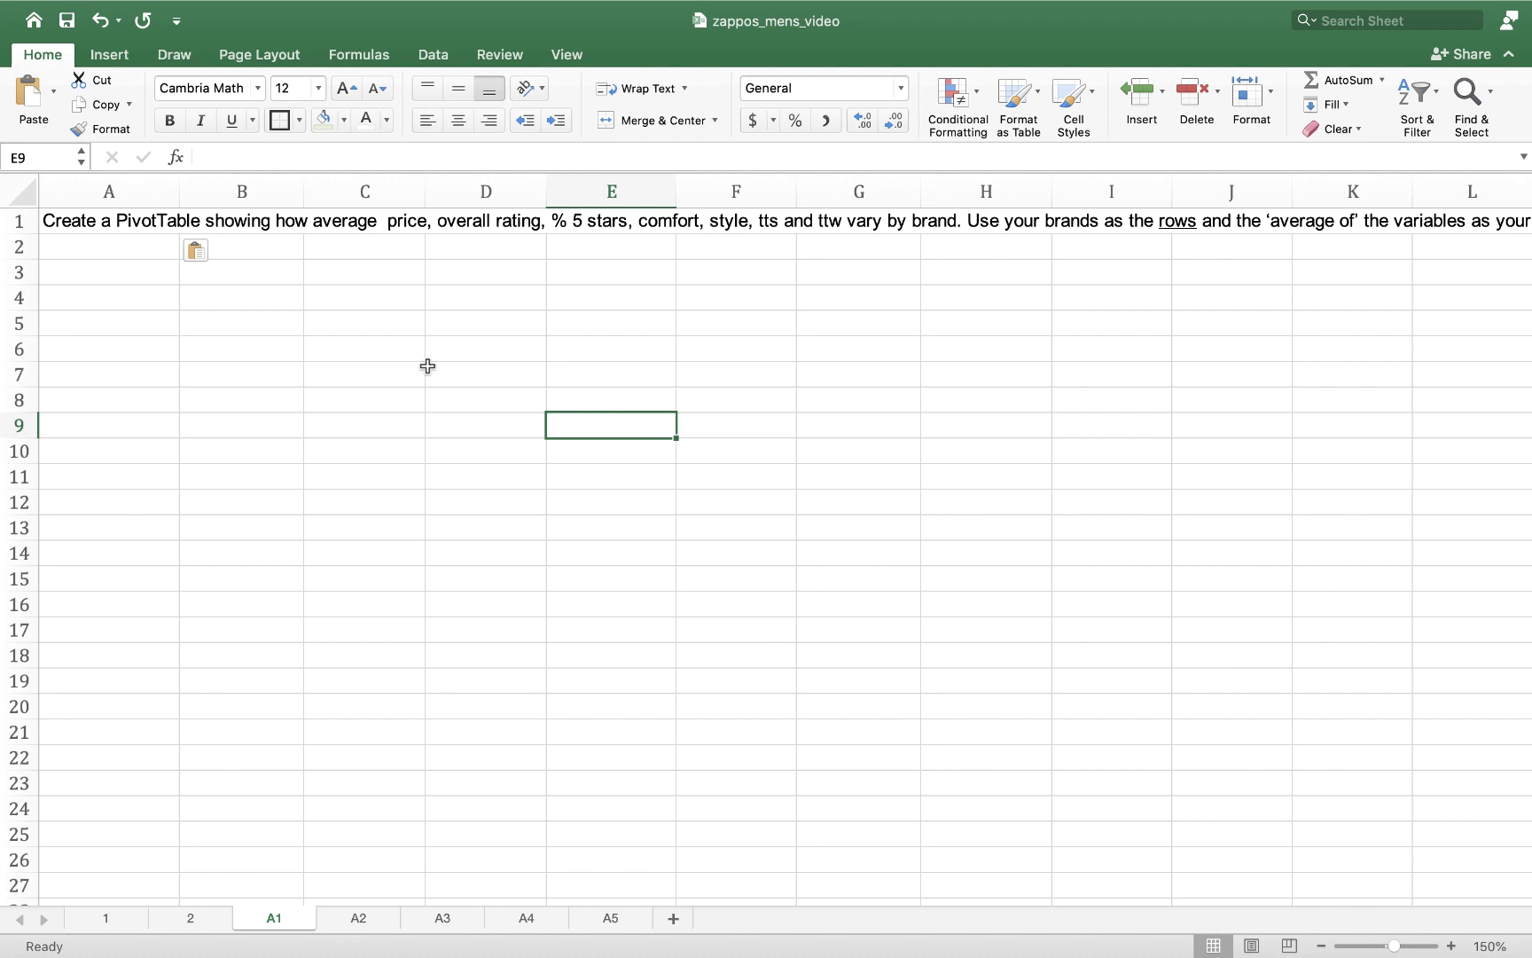
drag(122, 222, 966, 221)
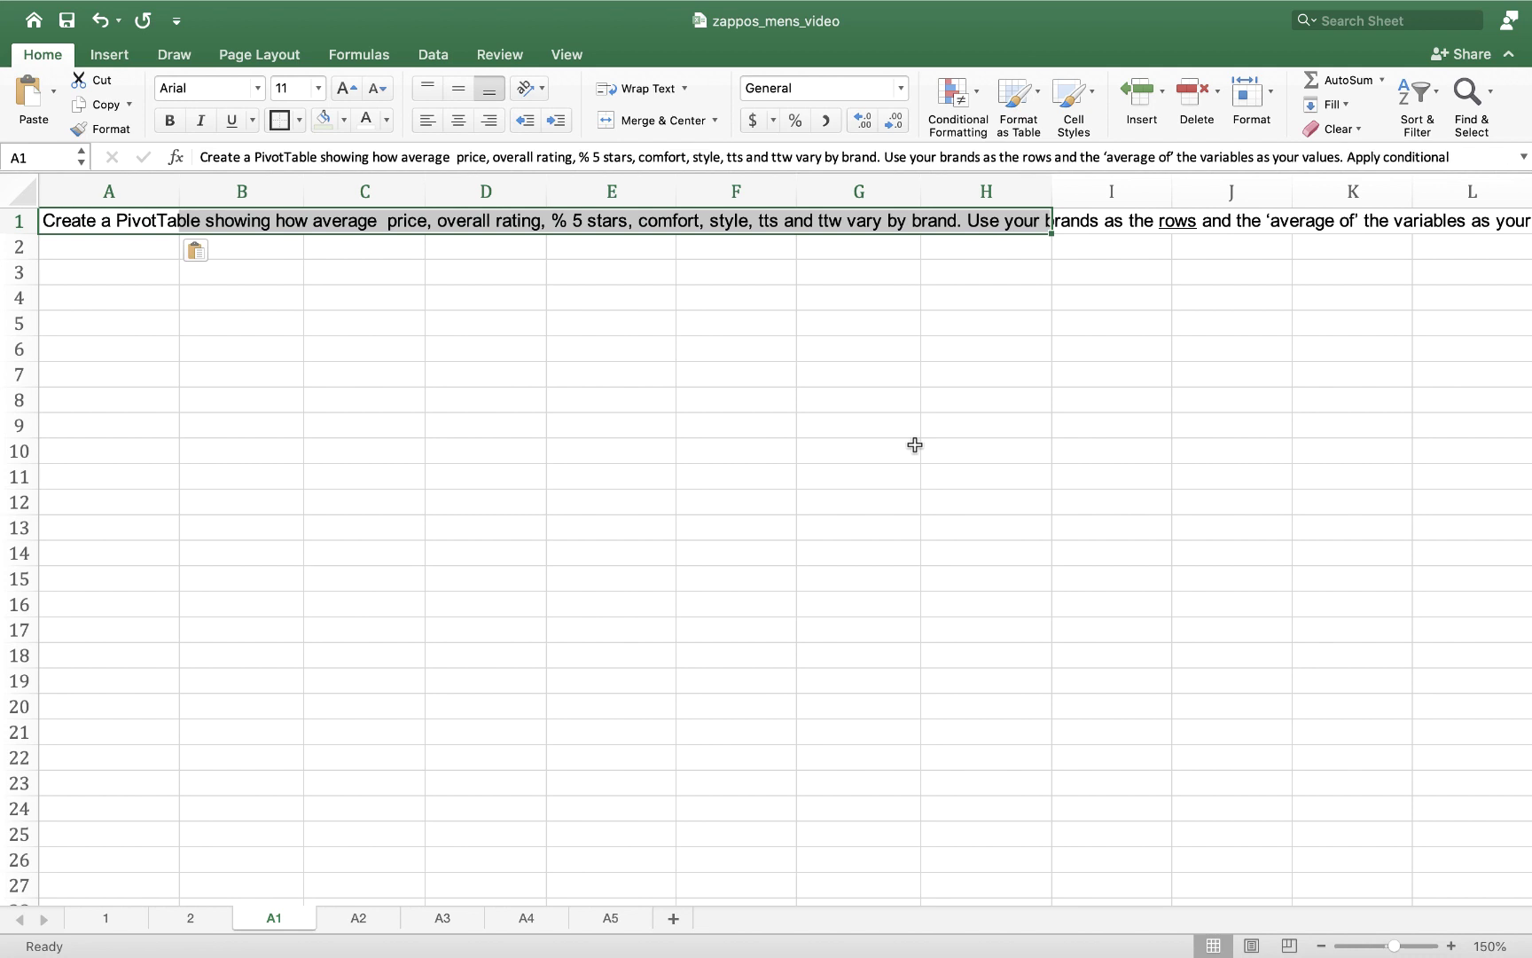
click(638, 119)
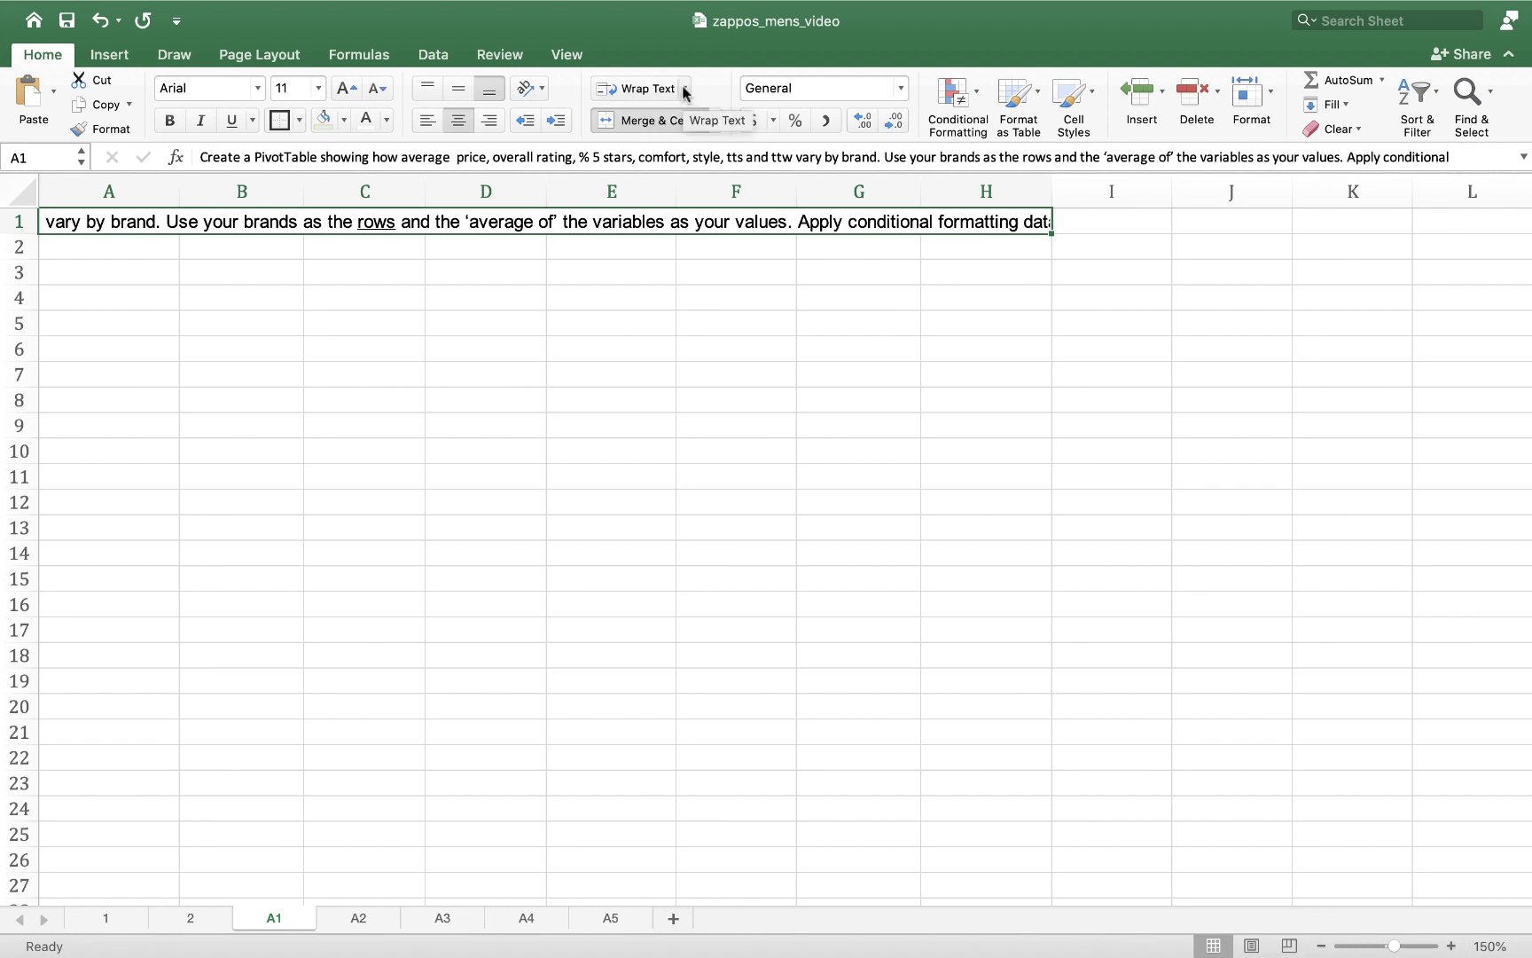
click(683, 89)
click(681, 117)
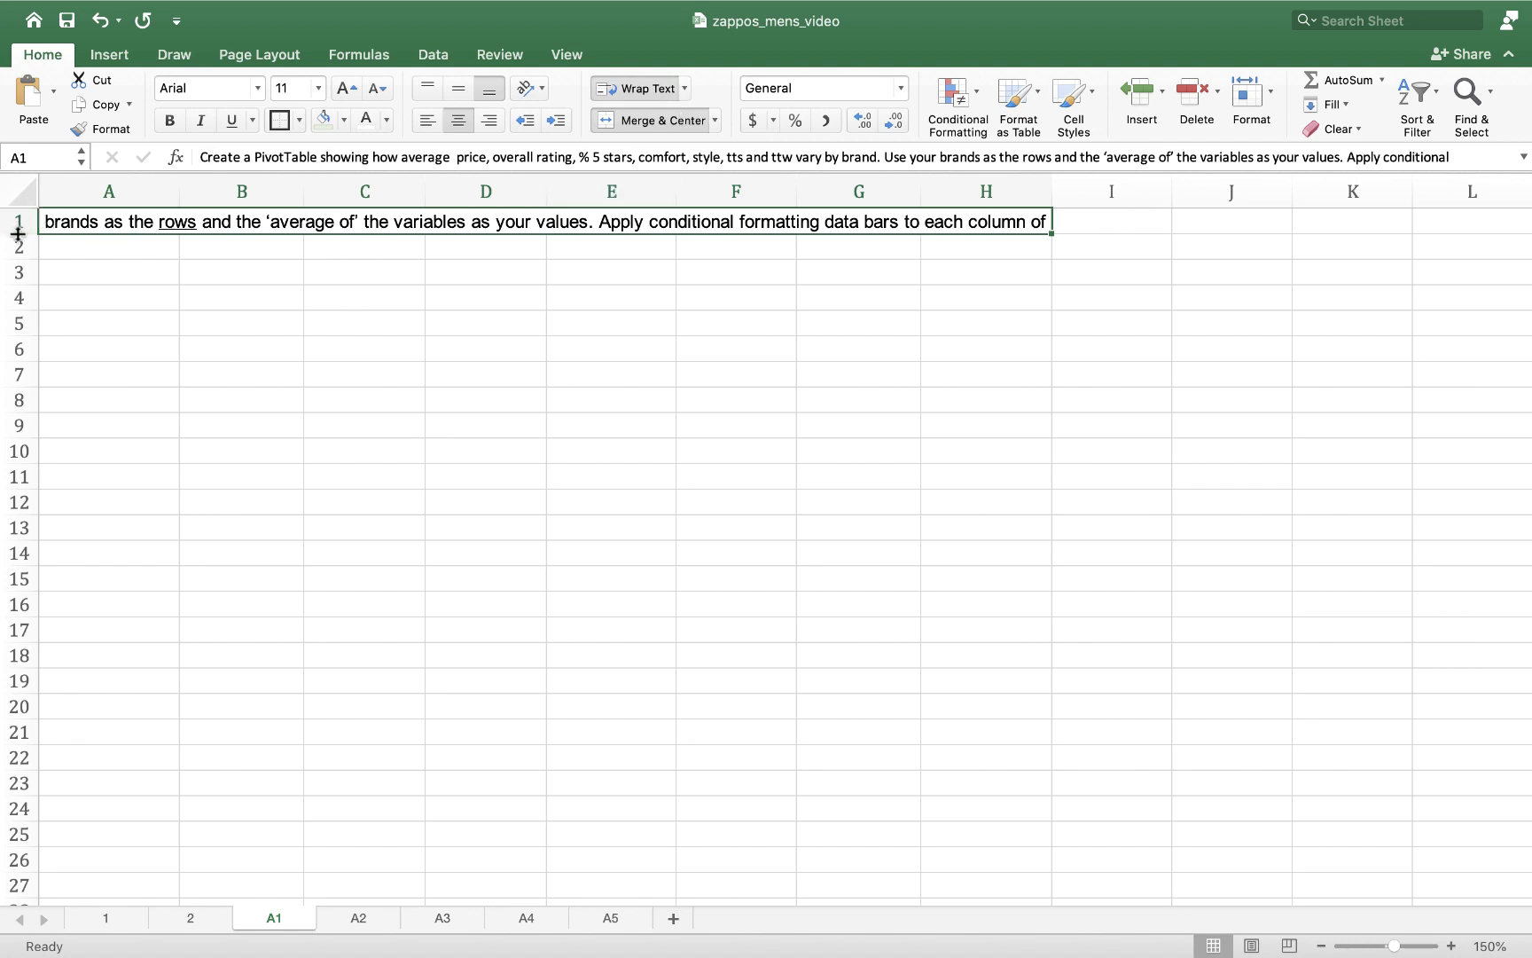
drag(18, 233, 19, 285)
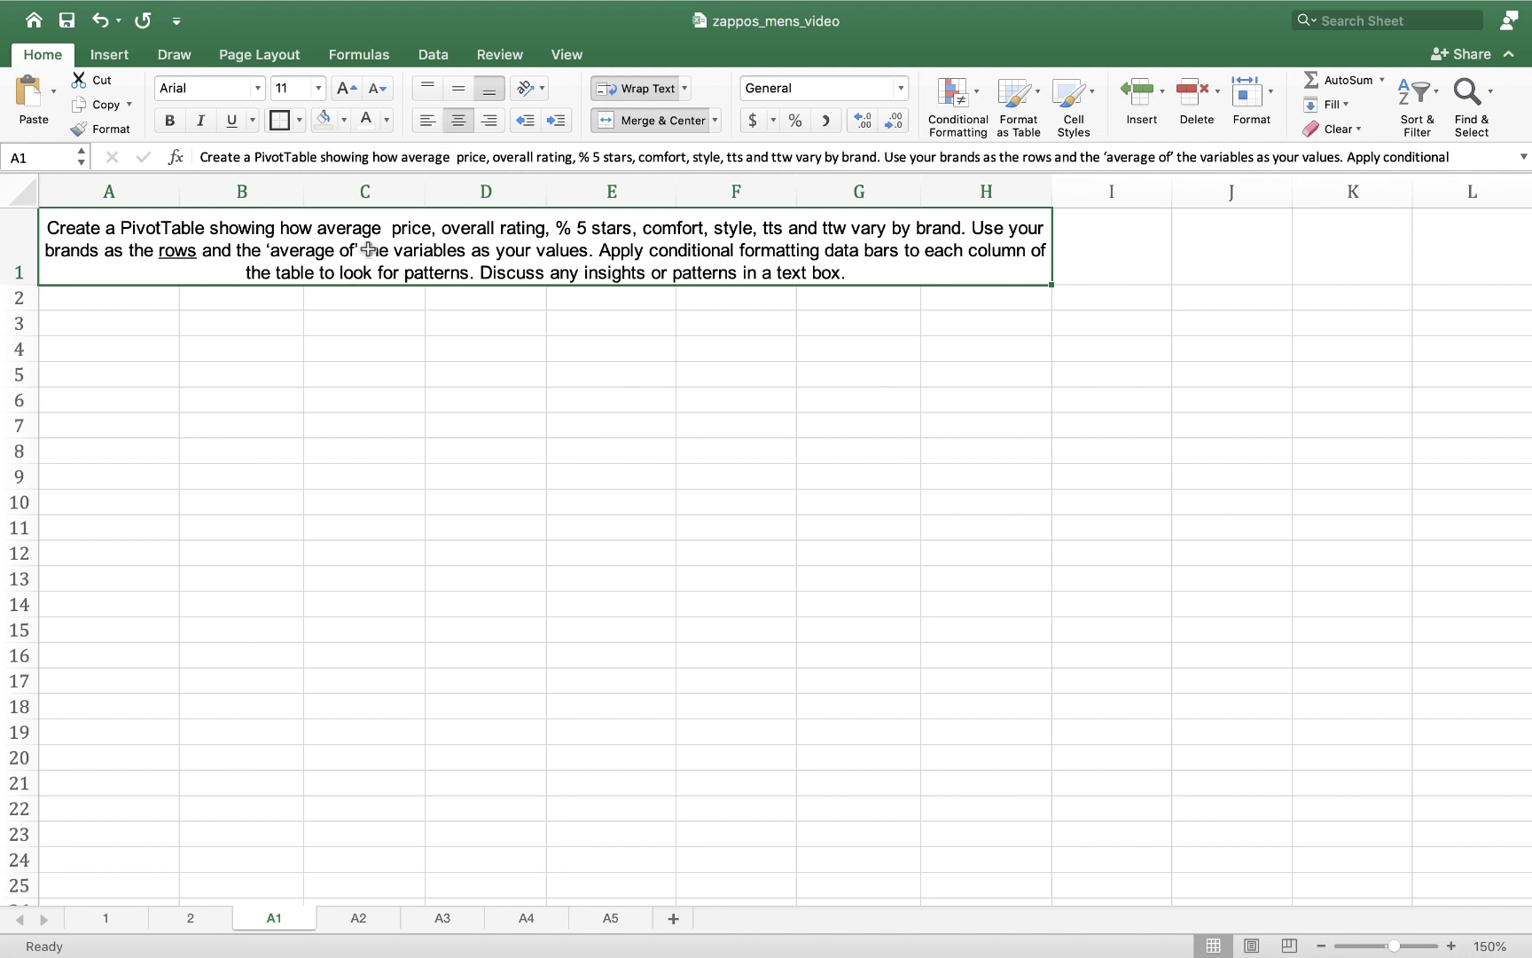
- Fill the merged A1:H1 instruction cell light green, then select cell A3
click(344, 121)
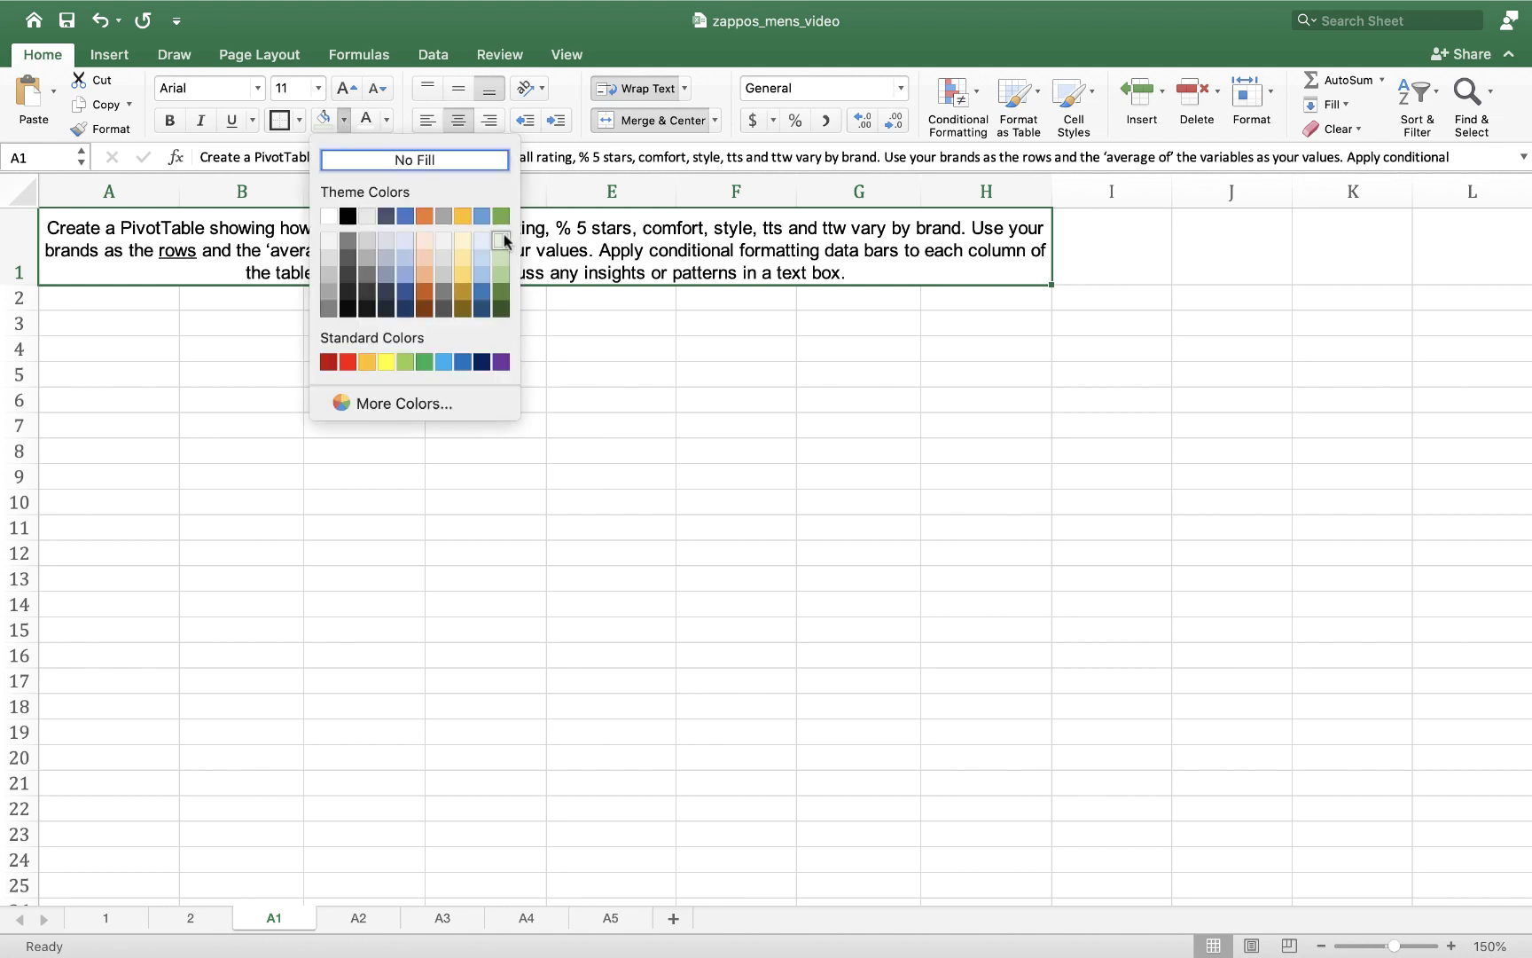
click(501, 238)
click(507, 451)
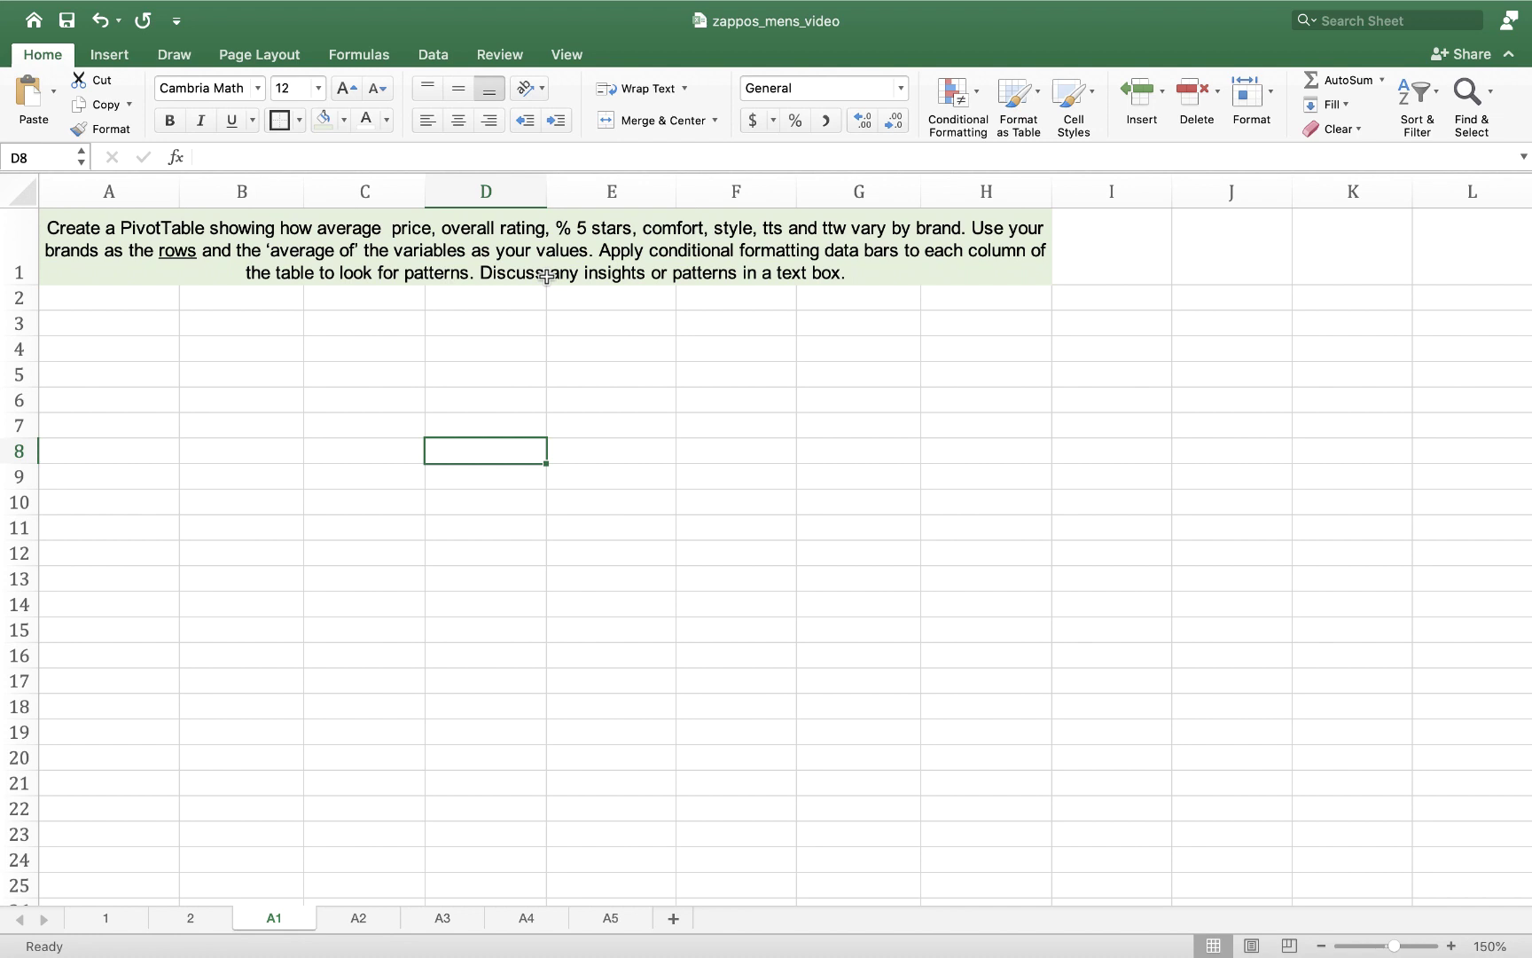
click(496, 395)
click(104, 319)
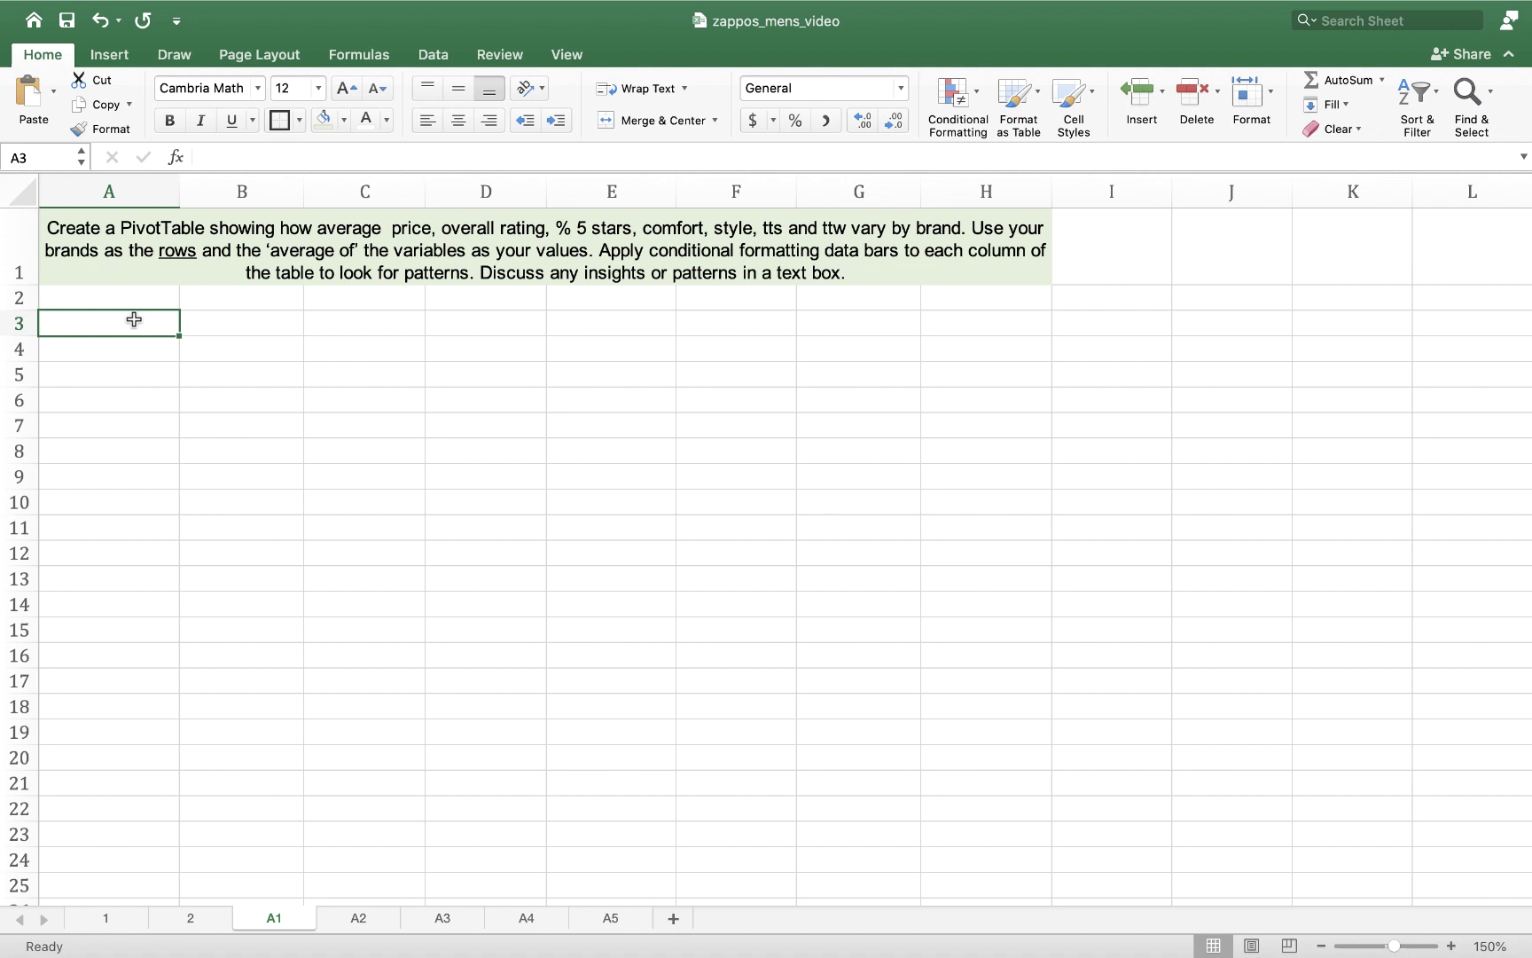
- Go to sheet 2 and select cell A1 at the top of the shoe data
click(189, 918)
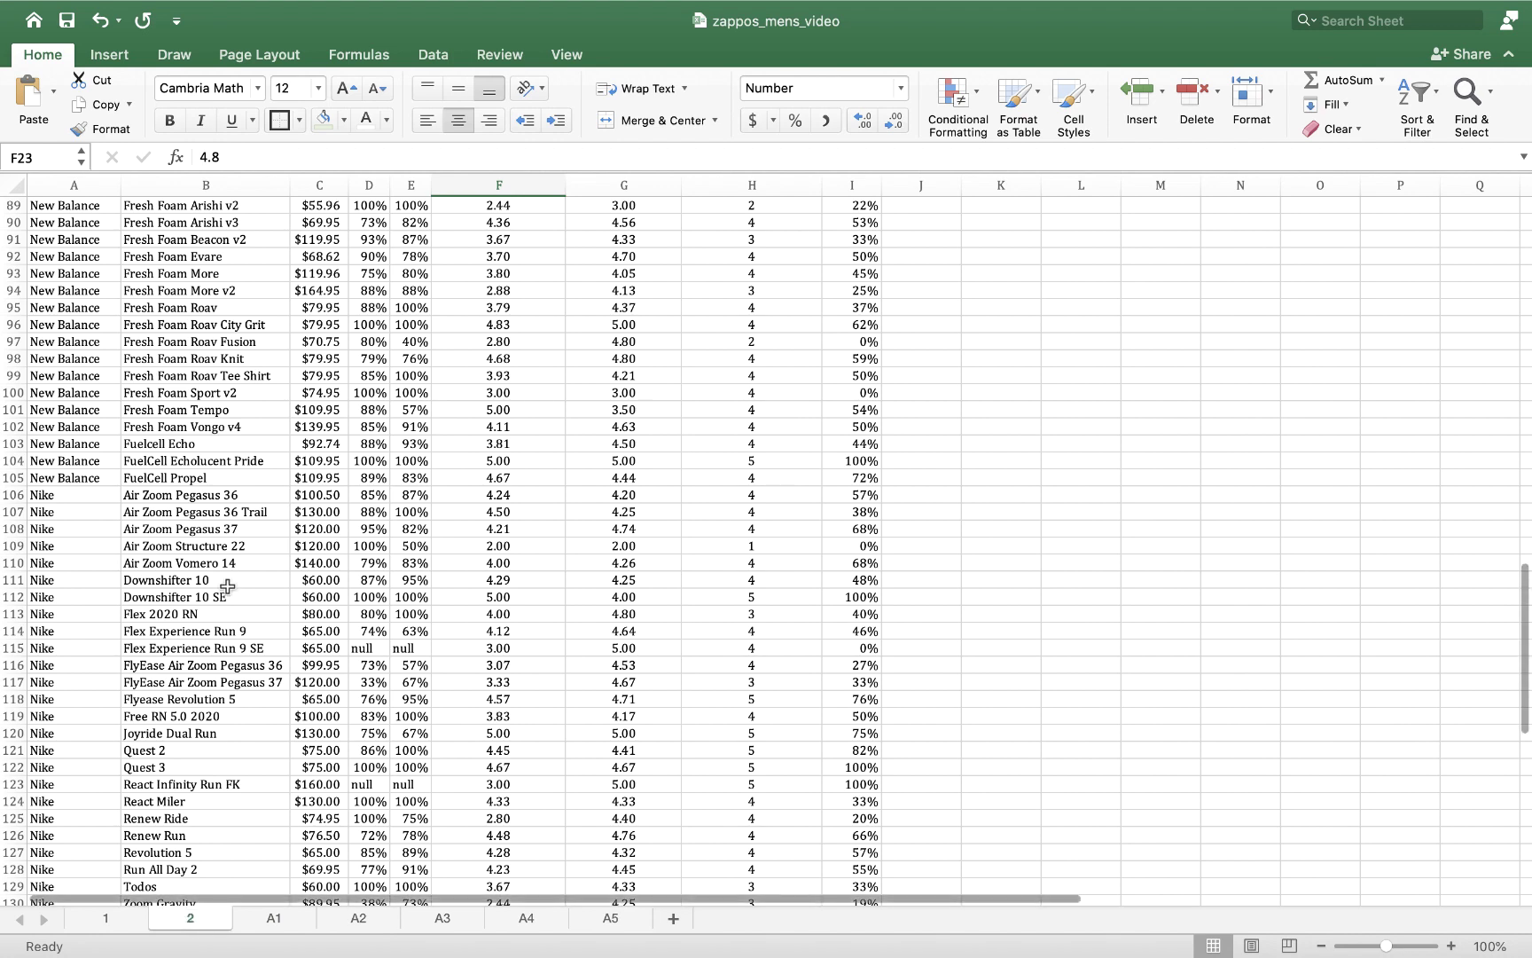
scroll(204, 576, up, 20)
click(58, 464)
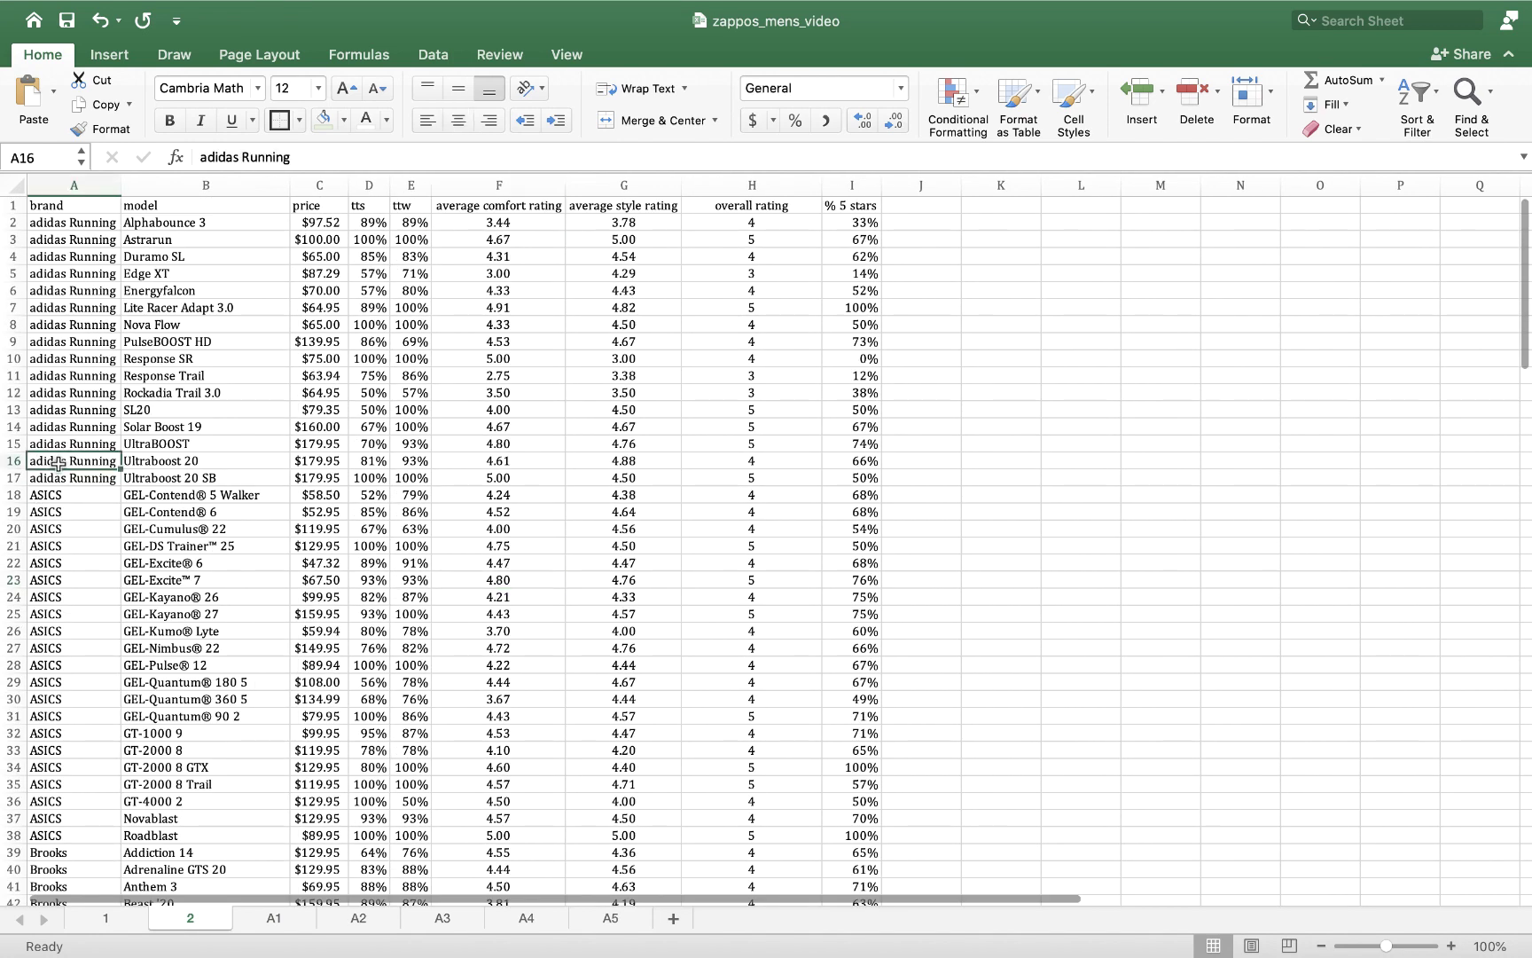
key(ctrl+Up)
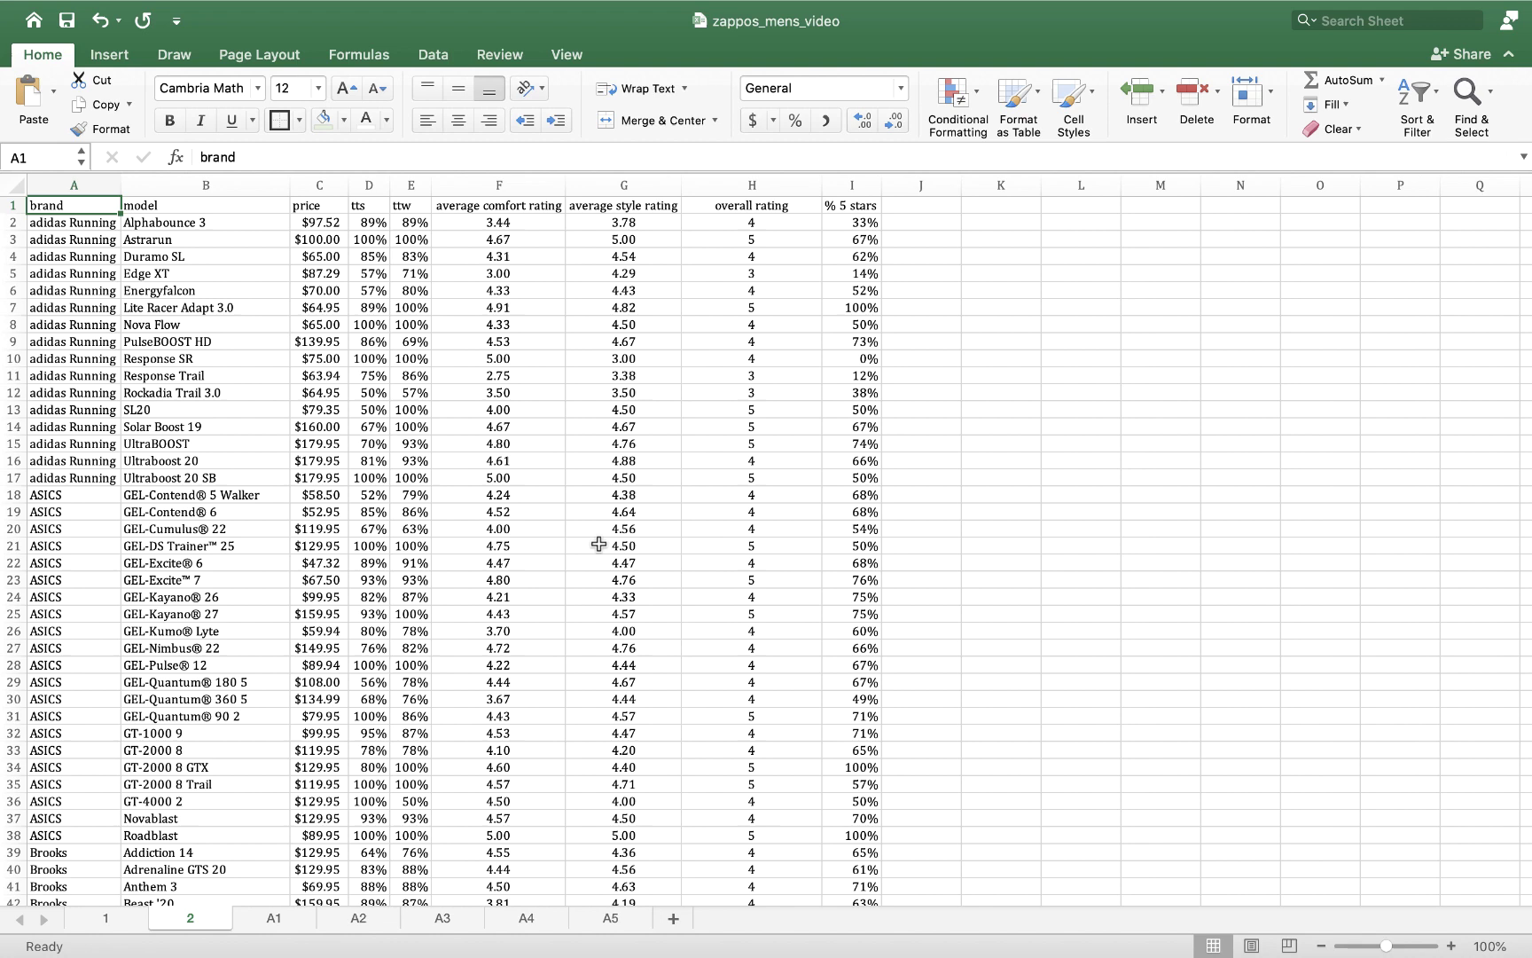
- Start a PivotTable from '2'!$A$1:$I$150 with destination 'A1'!$A$3 on the existing worksheet
click(113, 59)
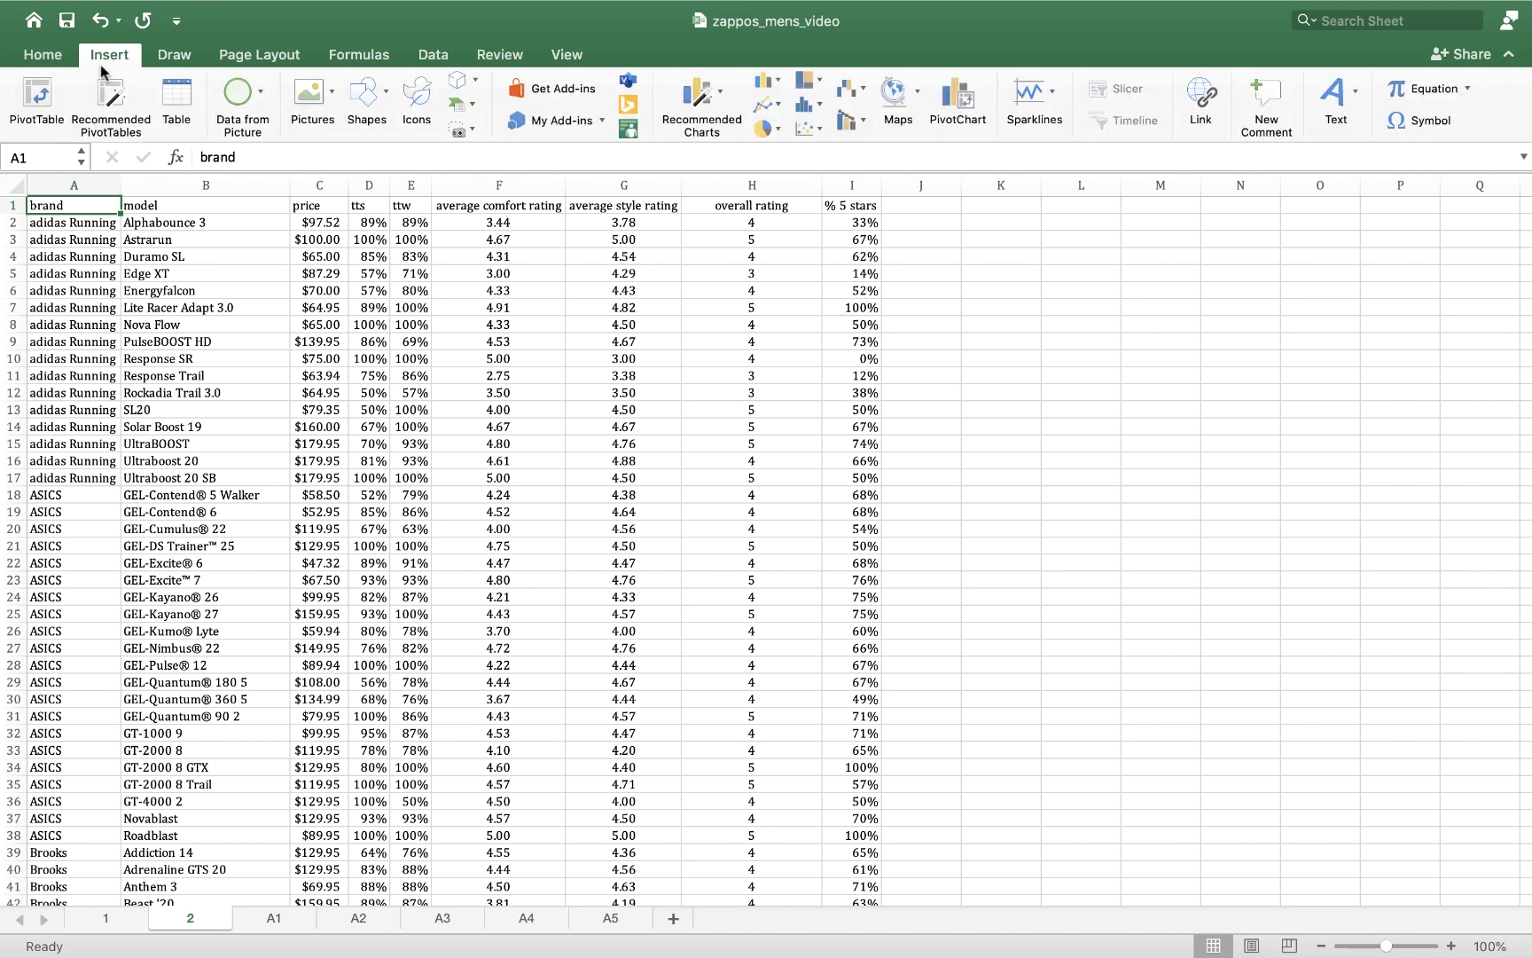
click(40, 103)
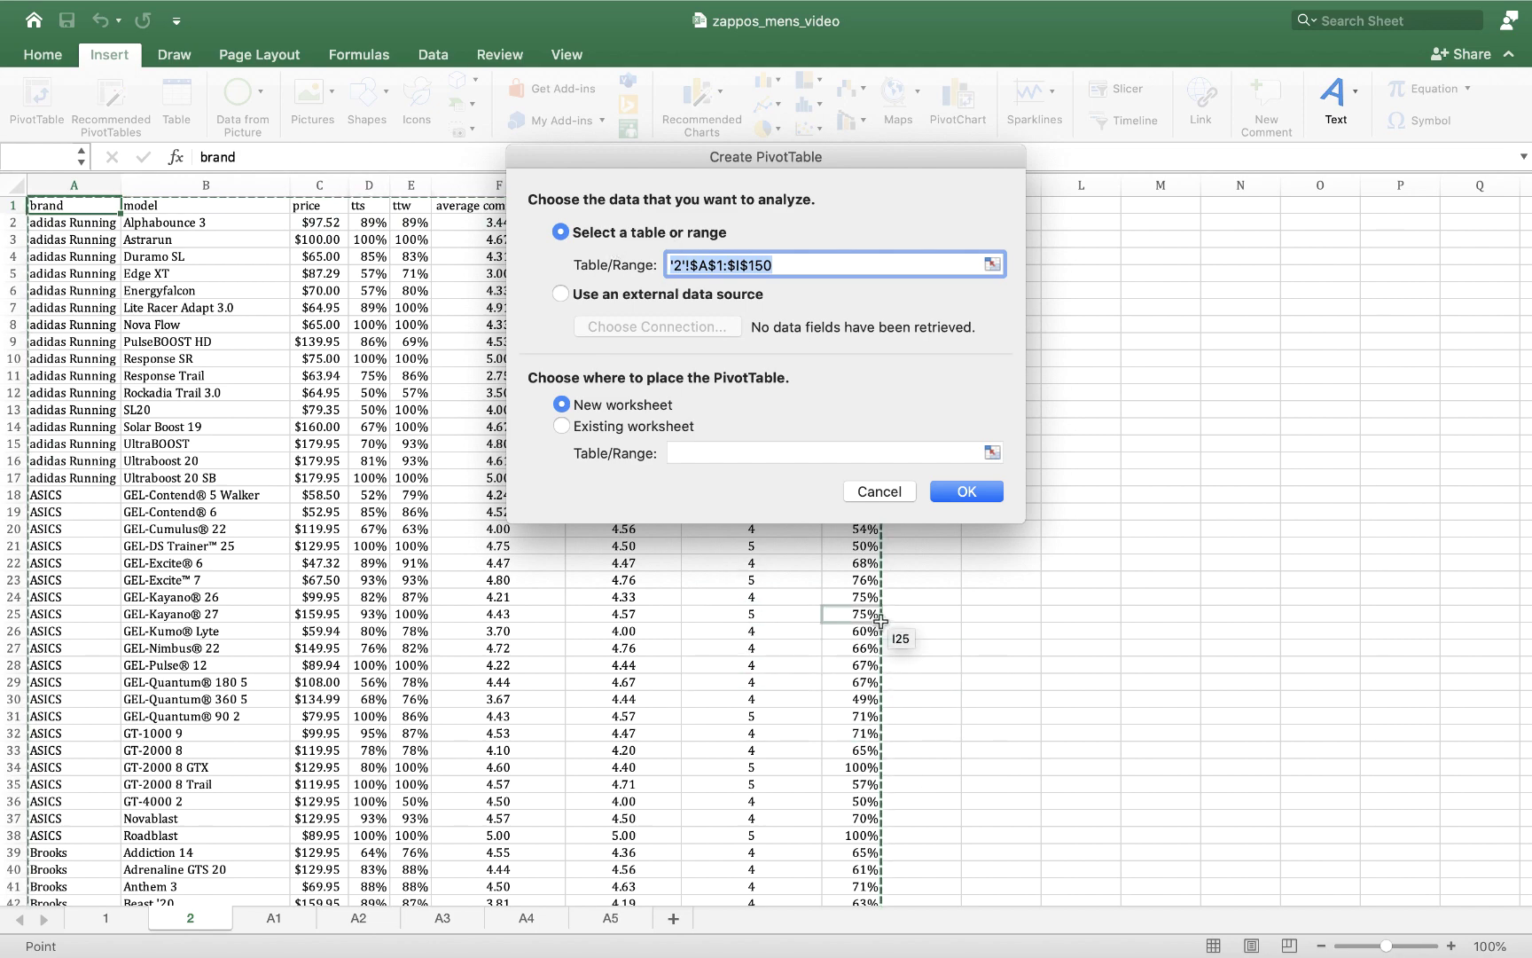
scroll(705, 744, down, 12)
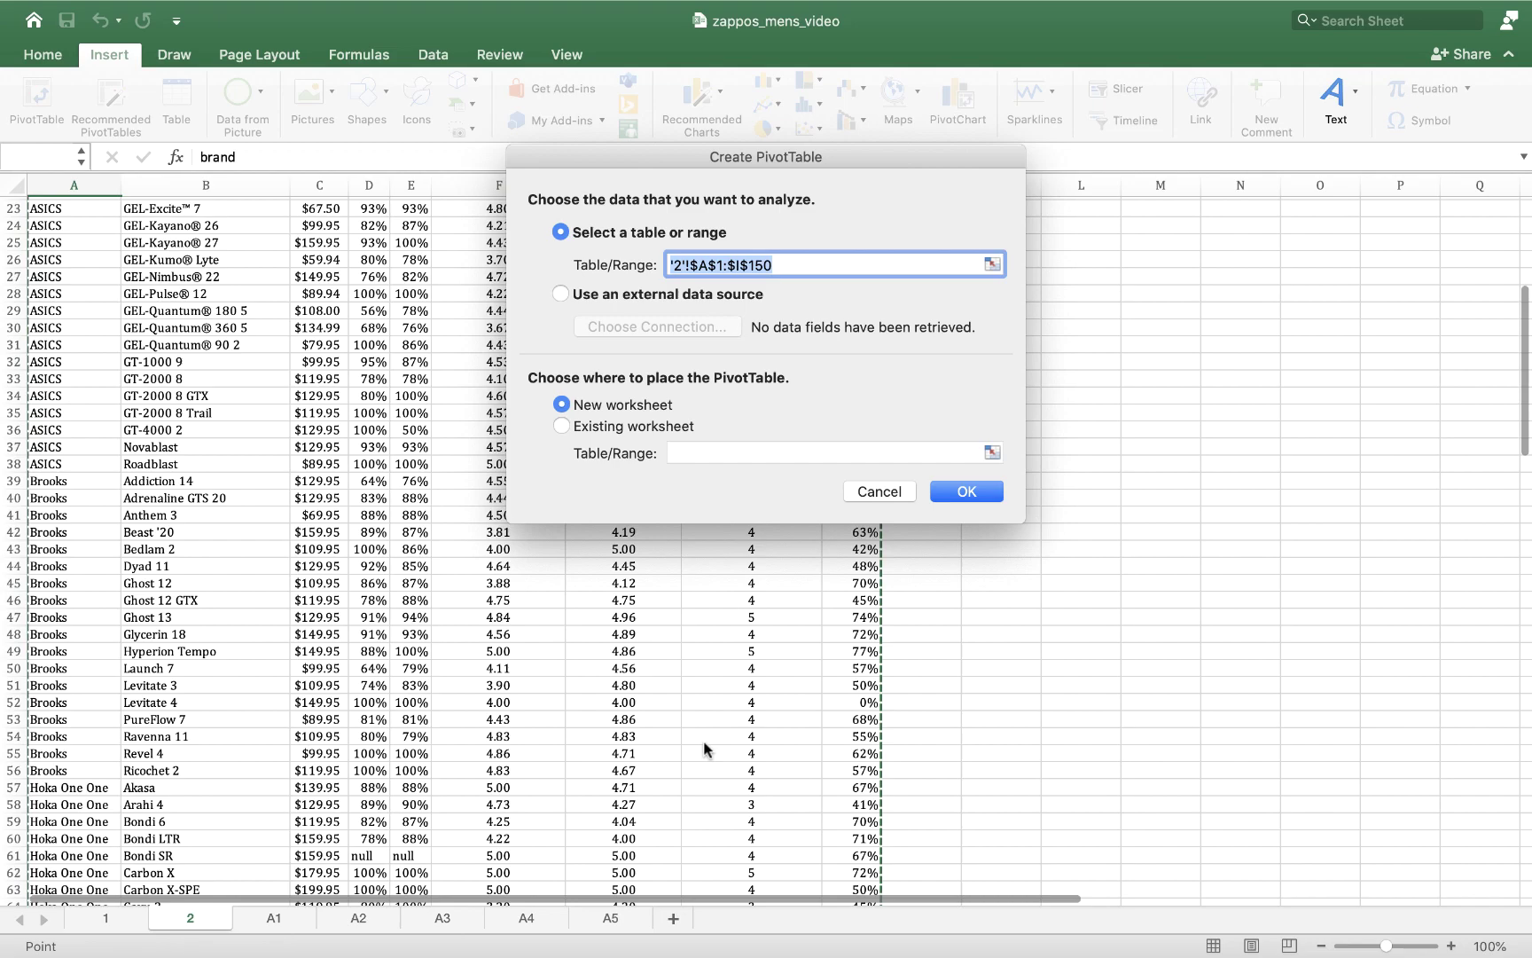
scroll(704, 743, down, 12)
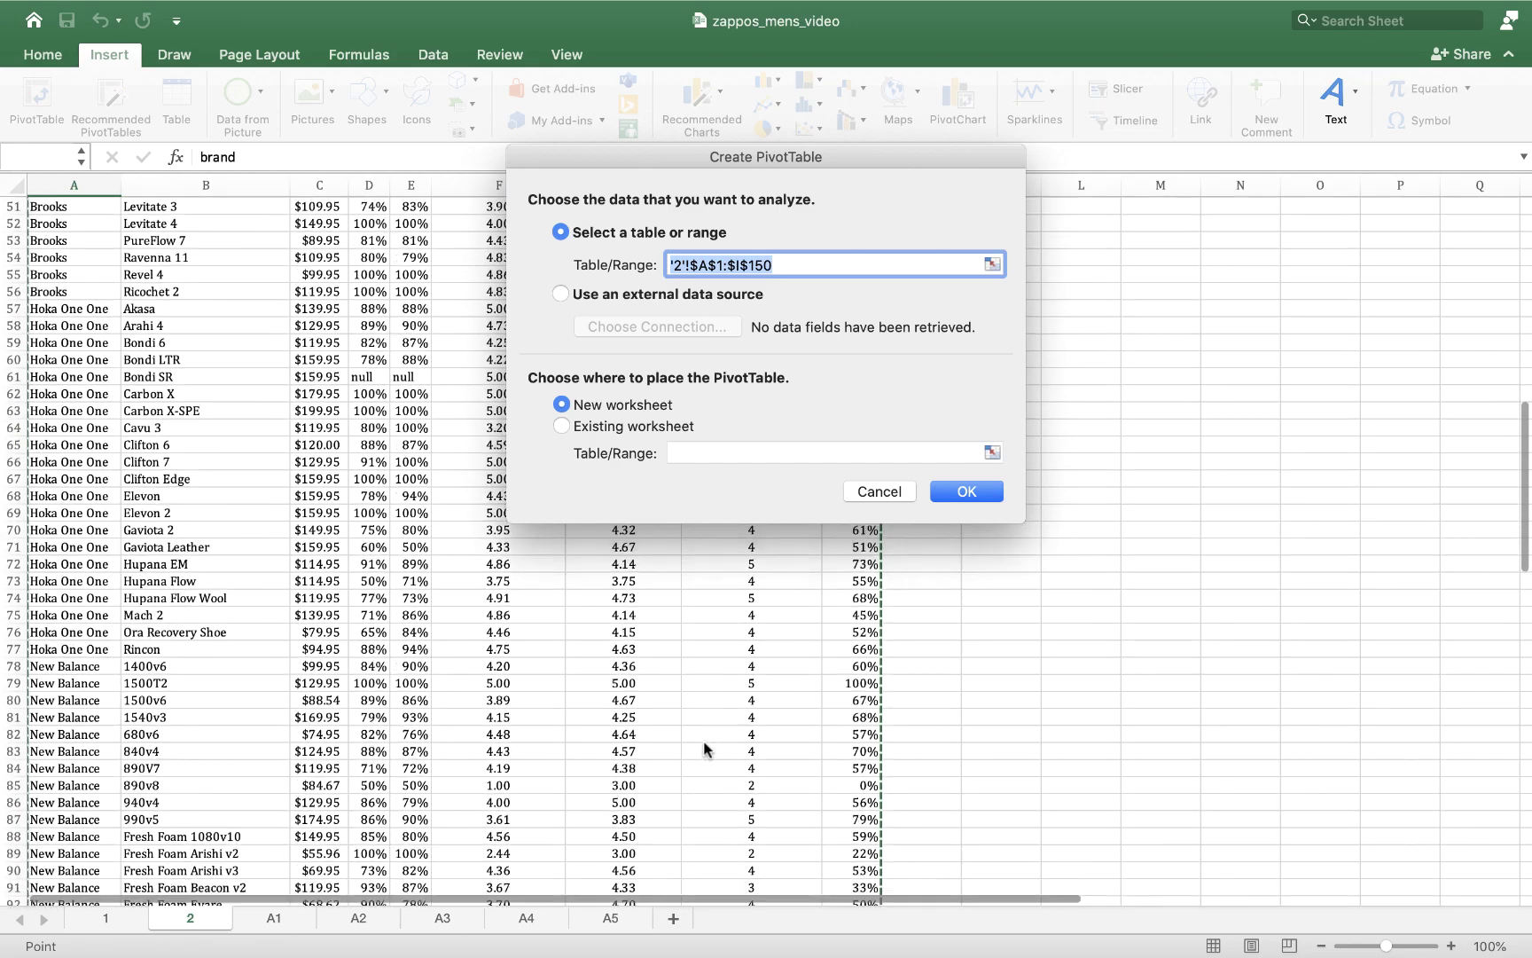
scroll(704, 745, down, 9)
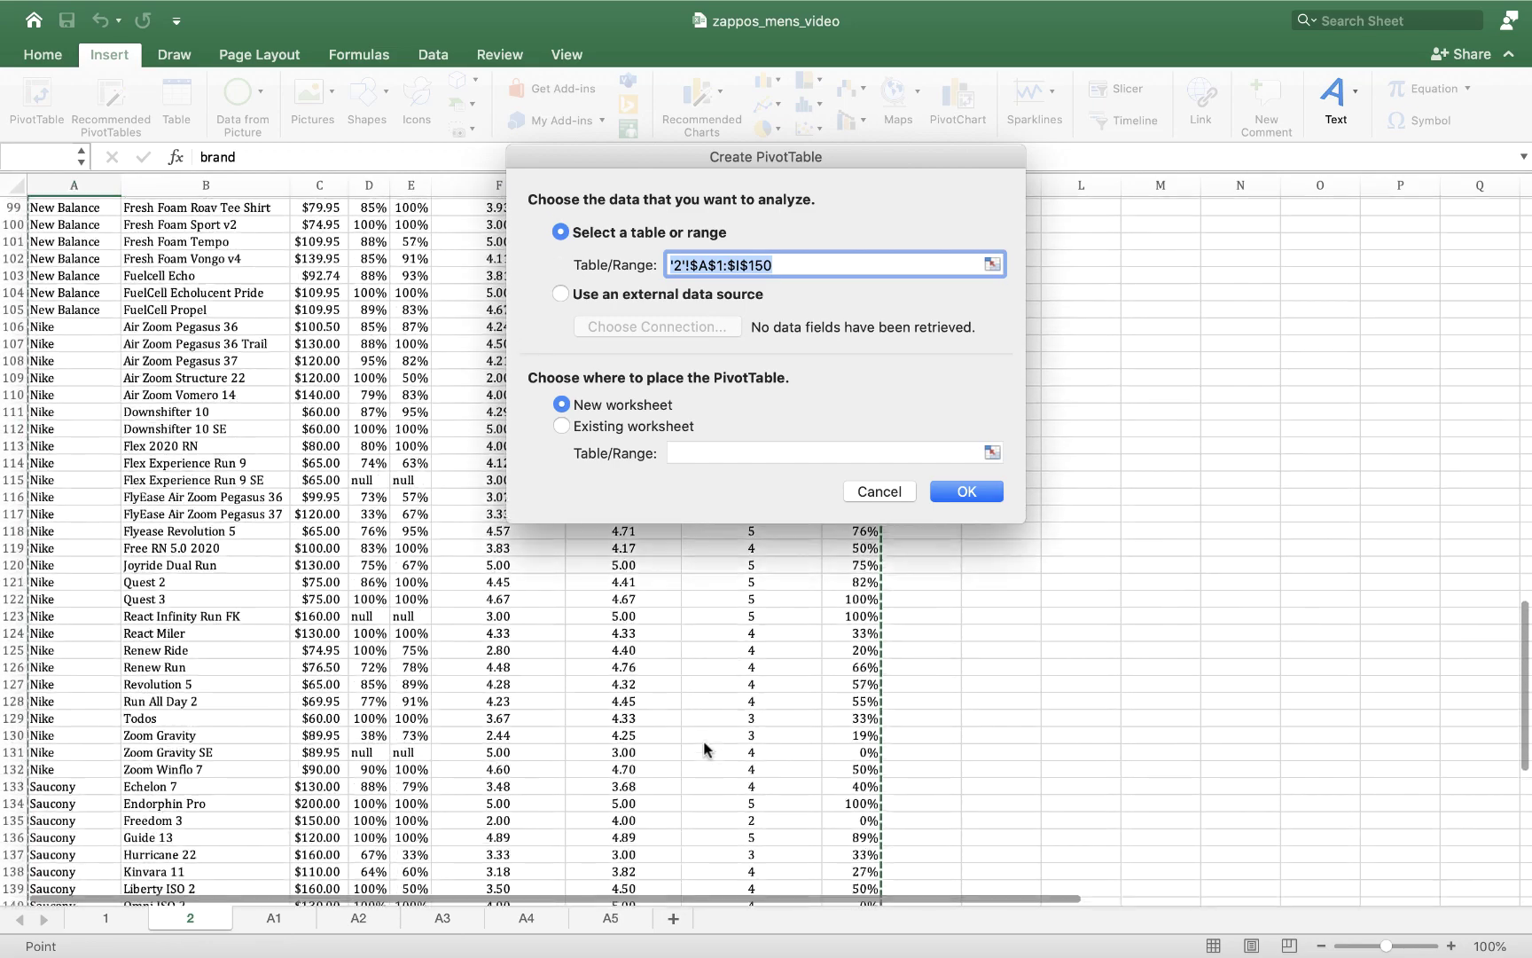
scroll(706, 749, down, 5)
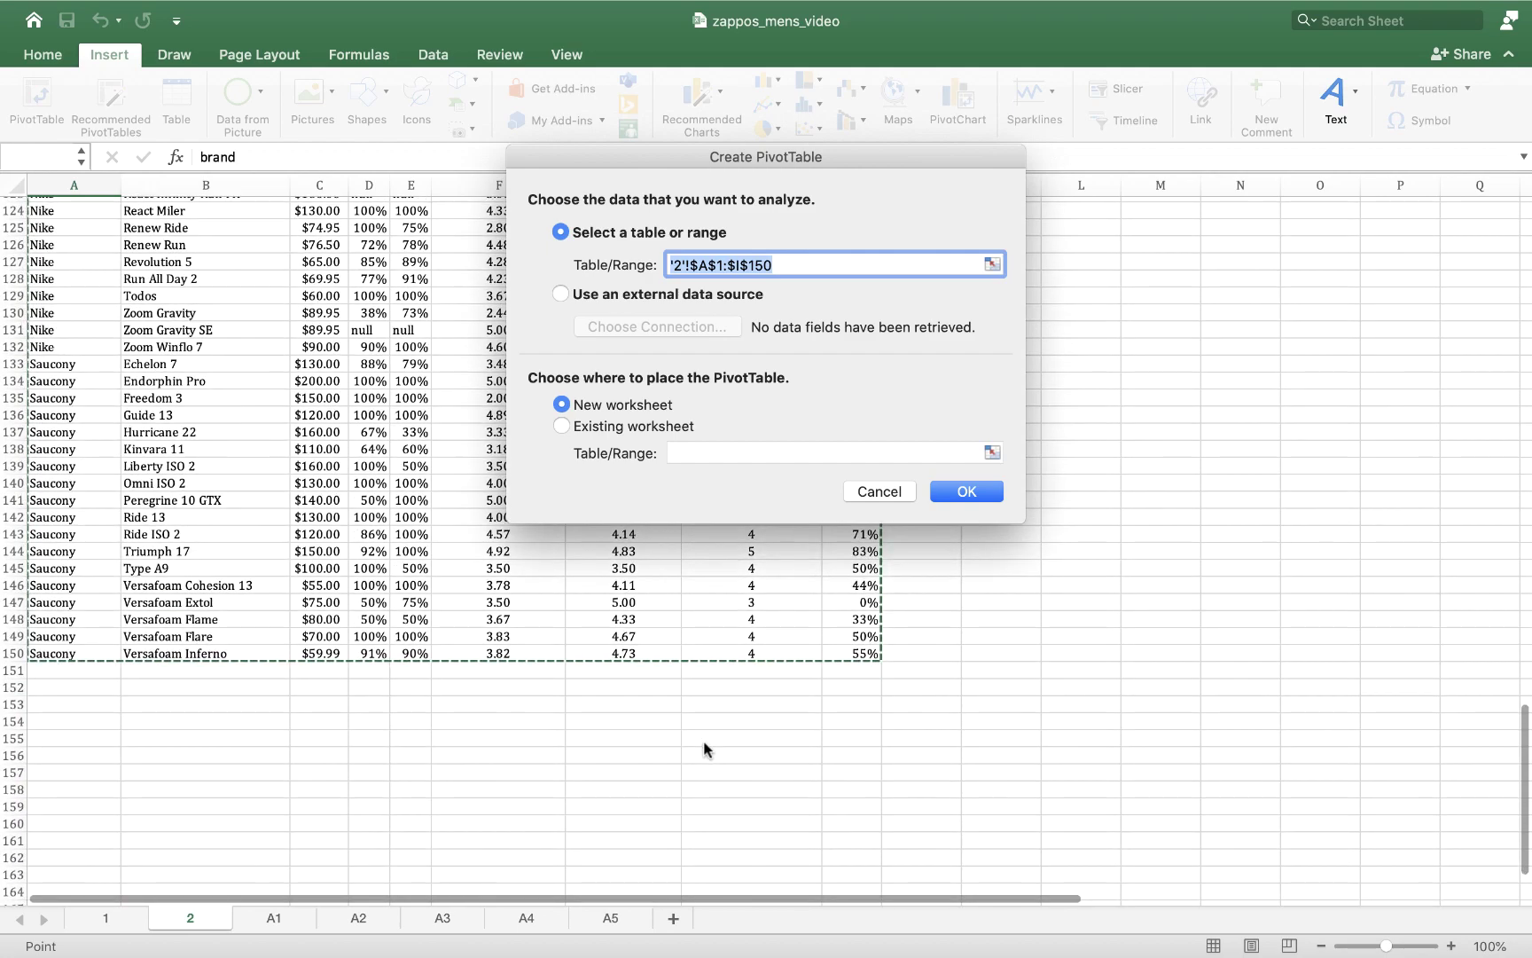
scroll(705, 749, up, 20)
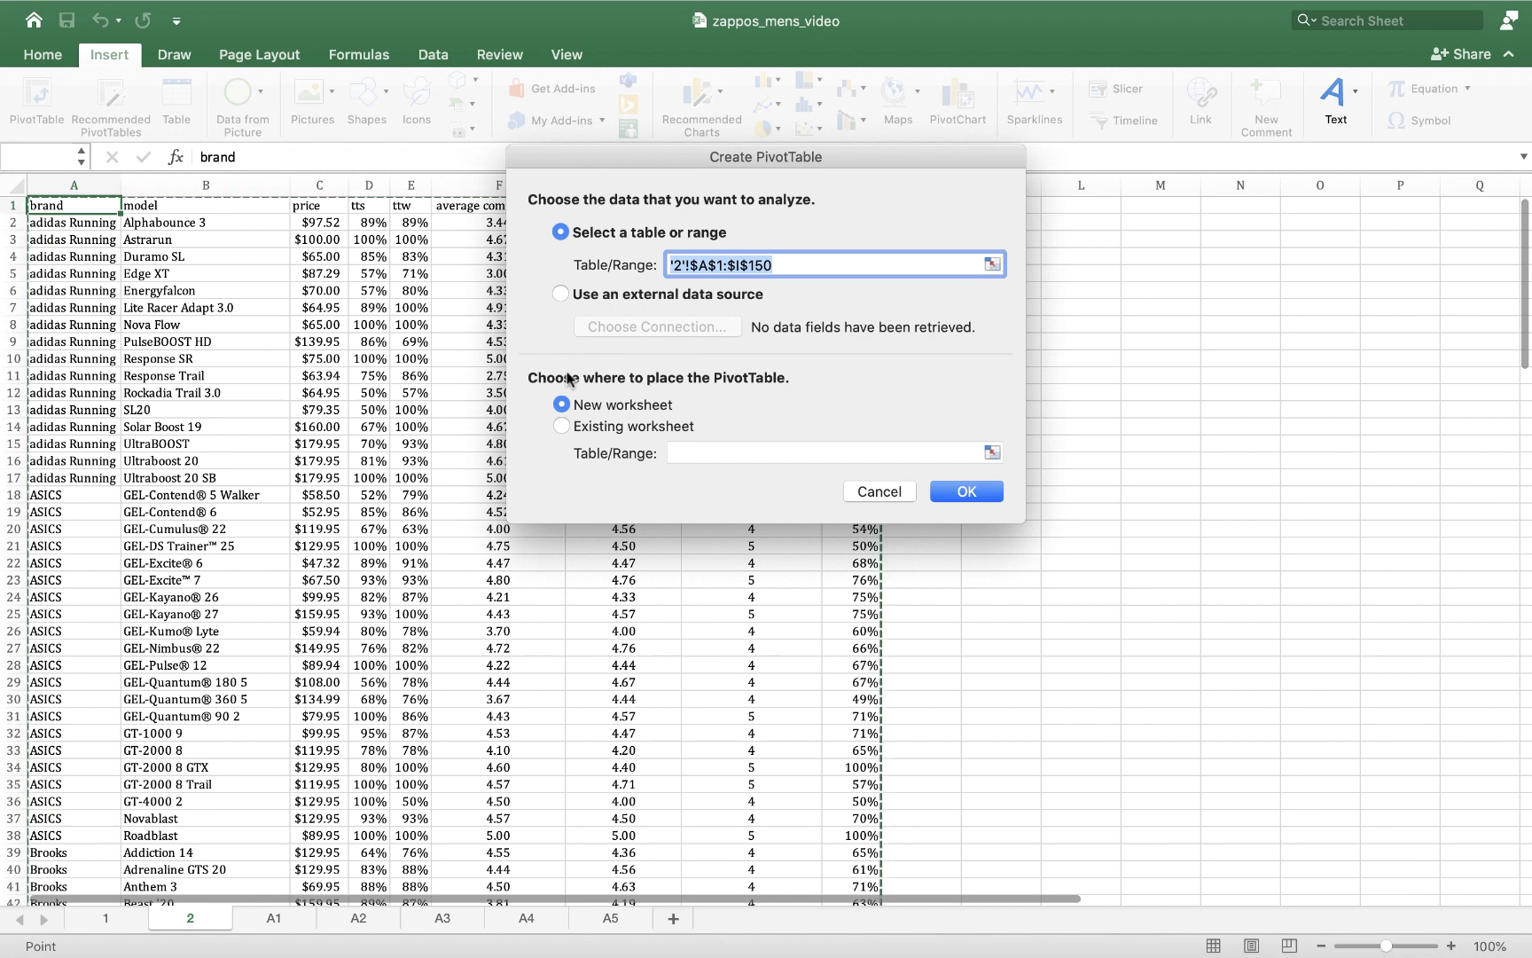
click(561, 426)
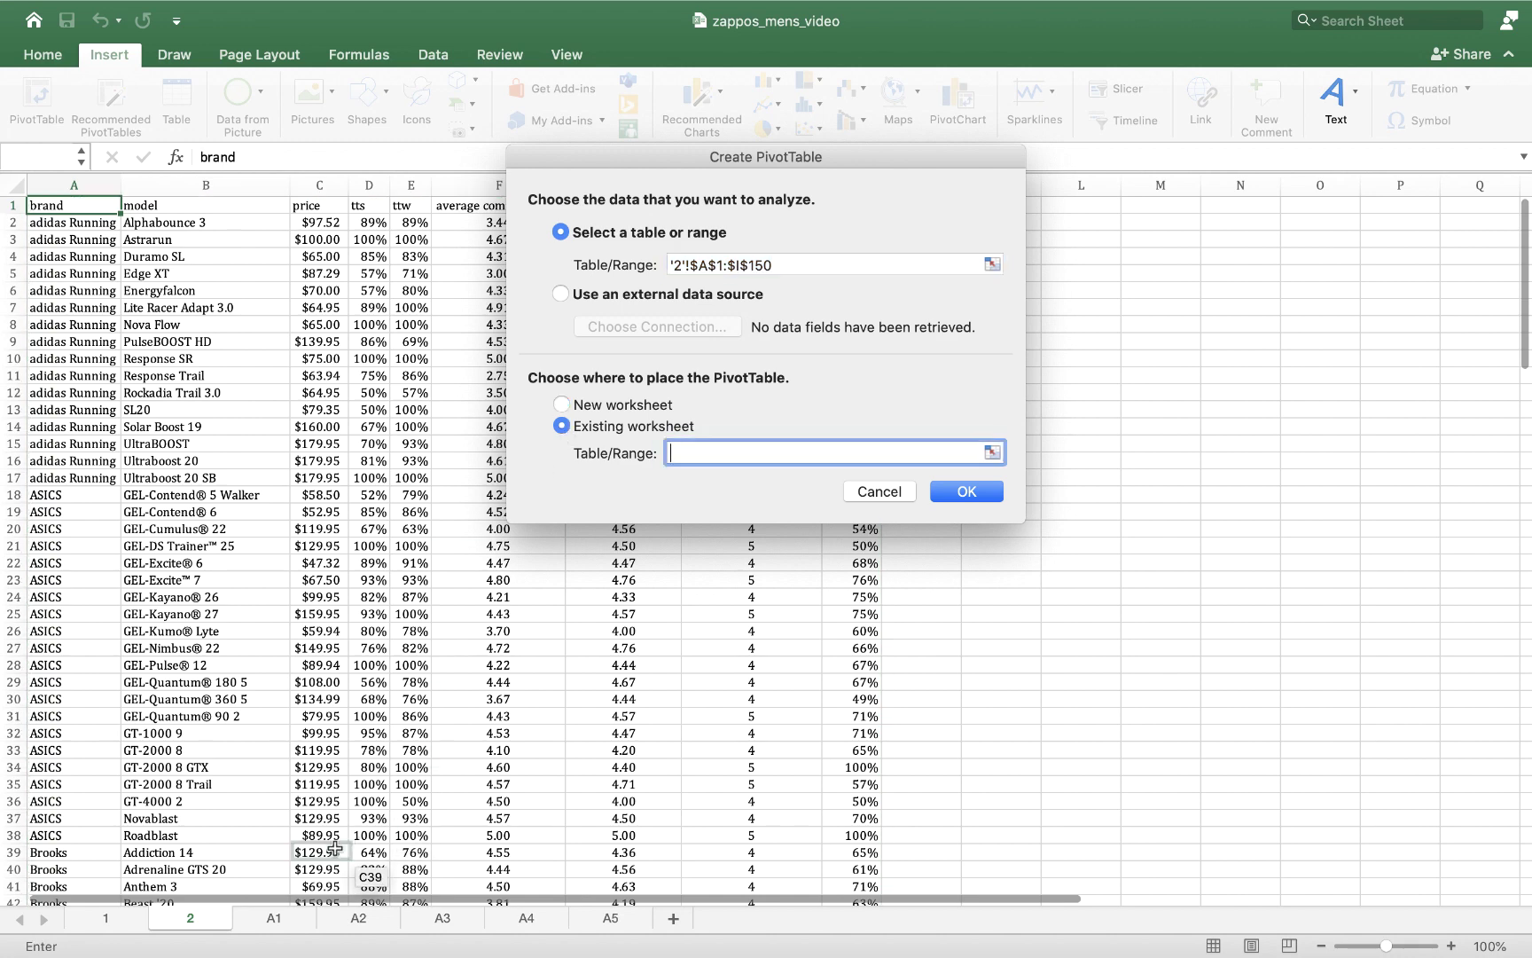
click(273, 920)
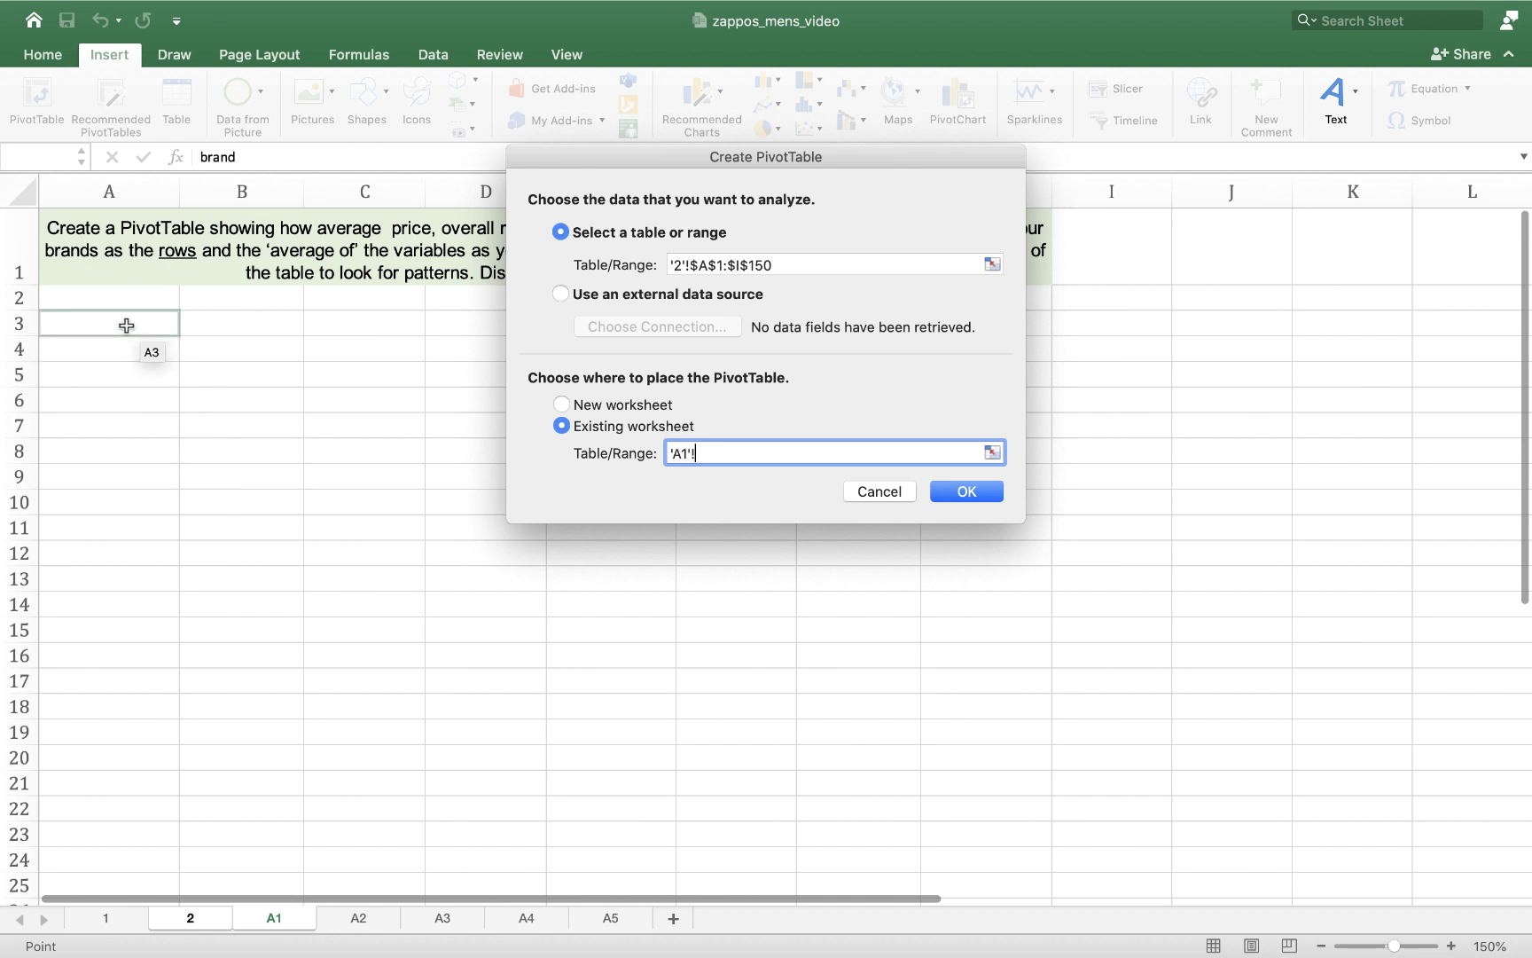
click(127, 325)
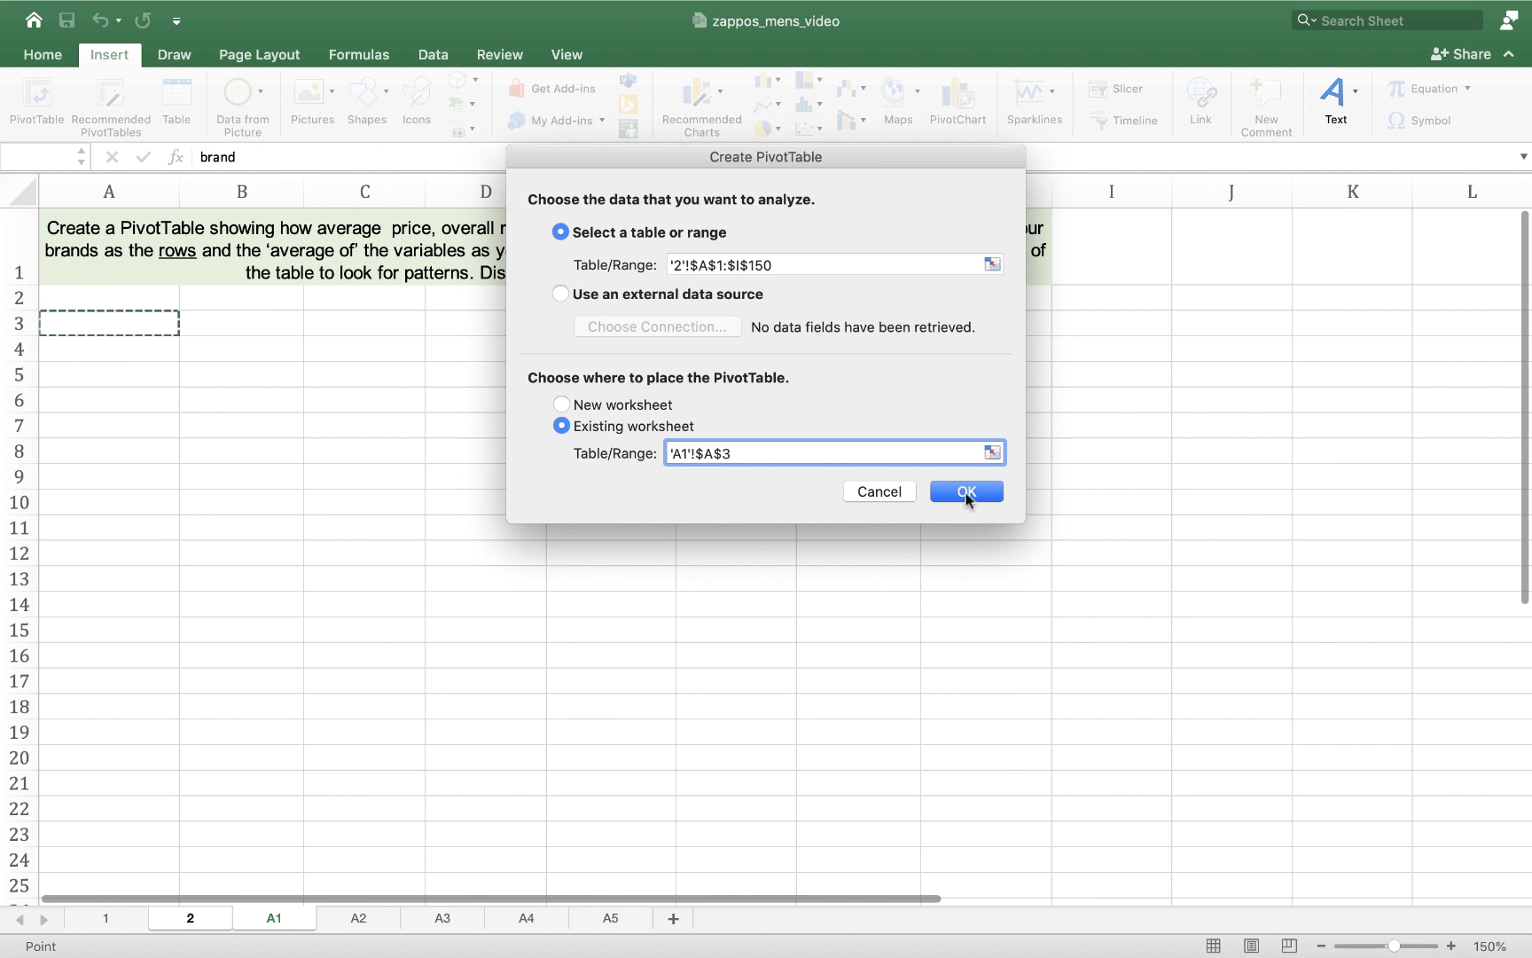
- Create the empty PivotTable at A3 and put brand in the Rows area
click(966, 493)
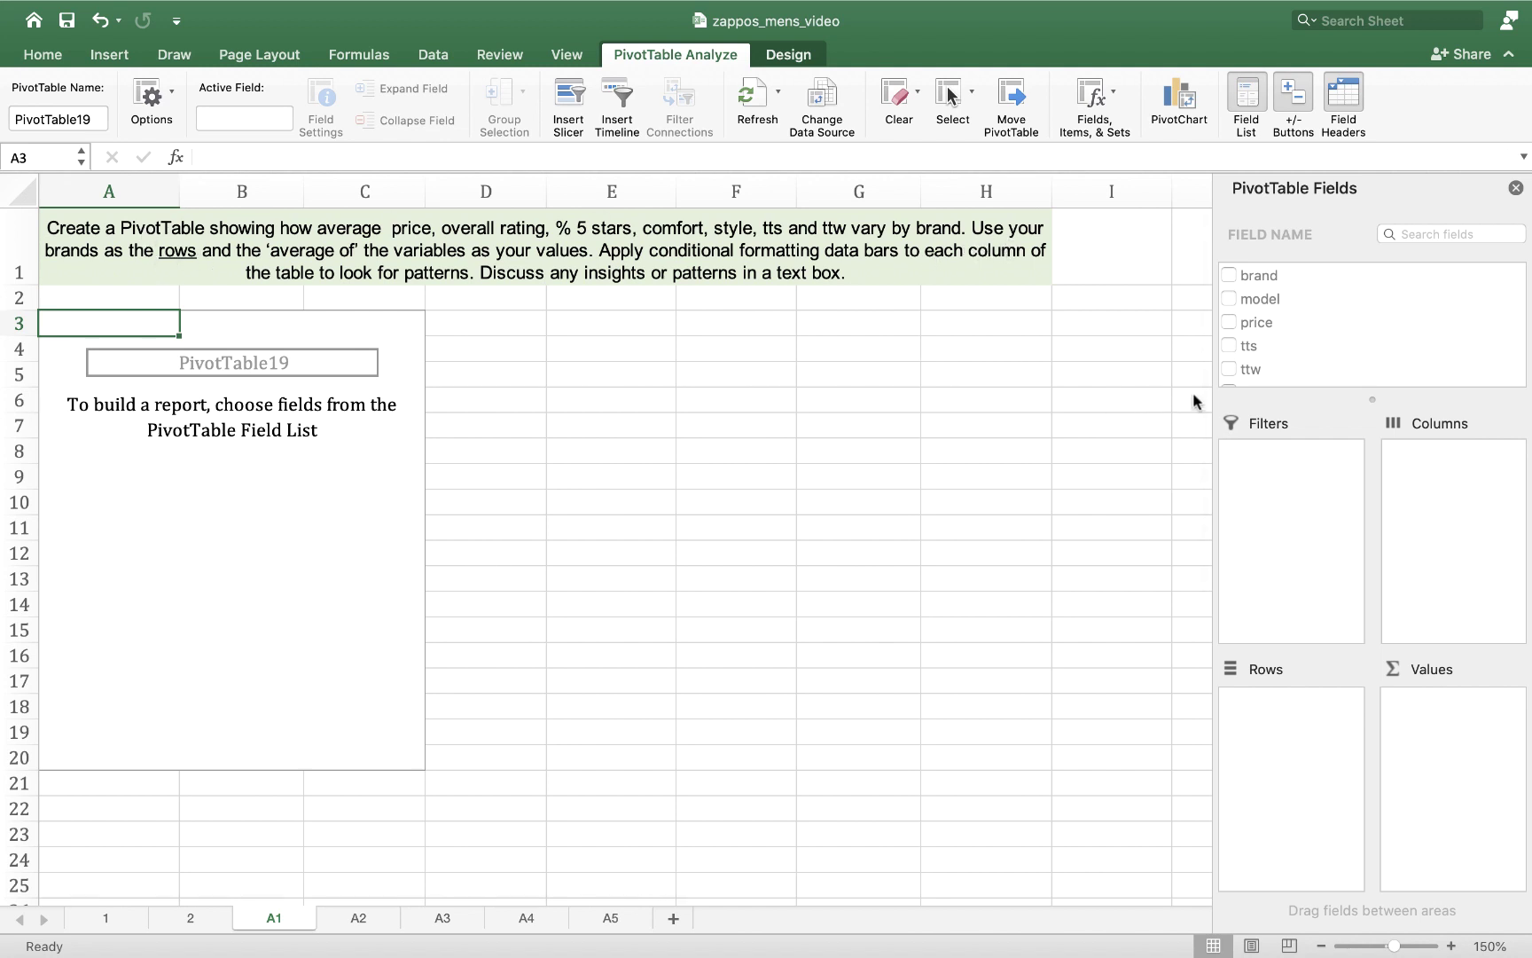
click(1255, 274)
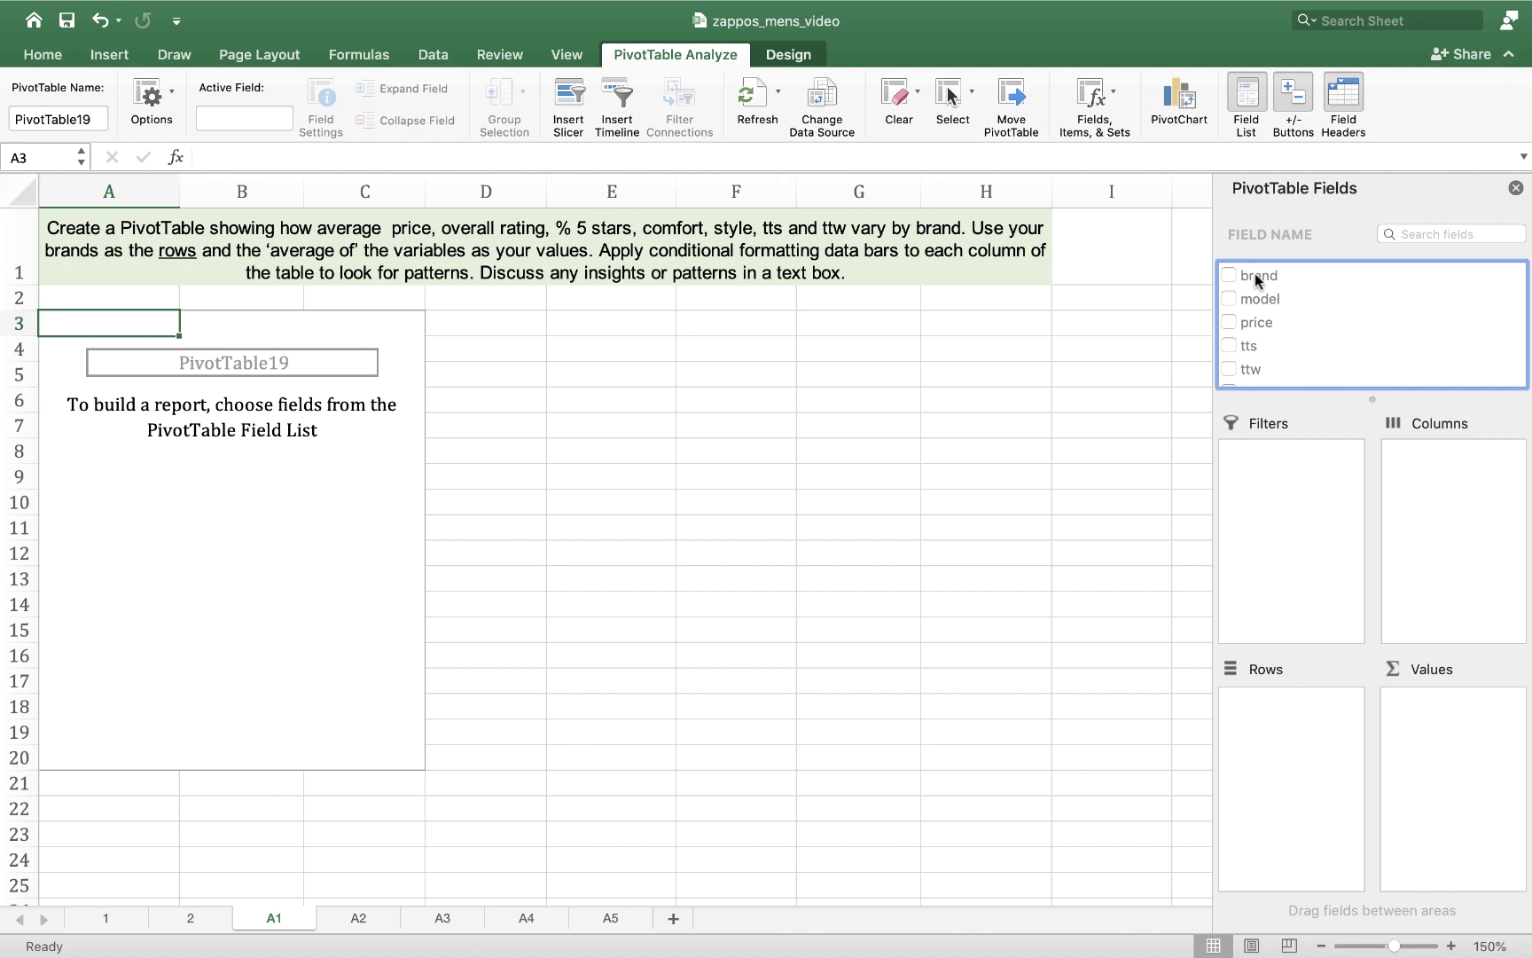
drag(1255, 271, 1295, 727)
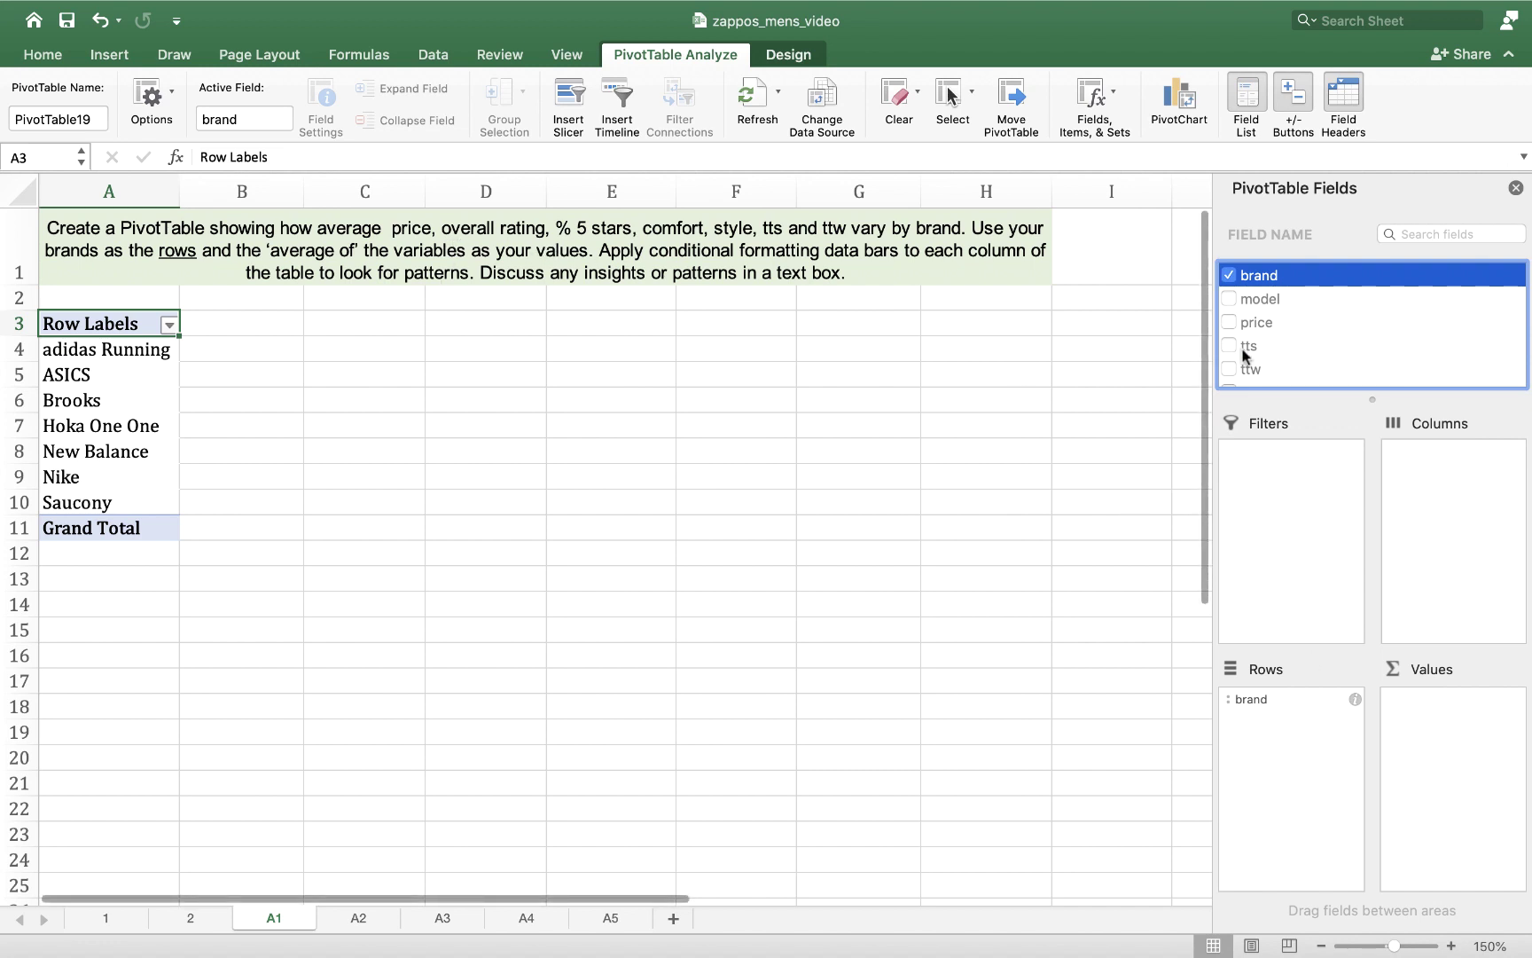
- Add price, average comfort rating and average style rating to the PivotTable values
scroll(1244, 354, down, 4)
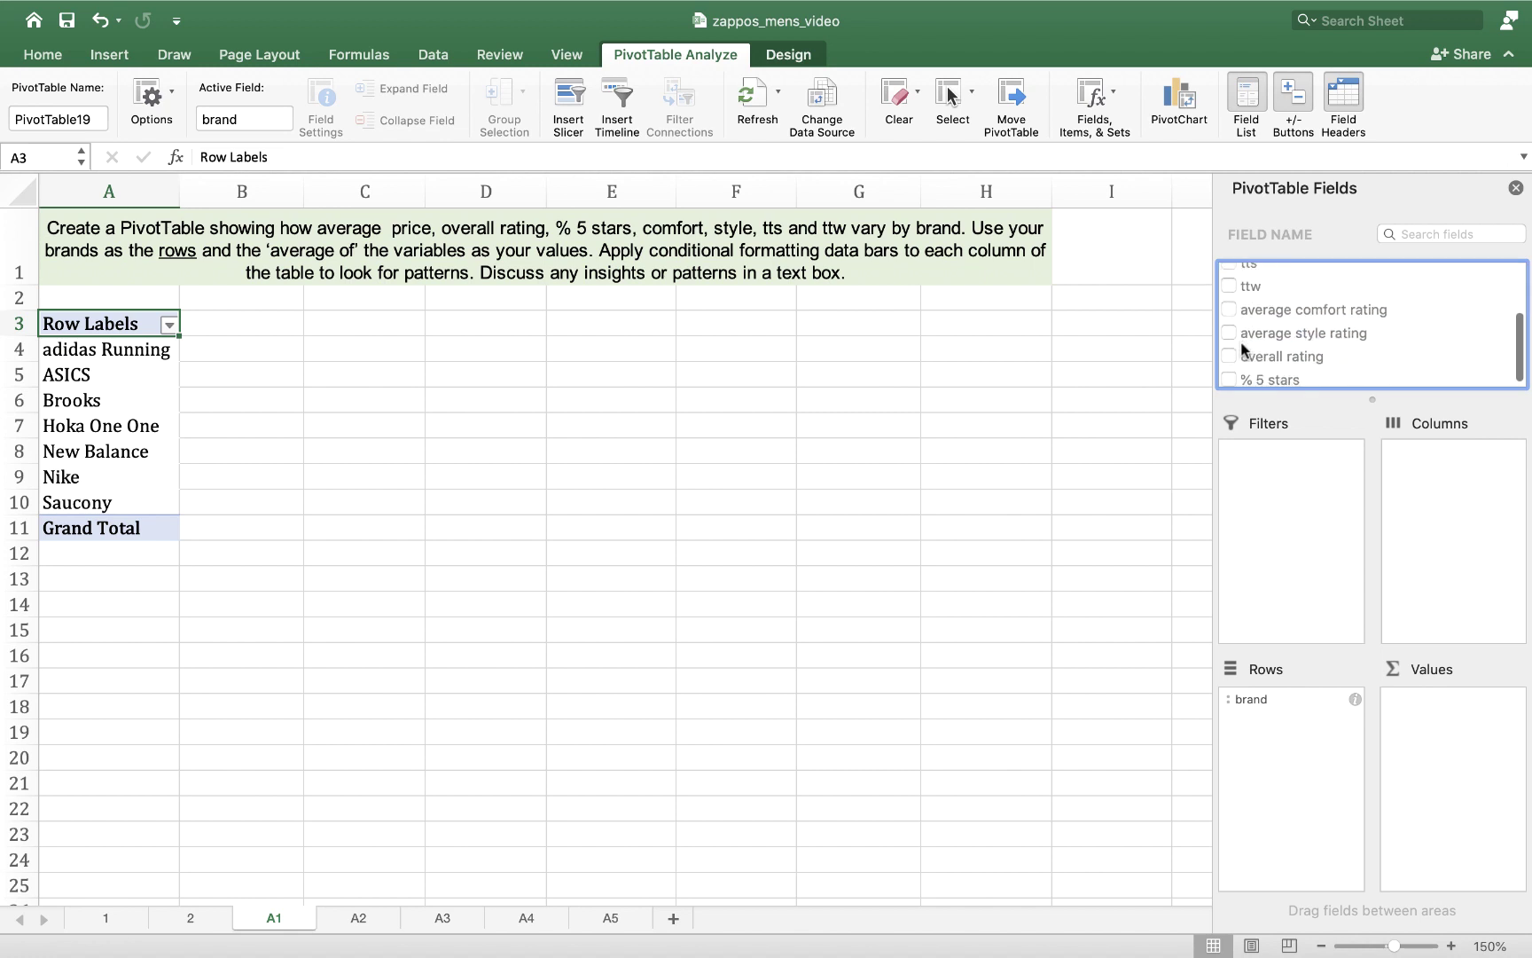
scroll(1243, 348, down, 1)
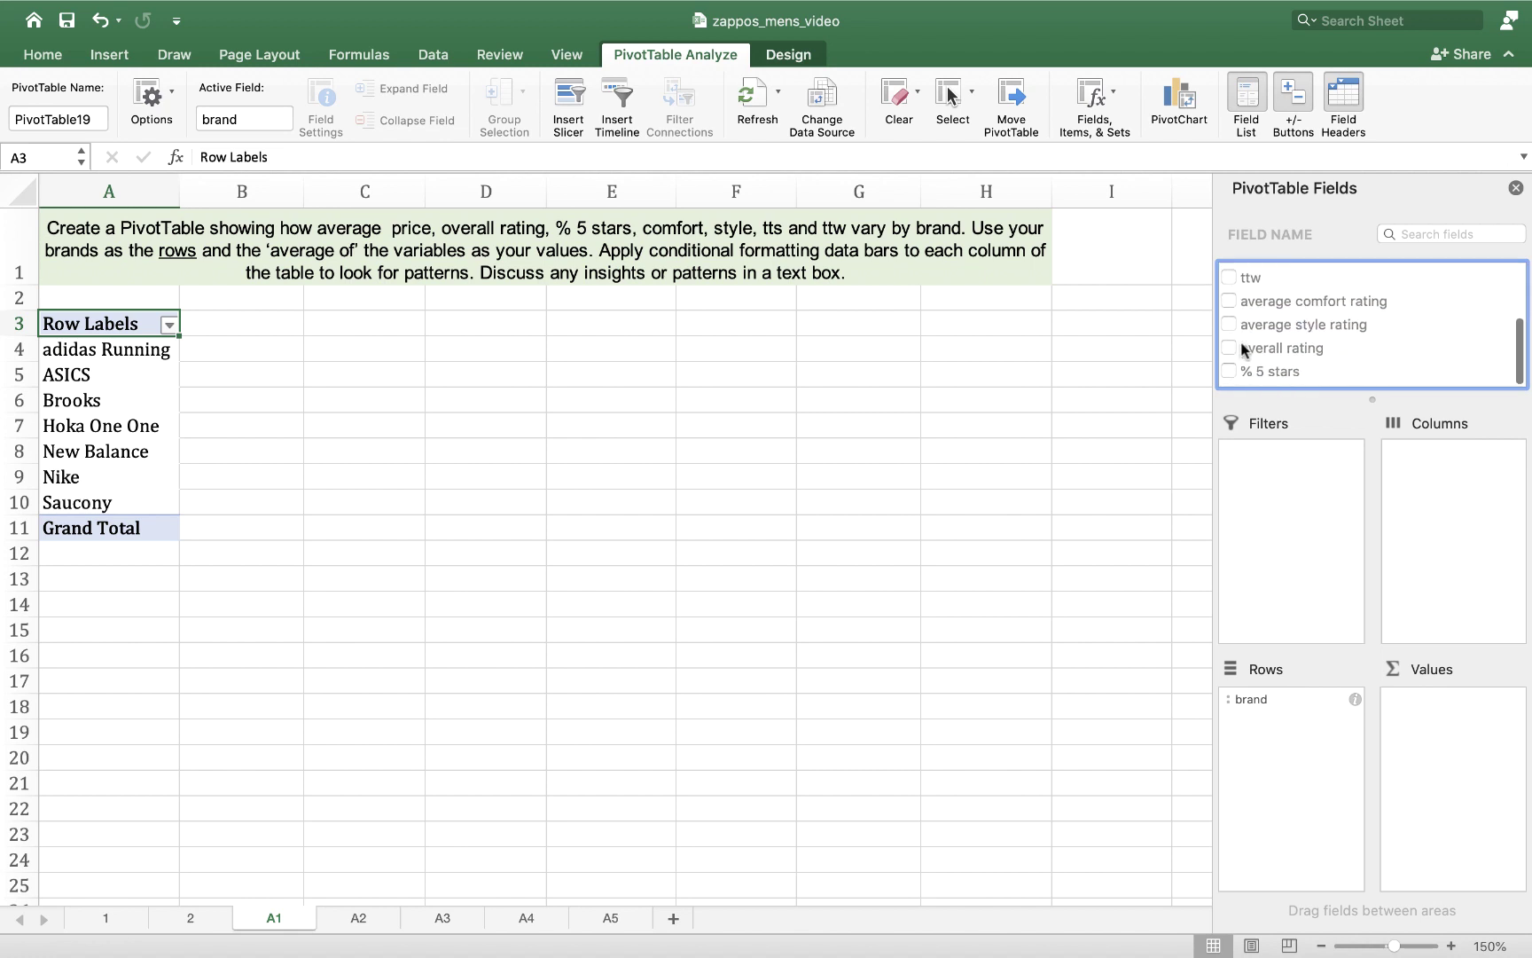
scroll(1243, 348, up, 5)
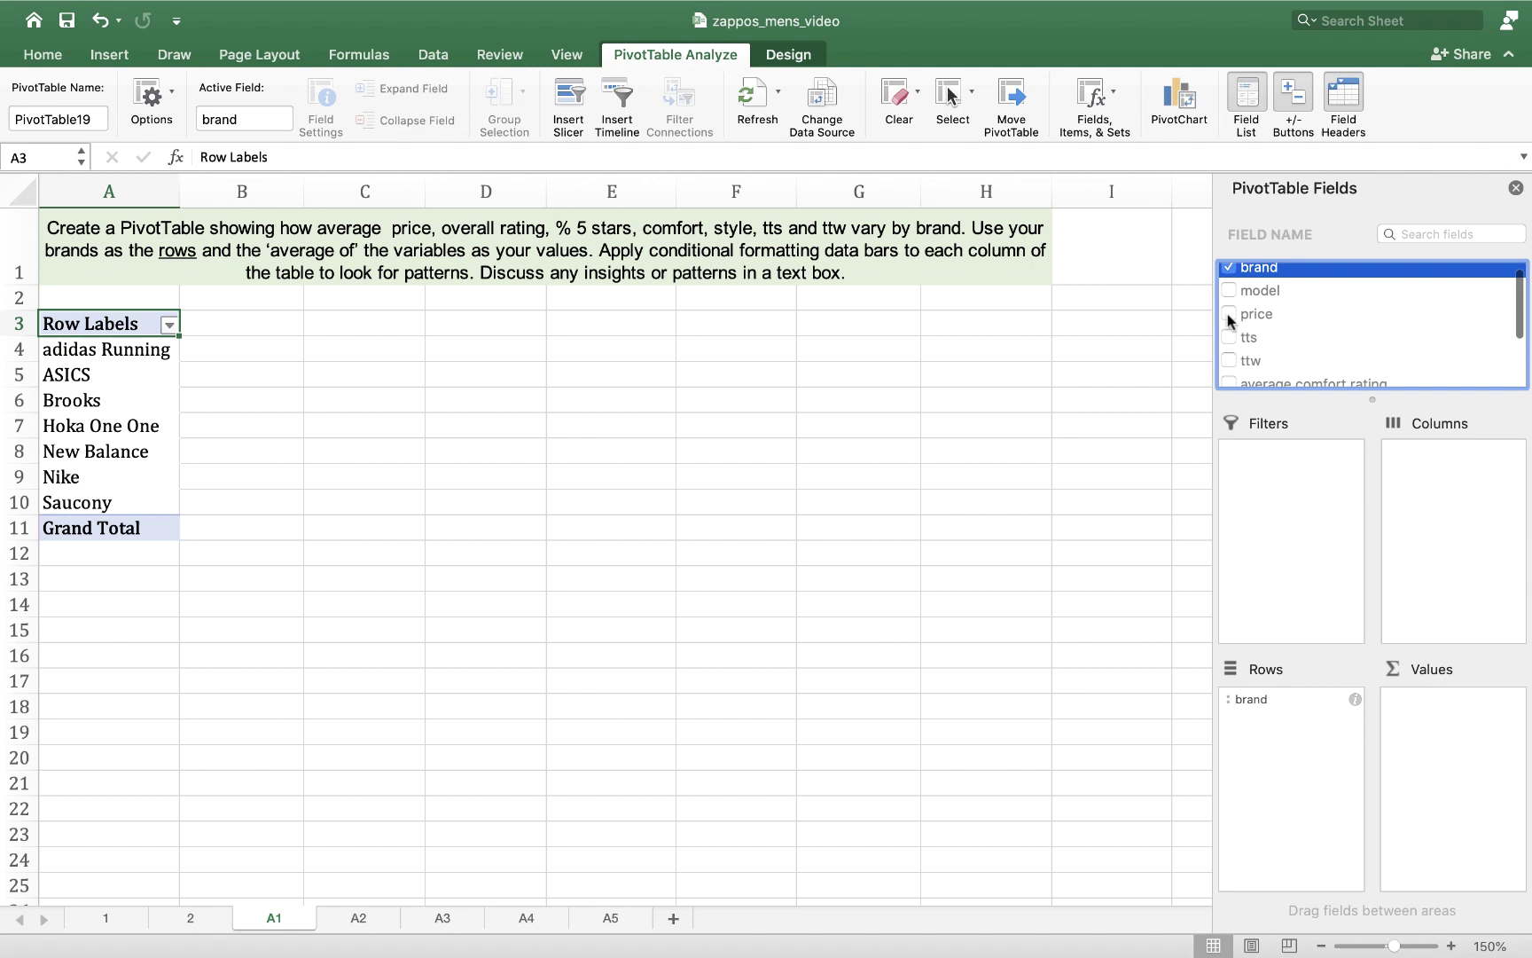
click(1229, 314)
scroll(1298, 341, down, 2)
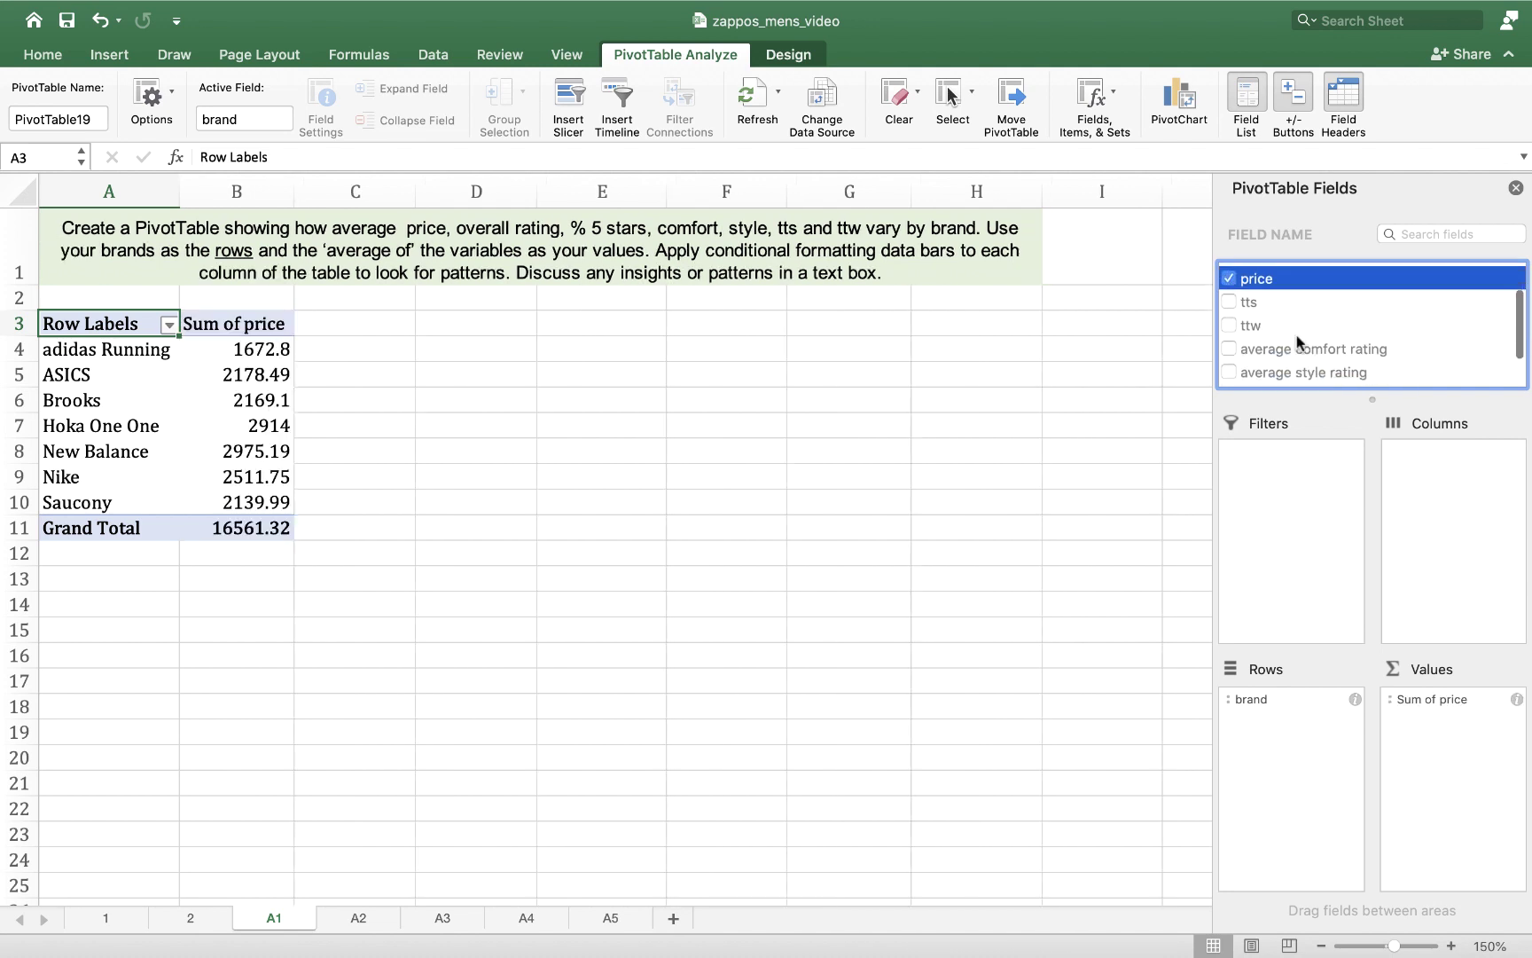
scroll(1298, 341, down, 1)
click(1229, 327)
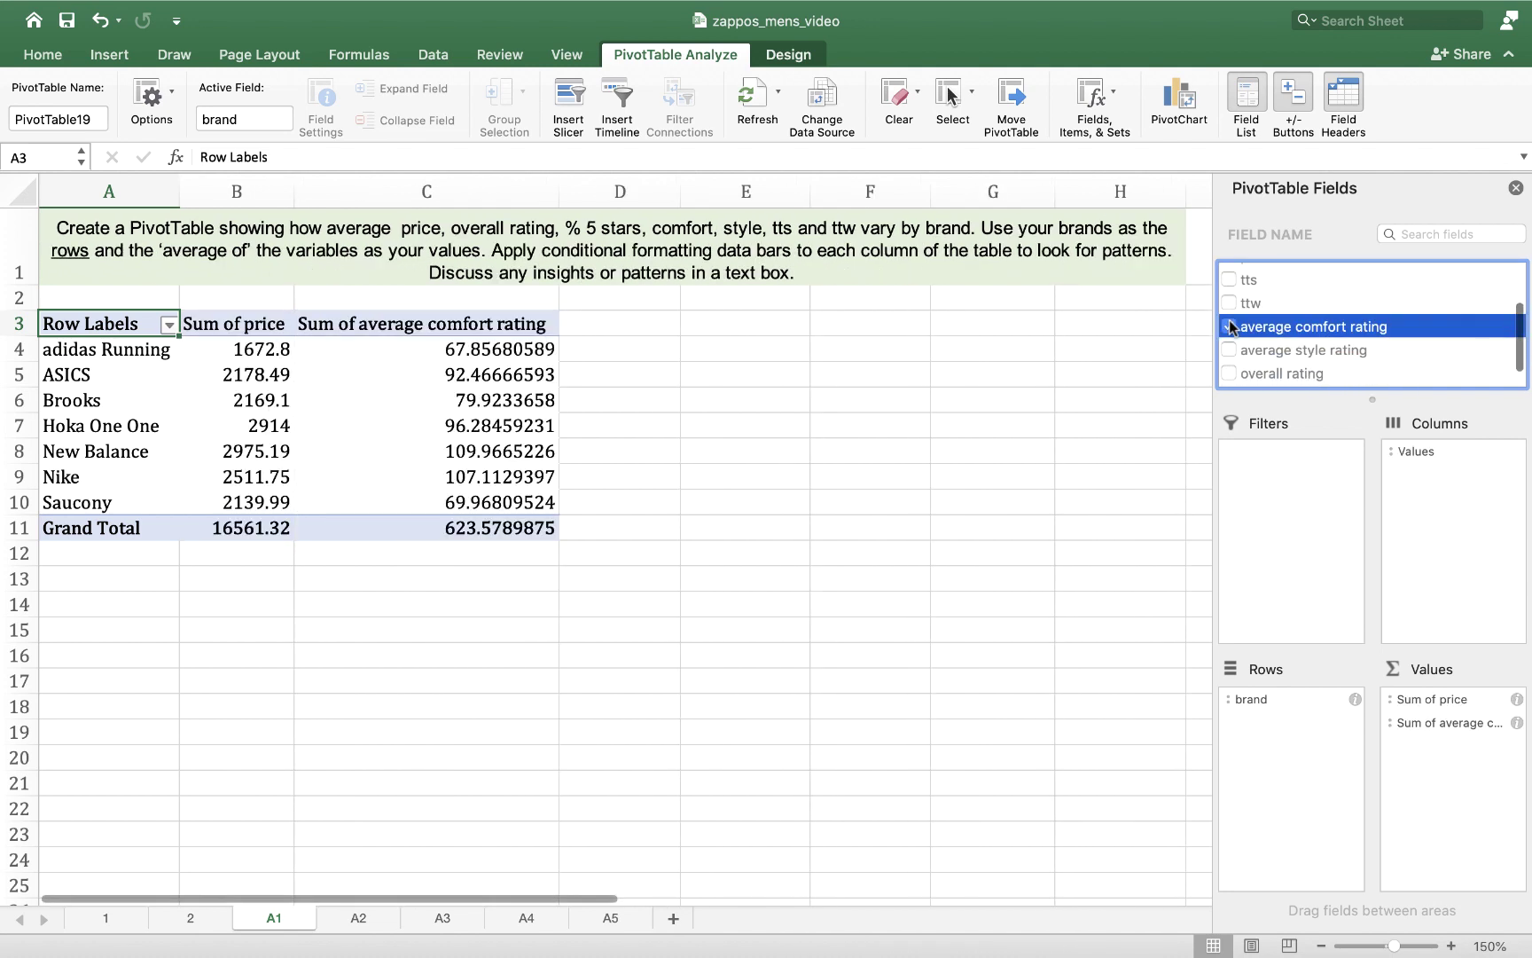
click(1229, 350)
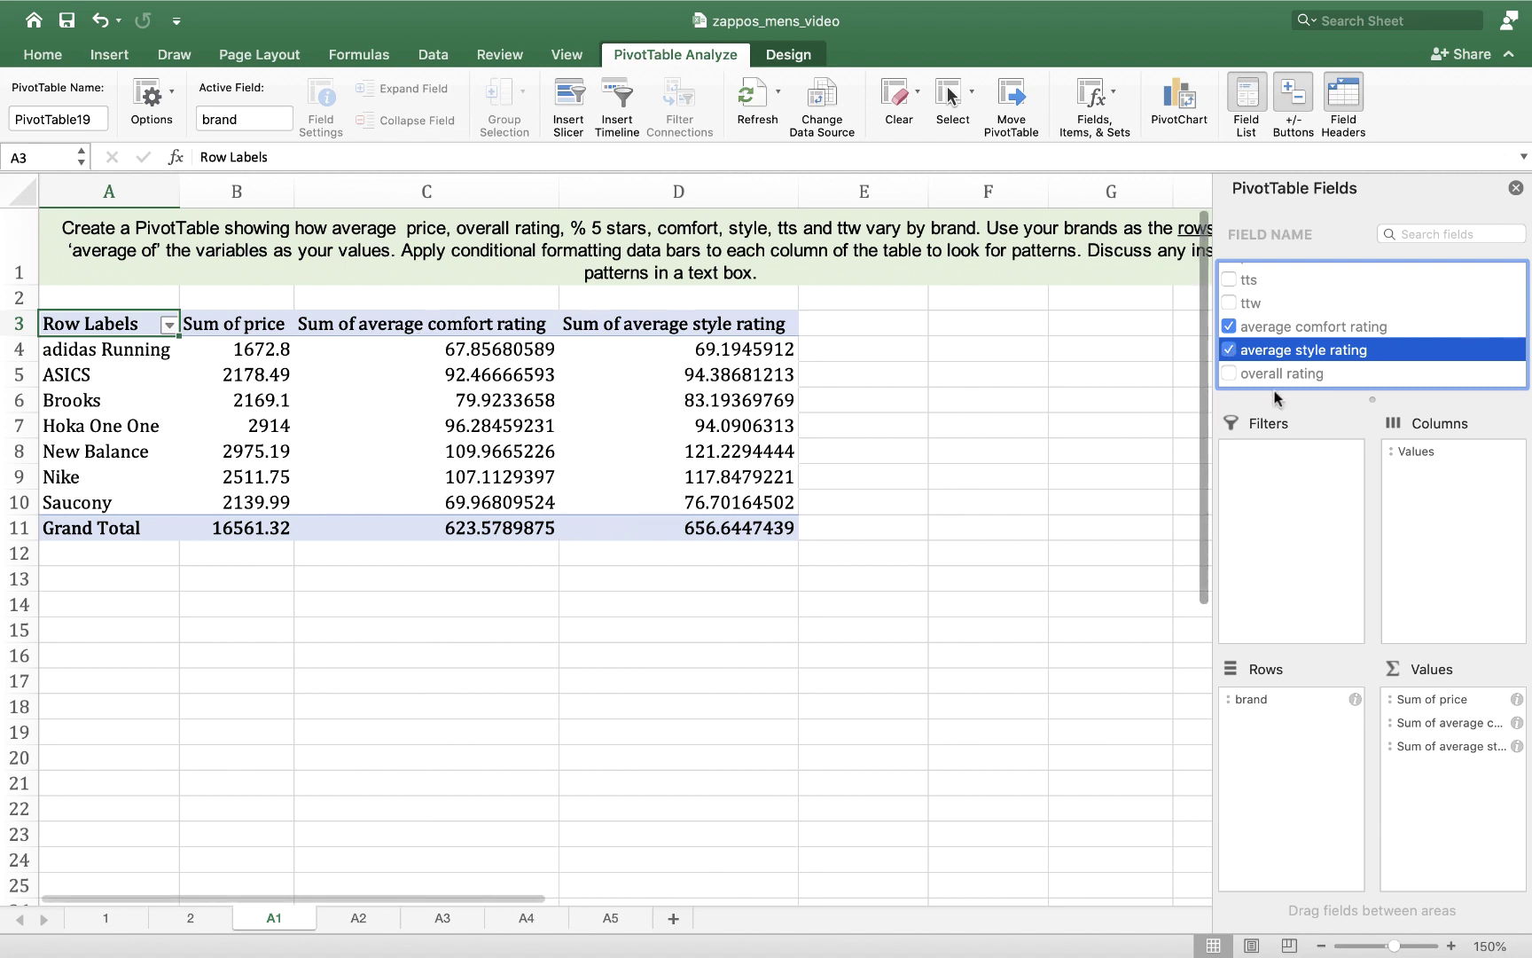
scroll(1312, 362, down, 1)
click(1311, 357)
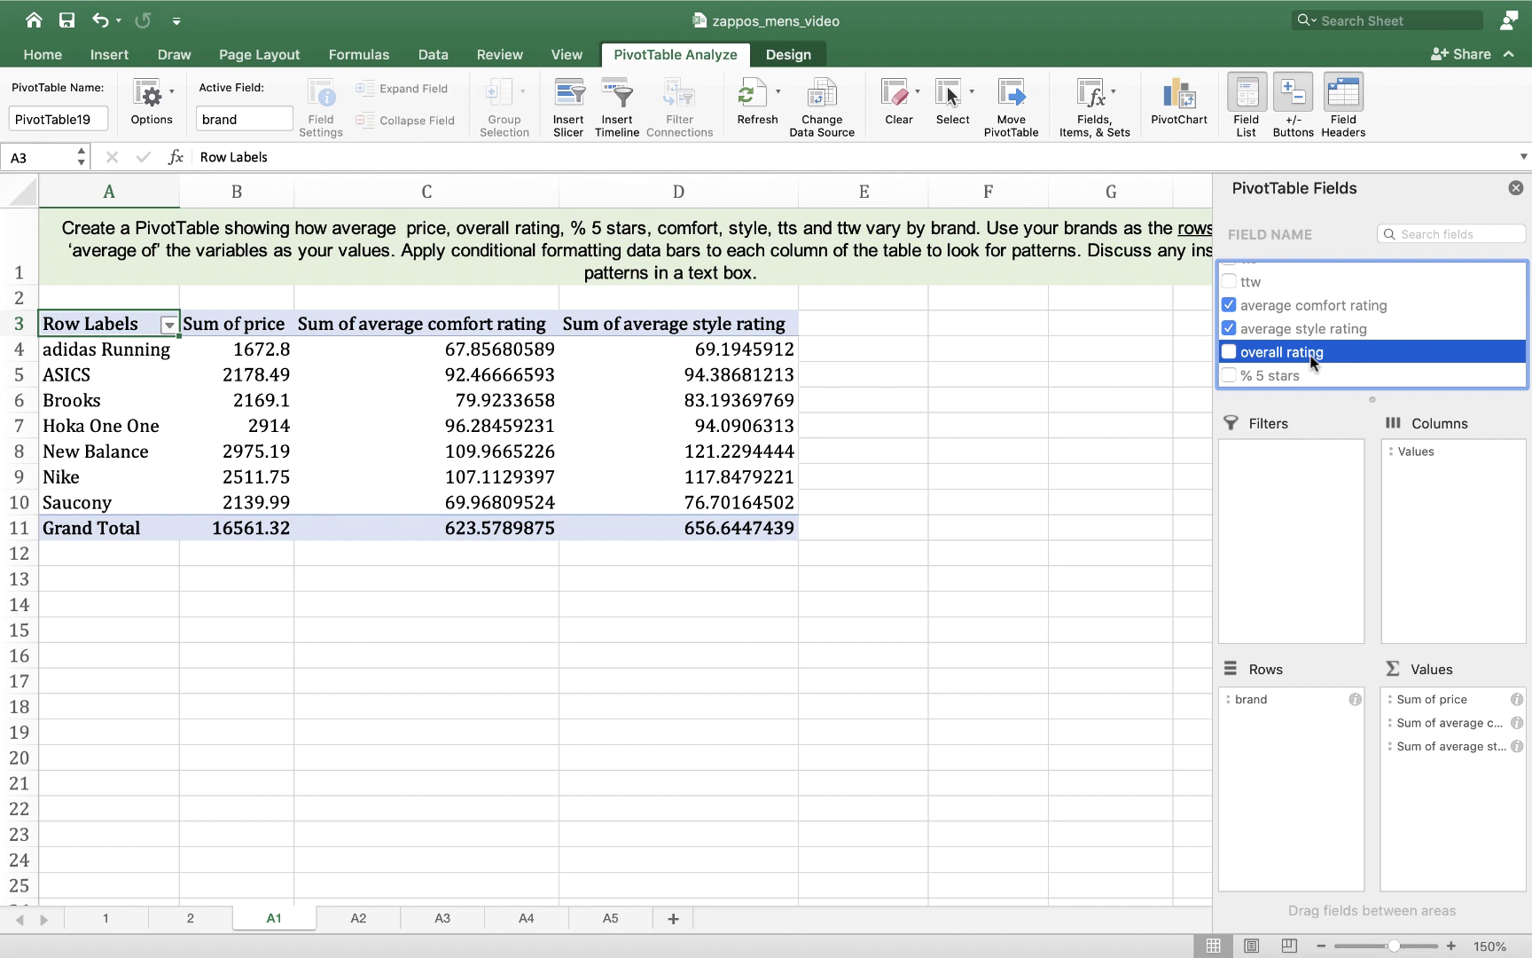
- Add overall rating and % 5 stars, placing them right after Sum of price
click(1229, 352)
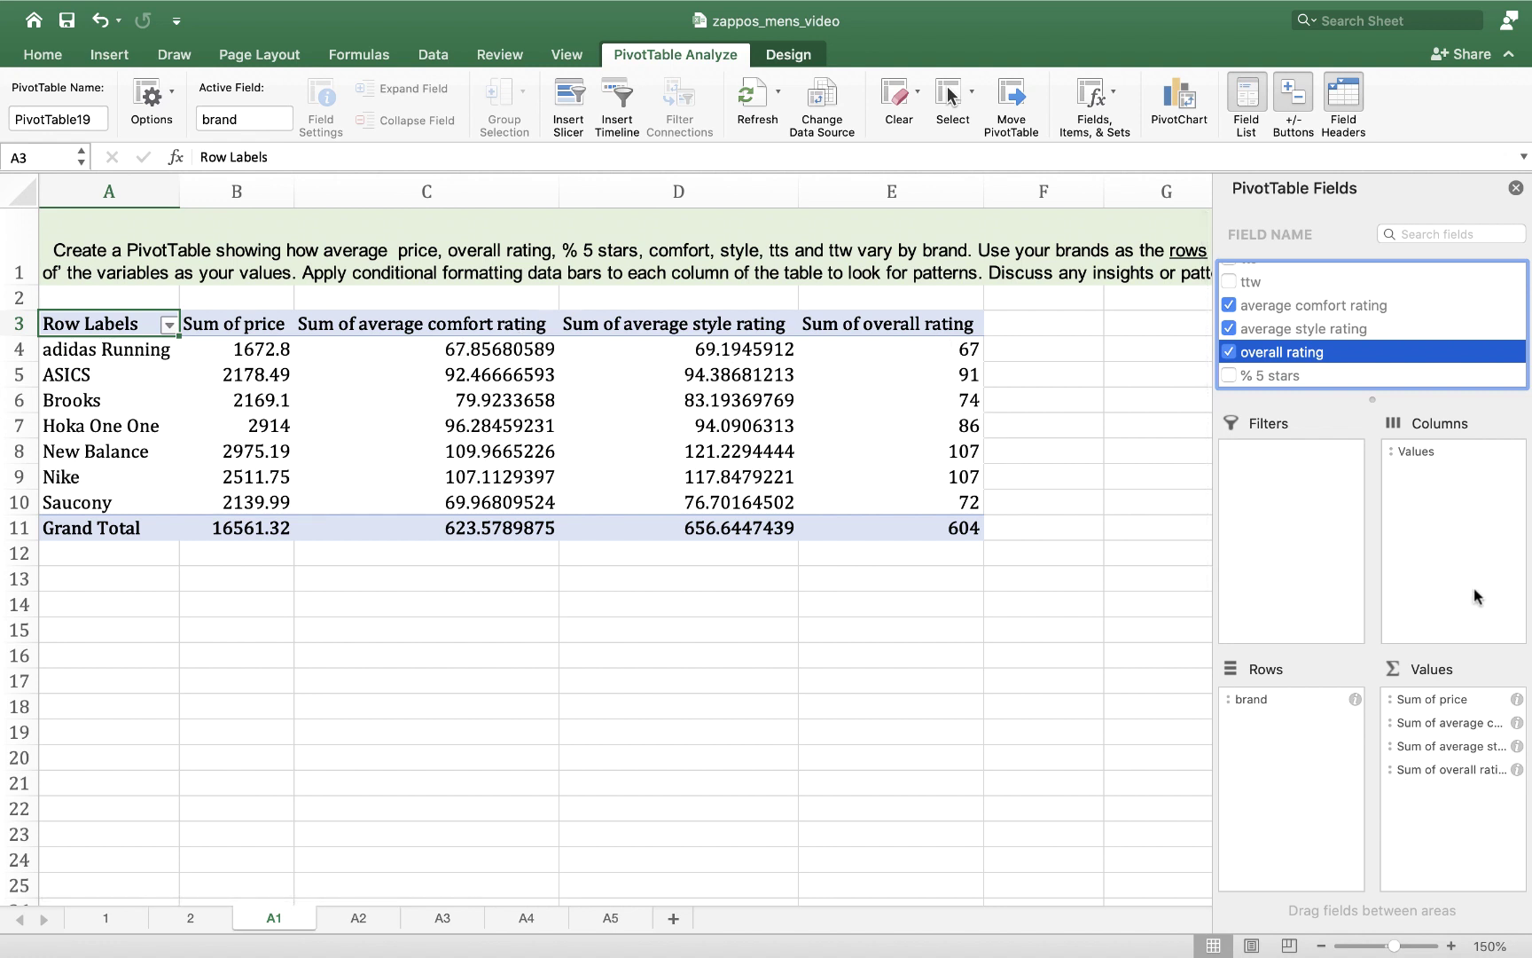
drag(1390, 776, 1405, 715)
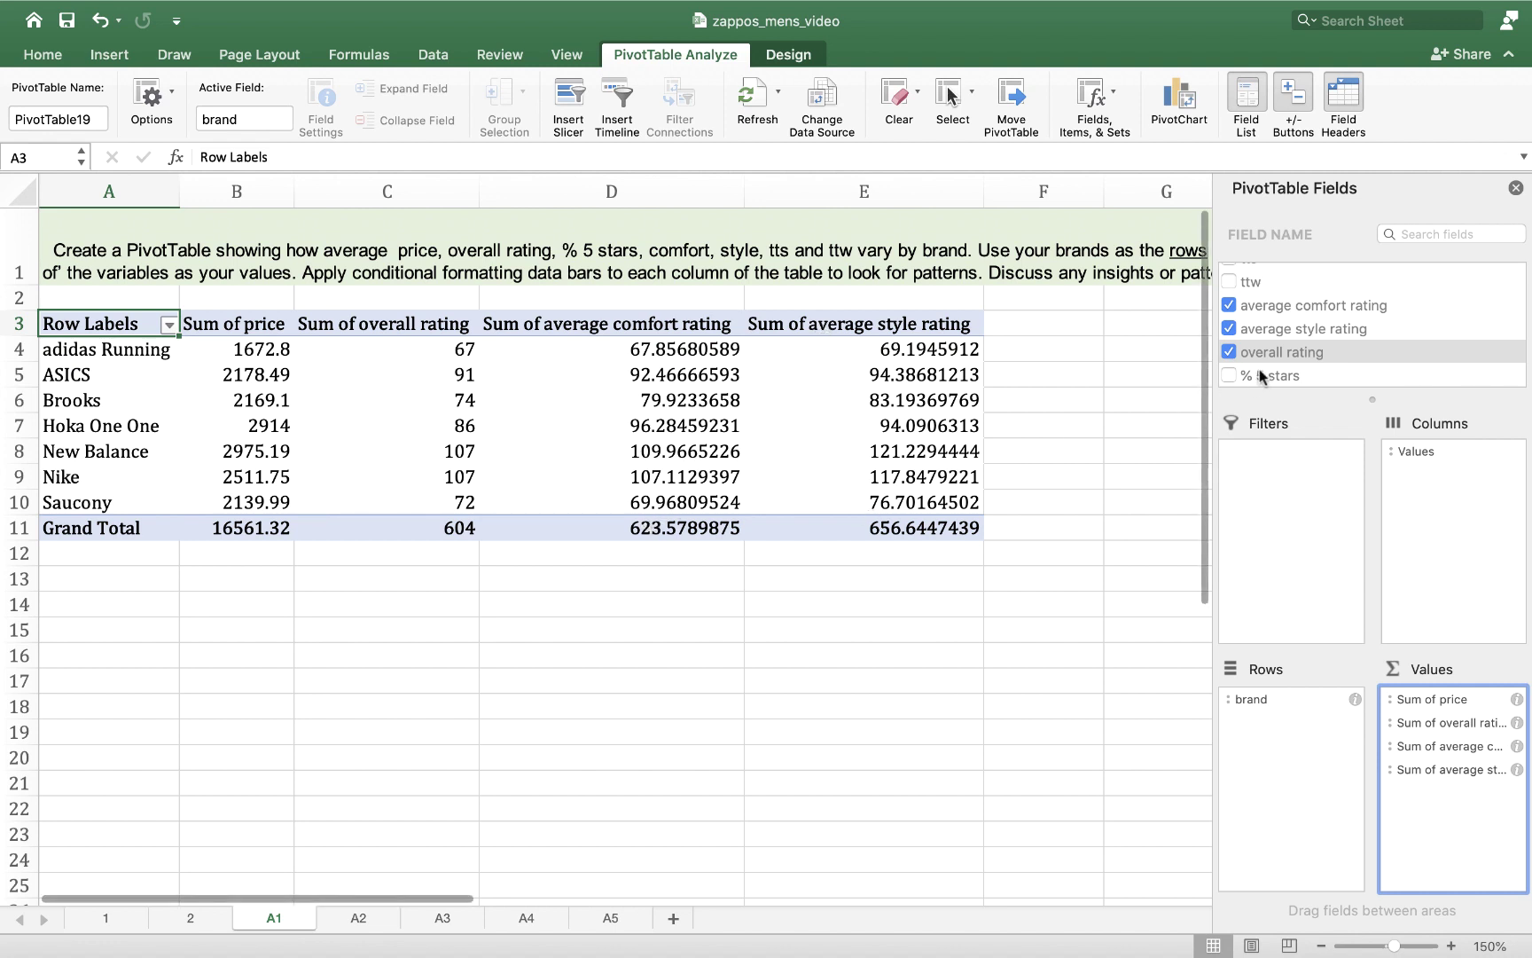
scroll(1281, 359, down, 2)
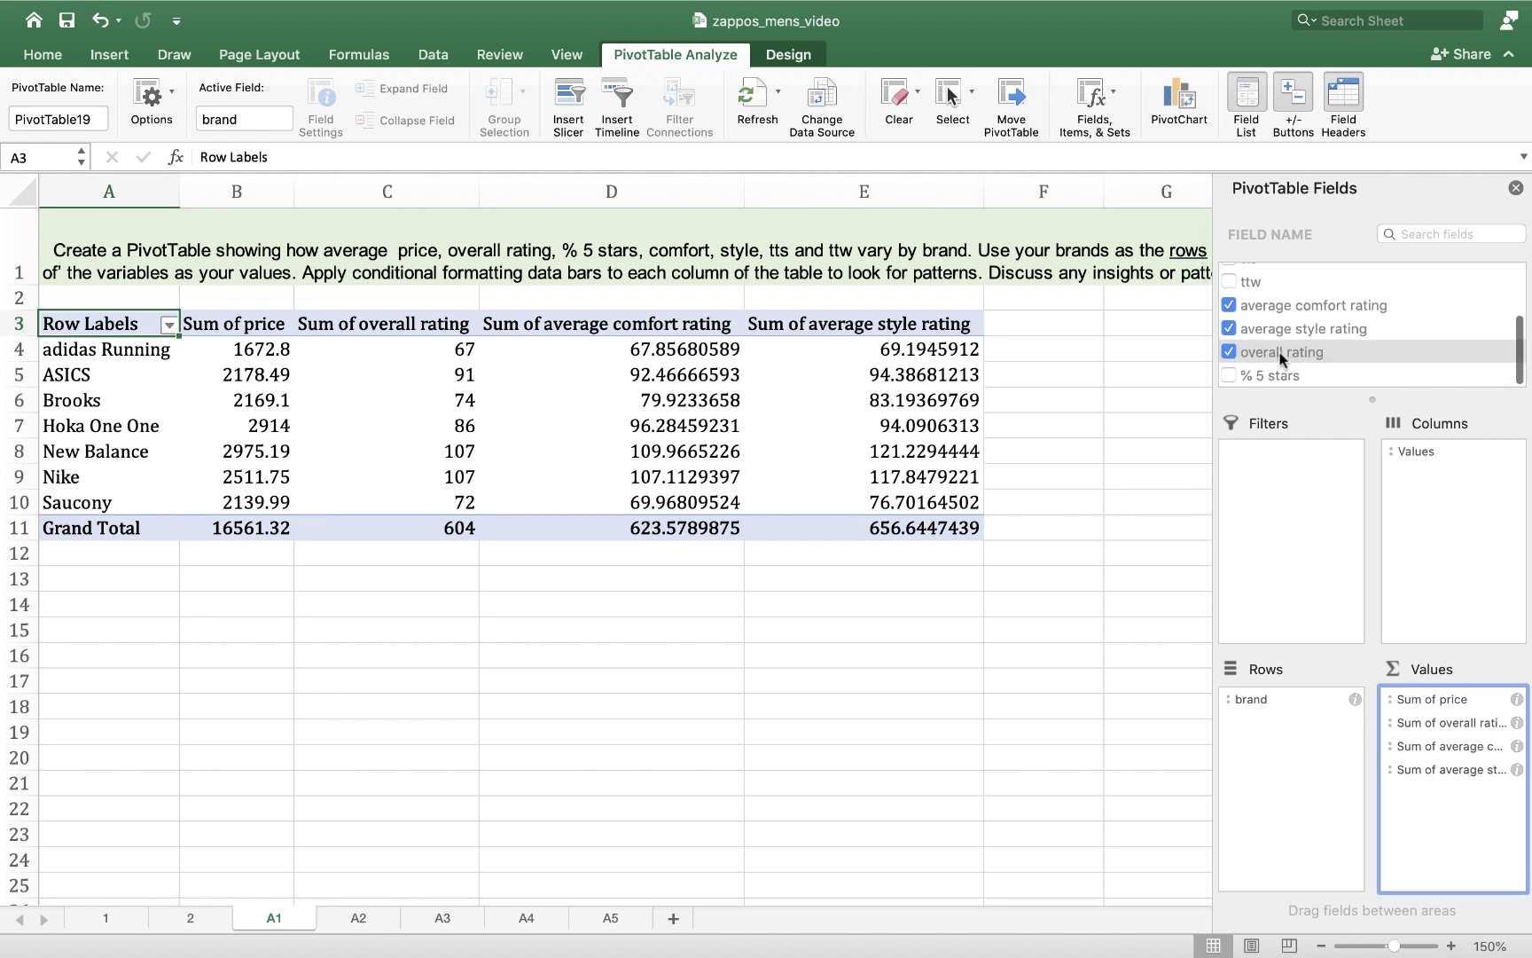
click(1230, 376)
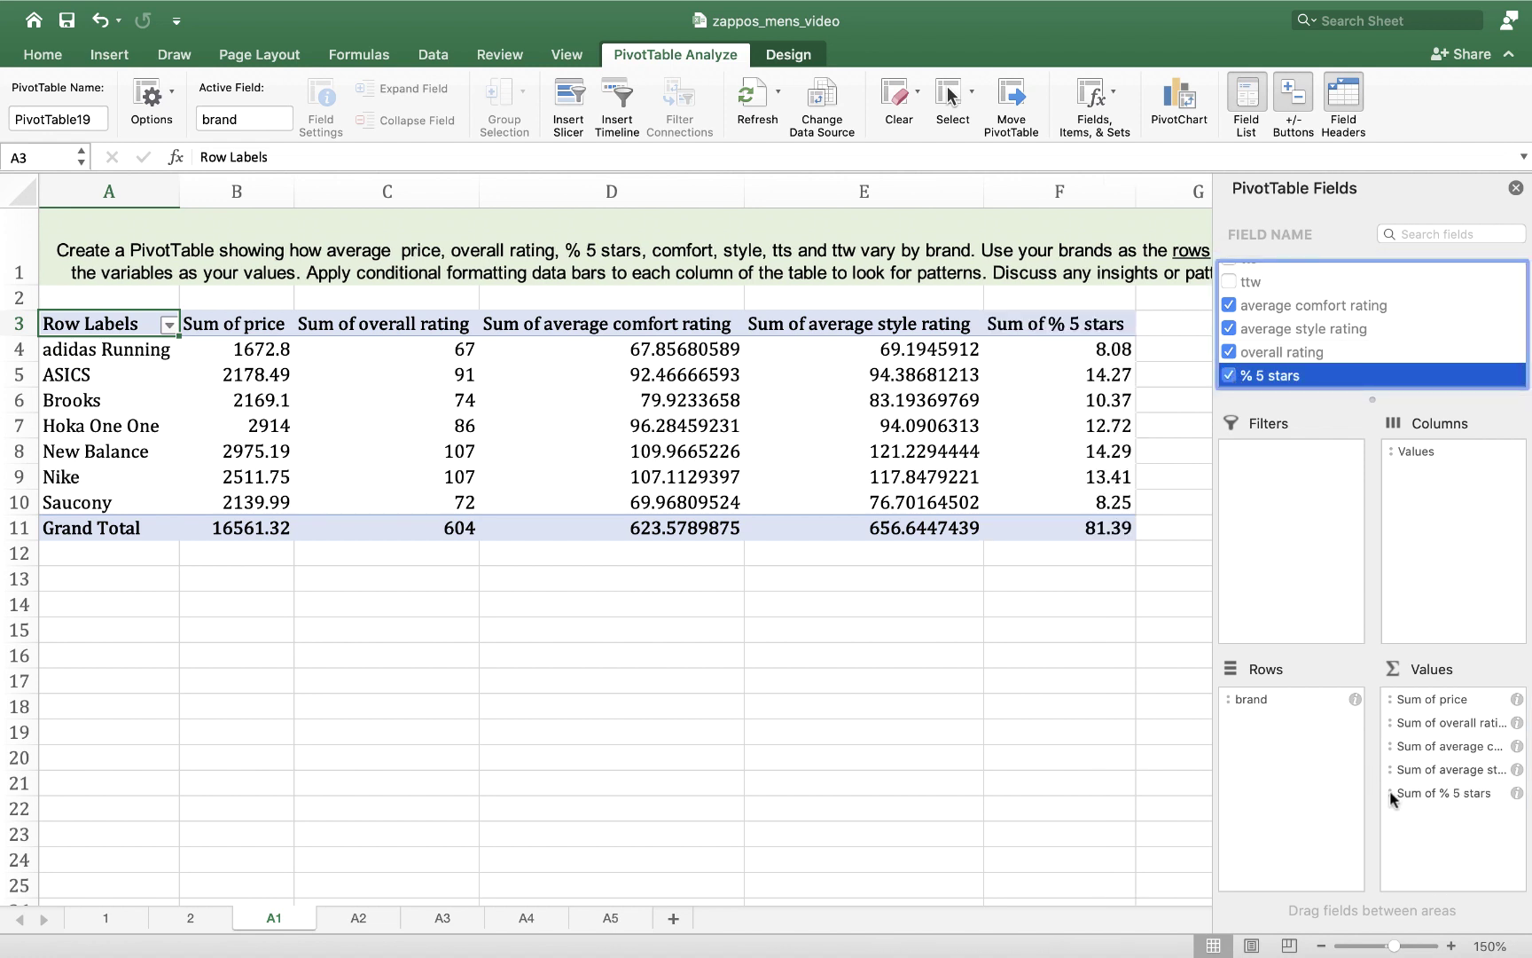
drag(1393, 798, 1399, 736)
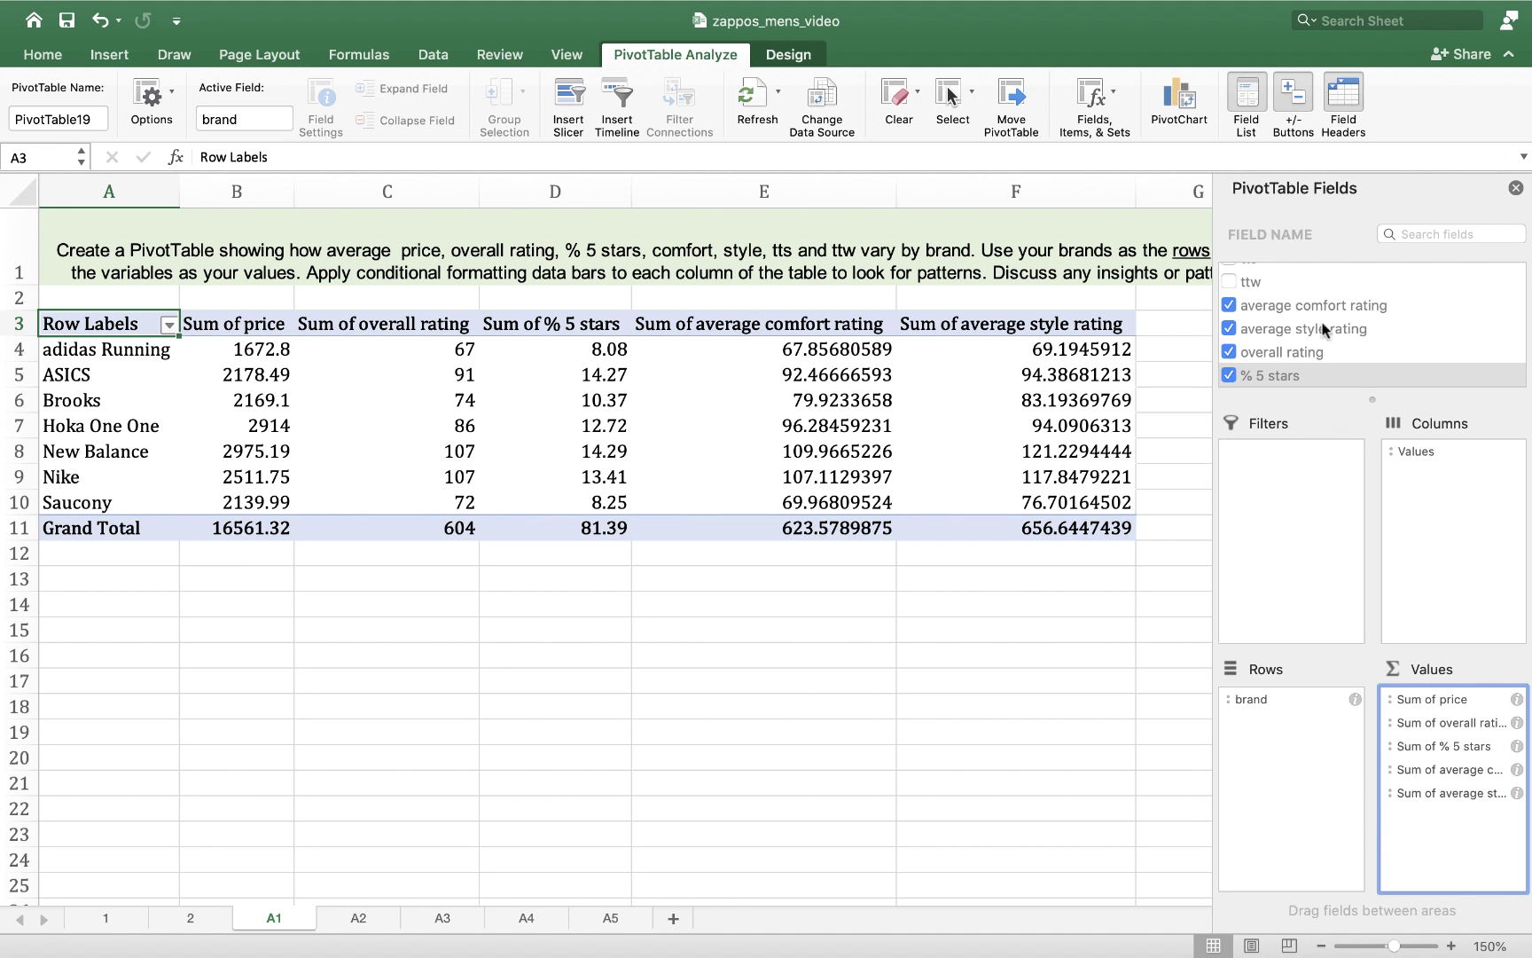
- Add tts and ttw to the values and check adidas Running's price and overall rating
scroll(1323, 330, up, 2)
click(1230, 298)
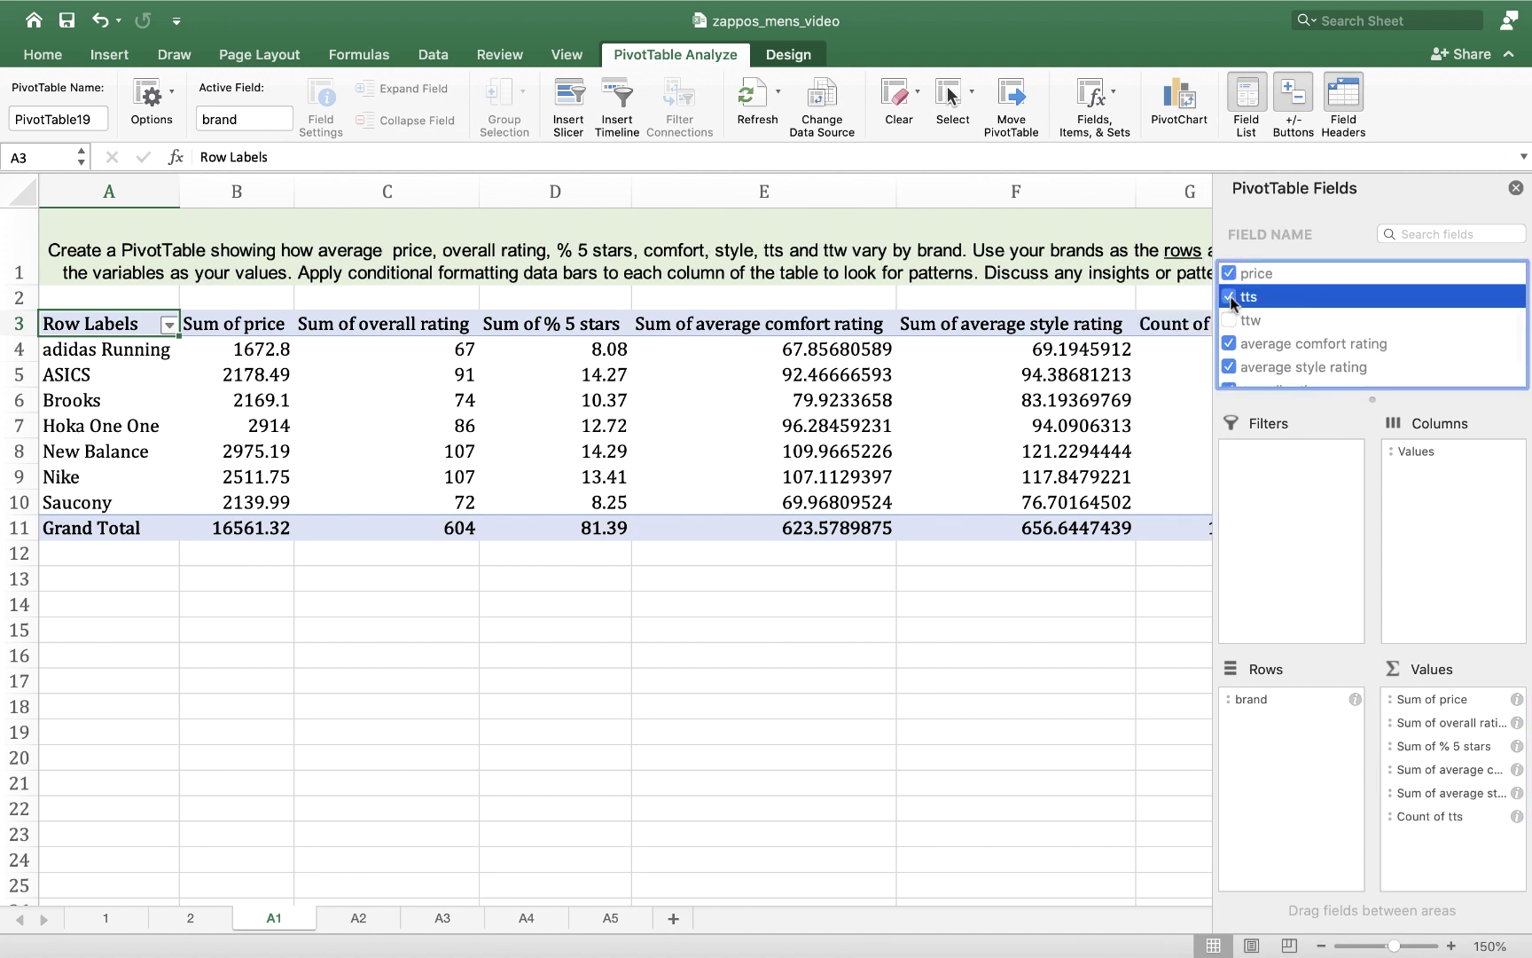
click(1230, 320)
scroll(1354, 362, down, 3)
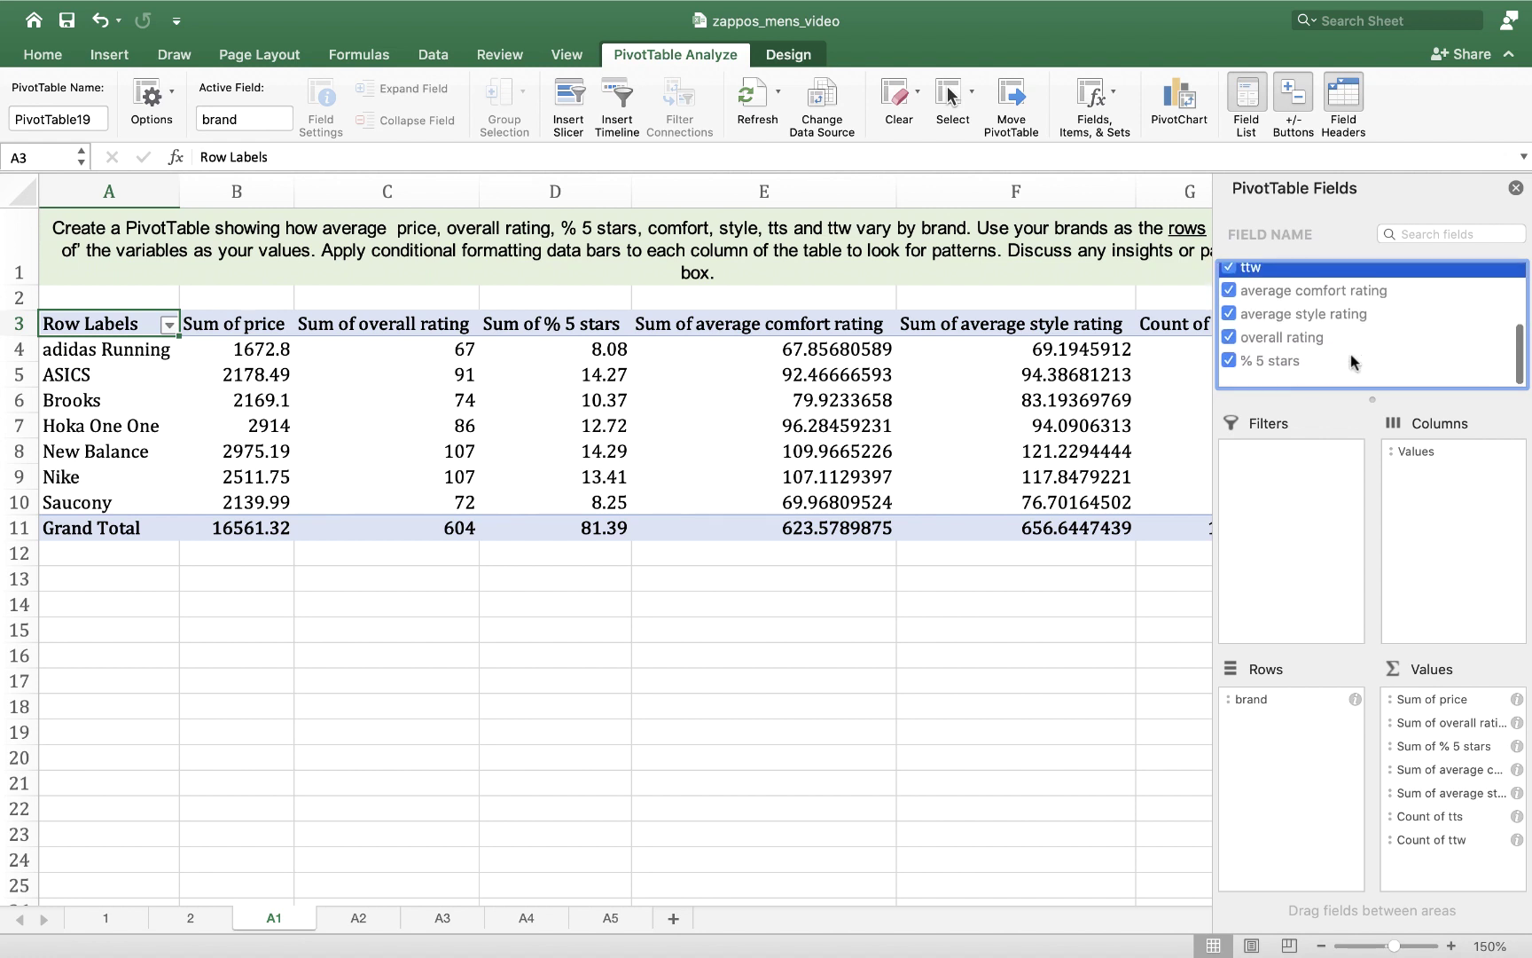
scroll(1354, 362, up, 3)
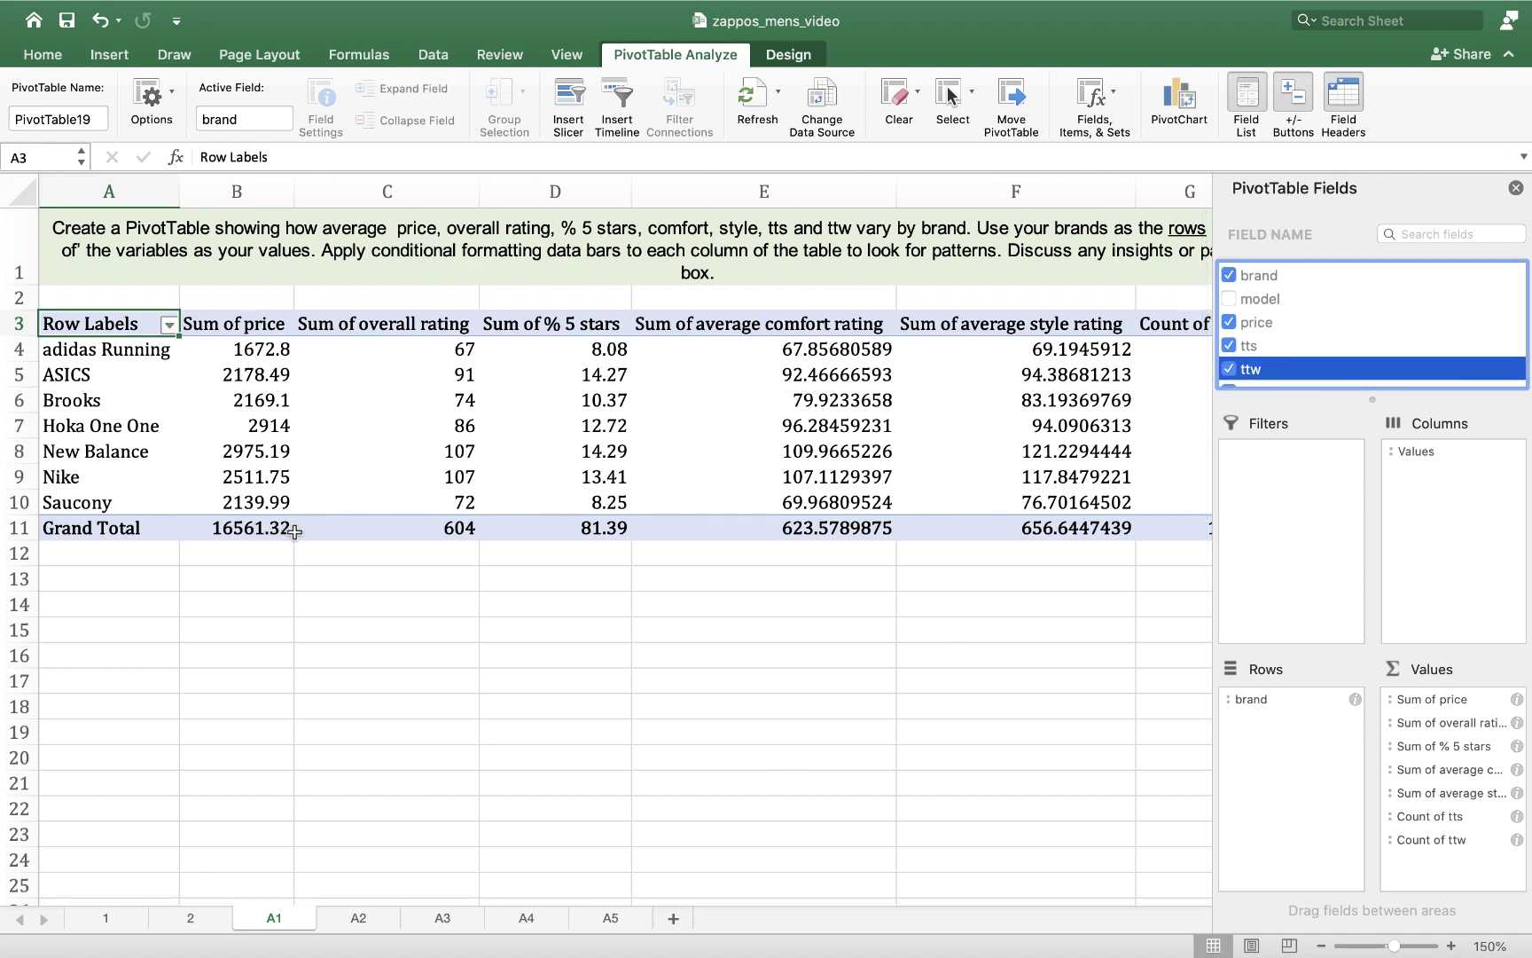
click(248, 351)
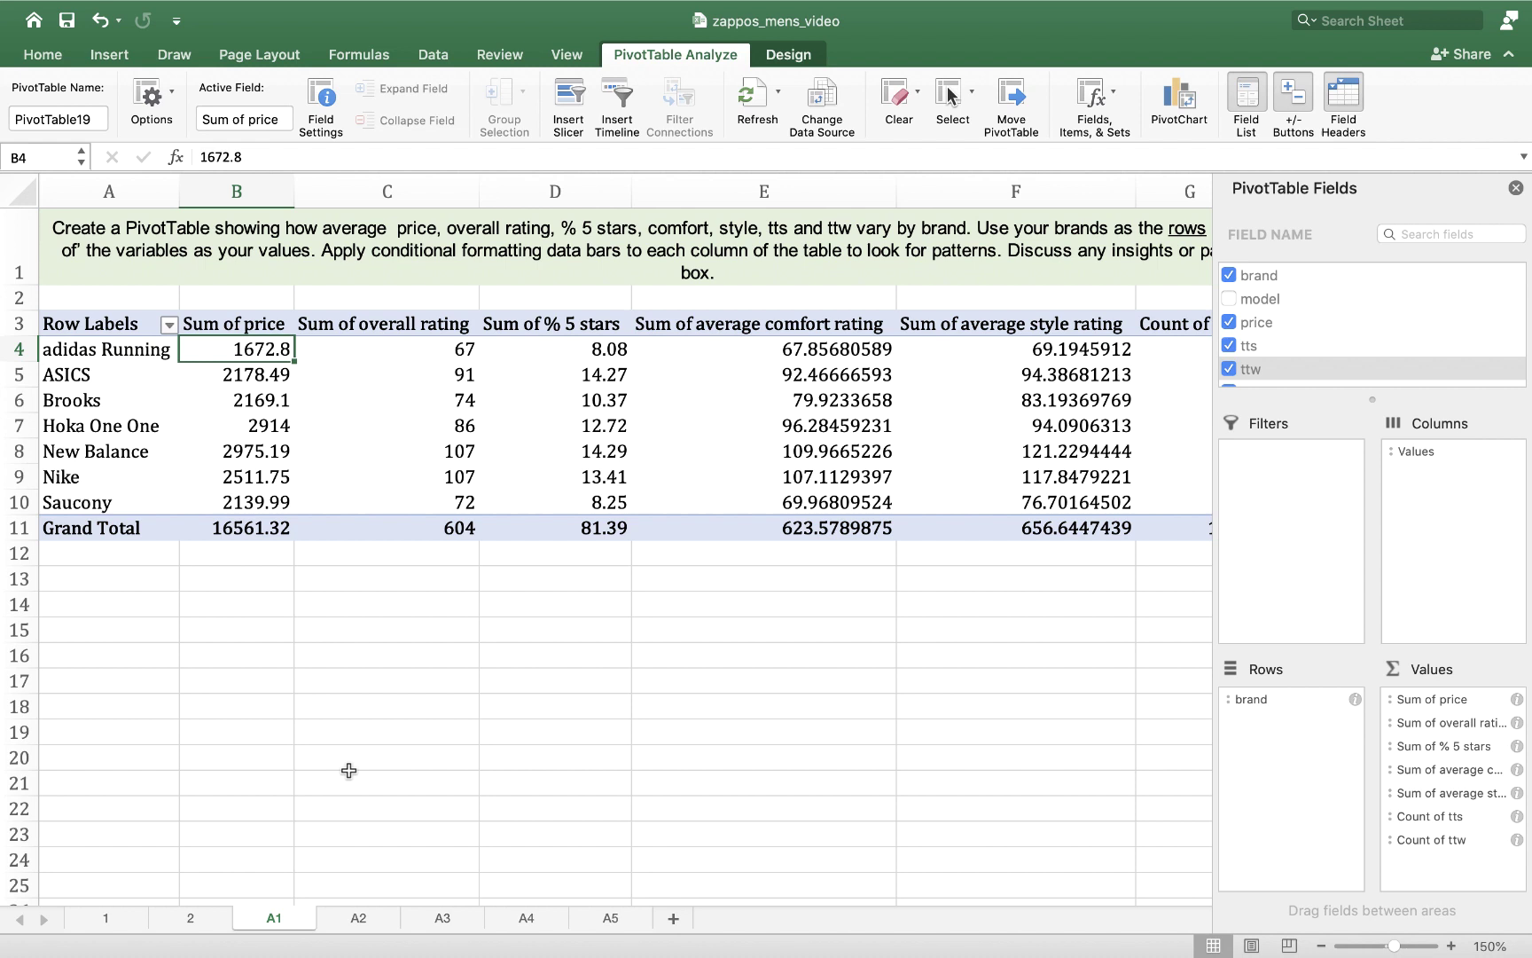
click(396, 354)
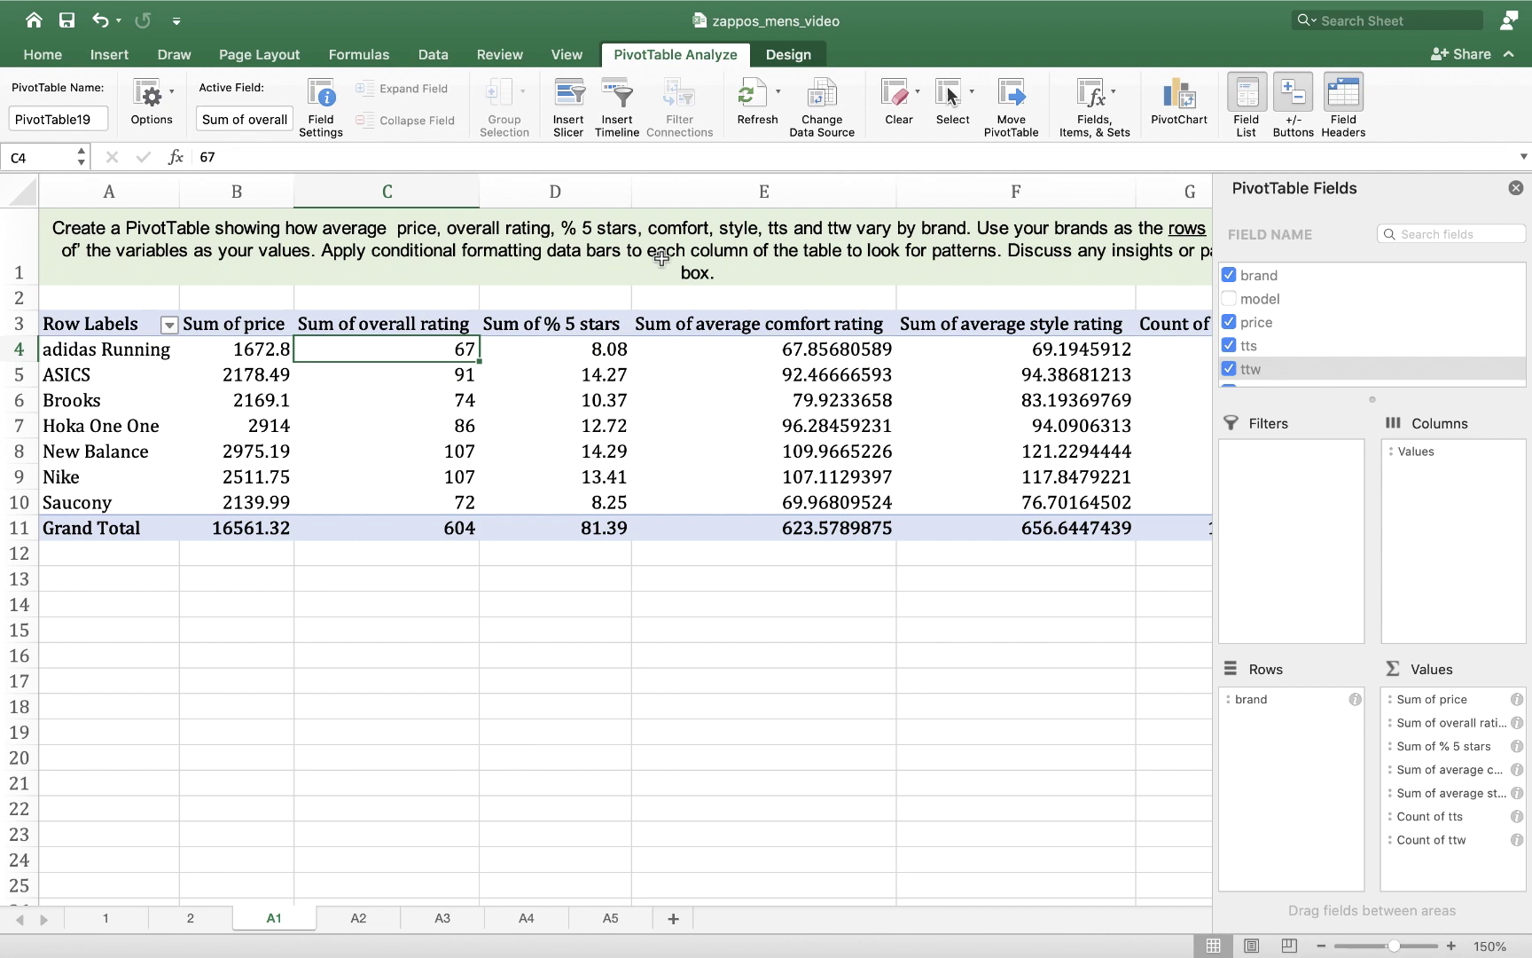
scroll(661, 257, right, 5)
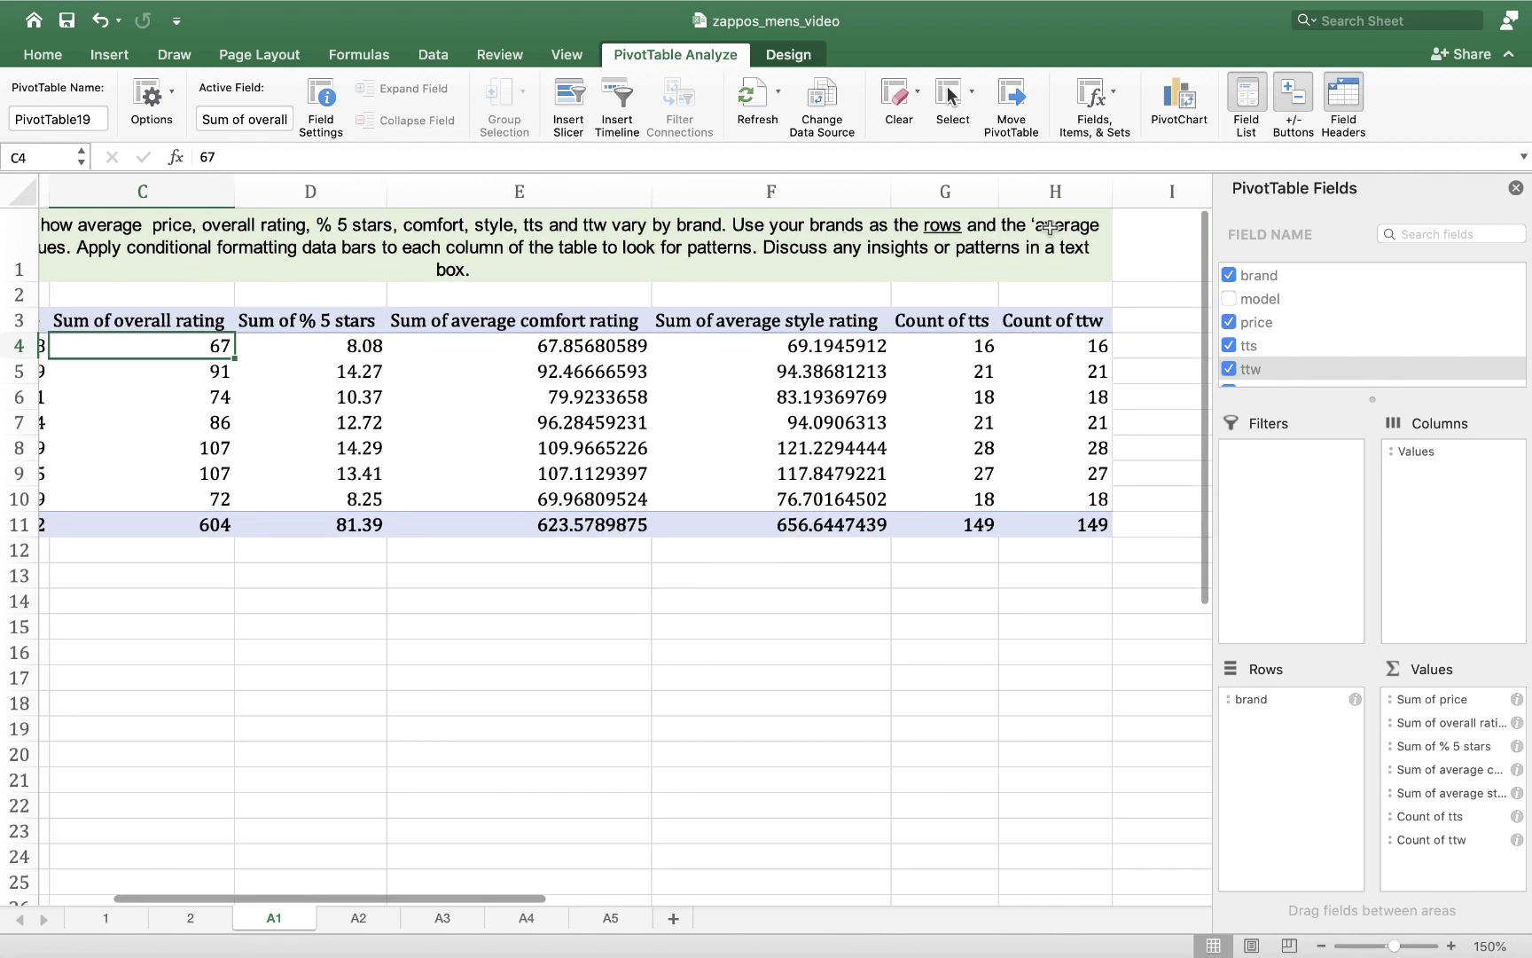
scroll(618, 266, left, 5)
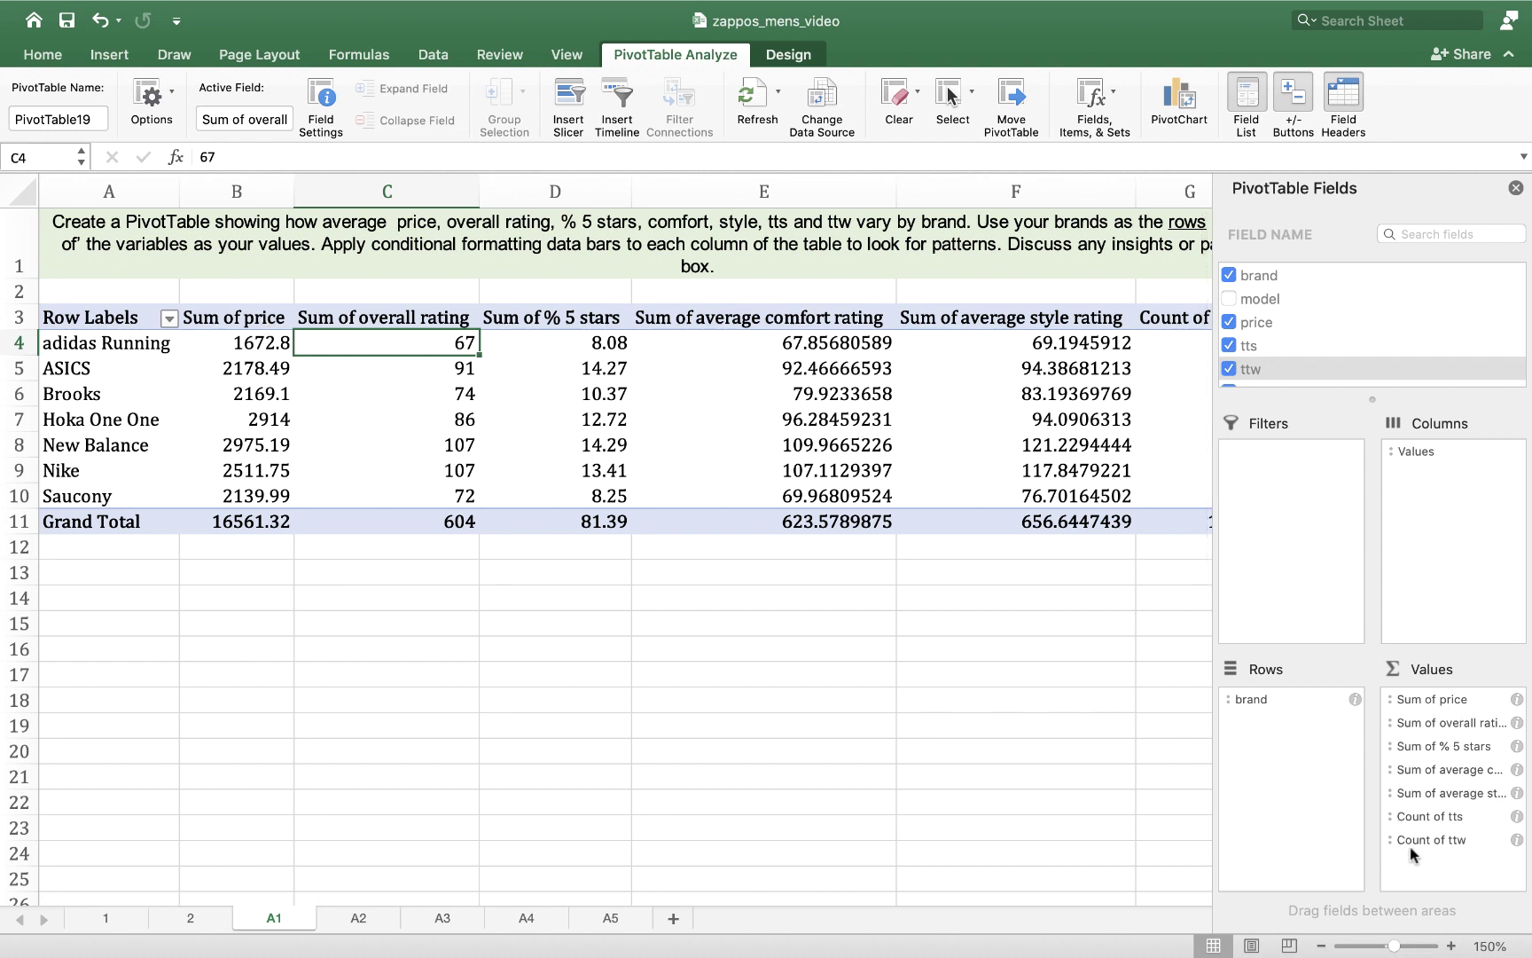
- Summarise price, overall rating, % 5 stars and comfort rating by Average
click(1516, 701)
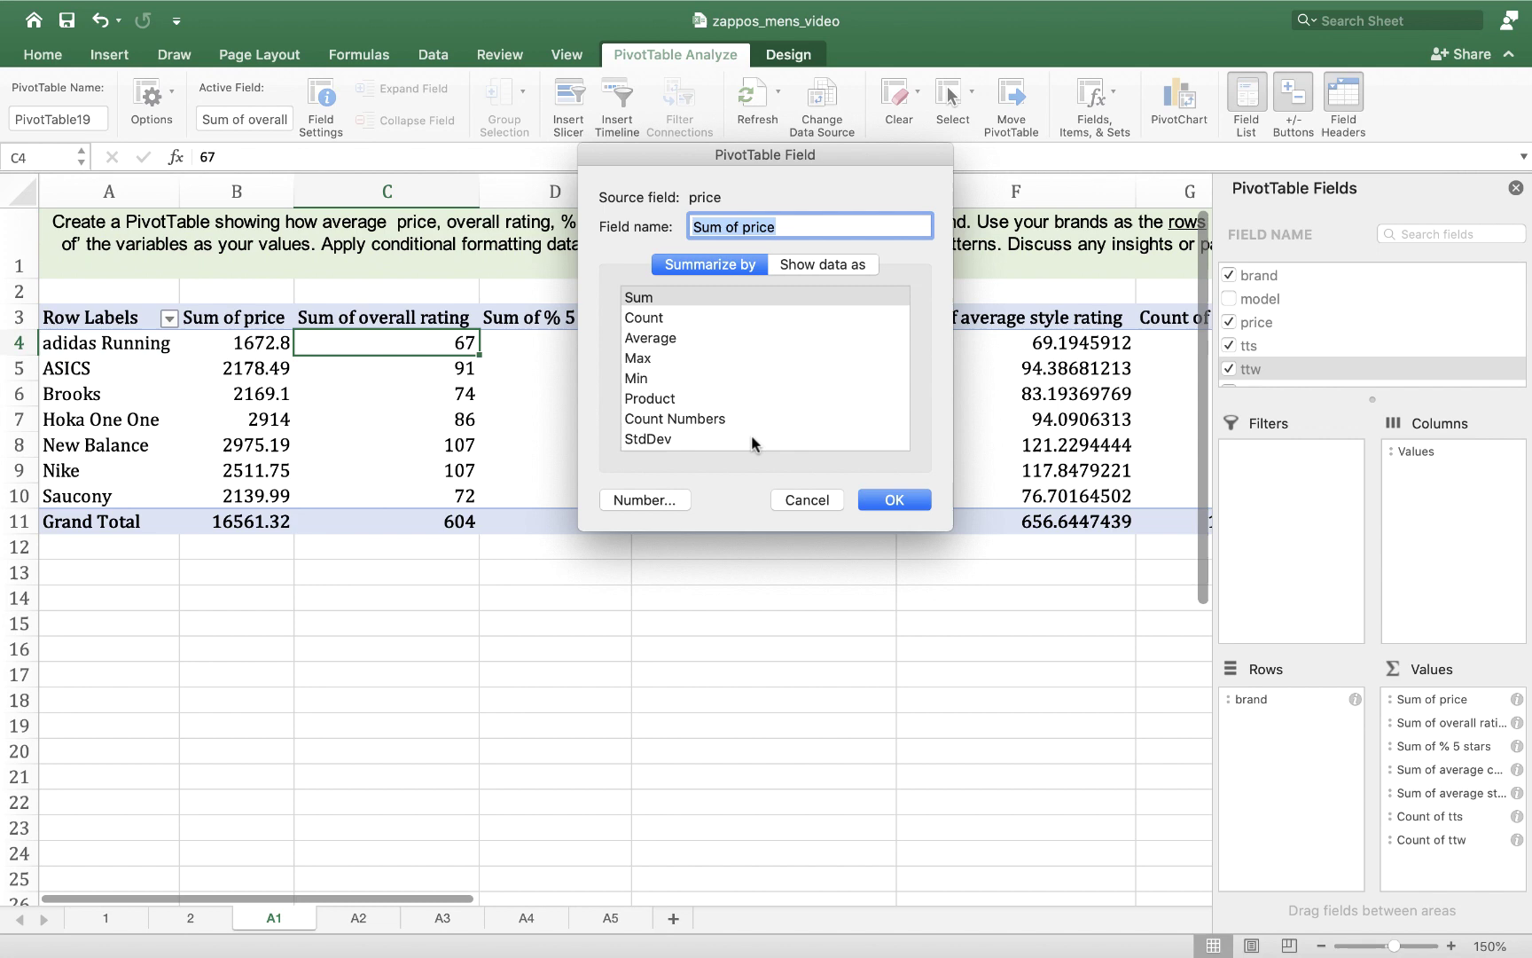
click(648, 341)
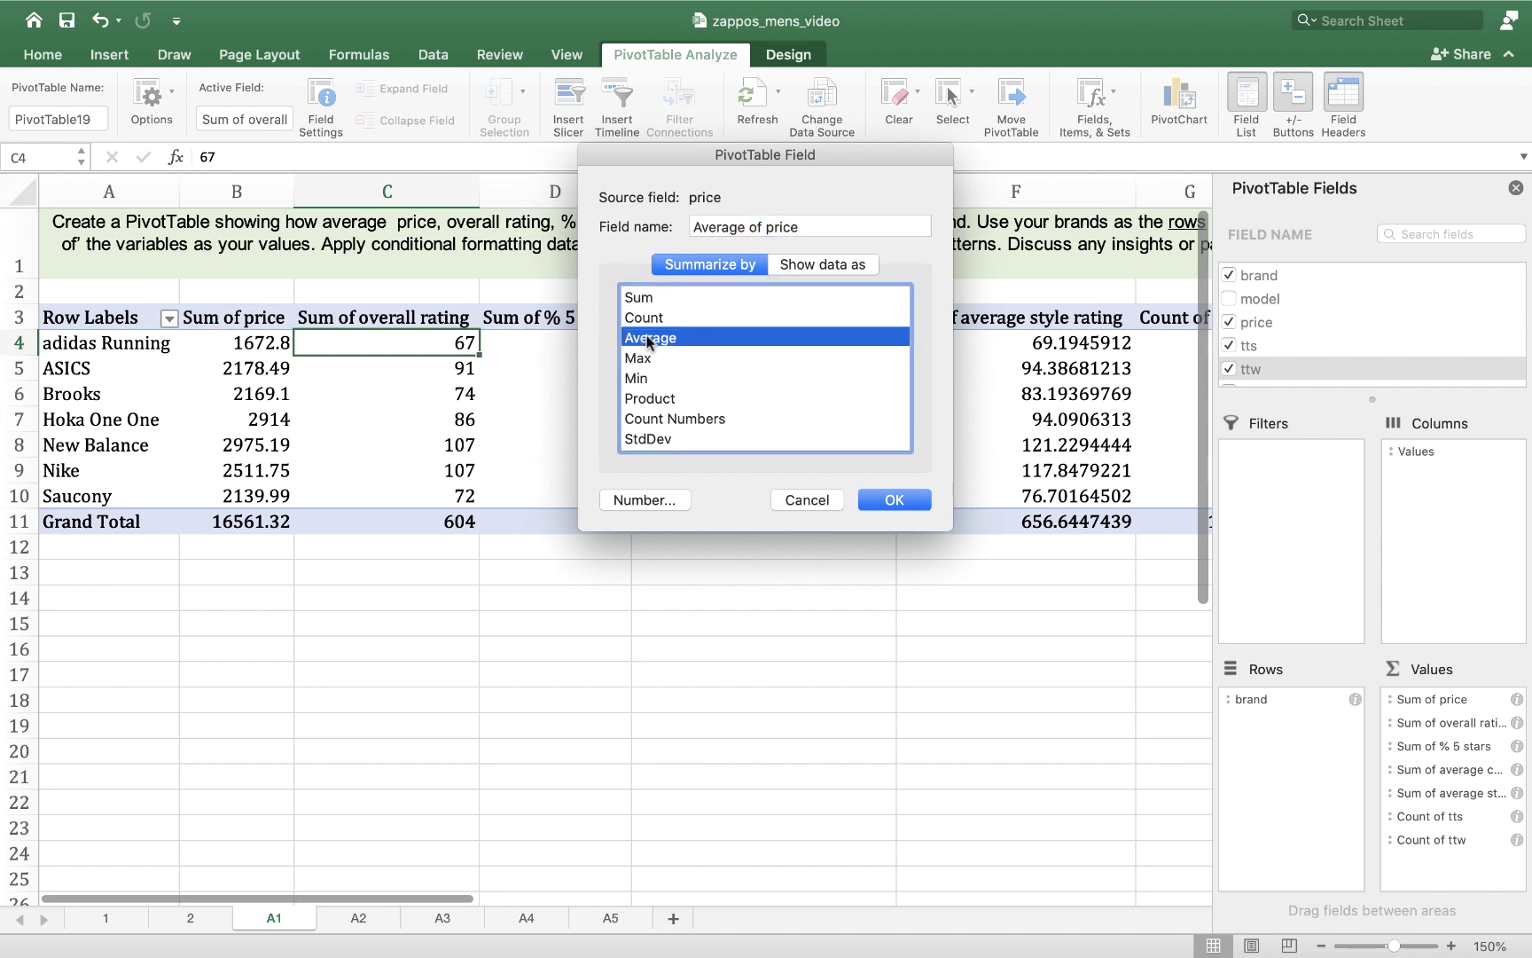
click(896, 501)
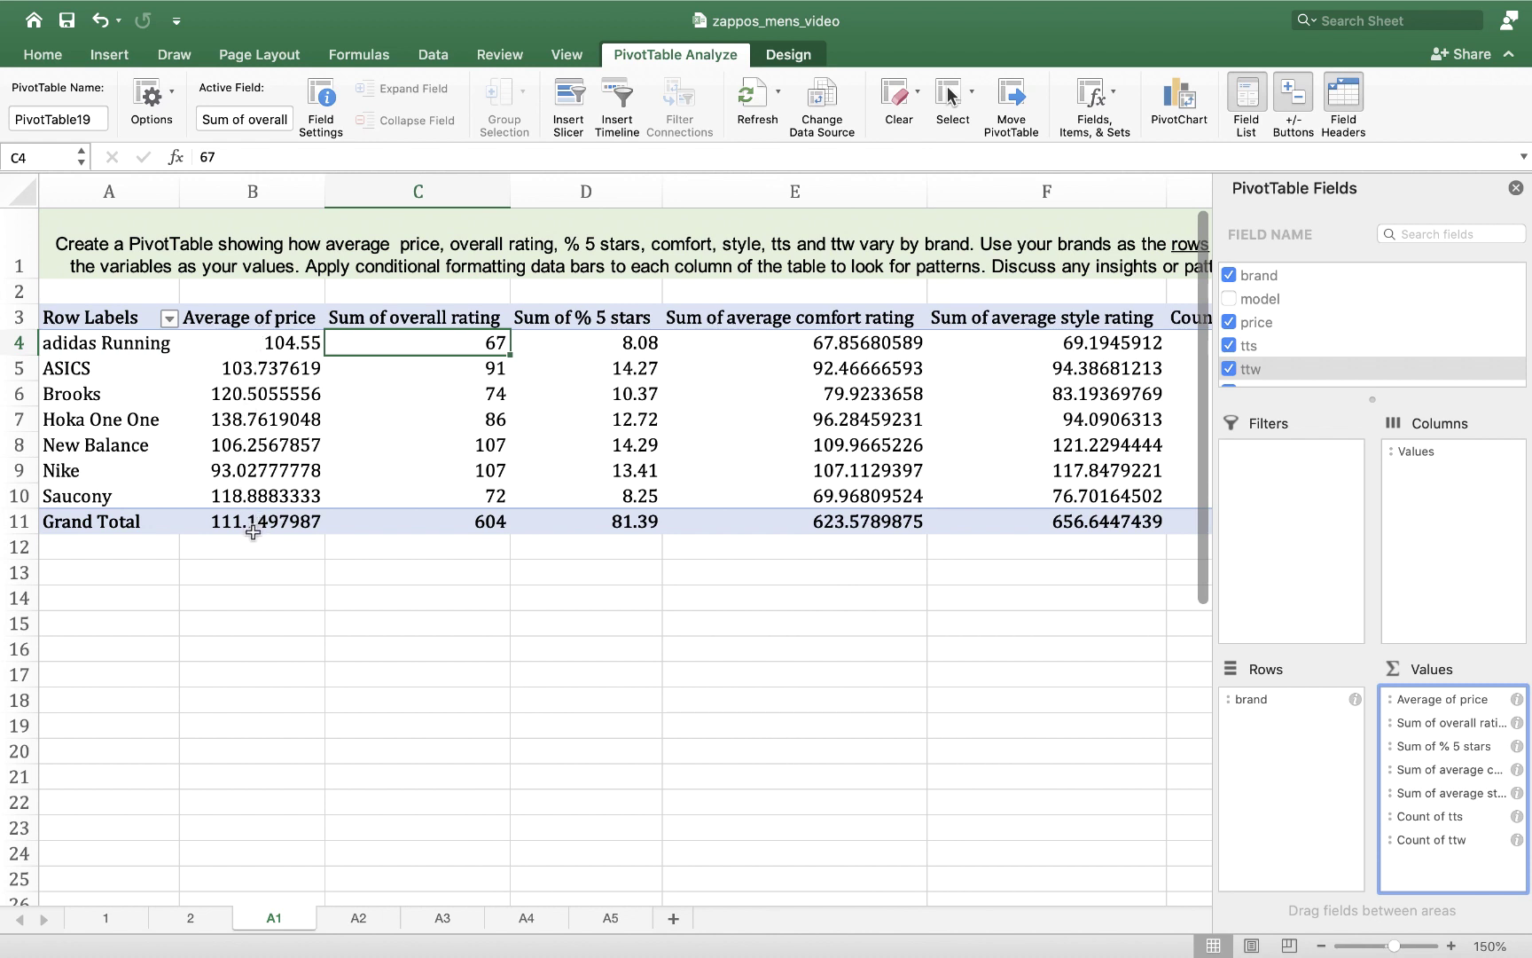
click(1519, 725)
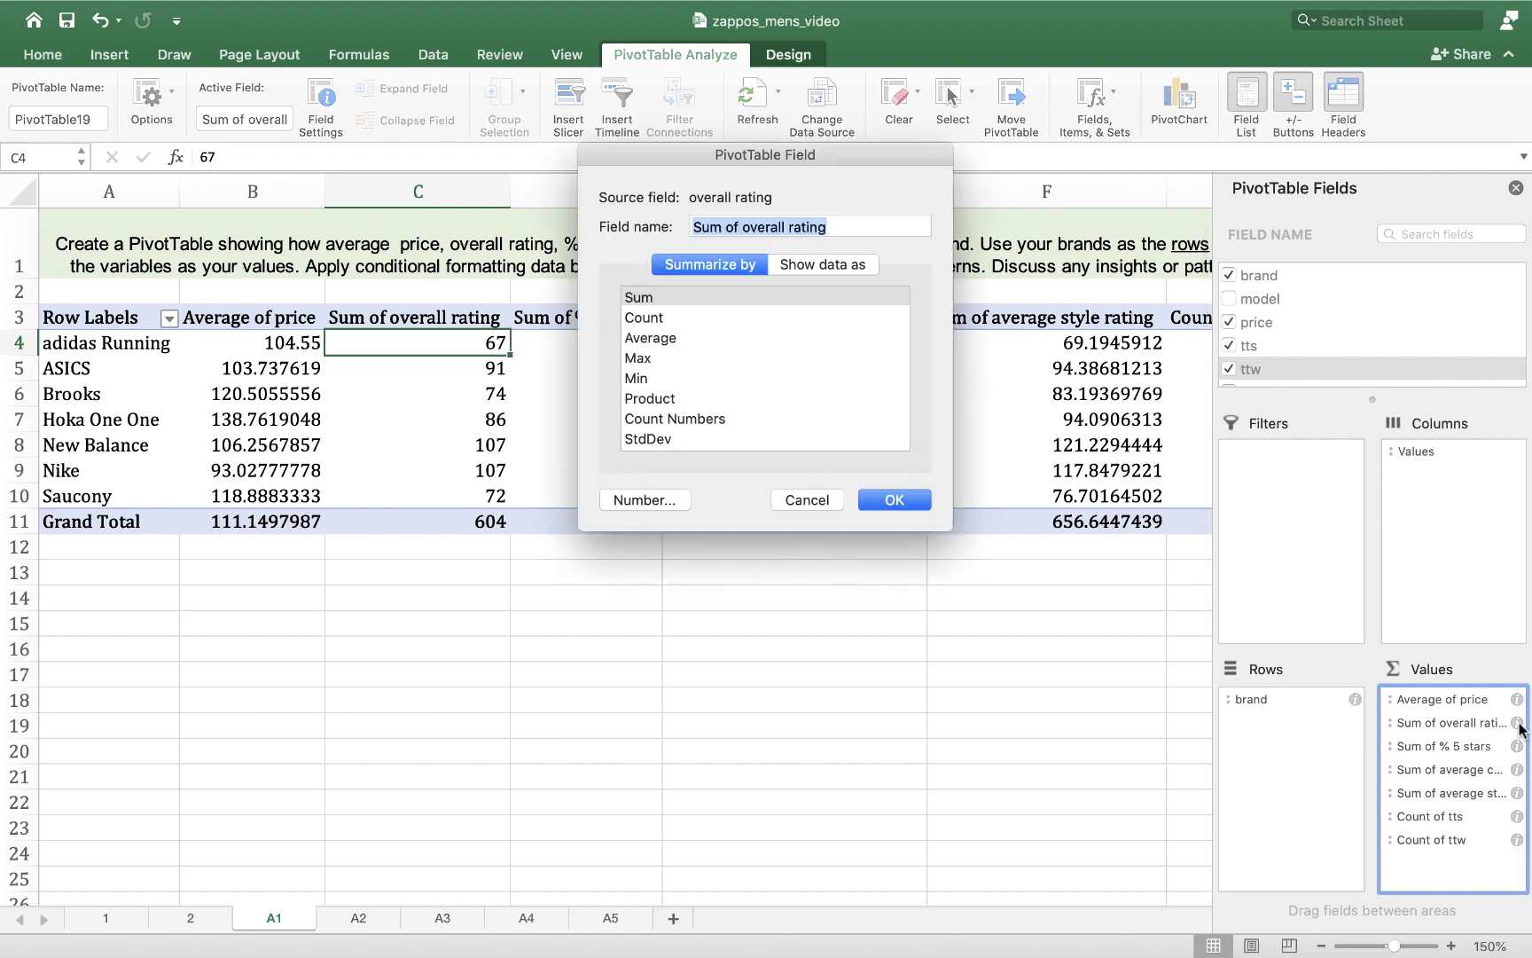
click(662, 337)
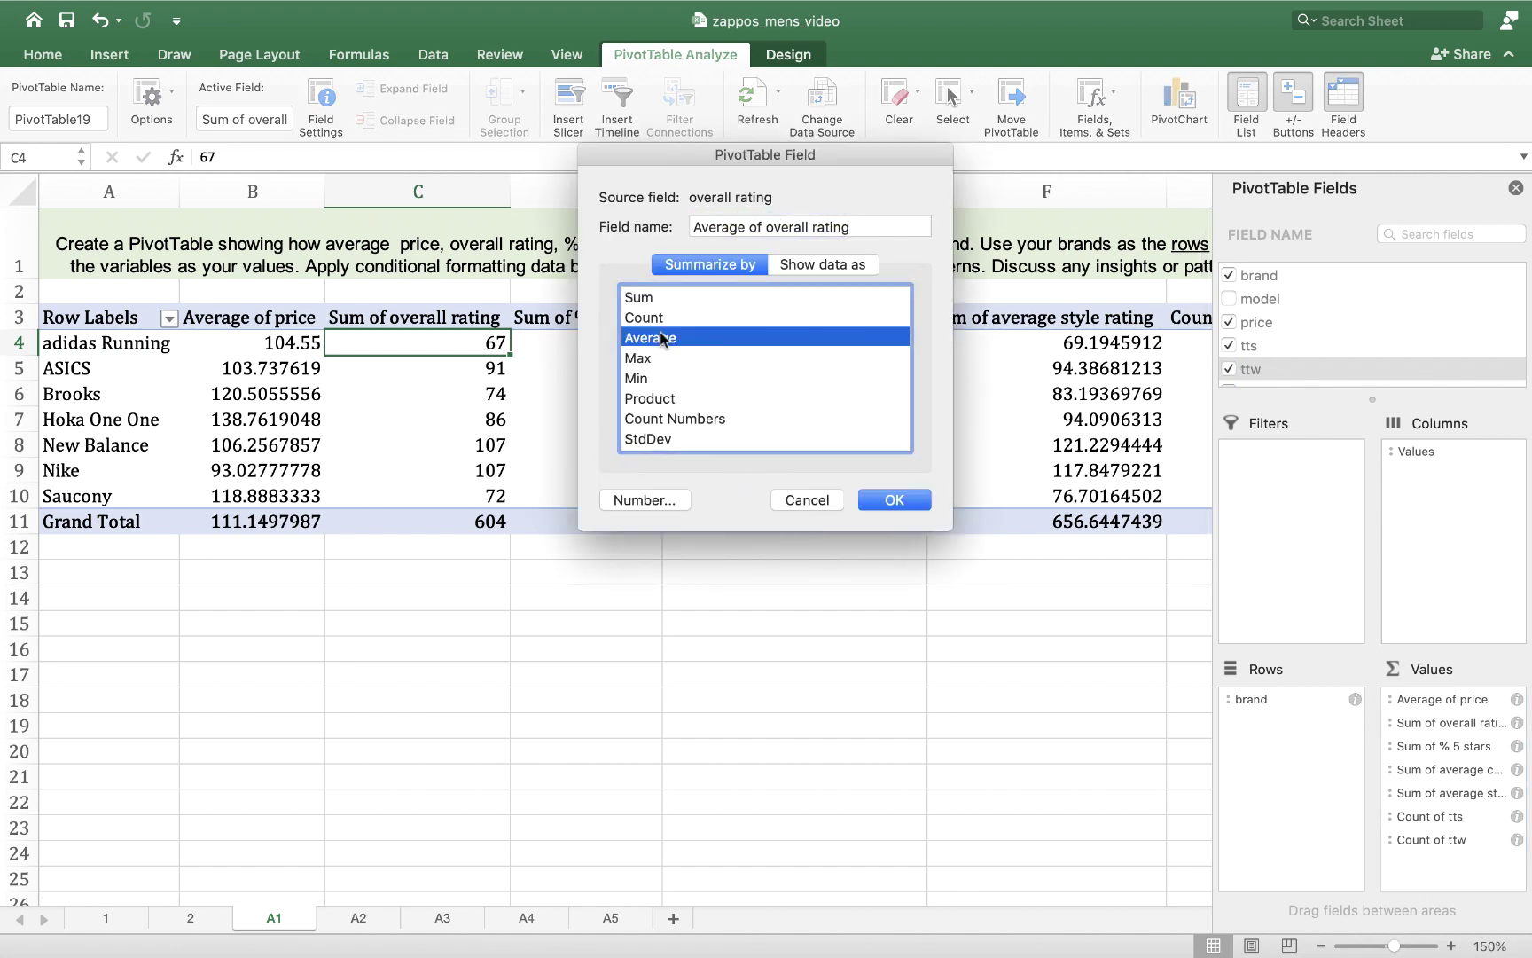
click(891, 501)
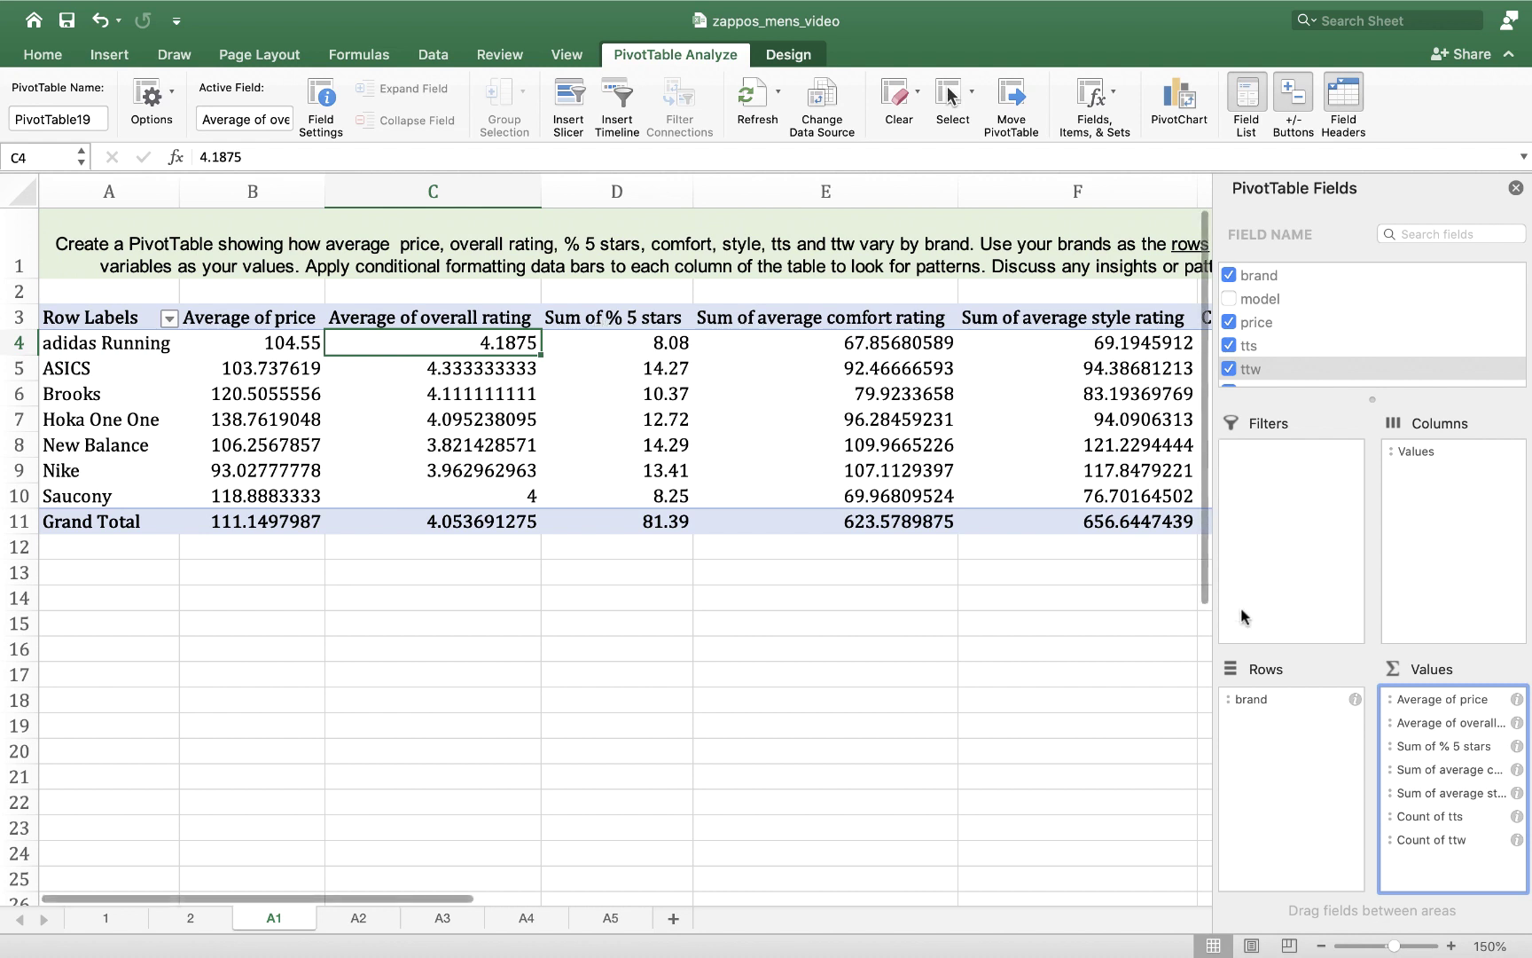
click(1517, 747)
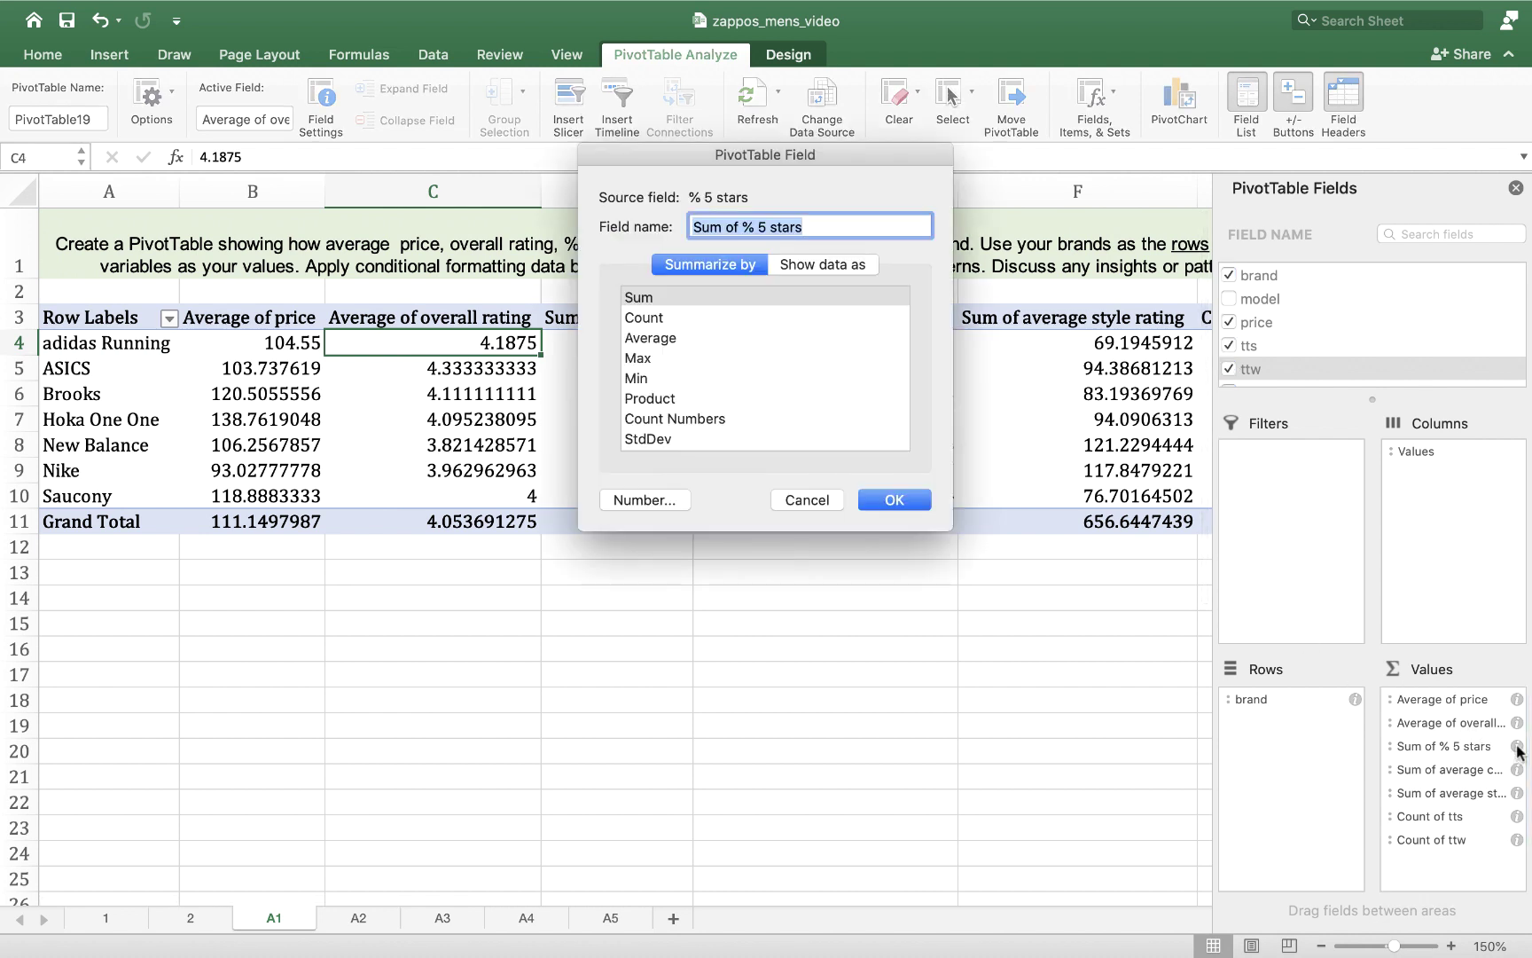
click(651, 341)
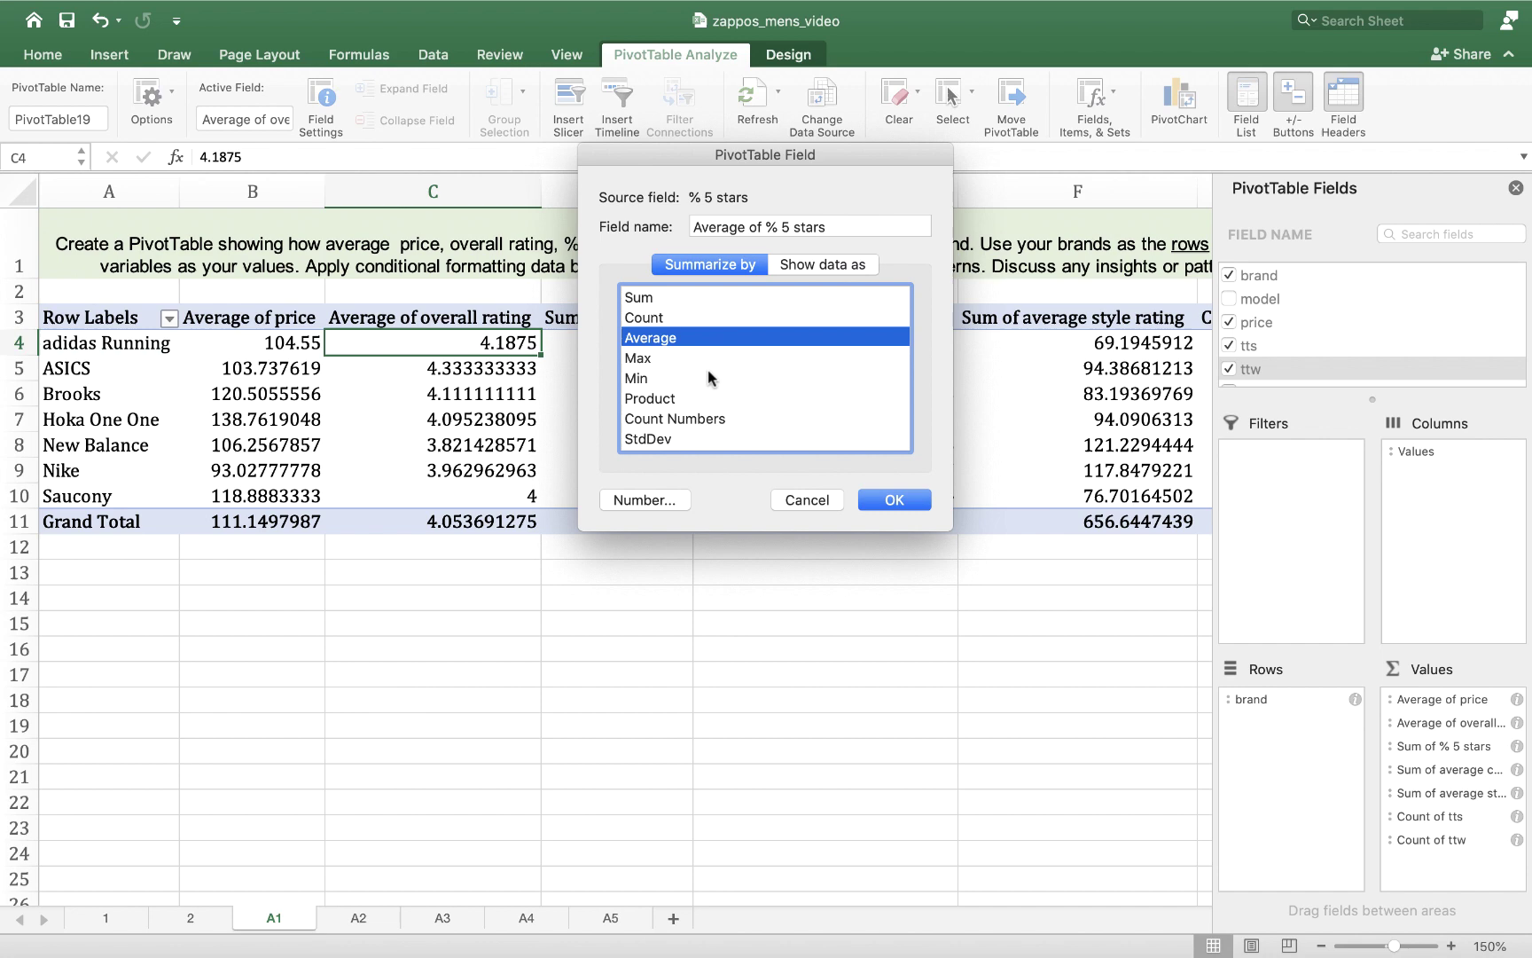
click(896, 501)
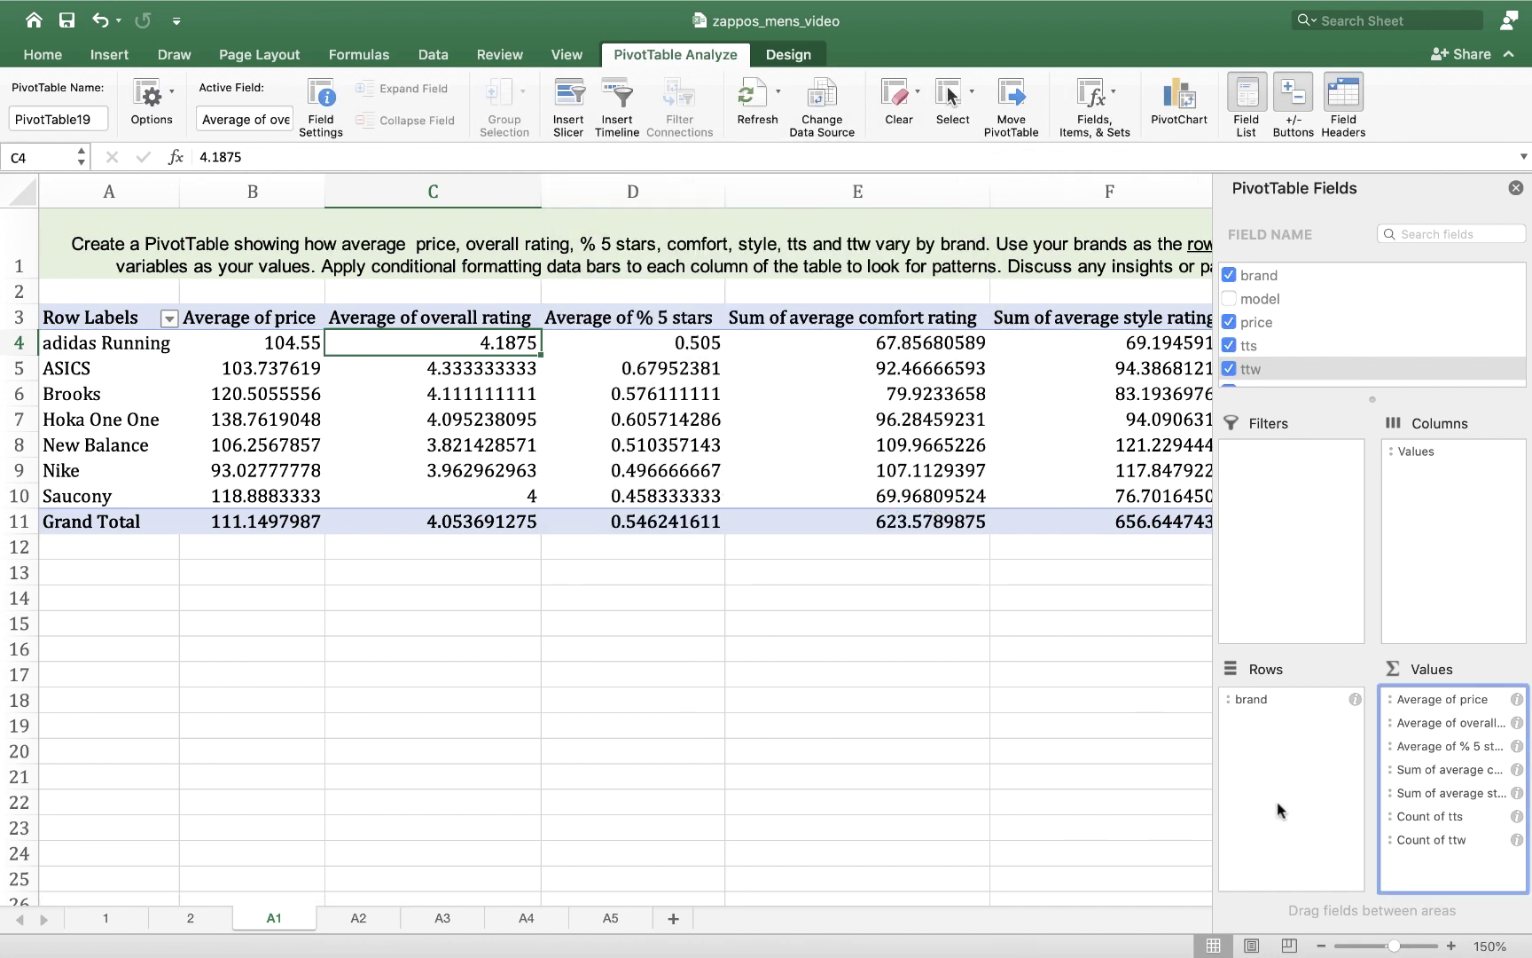
click(1517, 770)
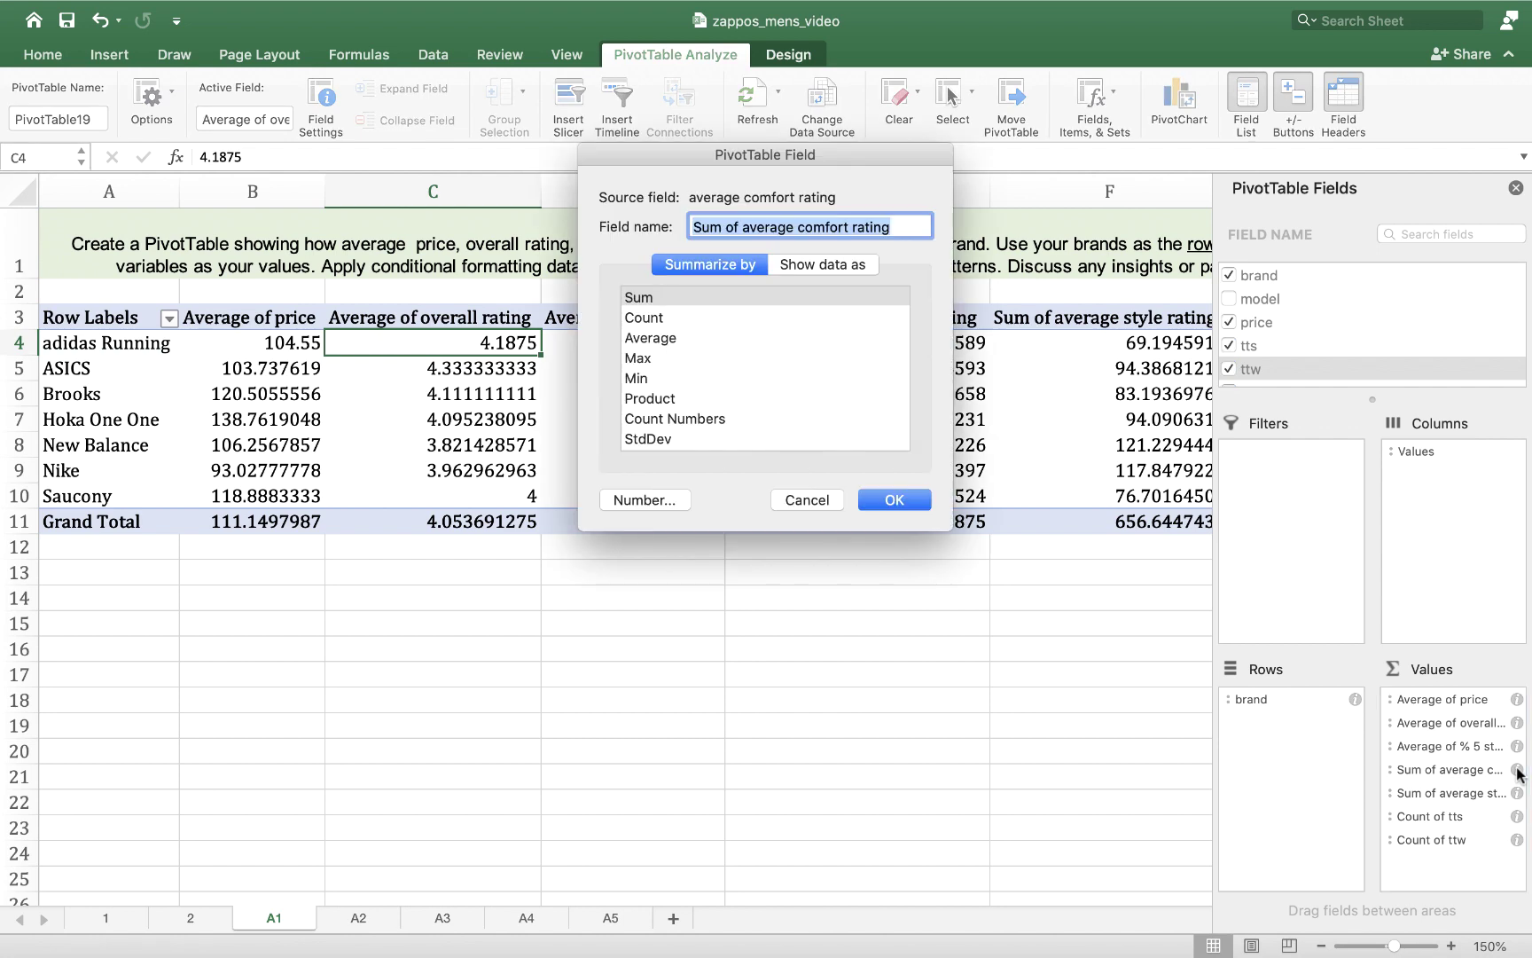
click(663, 344)
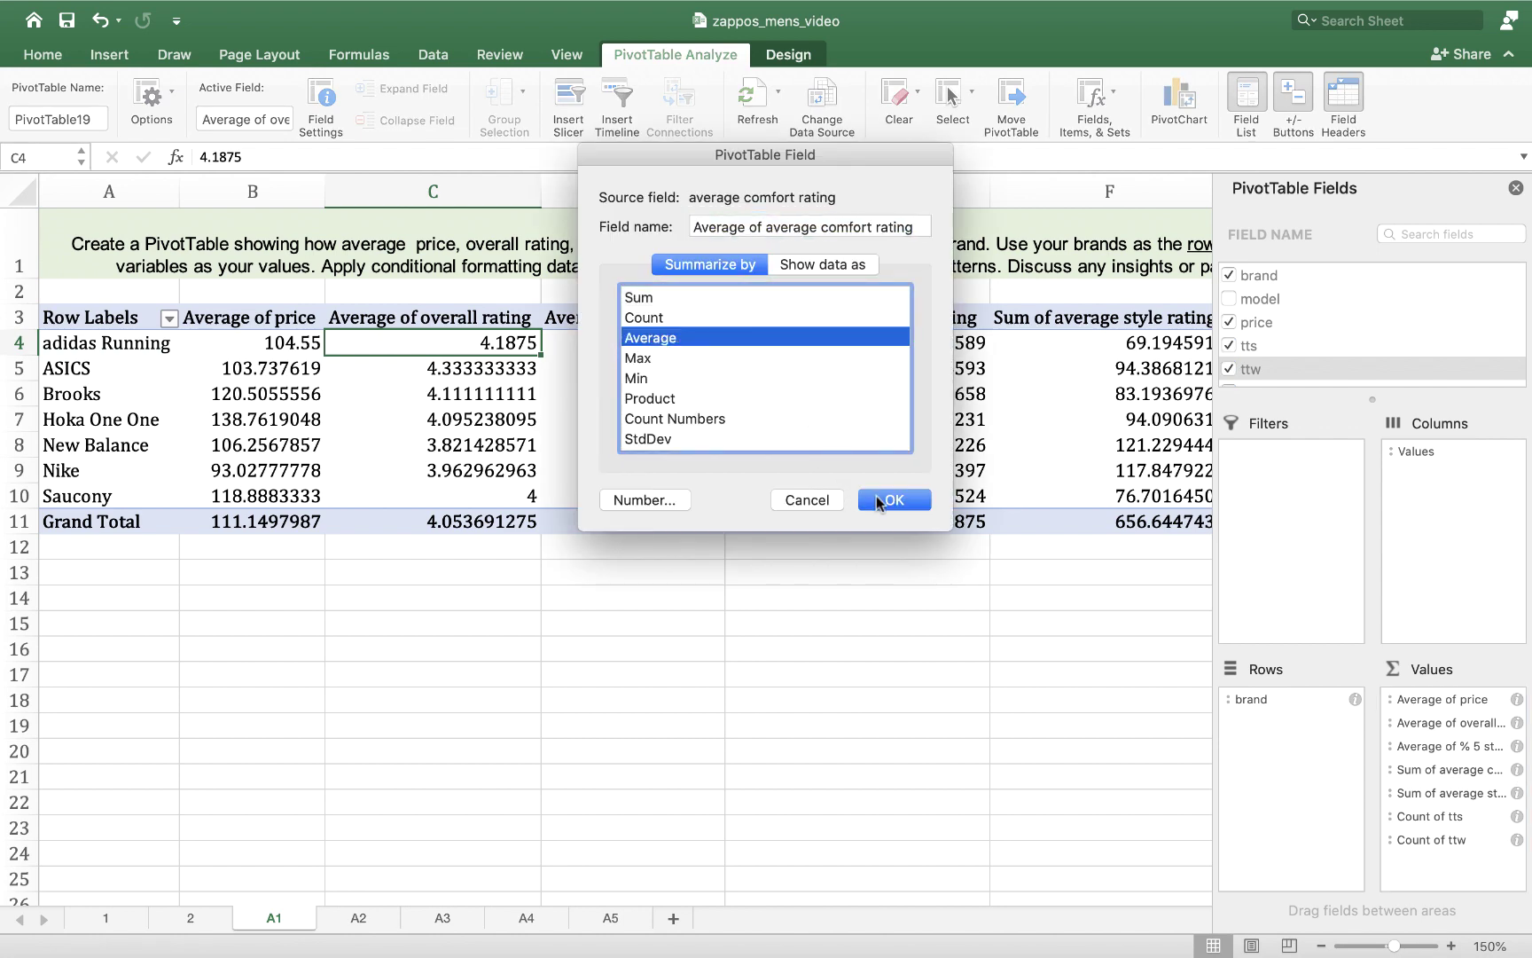
click(880, 502)
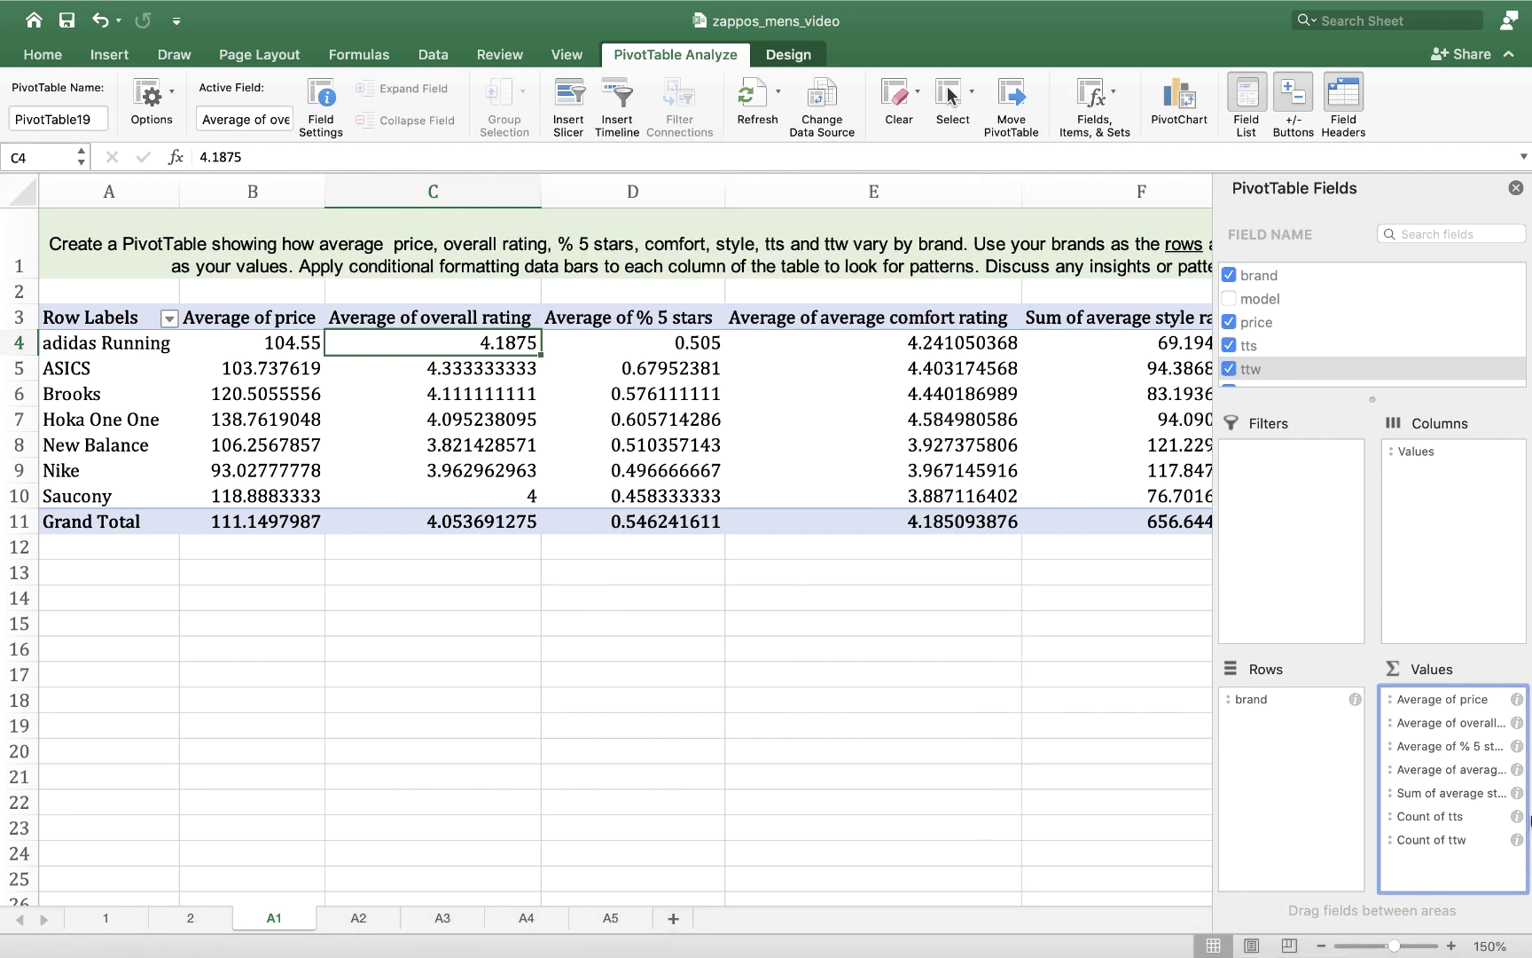
- Switch style rating, tts and ttw to Average as well
click(1517, 793)
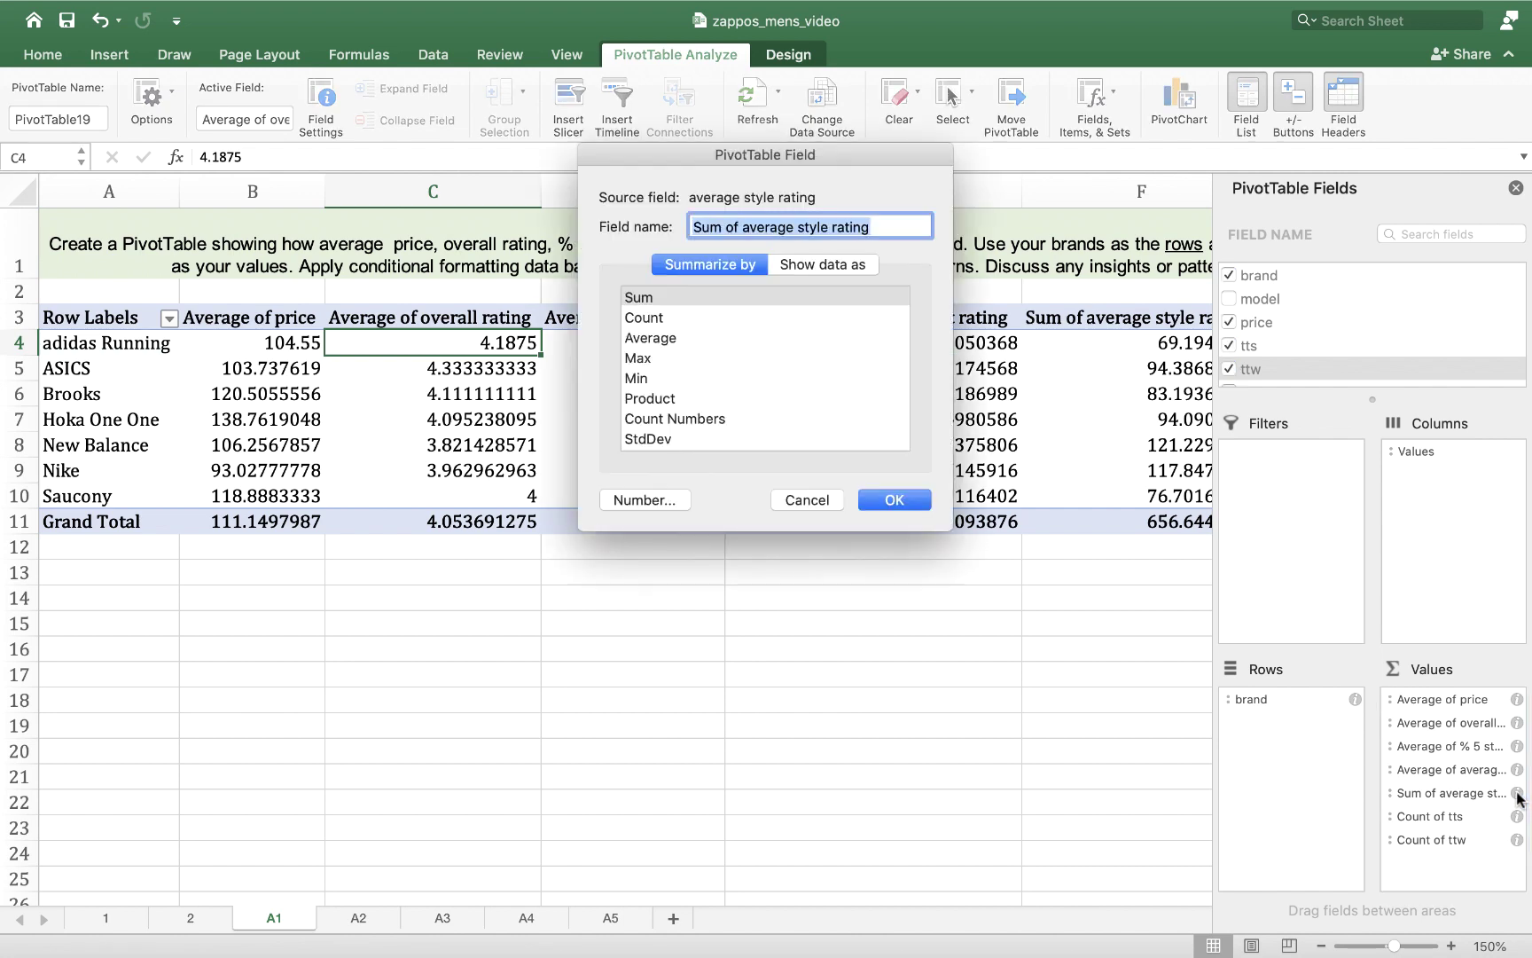
click(650, 339)
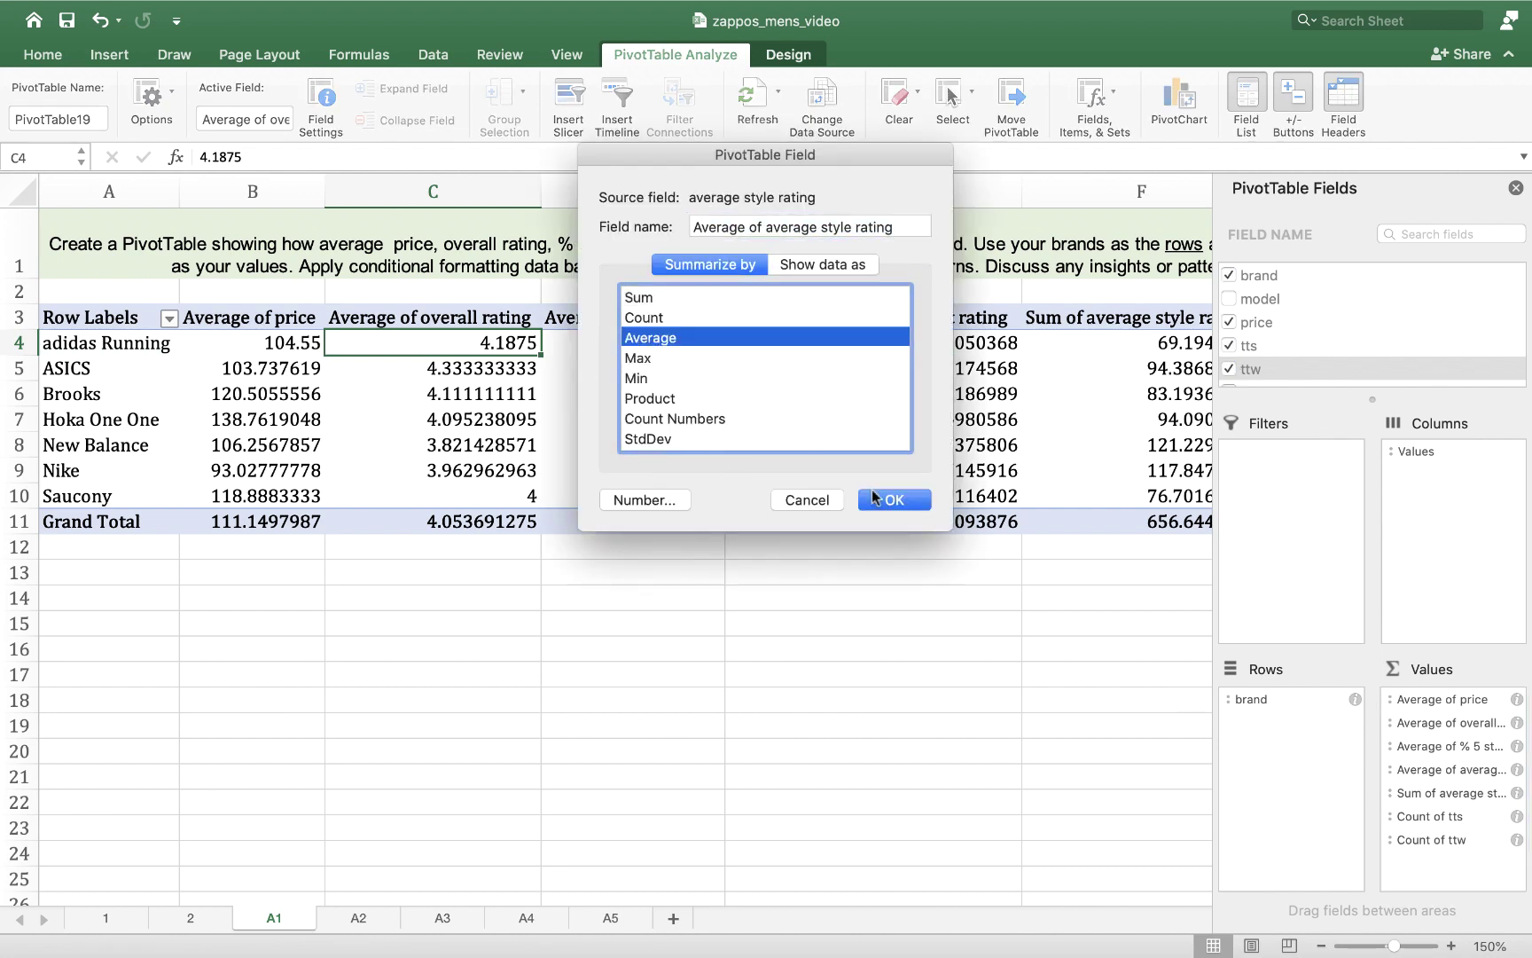
click(880, 499)
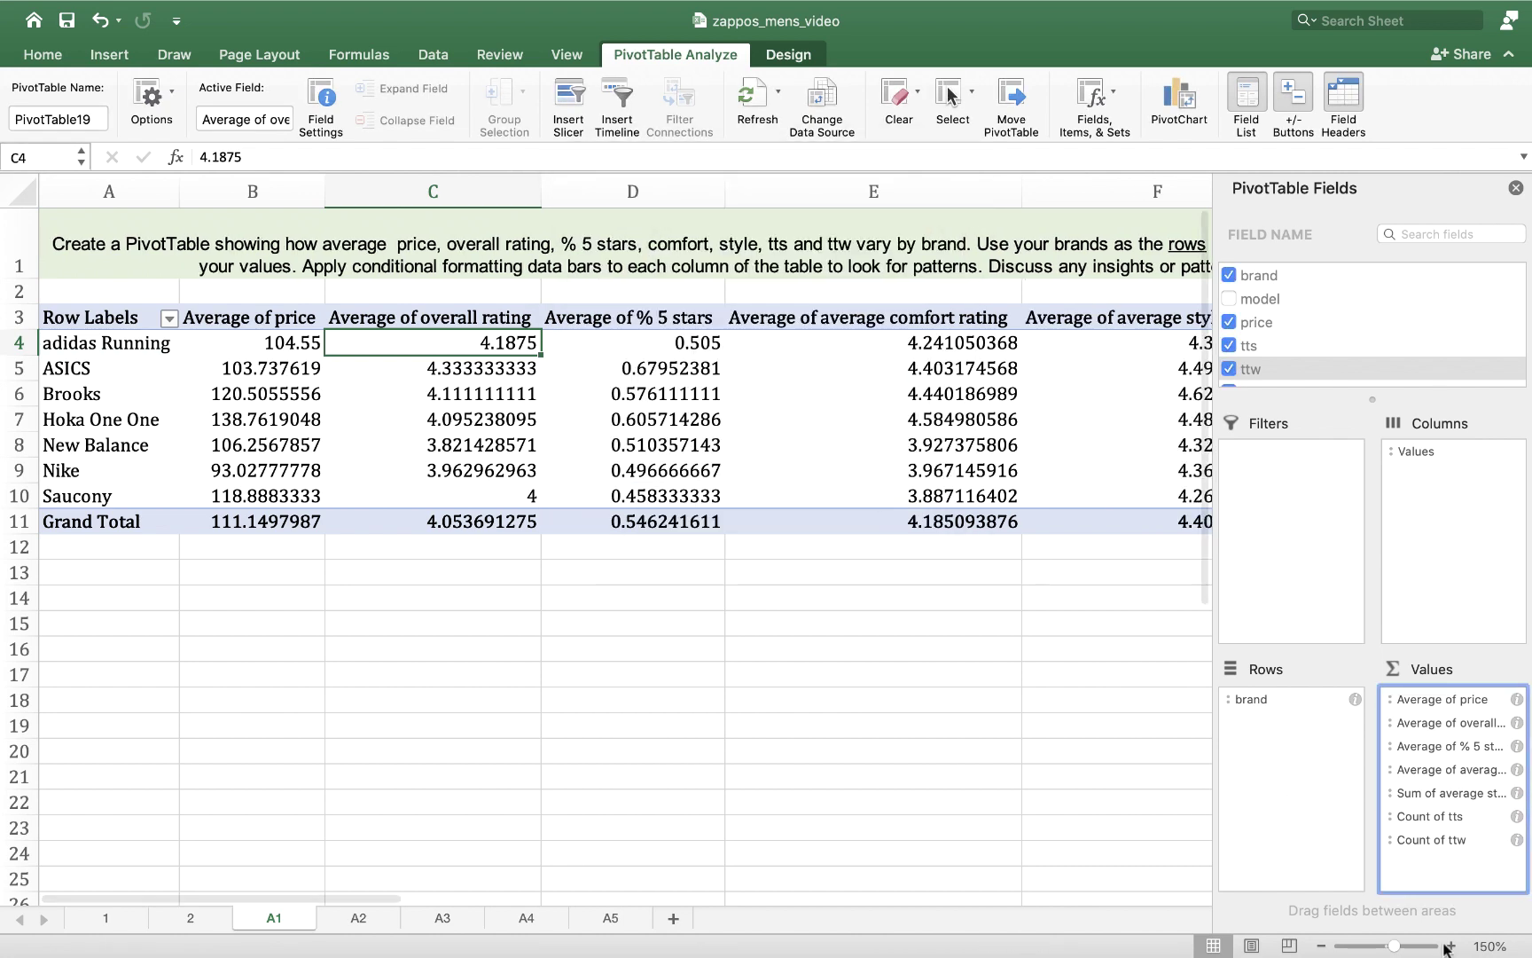
click(1517, 816)
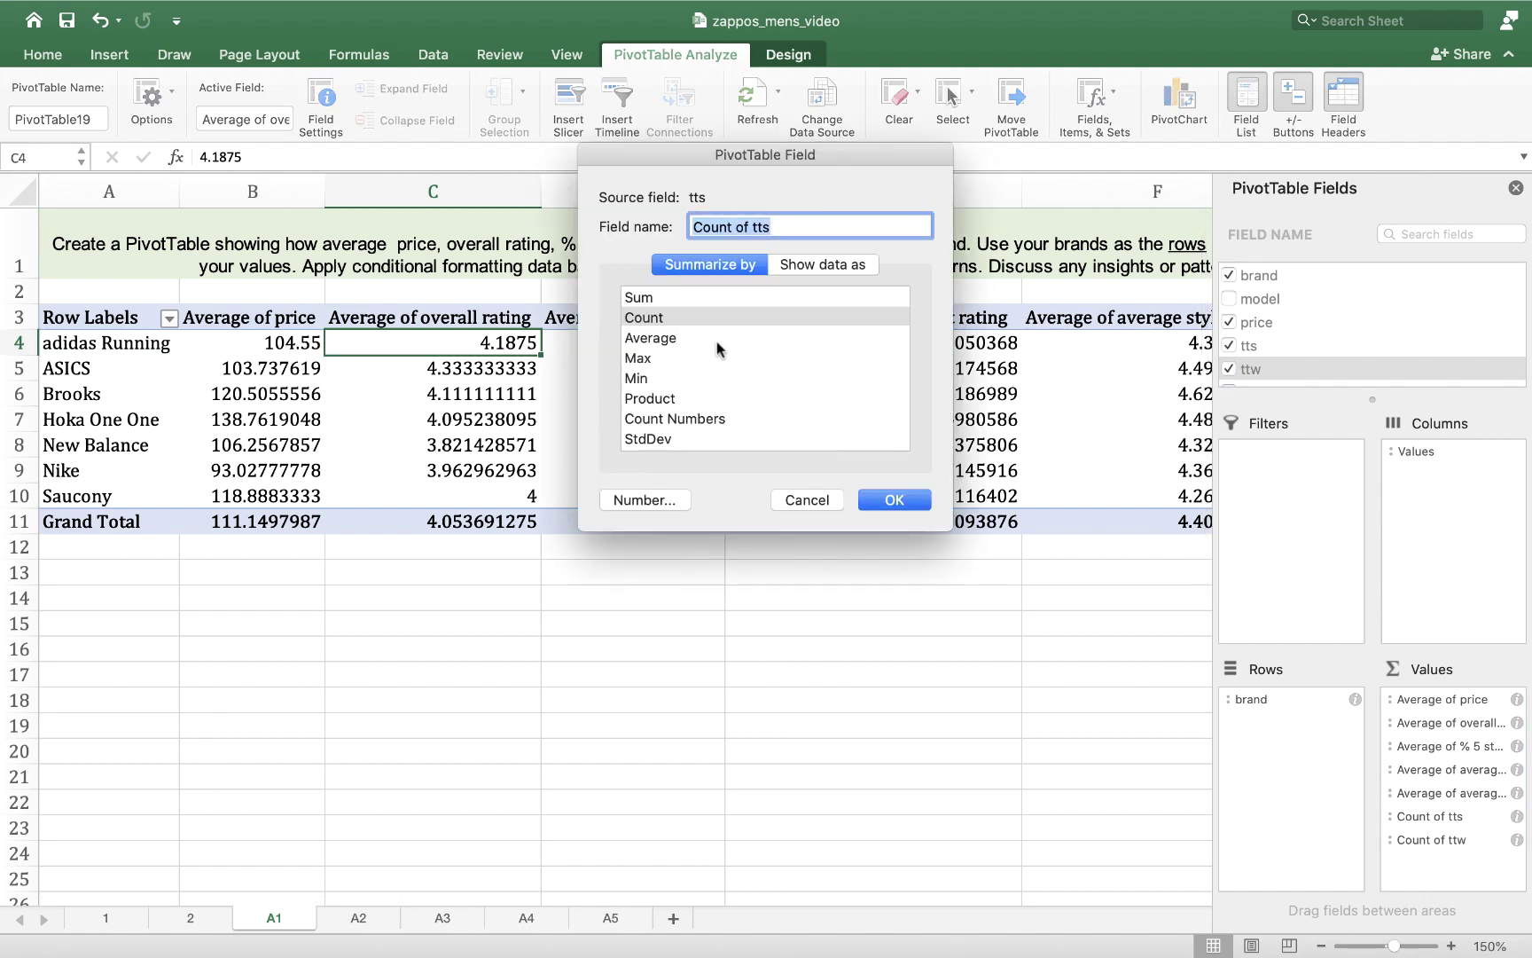
click(718, 340)
click(893, 500)
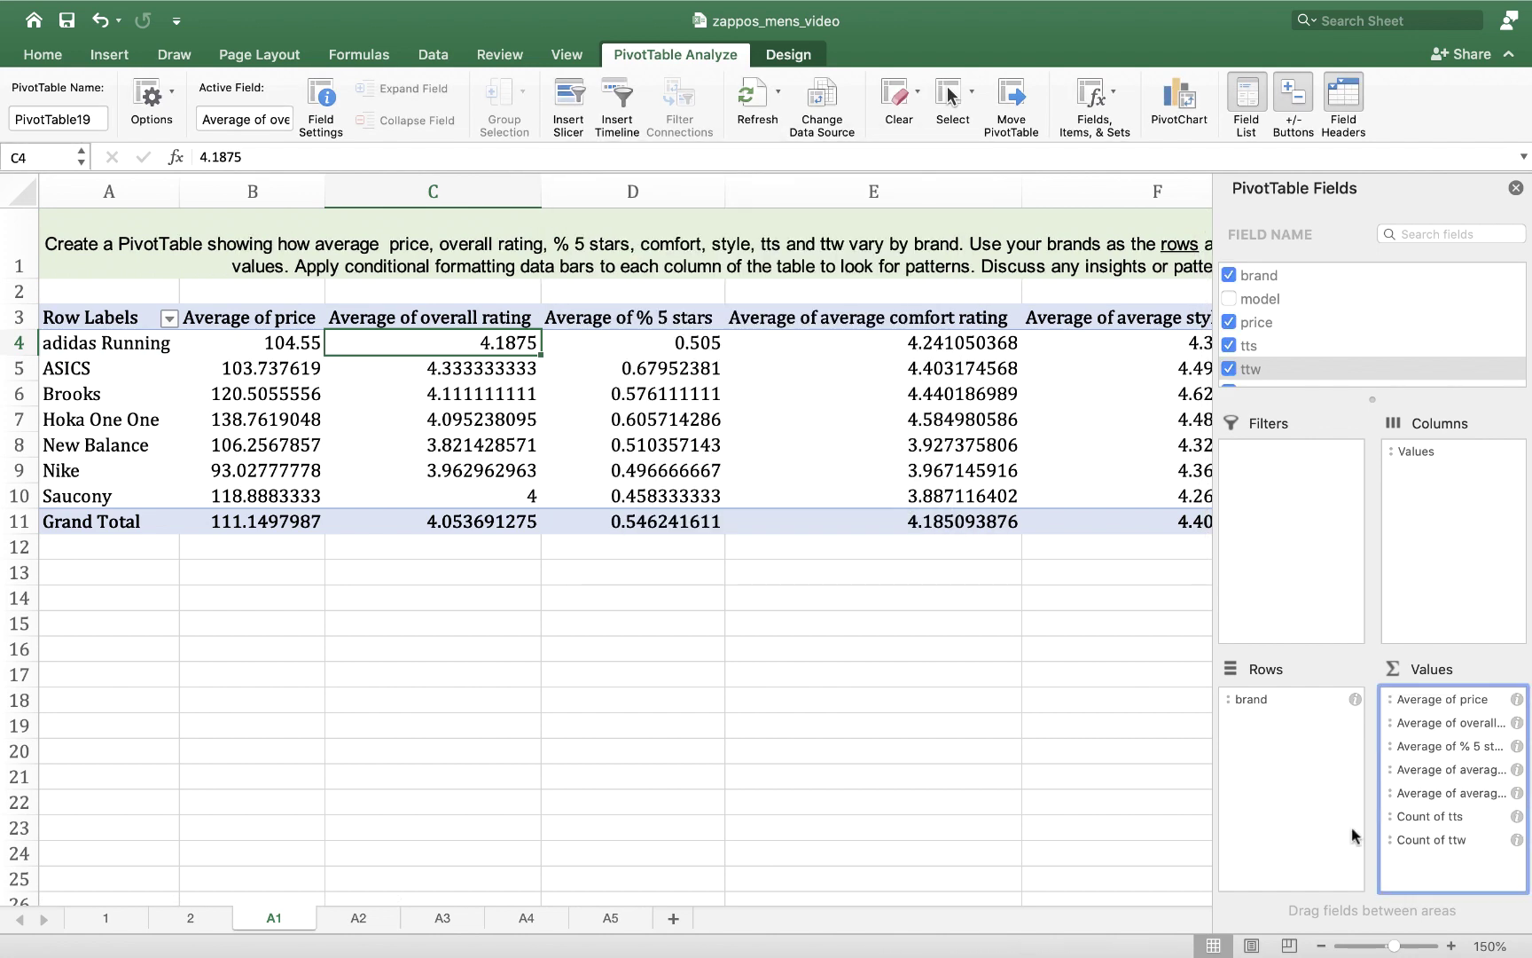
click(1517, 840)
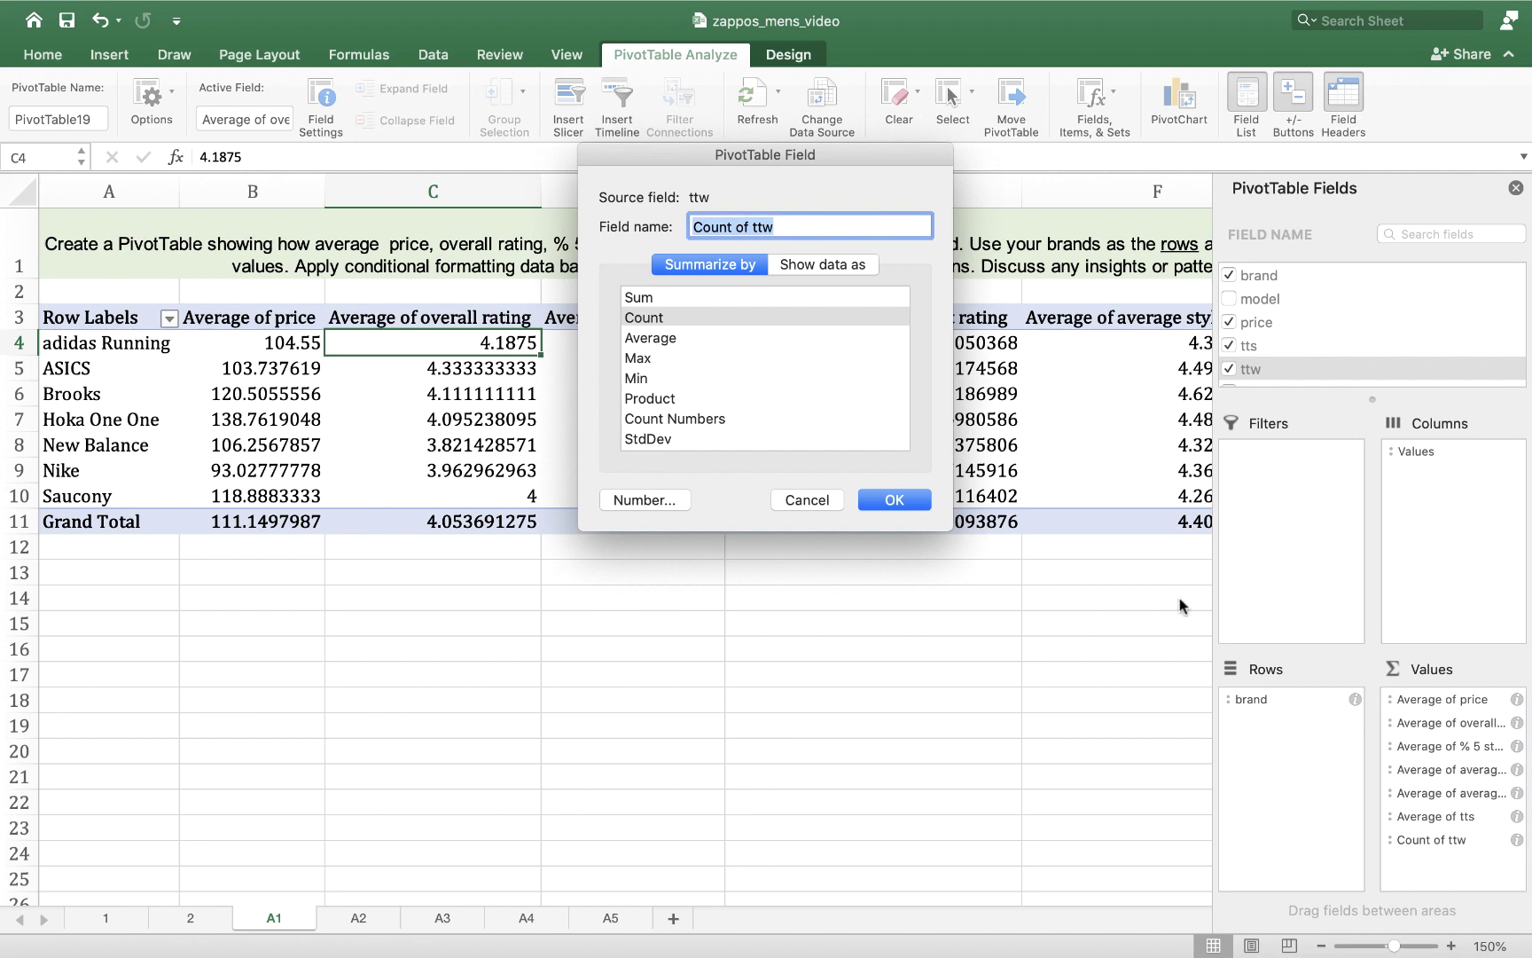
click(683, 341)
click(894, 499)
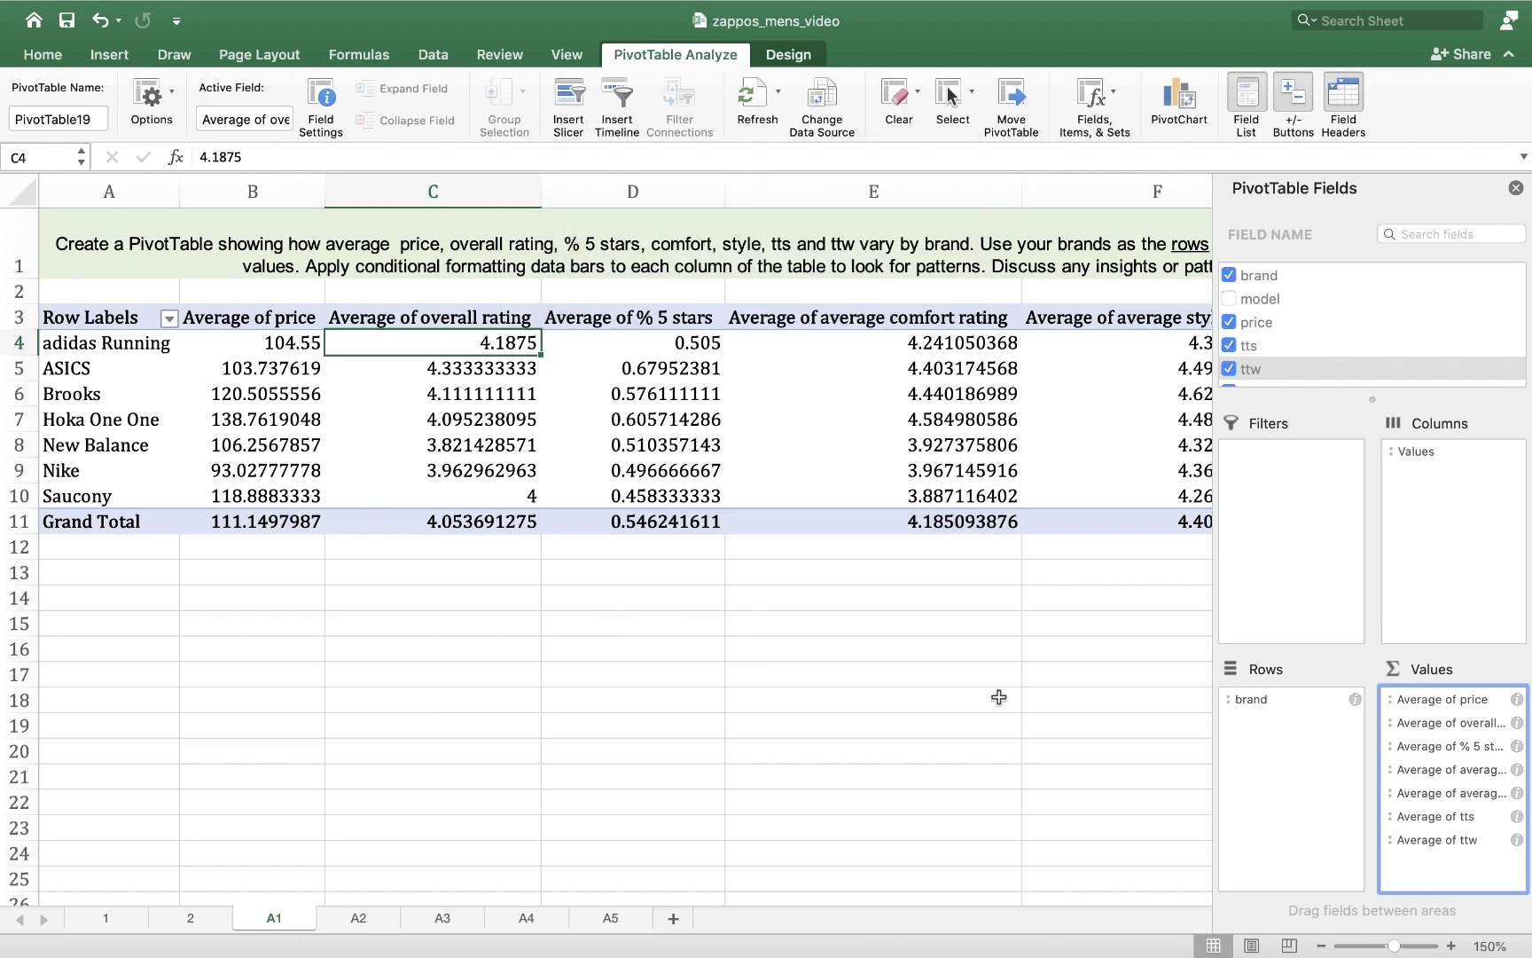
- Hide the field list, zoom out, and format average prices B4:B11 as Accounting dollars
click(1516, 189)
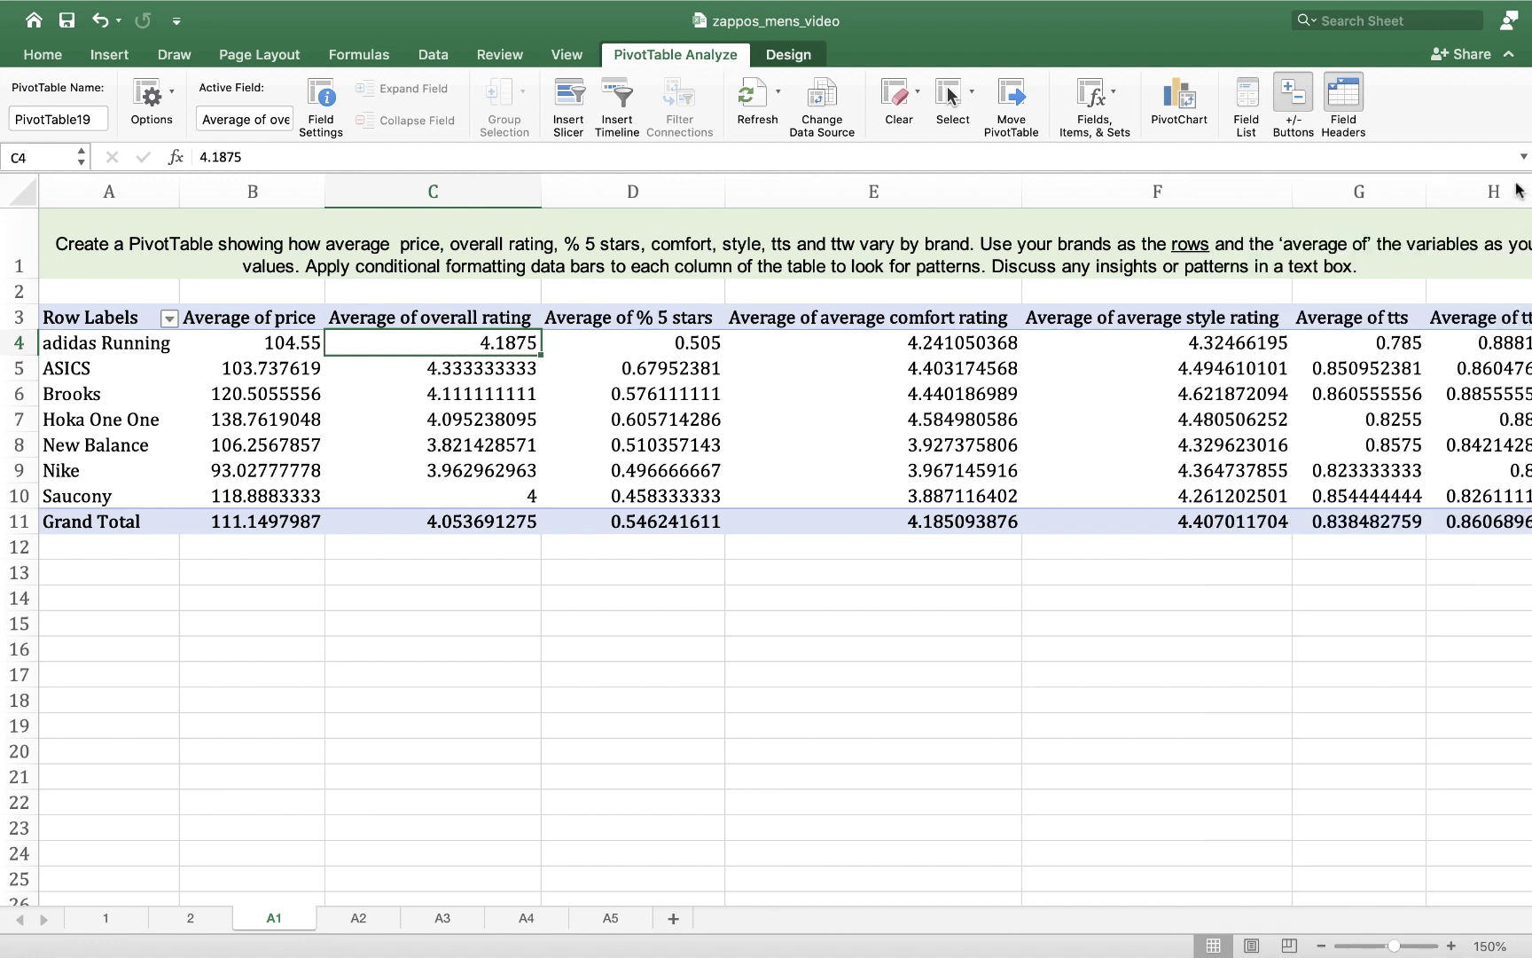
click(1320, 945)
click(1077, 696)
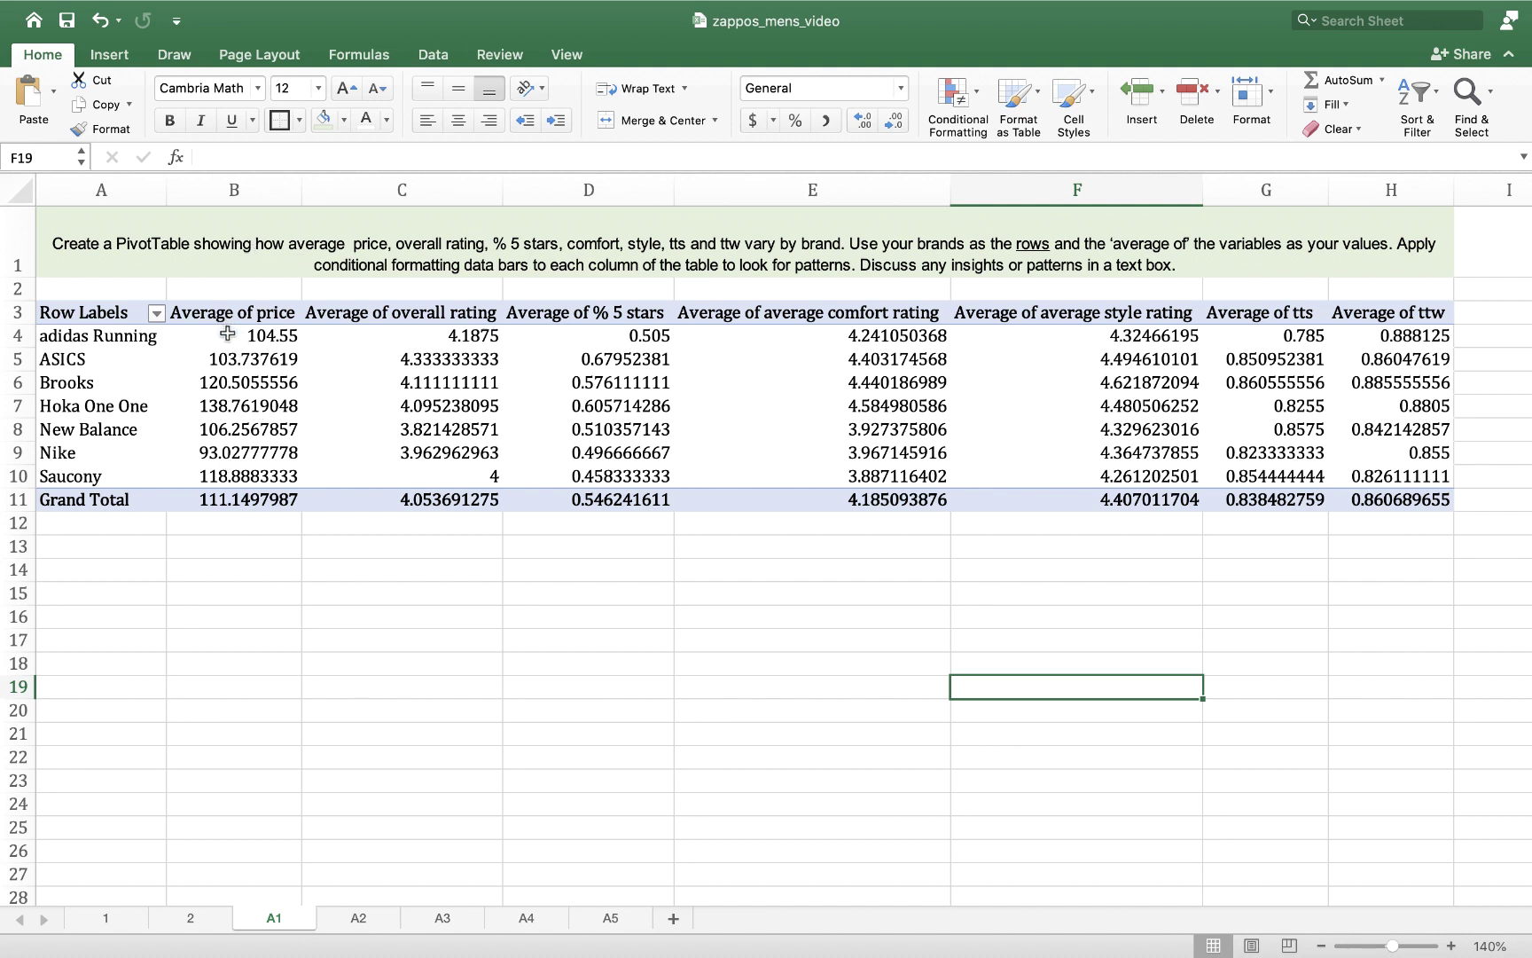
drag(227, 335, 218, 498)
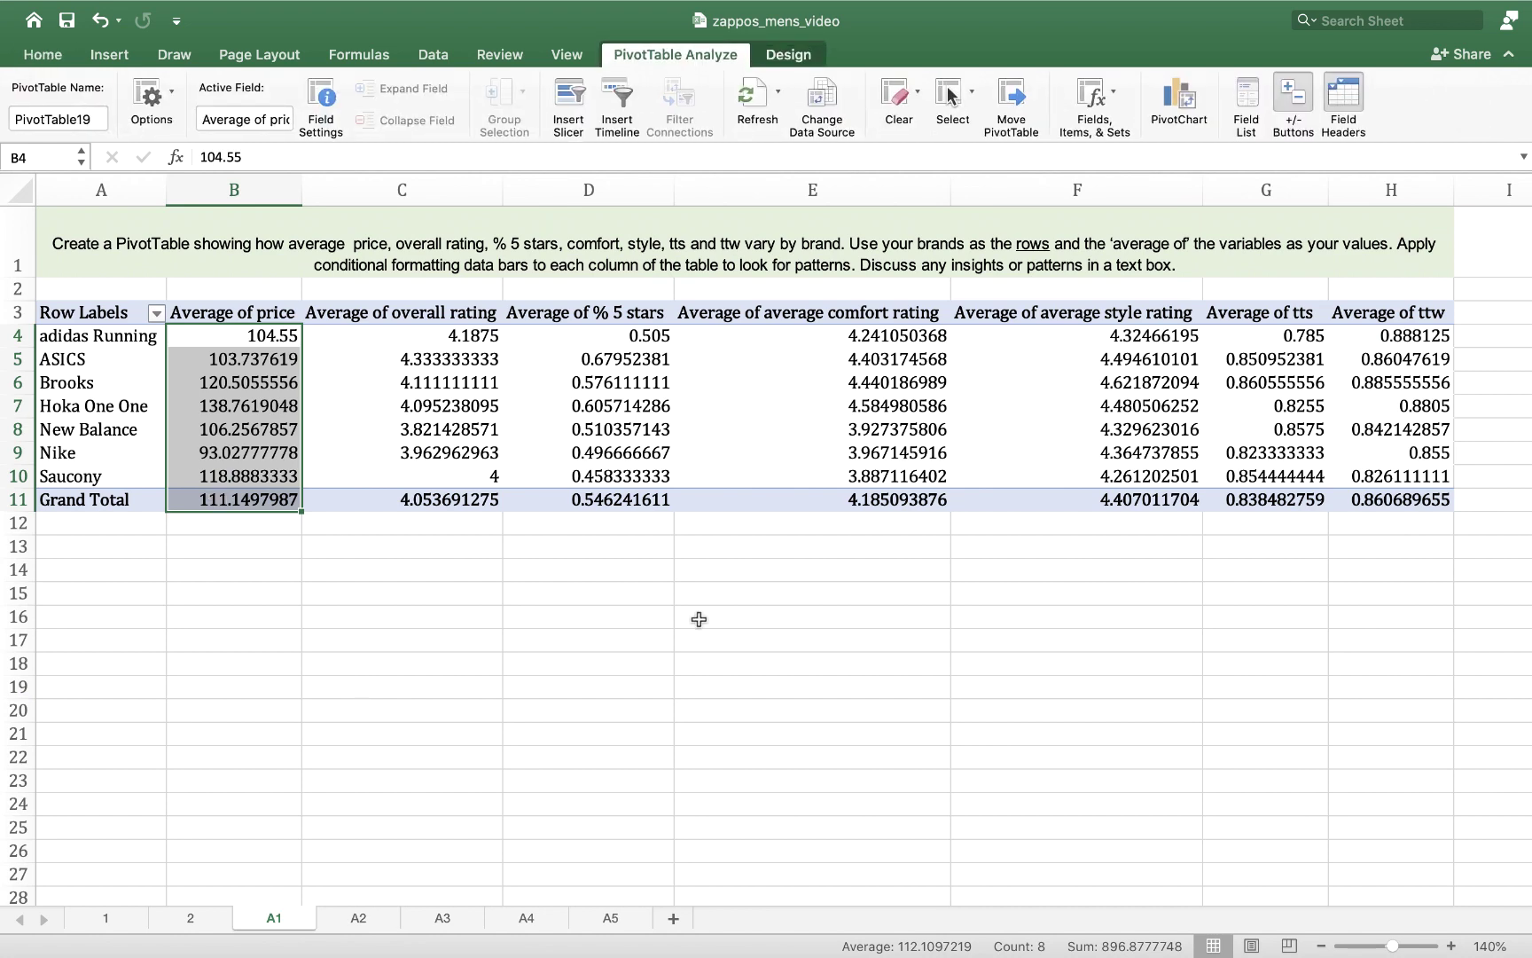
click(46, 55)
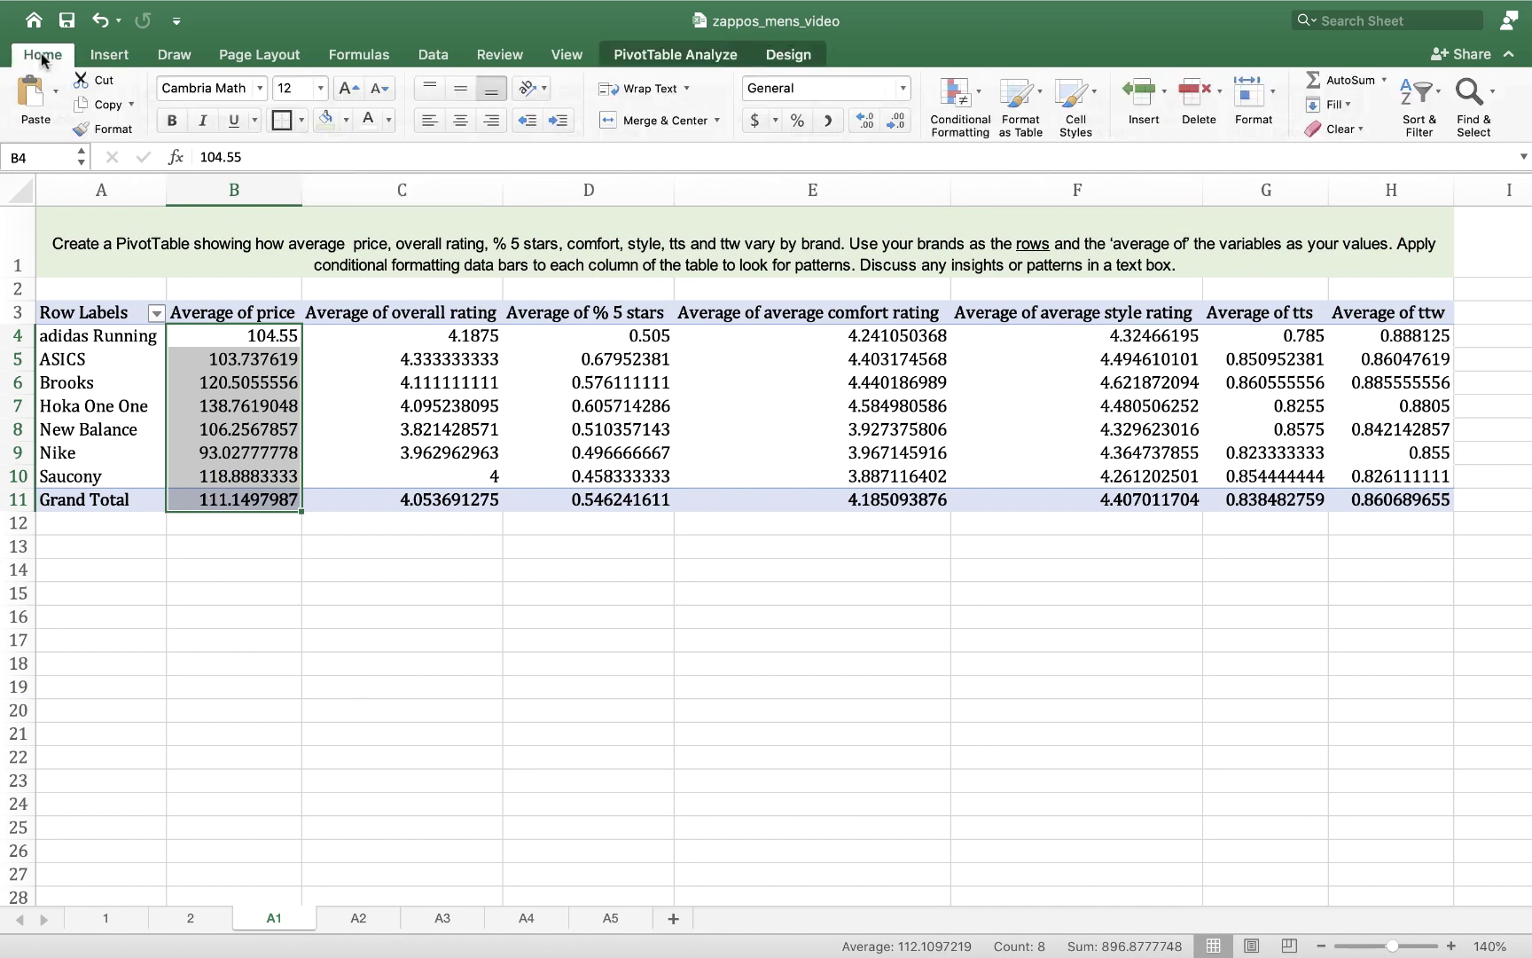
click(751, 124)
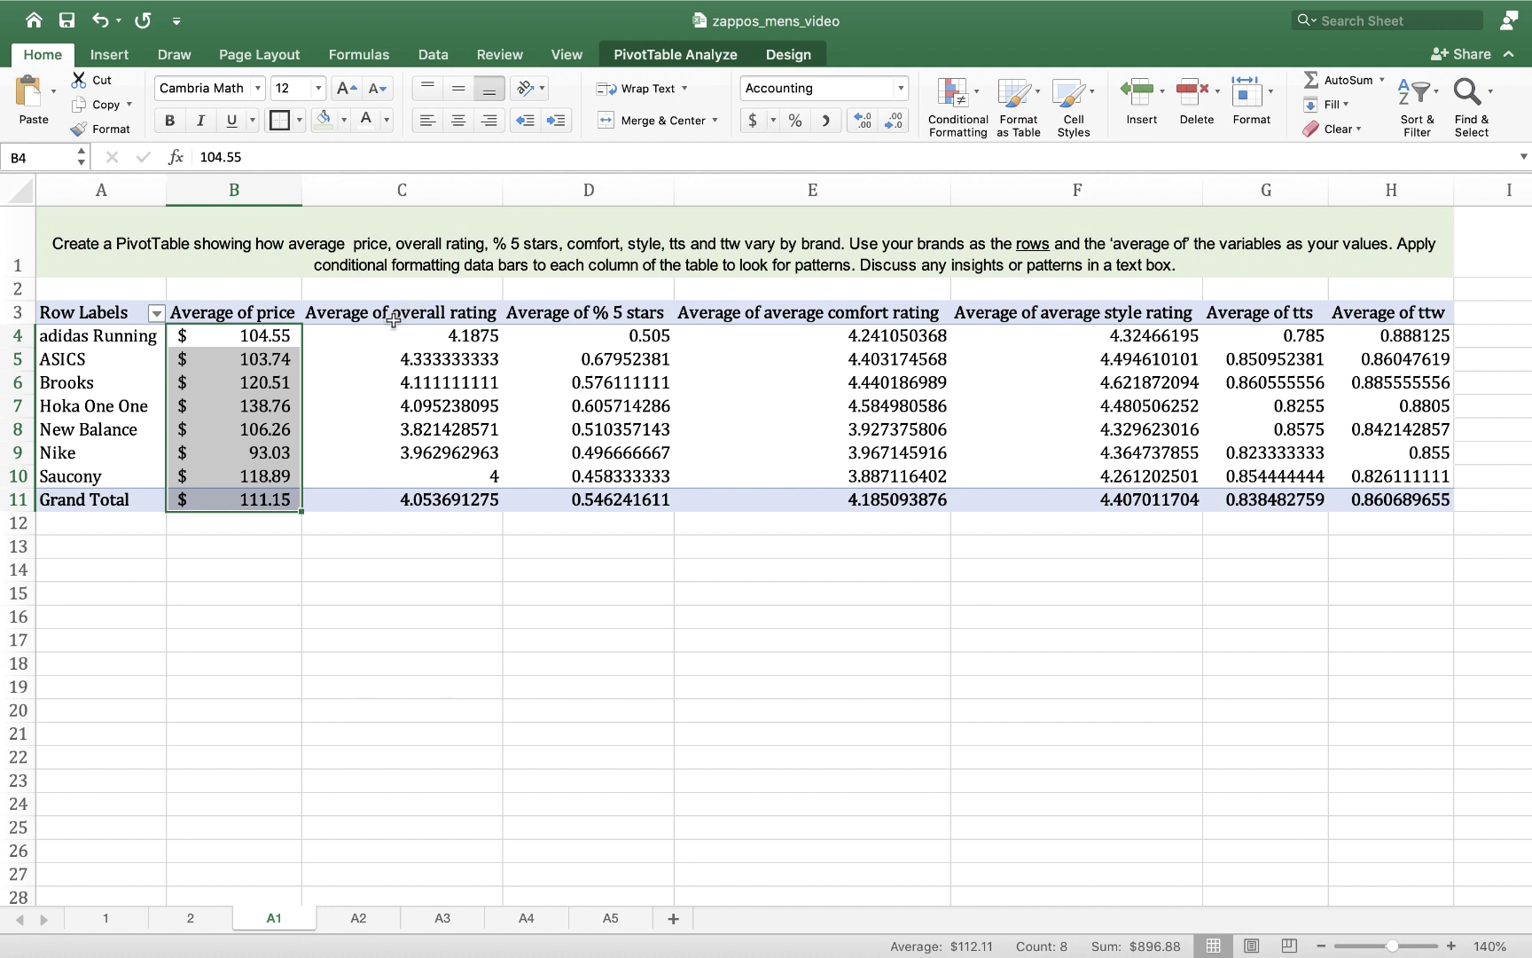
- Format the overall rating column C3:C11 as Number with two decimals
drag(391, 312, 384, 492)
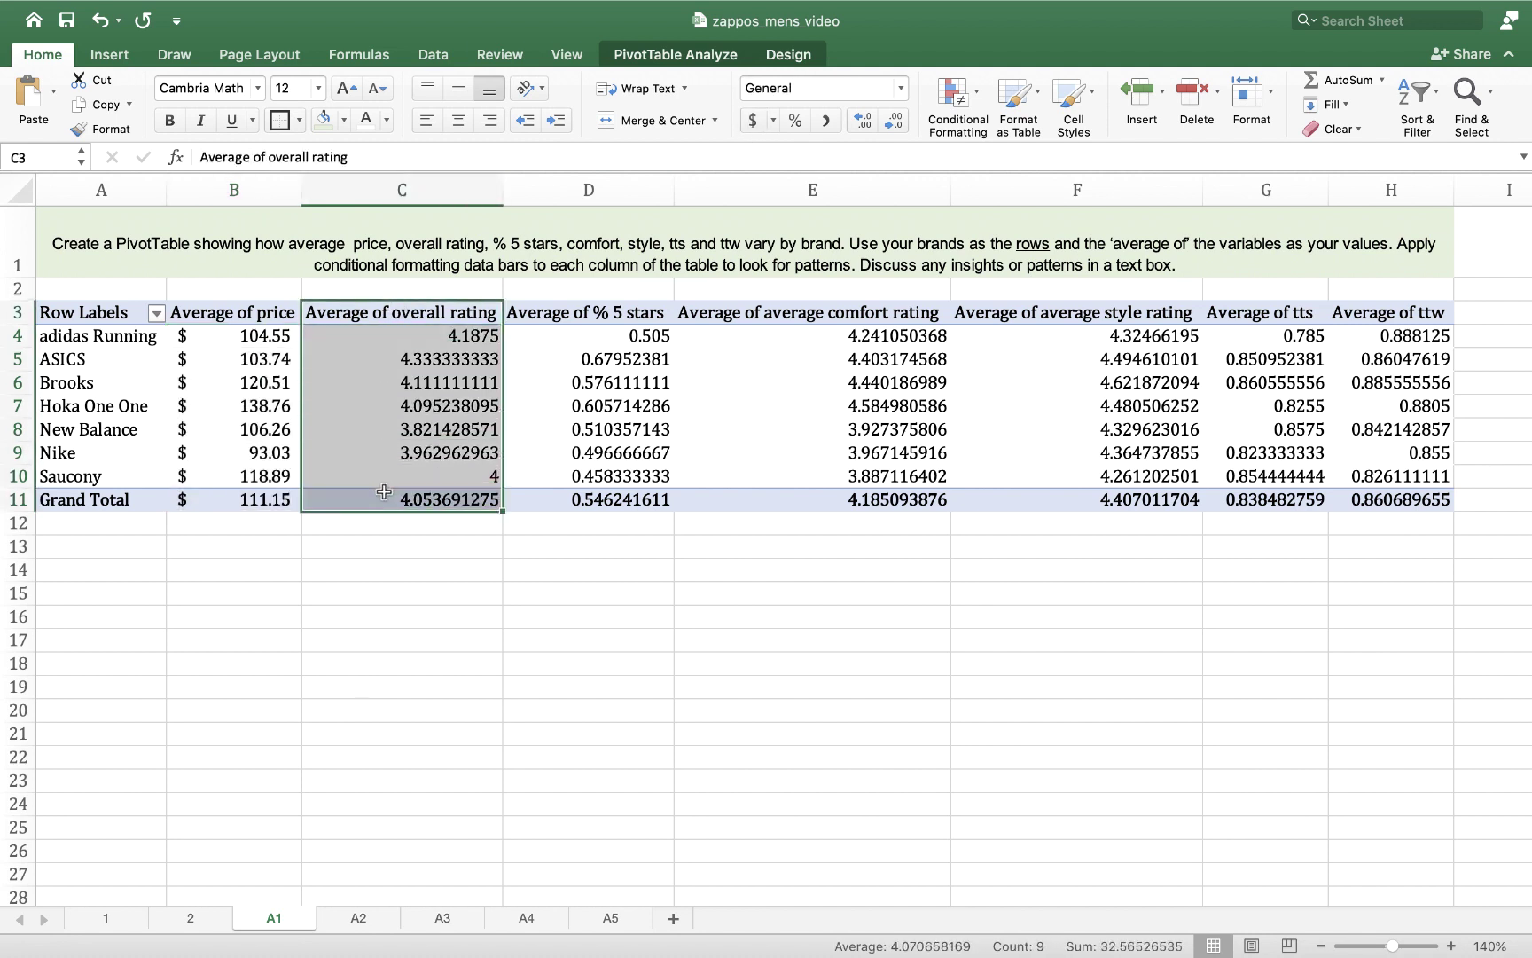
click(900, 89)
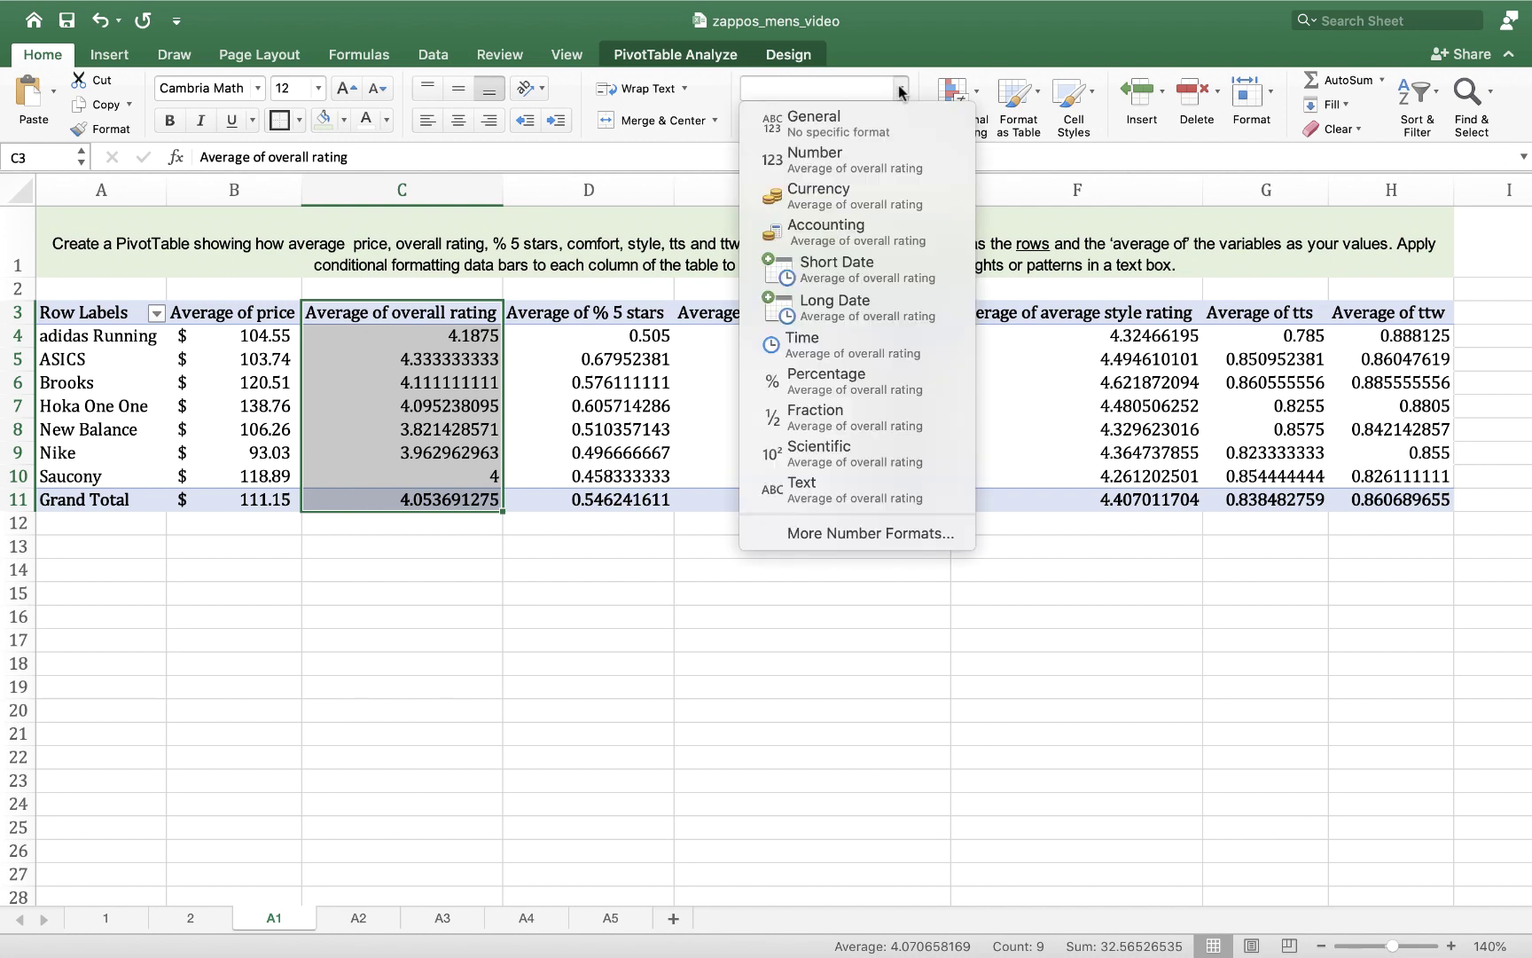
click(860, 166)
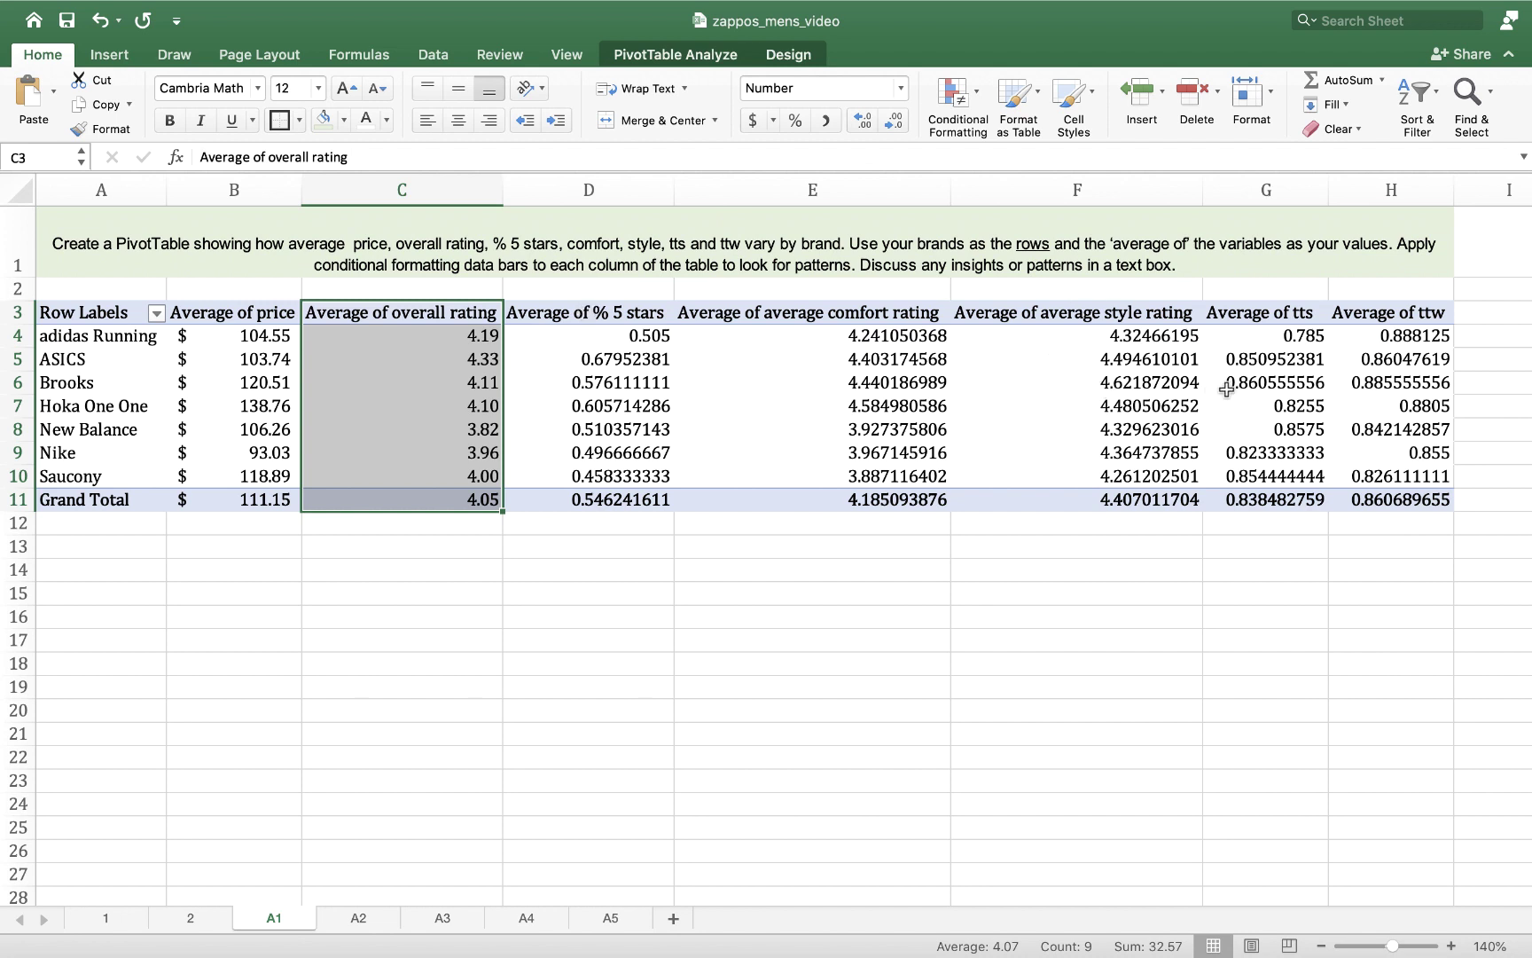
- Format % 5 stars, tts and ttw values (D, G, H 4:11) as one-decimal percentages
drag(1376, 316, 1374, 499)
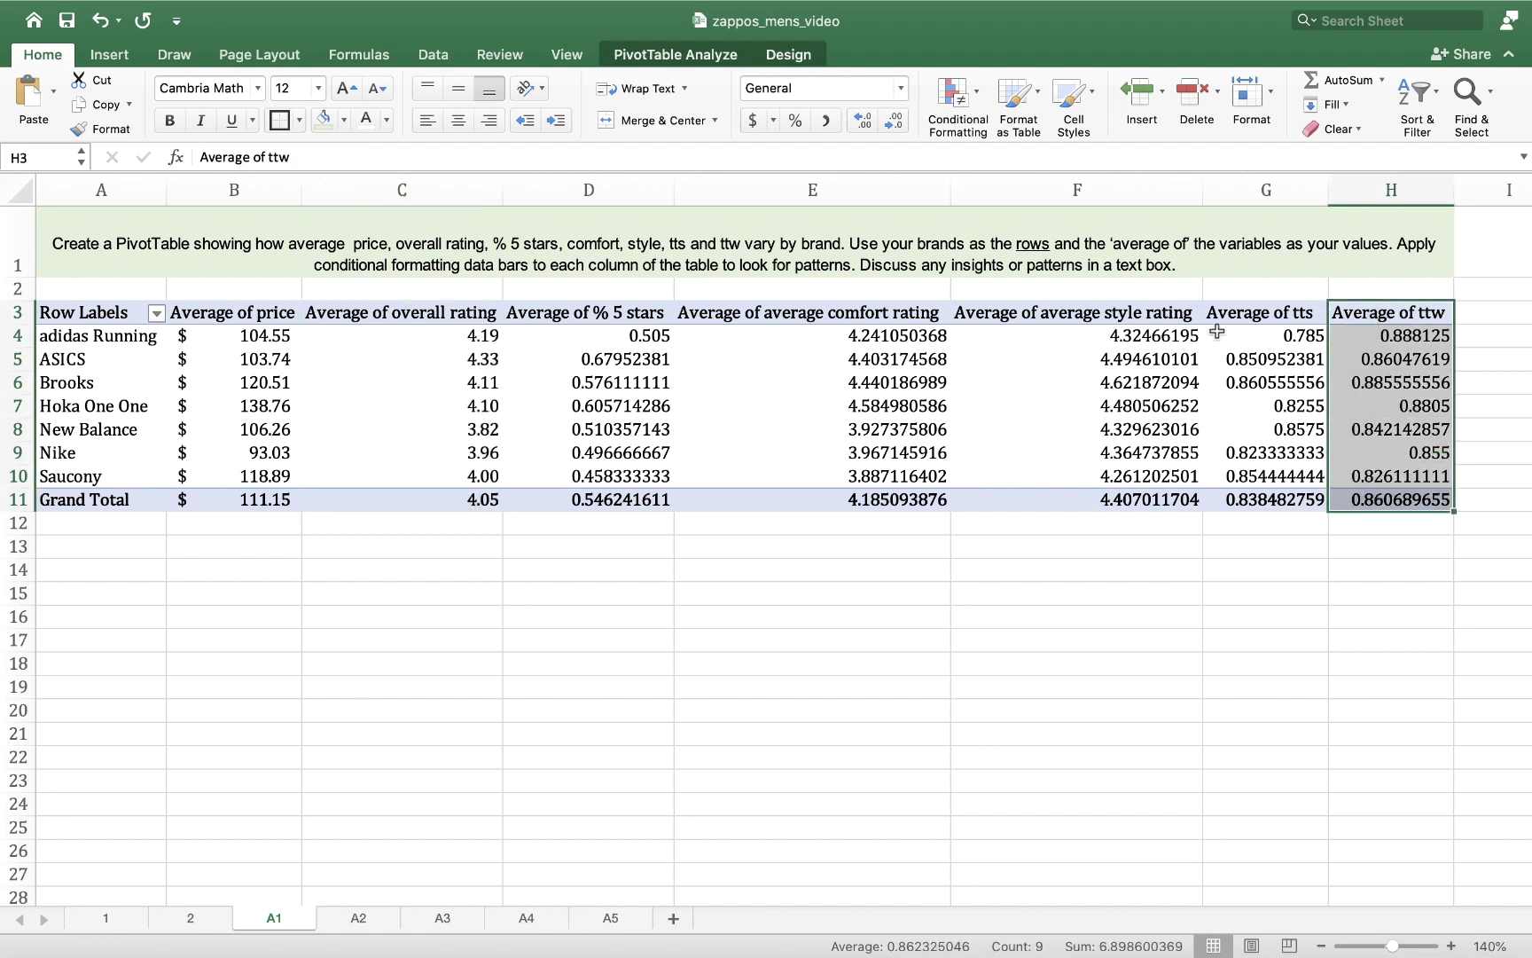
click(1235, 303)
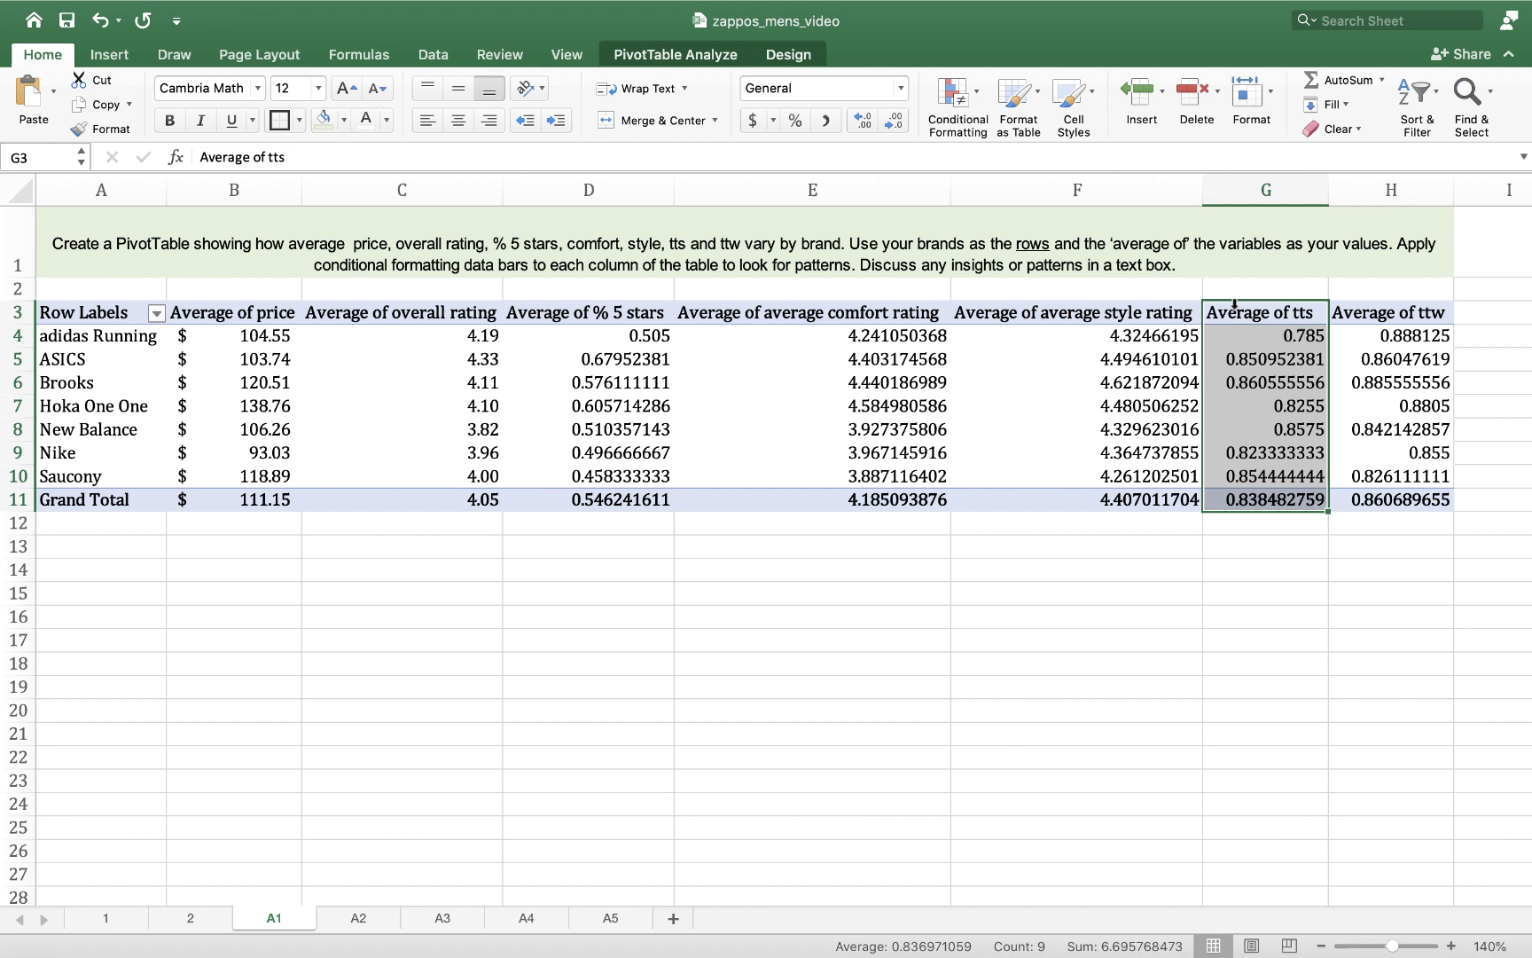
drag(1410, 335, 1395, 494)
super+click(1248, 333)
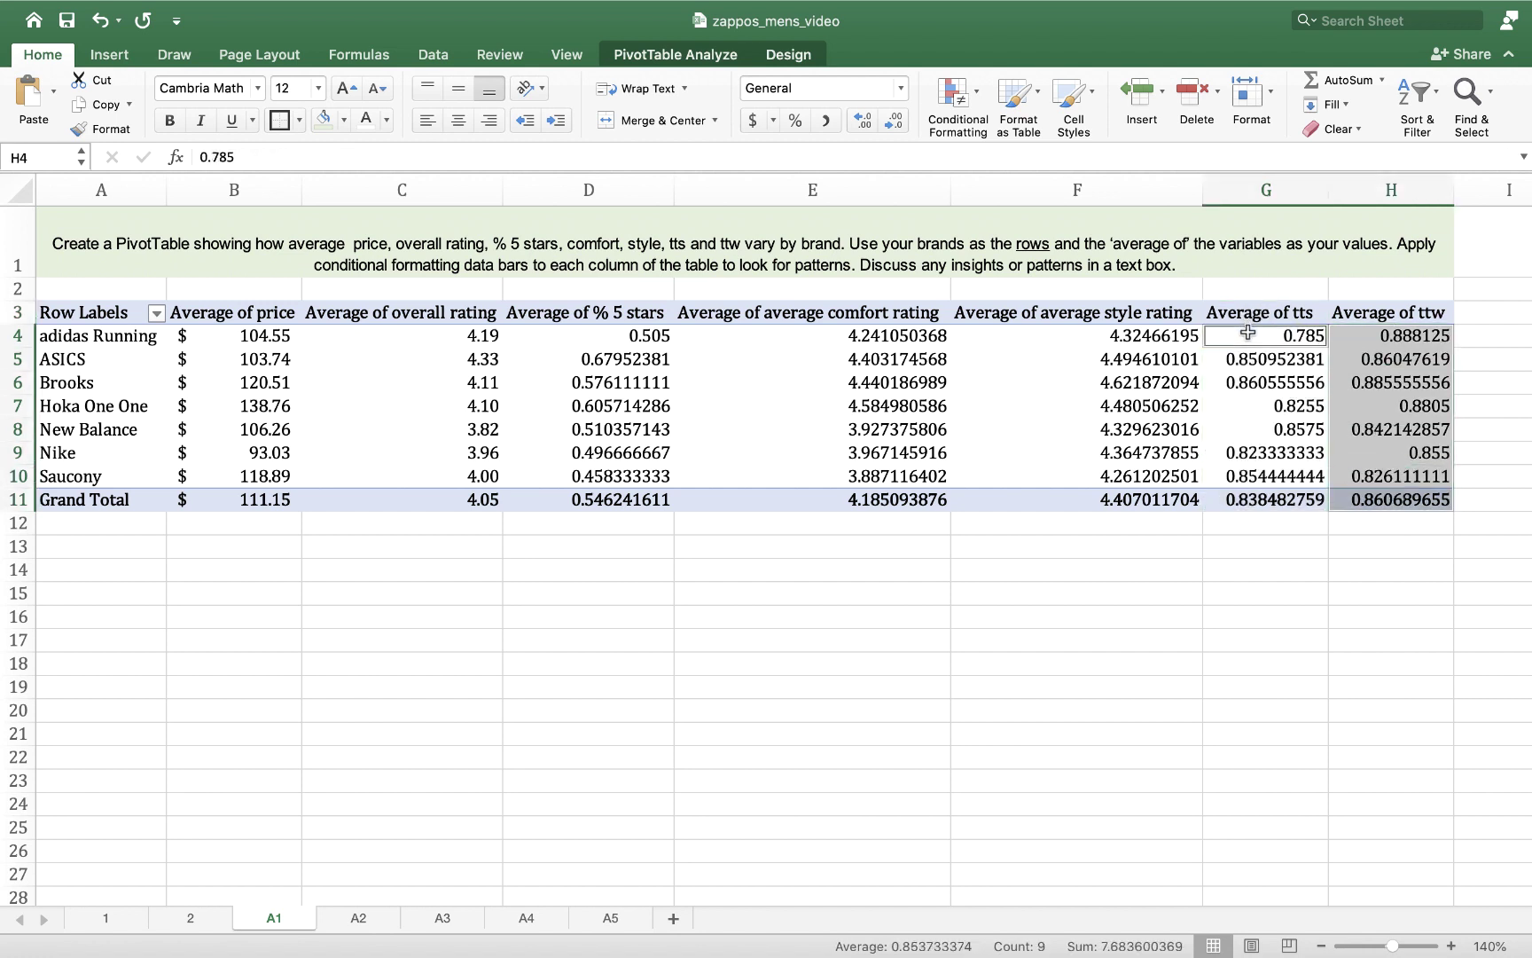
drag(1248, 333, 1255, 495)
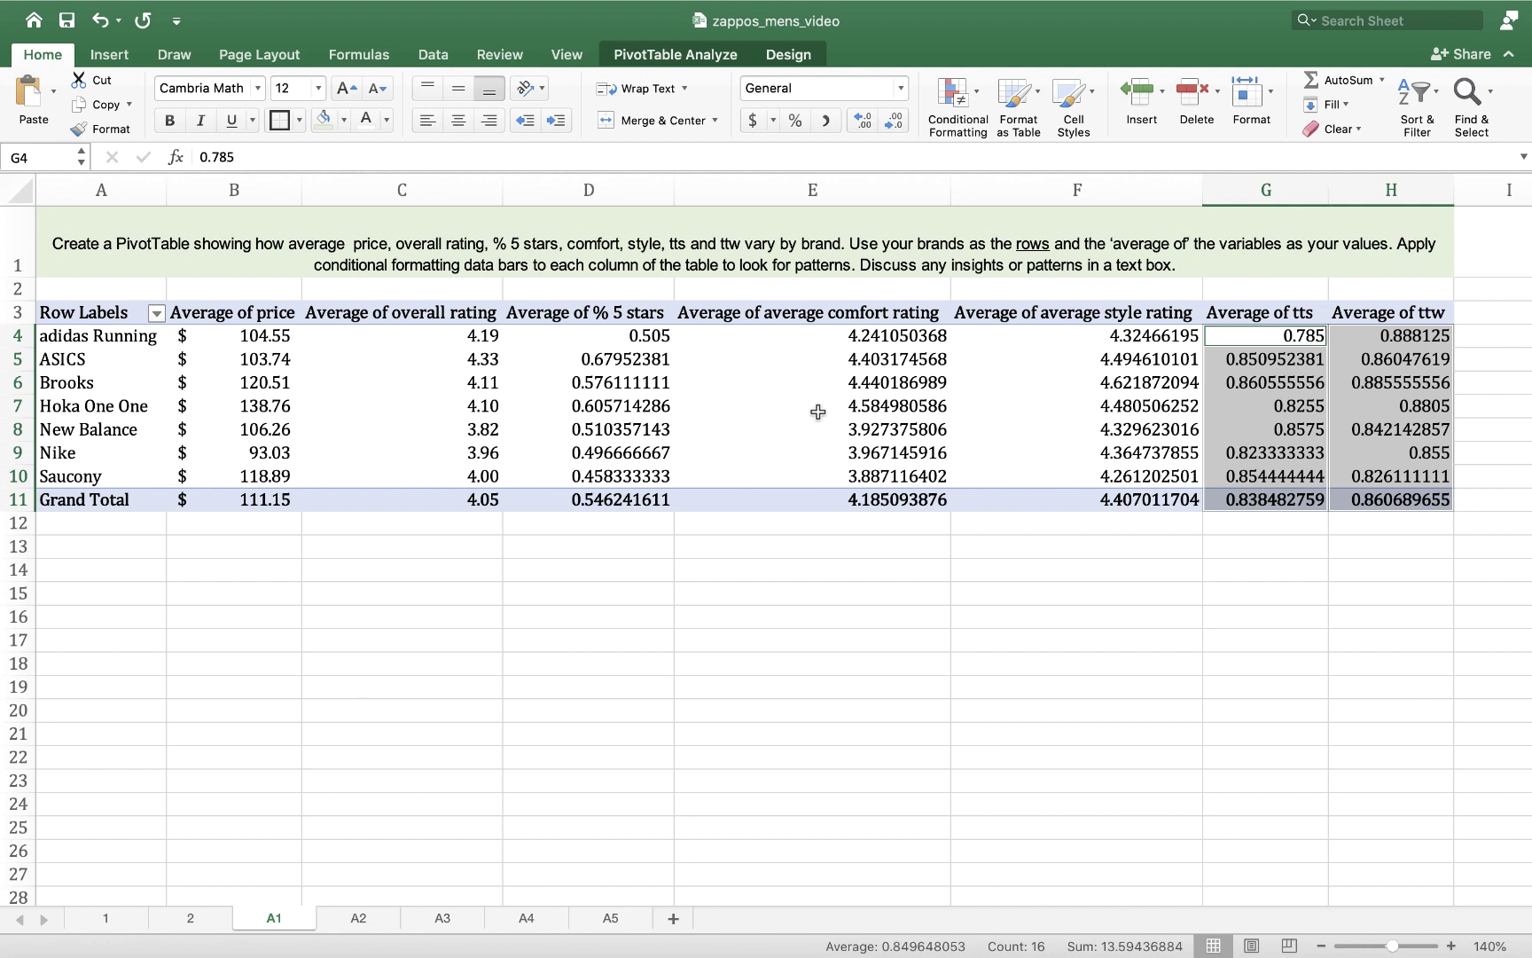
super+click(643, 340)
drag(643, 341, 641, 499)
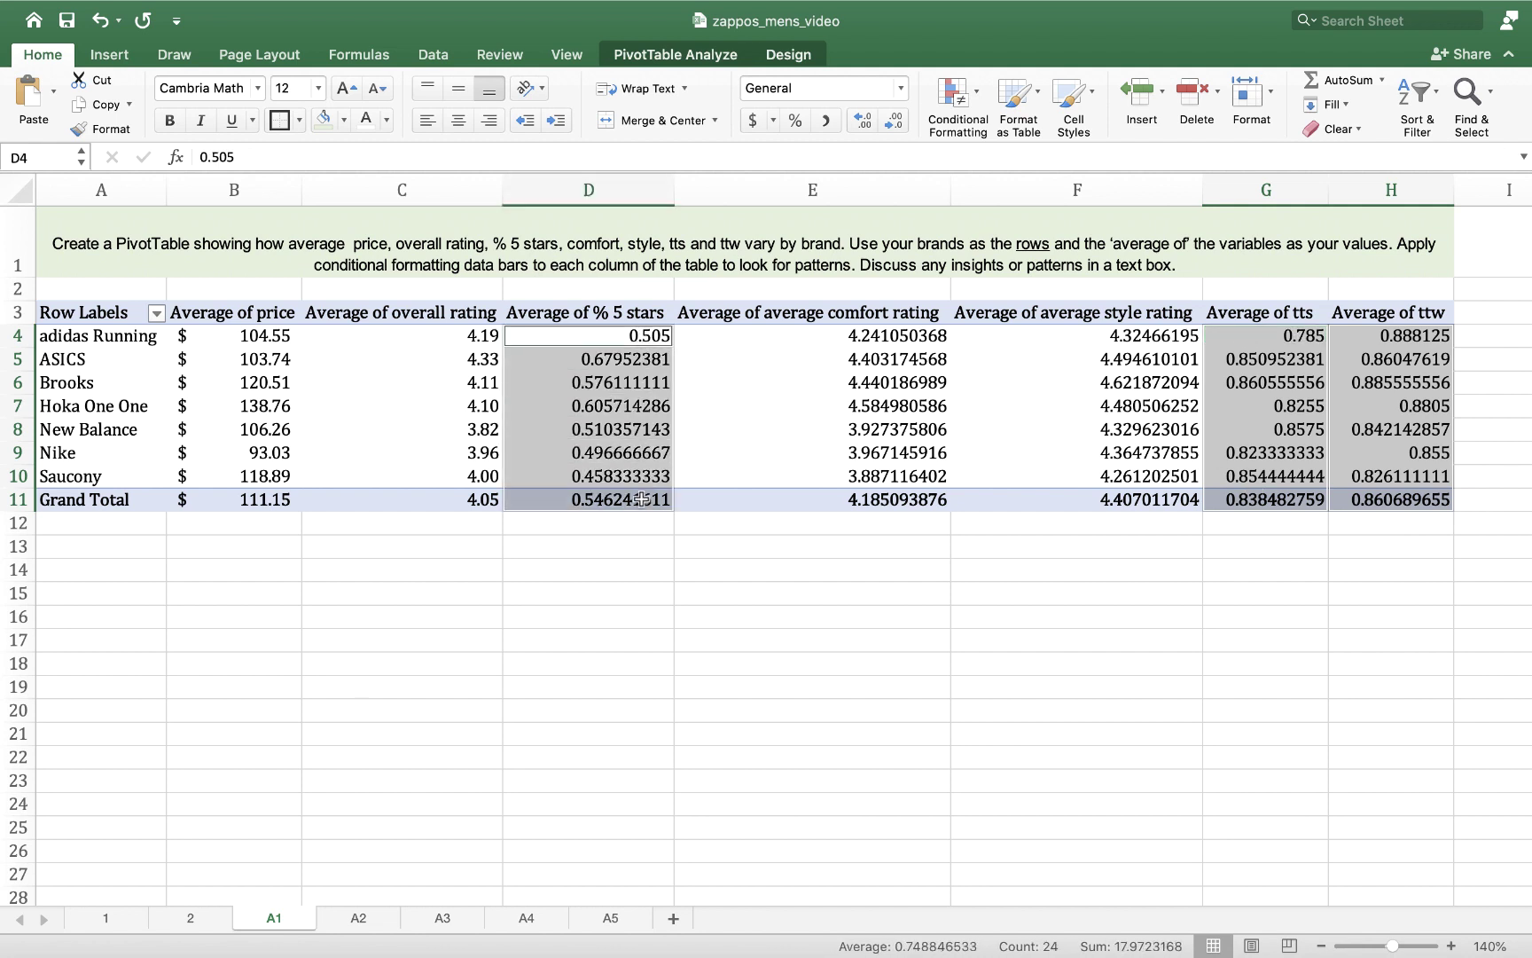
click(796, 120)
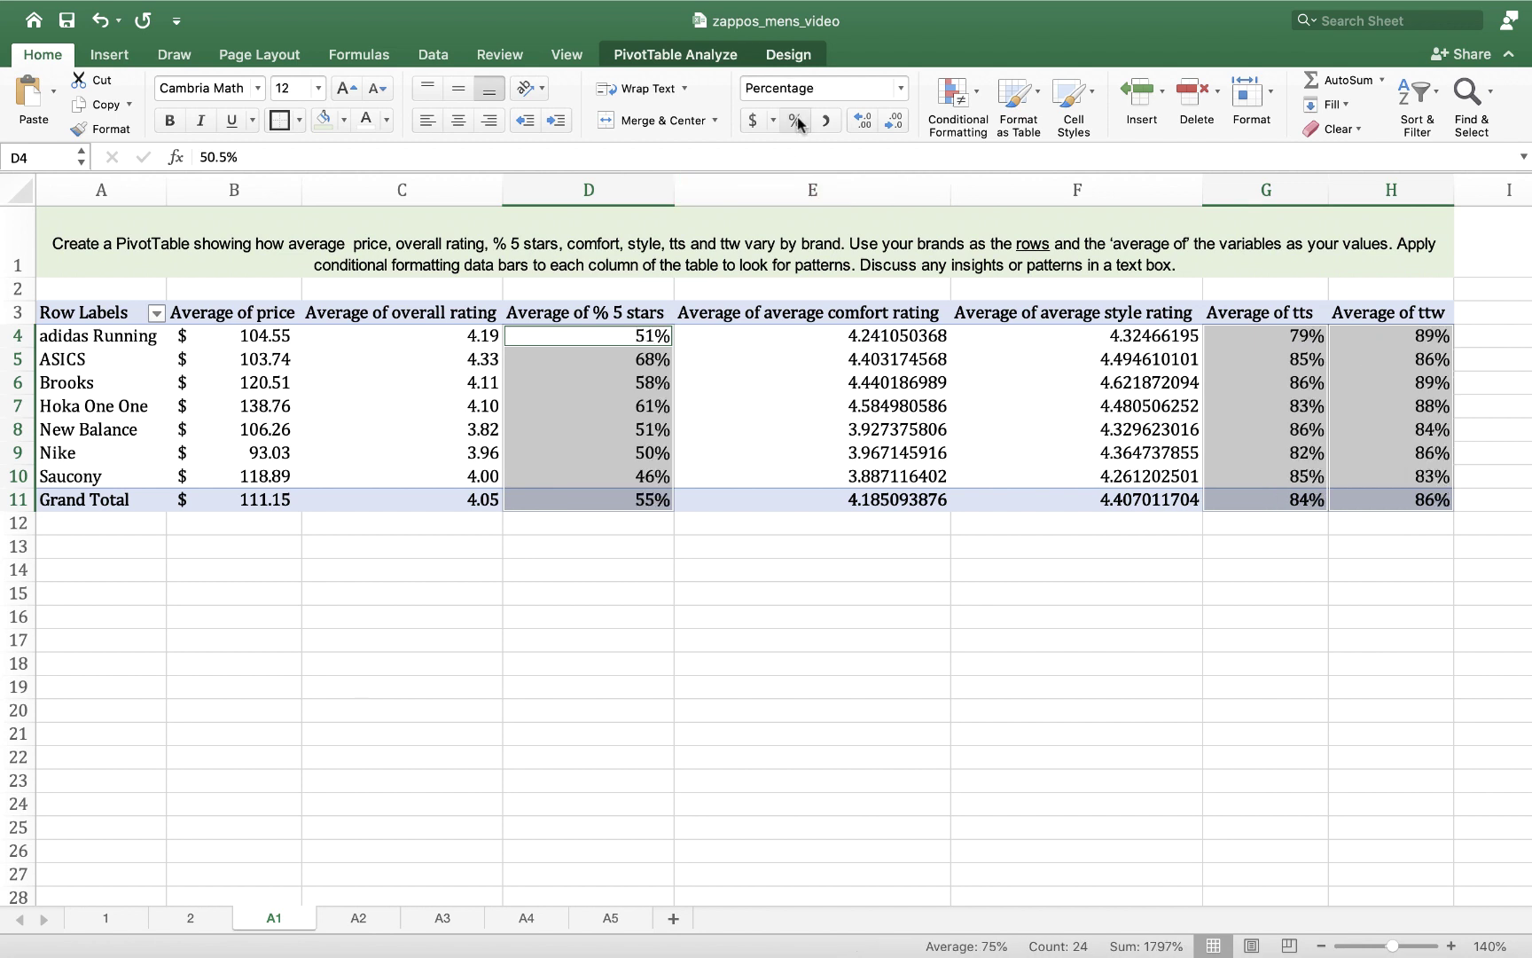
click(863, 121)
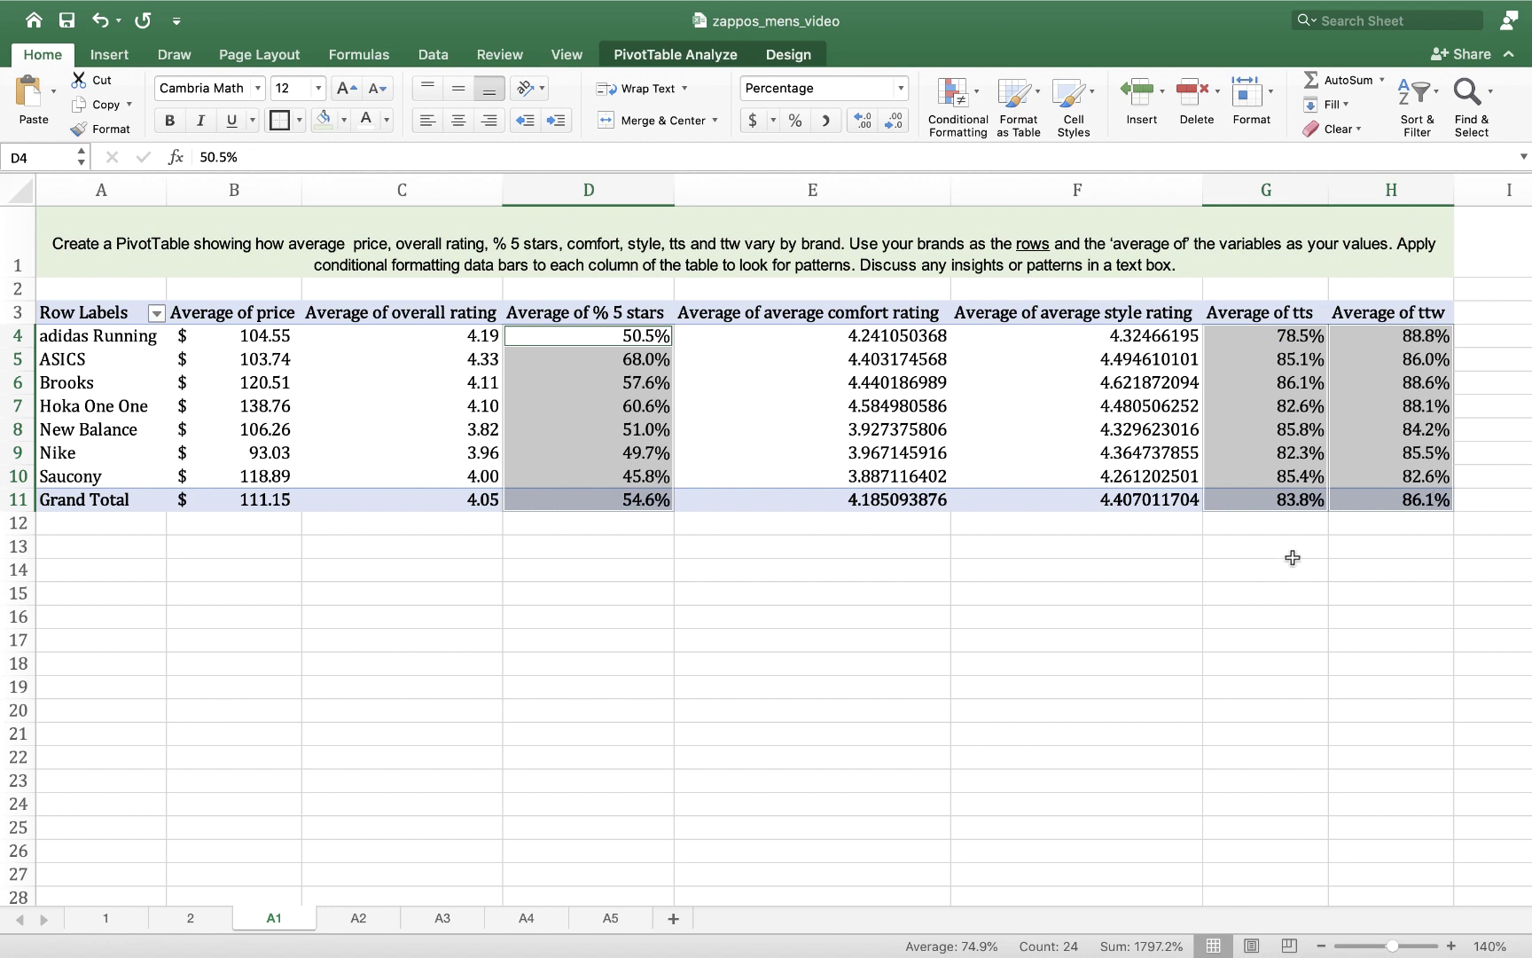
- Format comfort and style ratings E4:F11 as Number with two decimals
click(1071, 629)
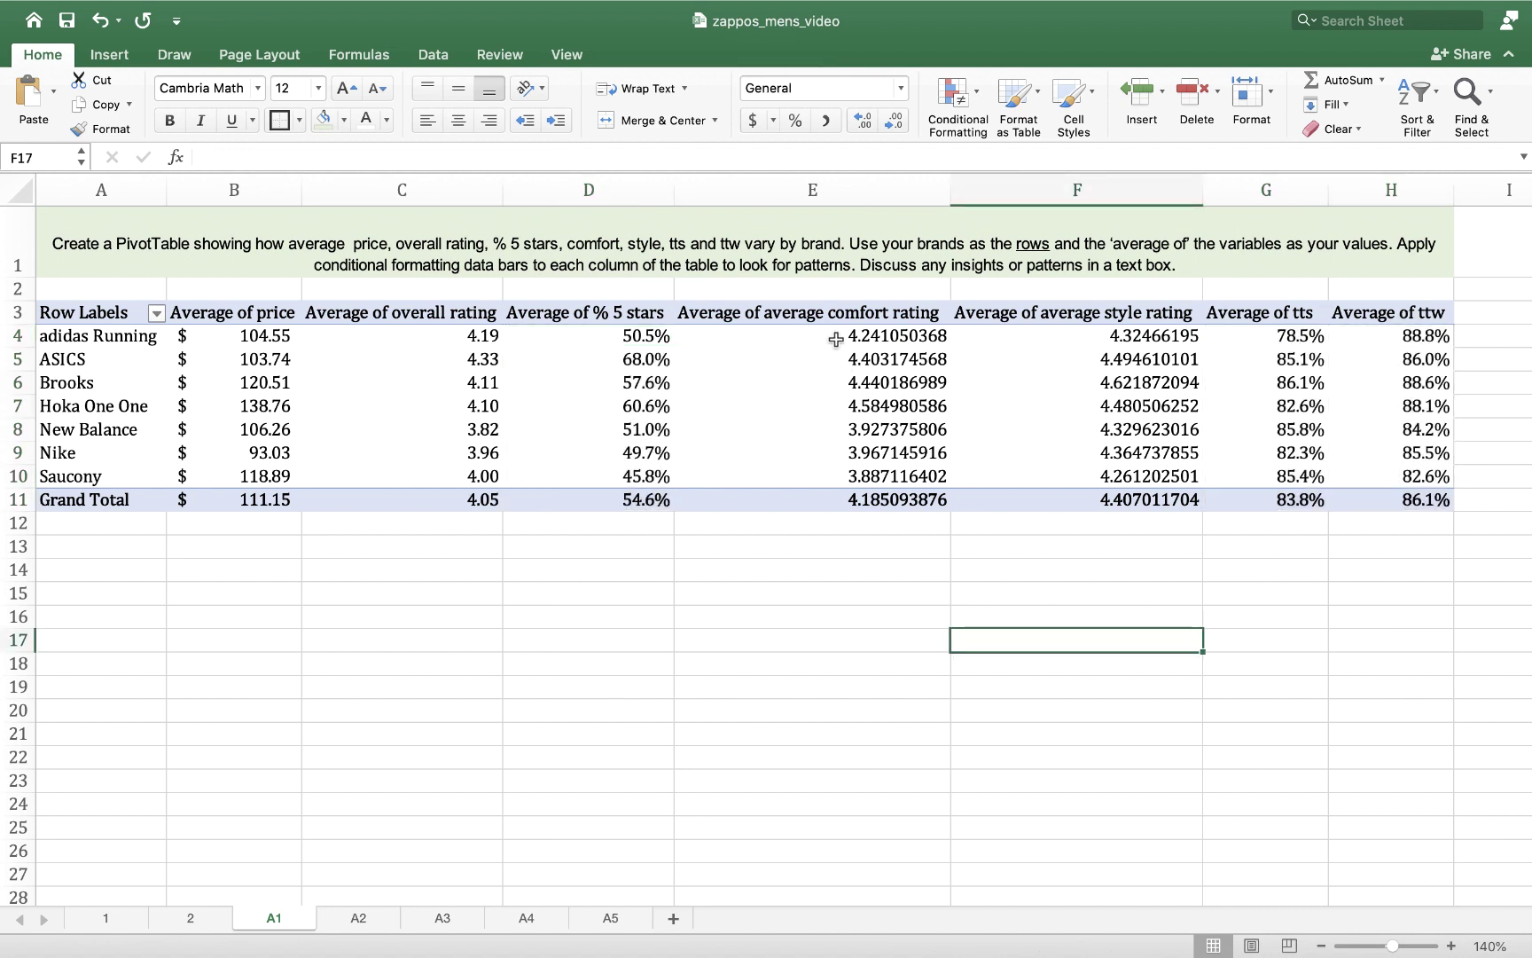
drag(839, 337, 840, 487)
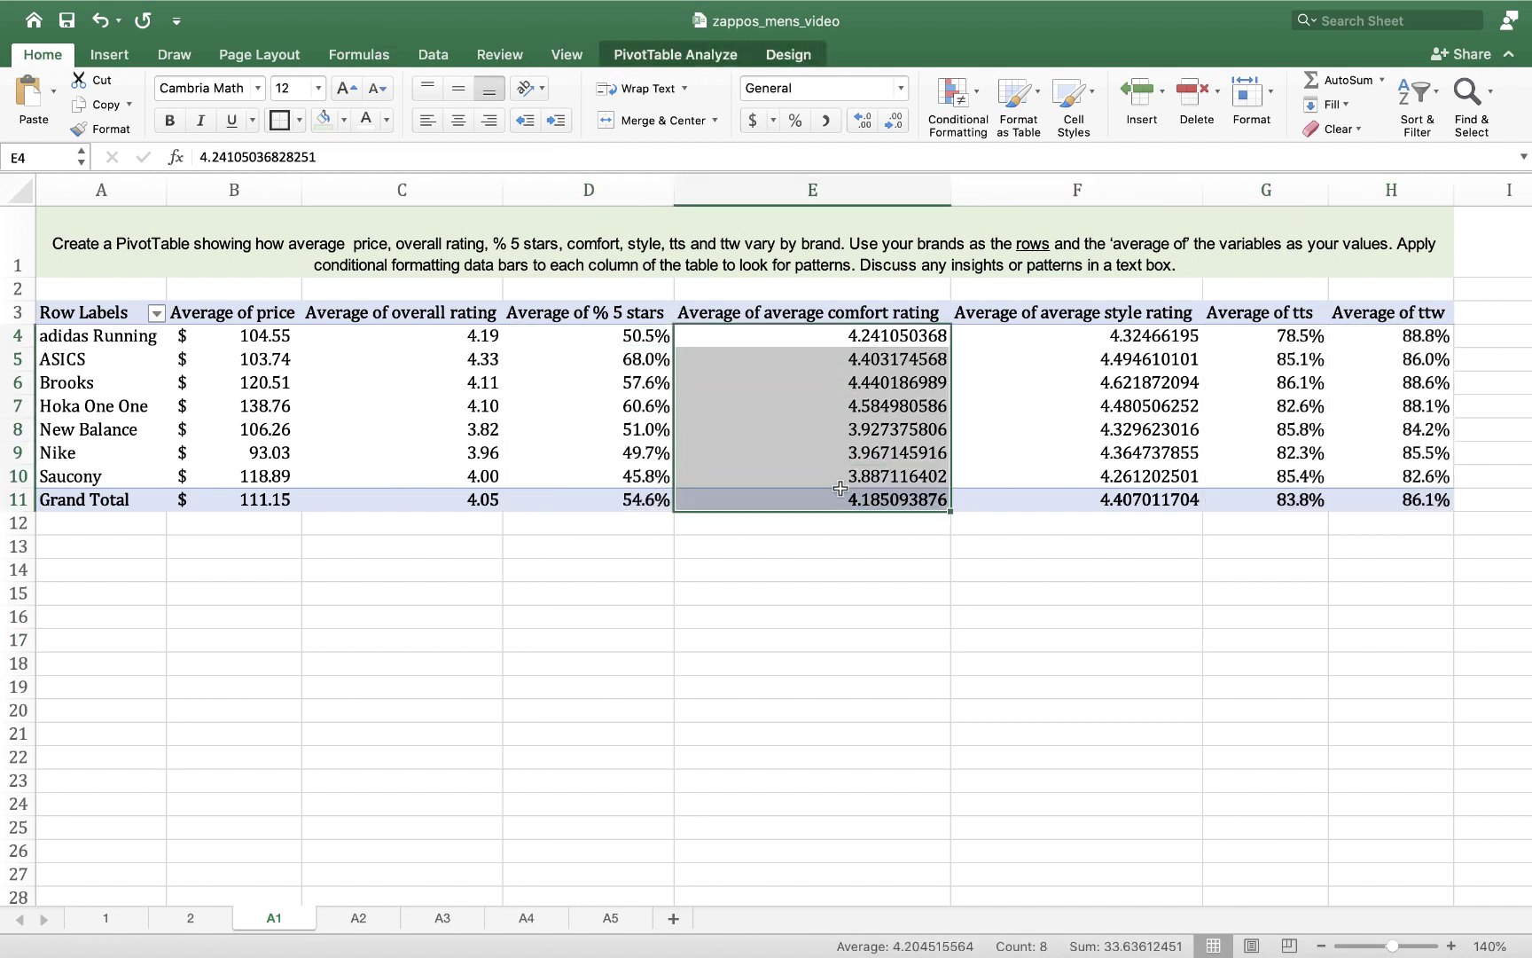
drag(1078, 334, 1071, 493)
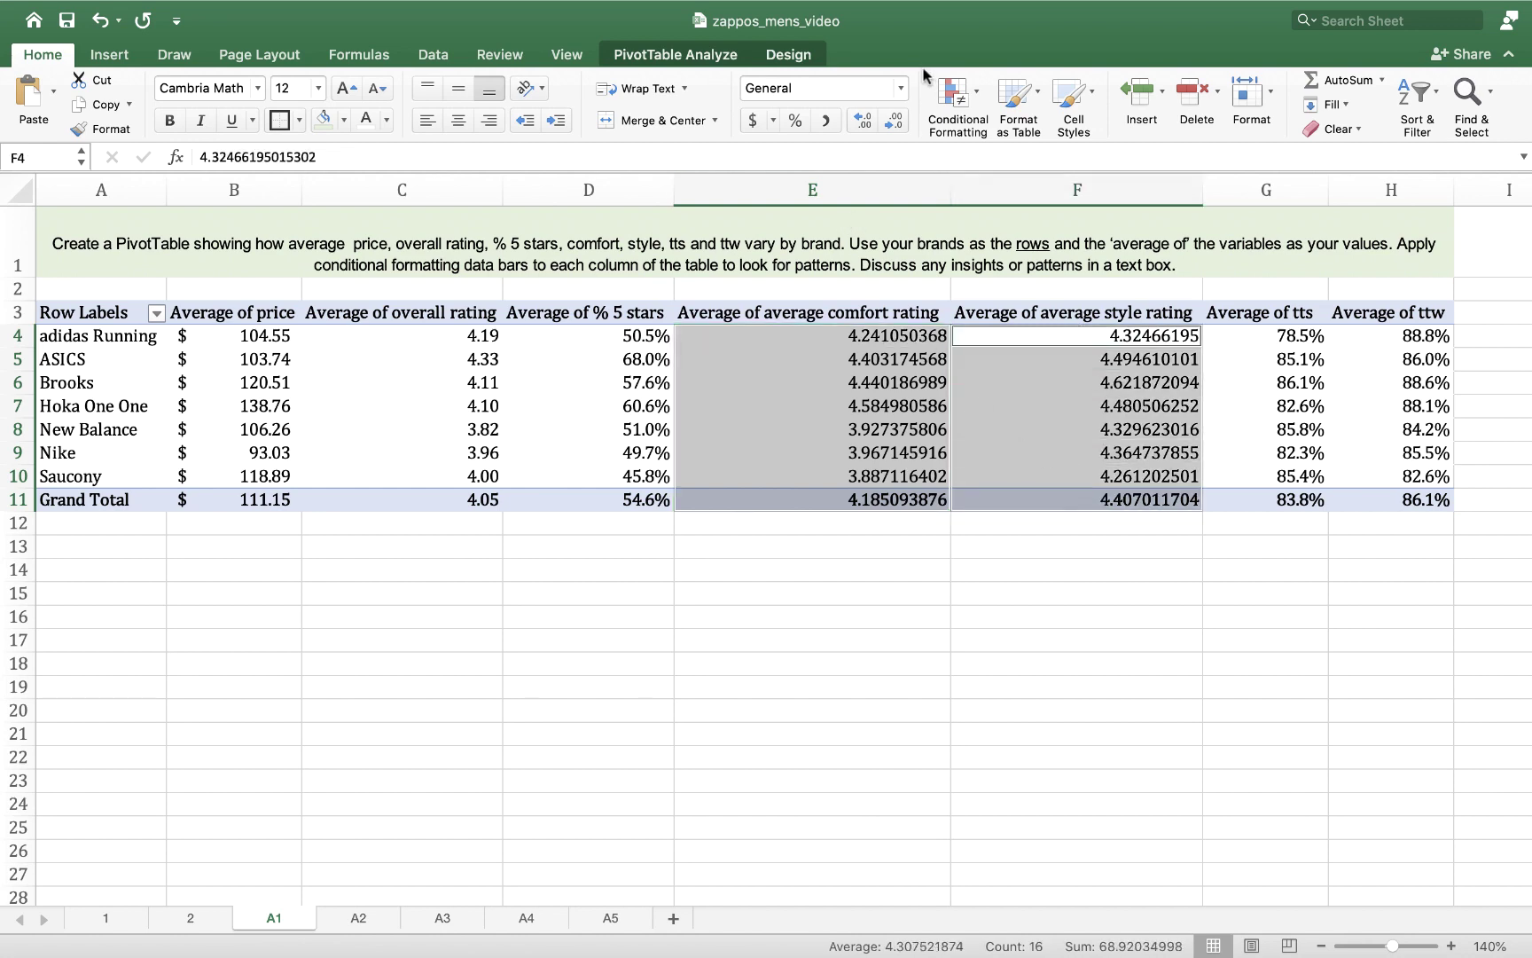
click(901, 89)
click(843, 161)
click(640, 738)
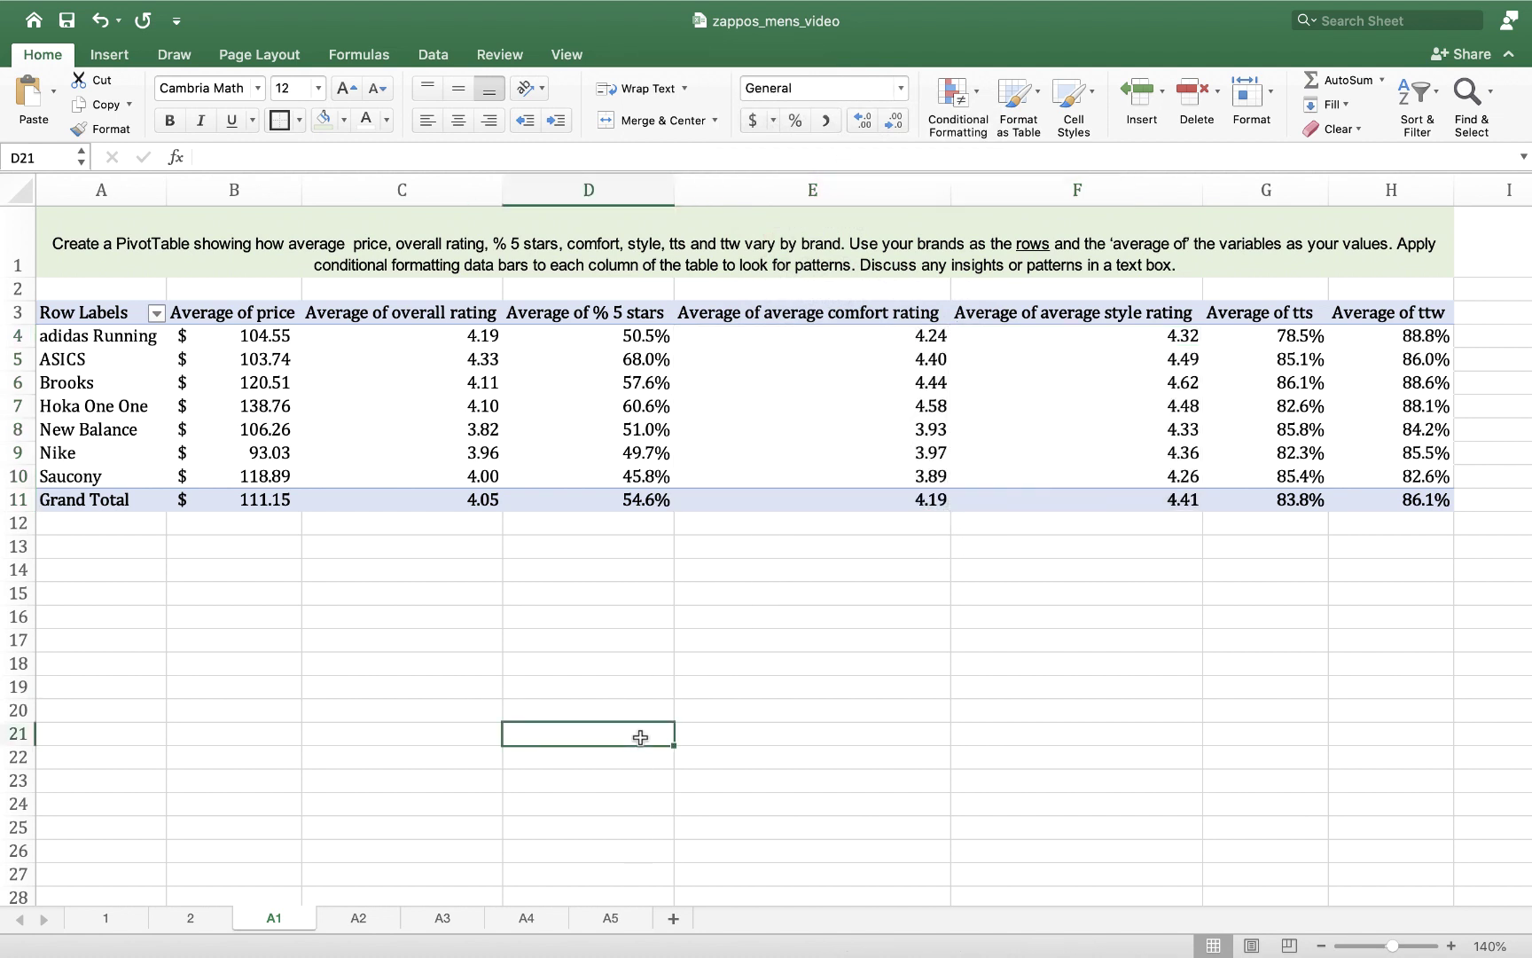
click(235, 315)
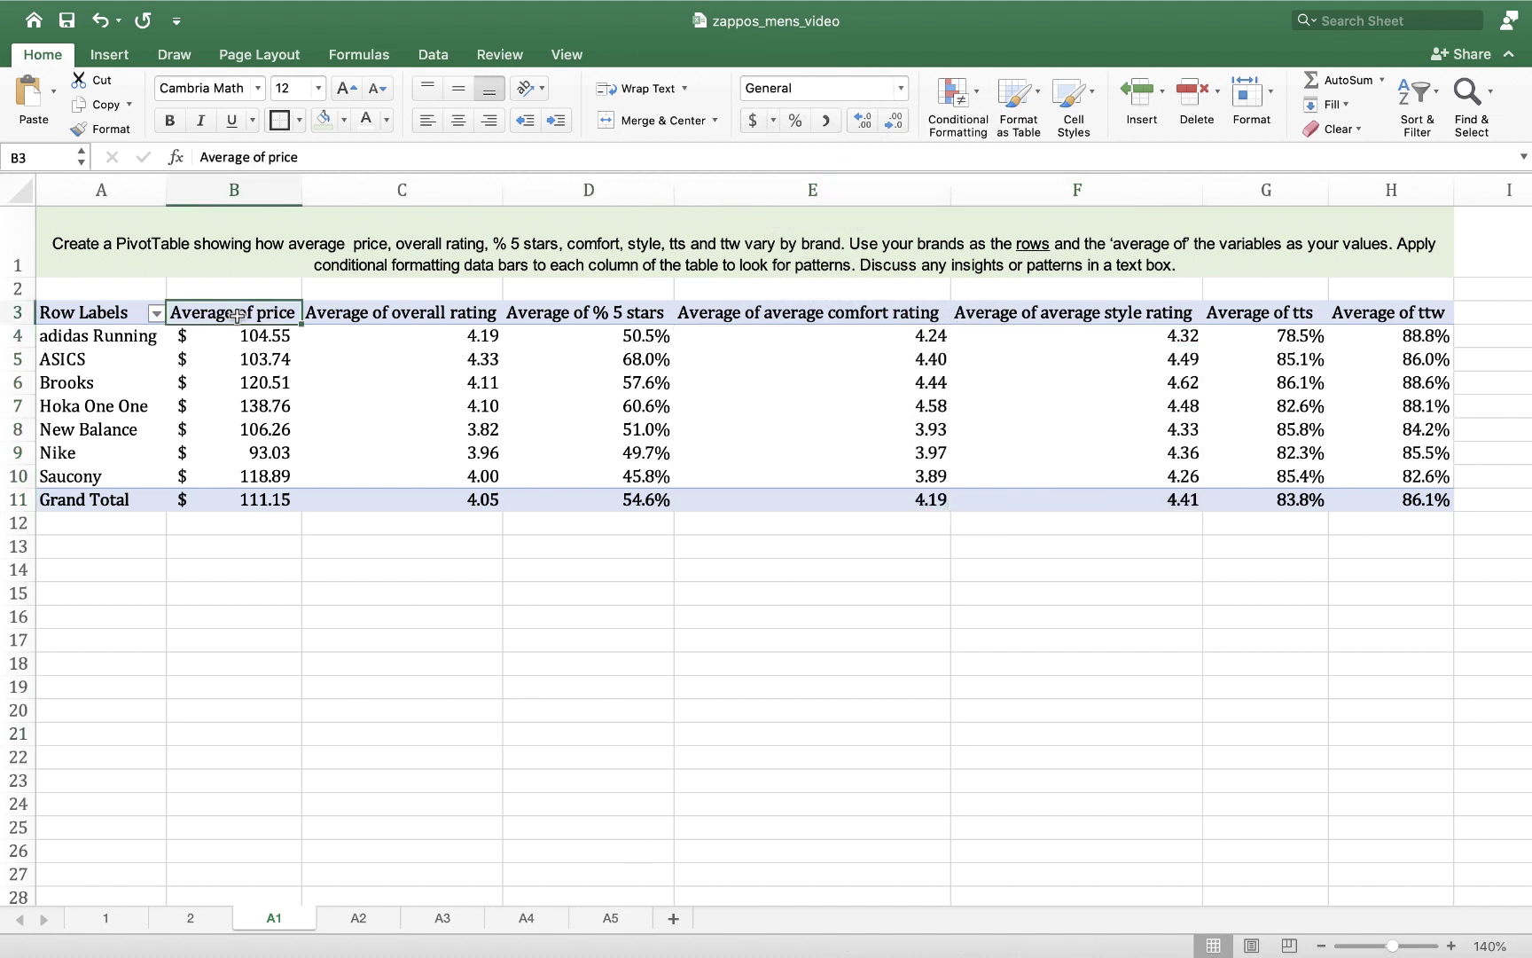
click(342, 313)
click(534, 306)
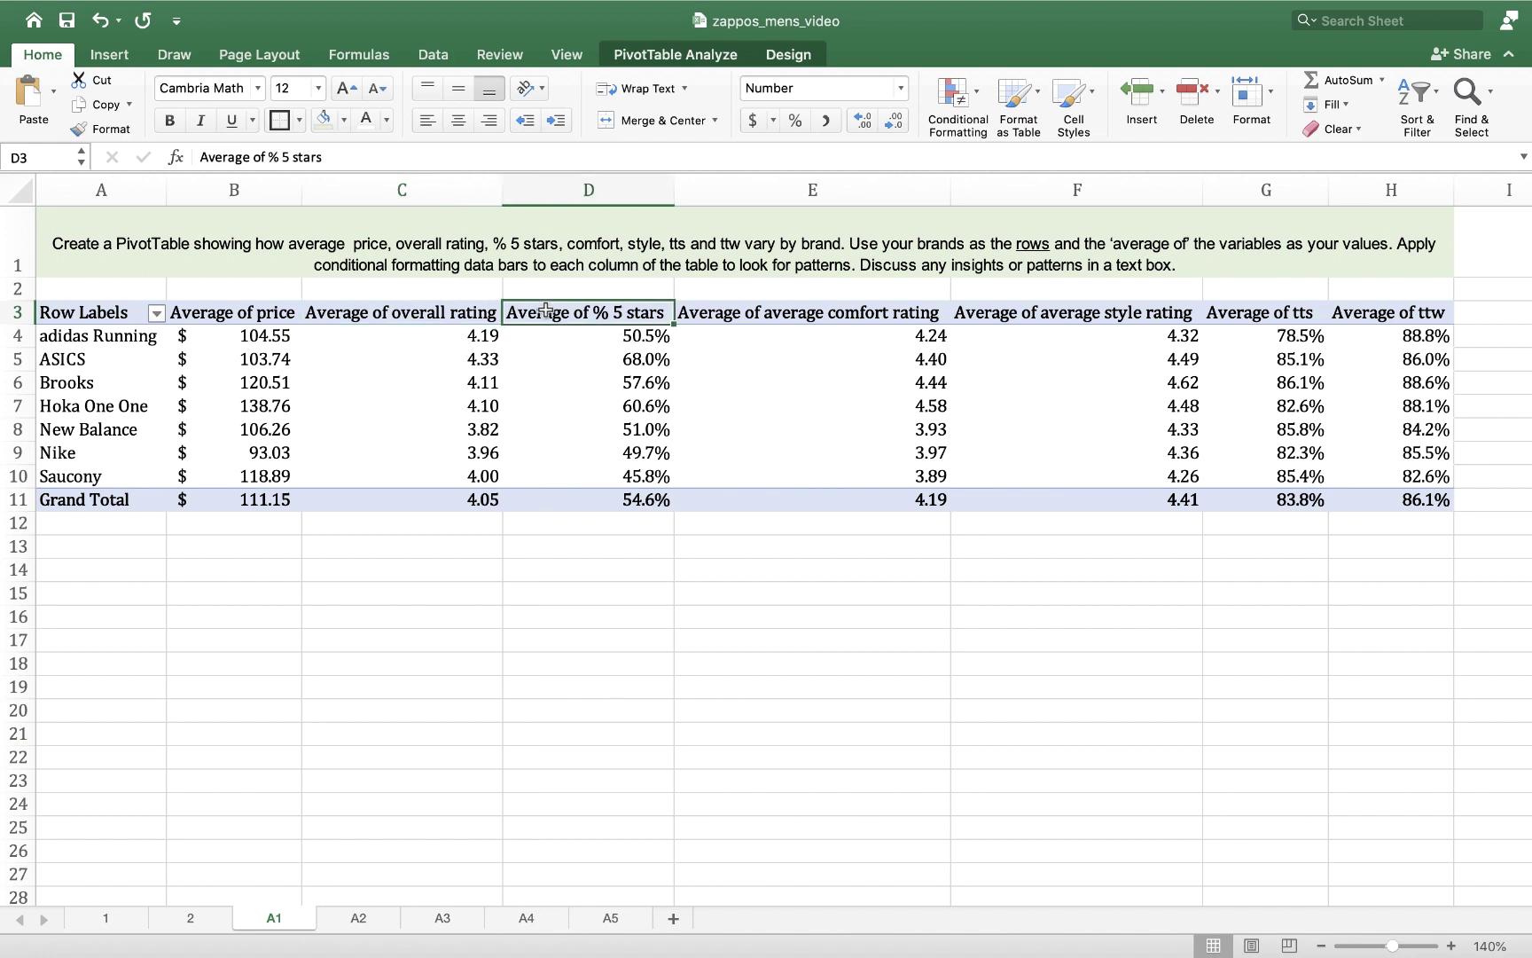
click(725, 313)
click(1017, 304)
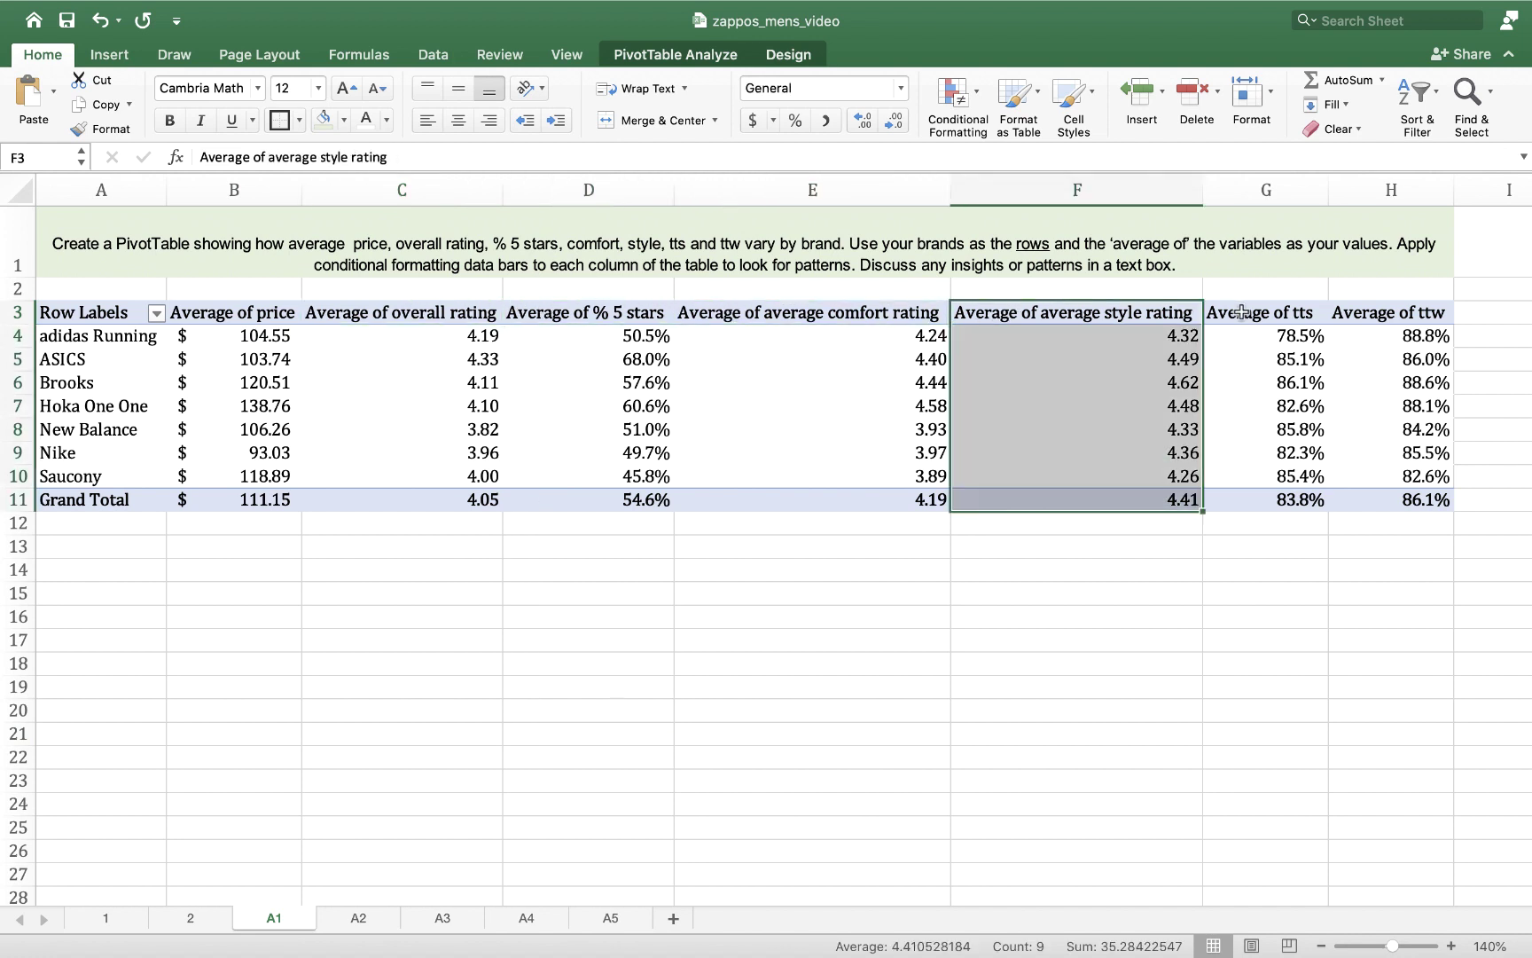
click(1246, 313)
click(1370, 312)
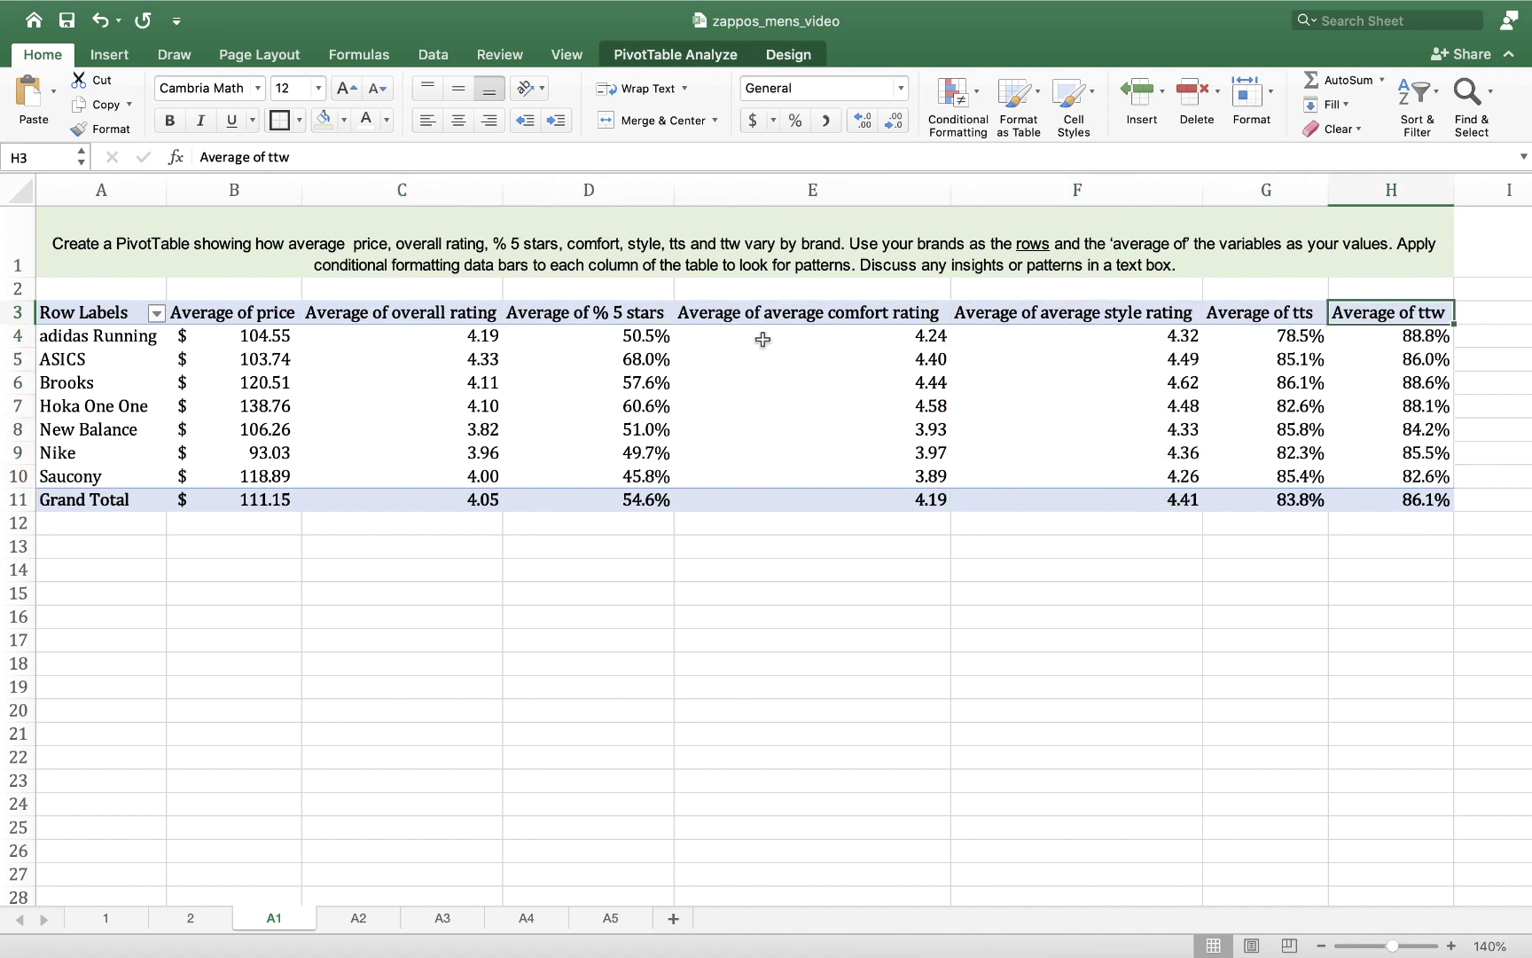
click(254, 306)
text(Ave)
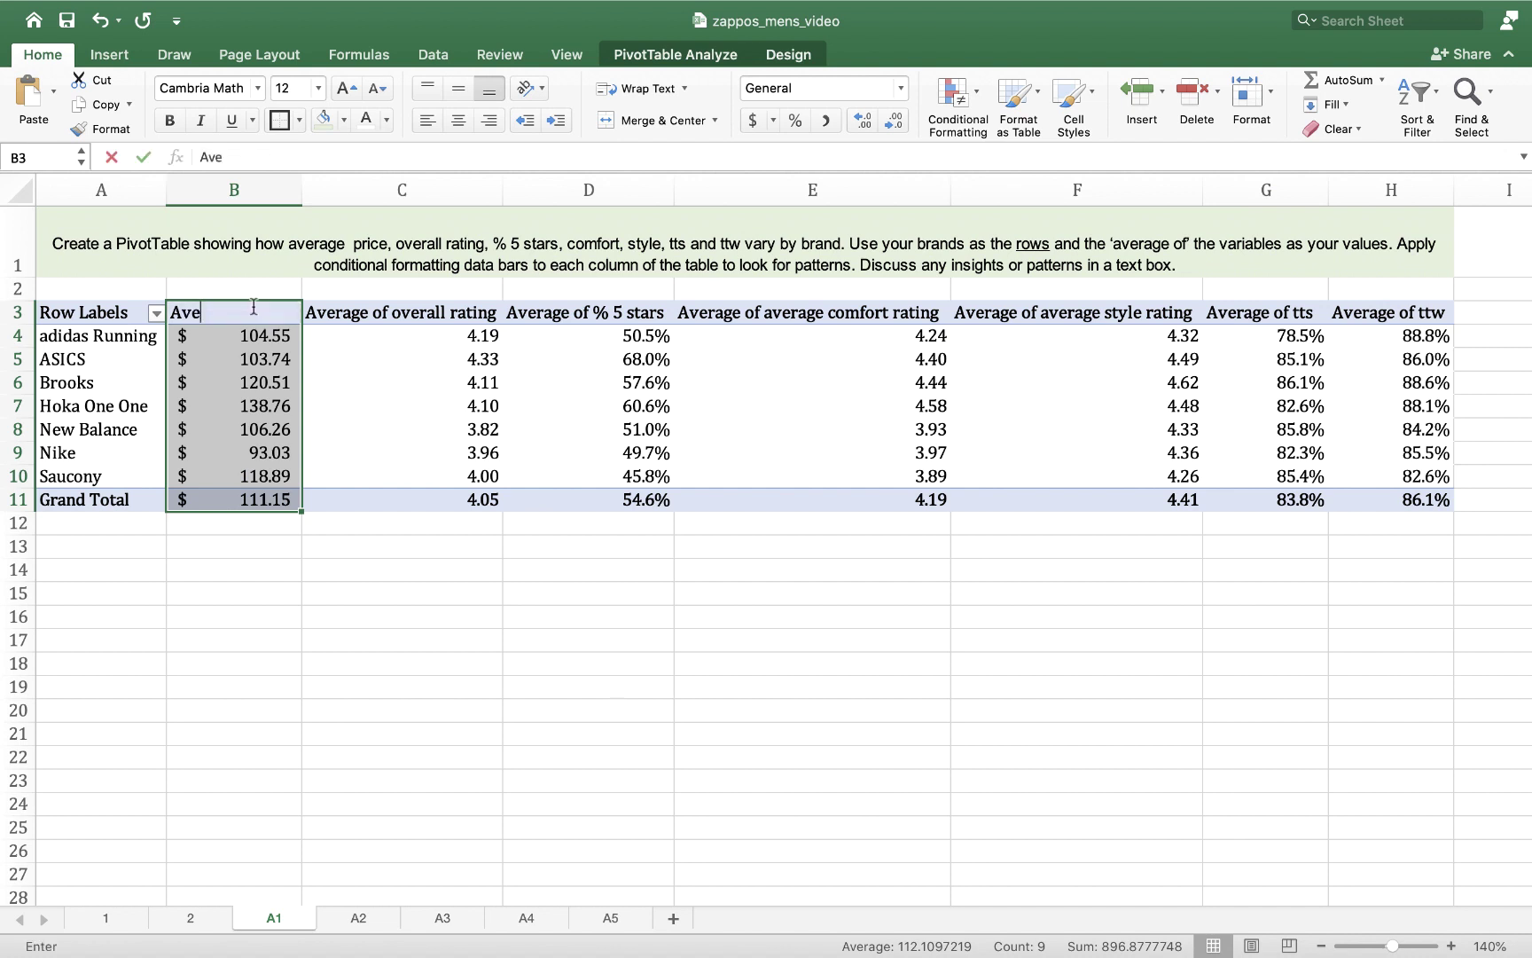
text(rage price)
key(Return)
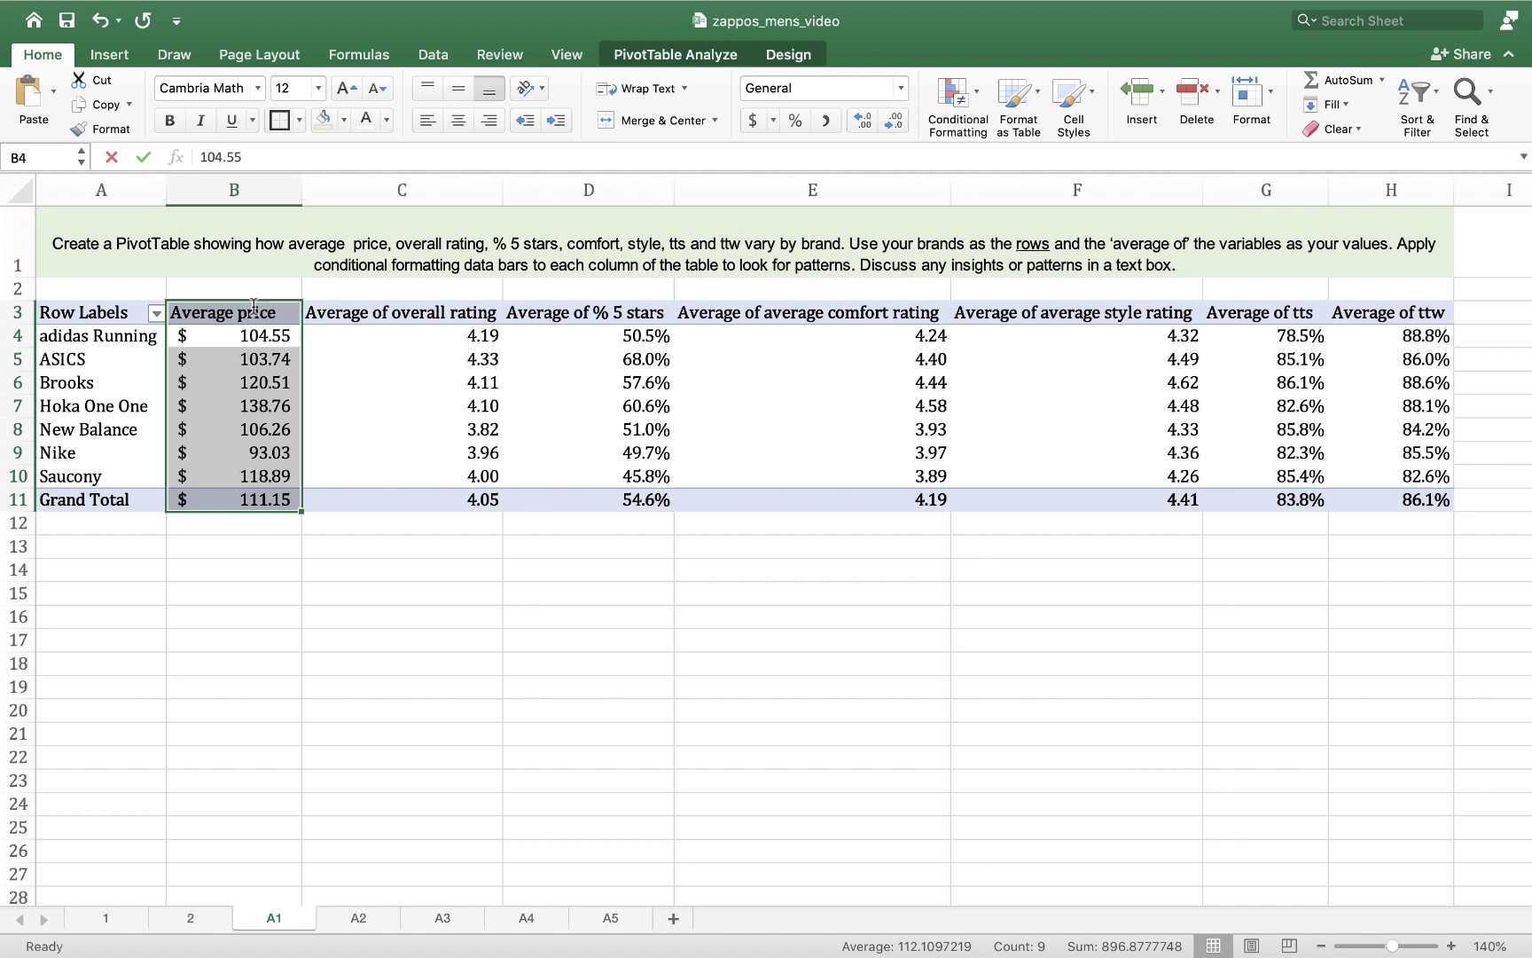
click(358, 315)
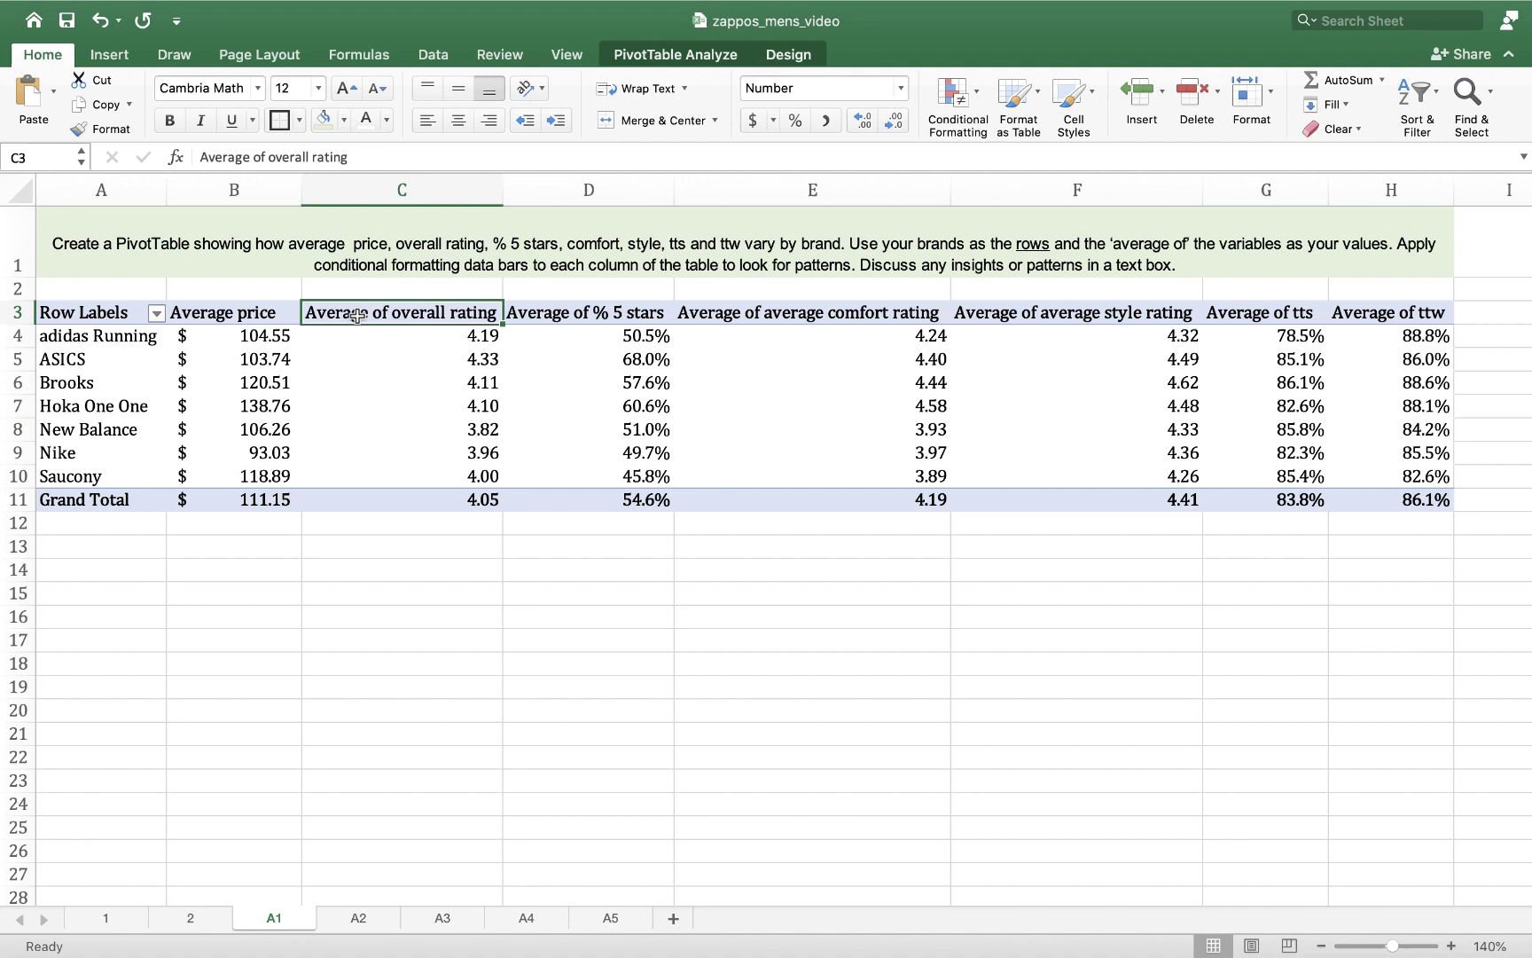
text(Overall rating)
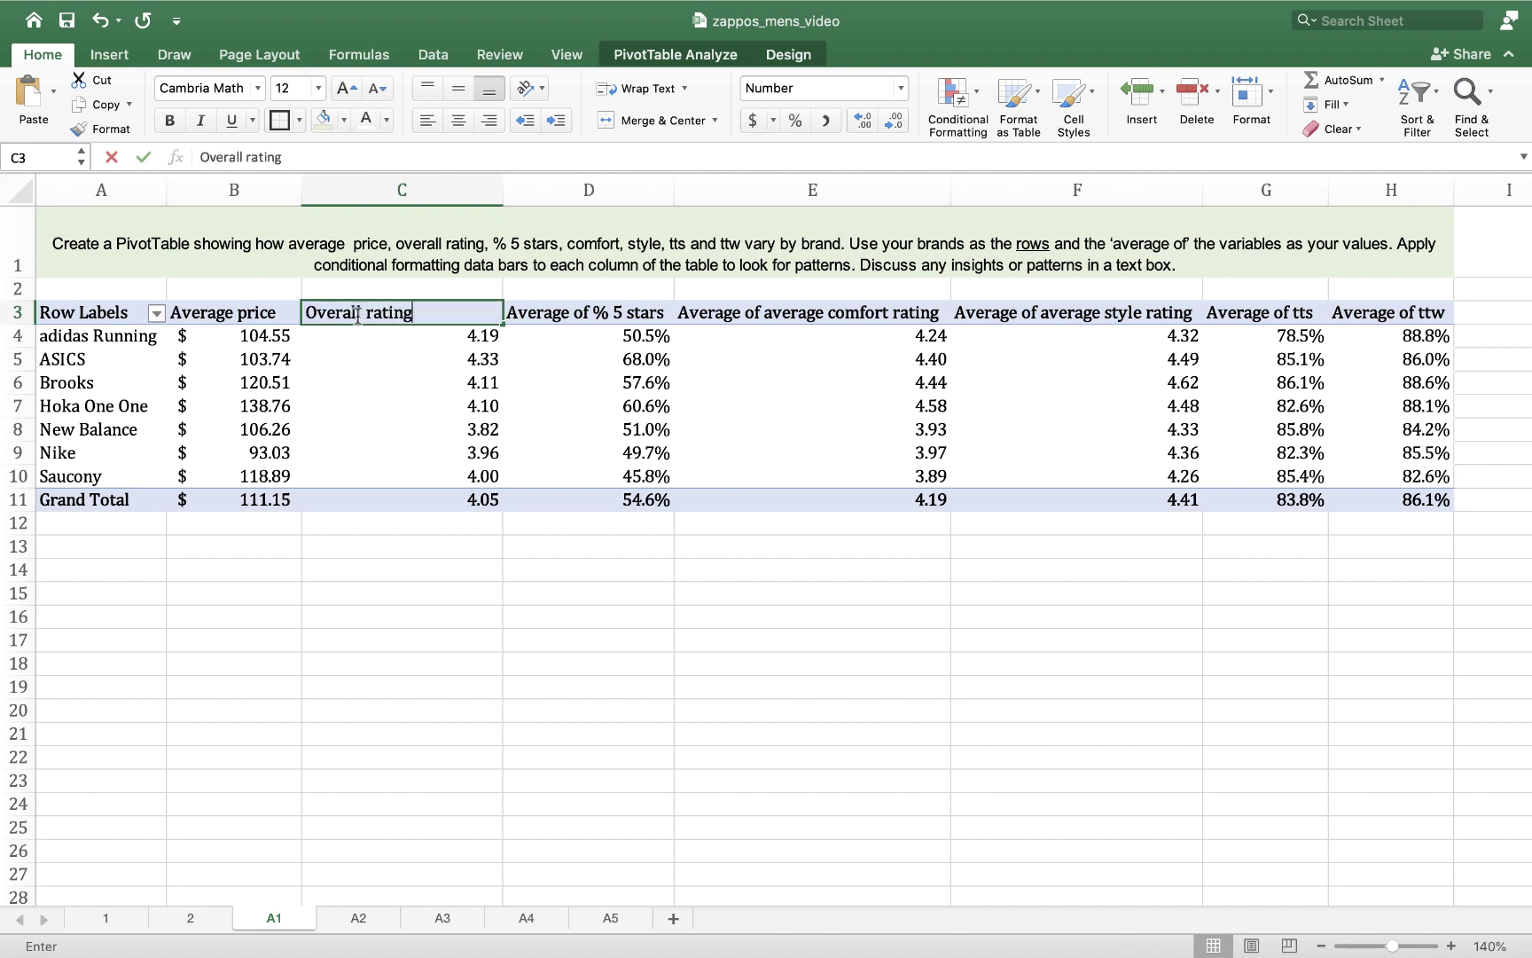
key(Return)
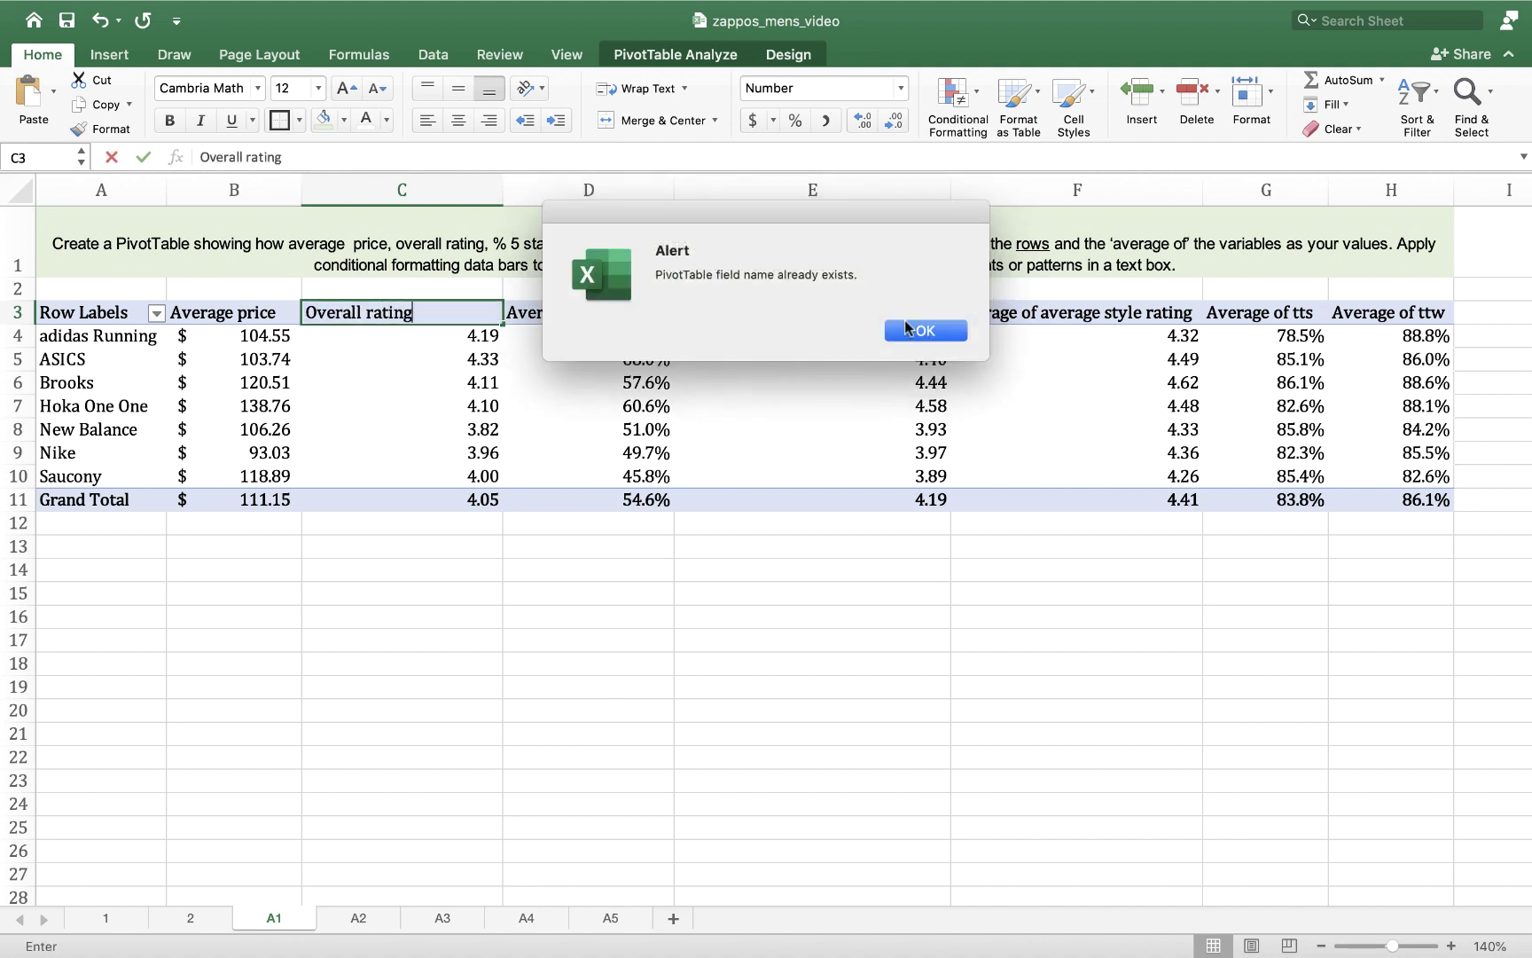
click(914, 332)
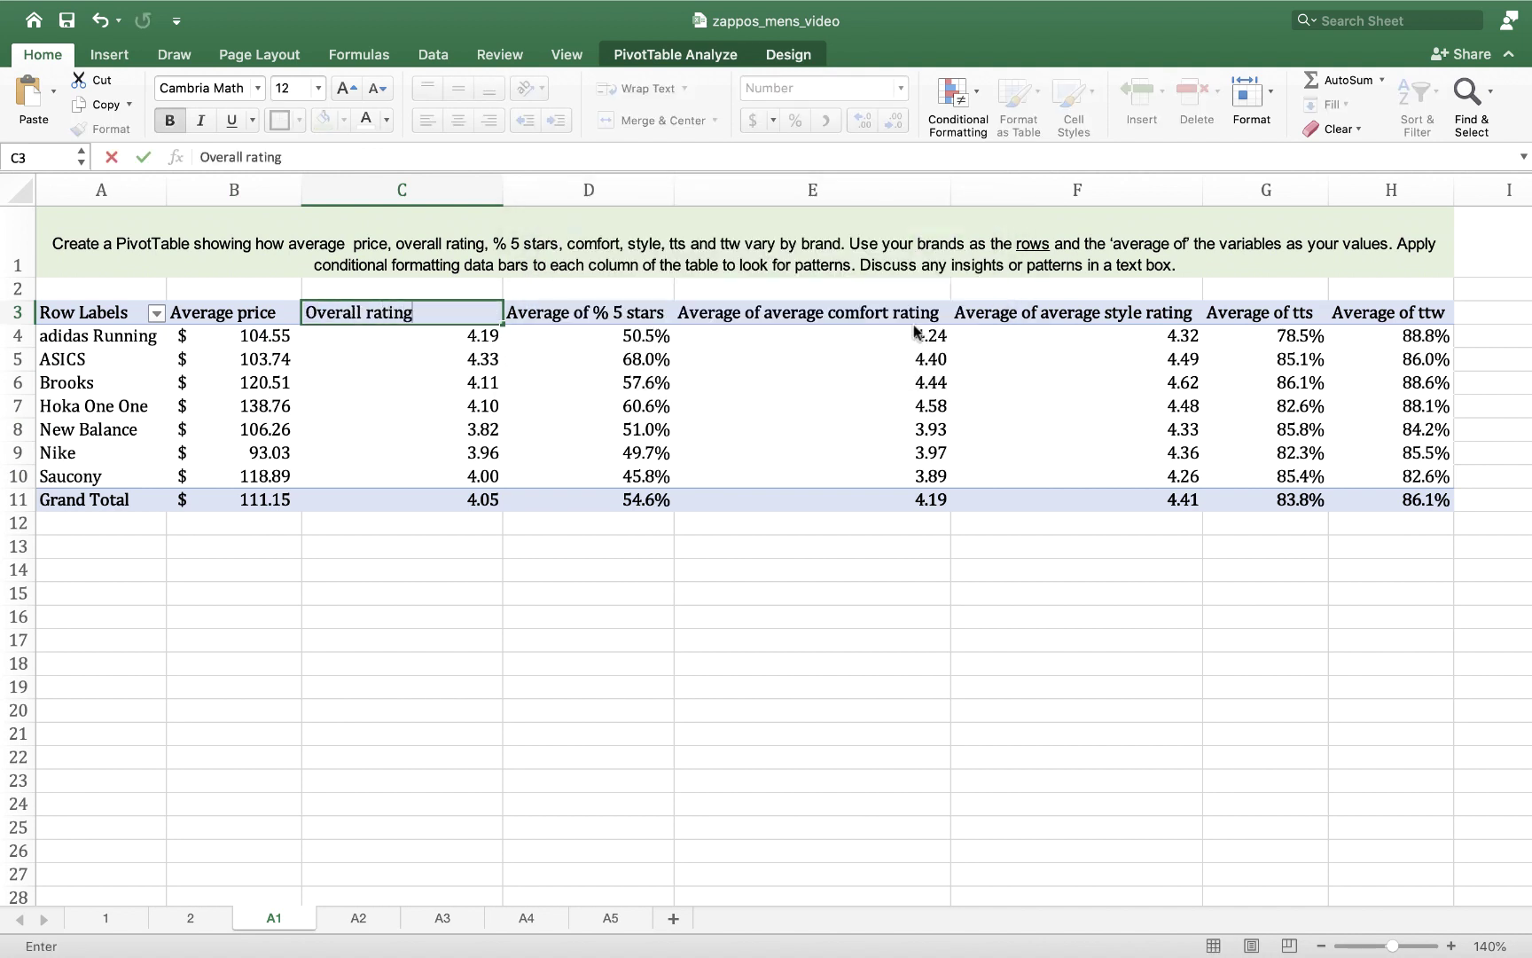
click(561, 309)
click(931, 335)
key(Escape)
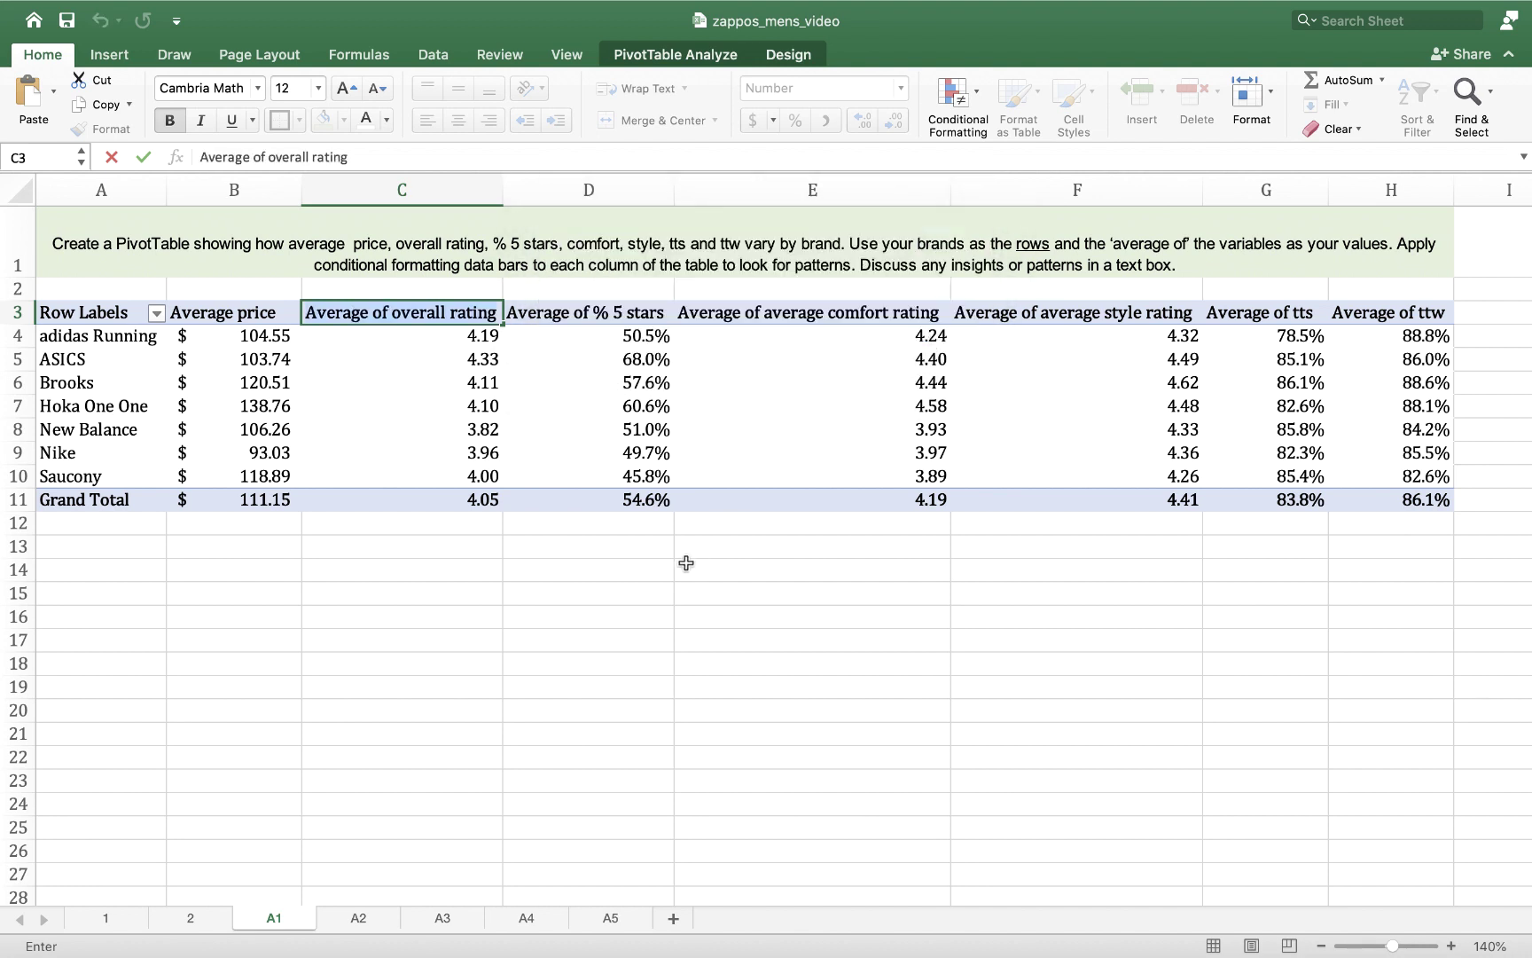
click(688, 568)
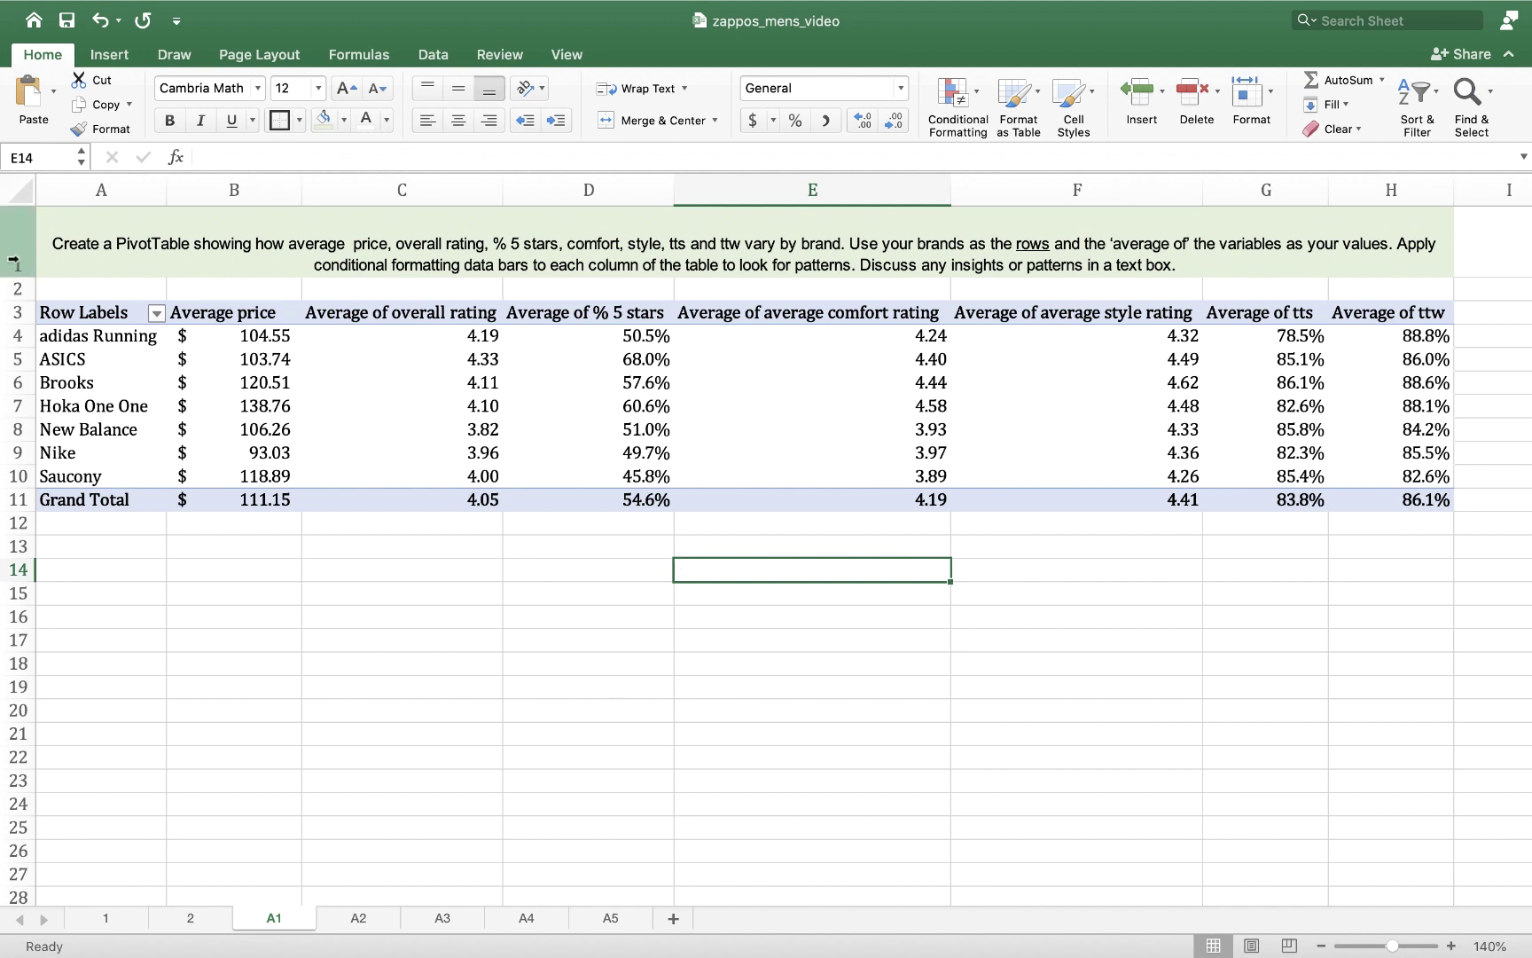
- Select the whole of row 3, the PivotTable's header row
click(17, 313)
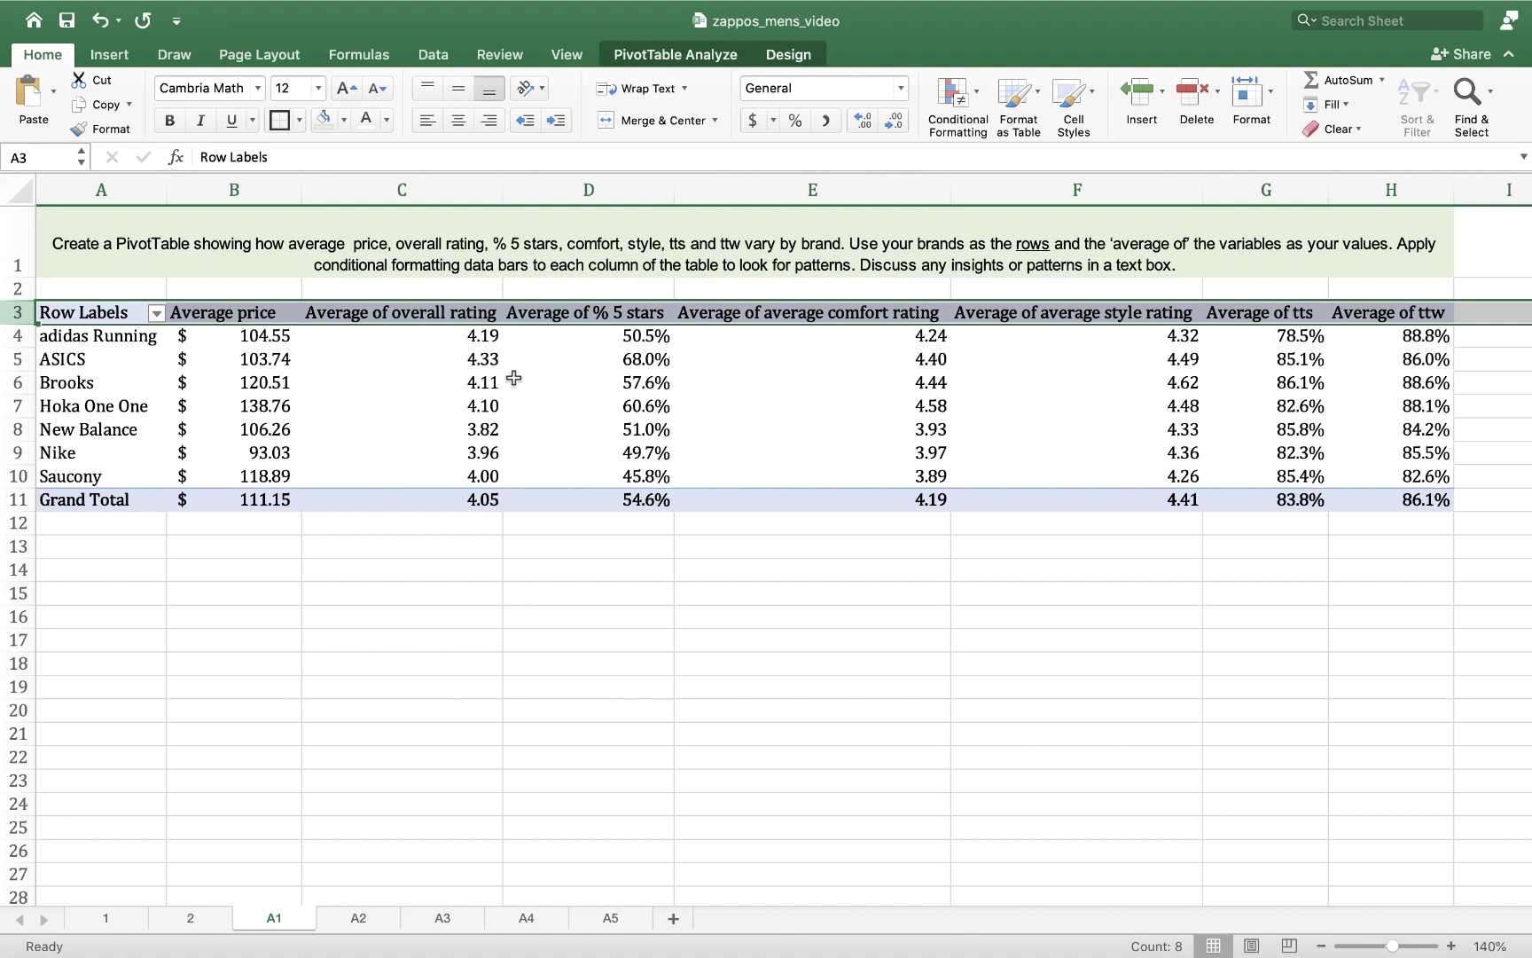
- Wrap the row 3 header text, narrow columns B–H, and heighten row 3 to 48 pixels
click(661, 92)
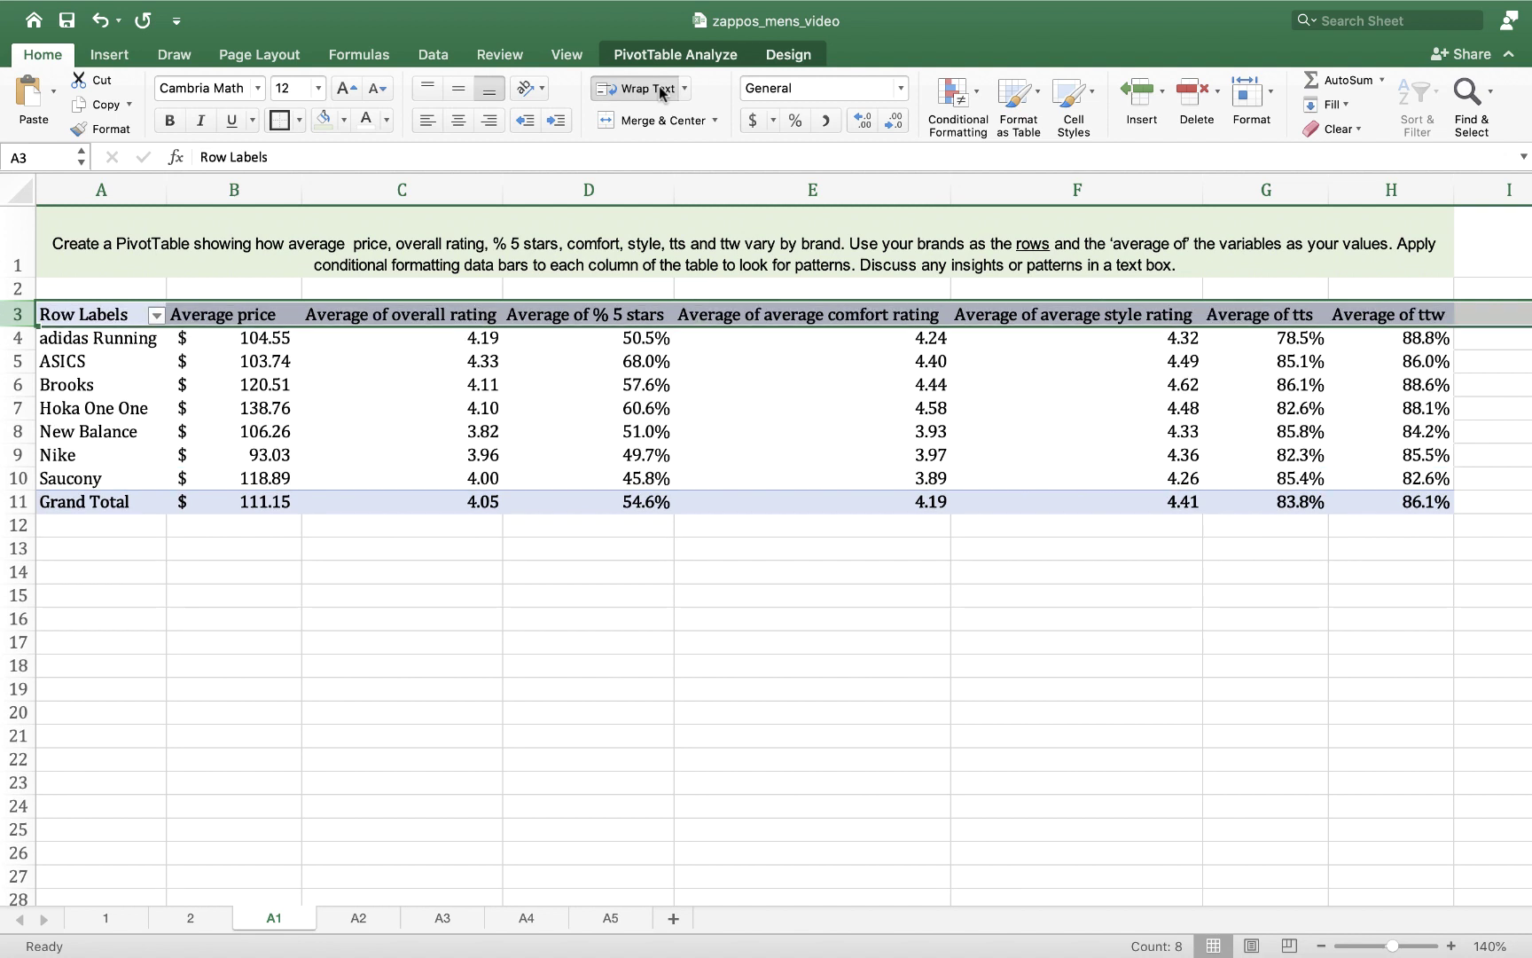
drag(234, 190, 1400, 194)
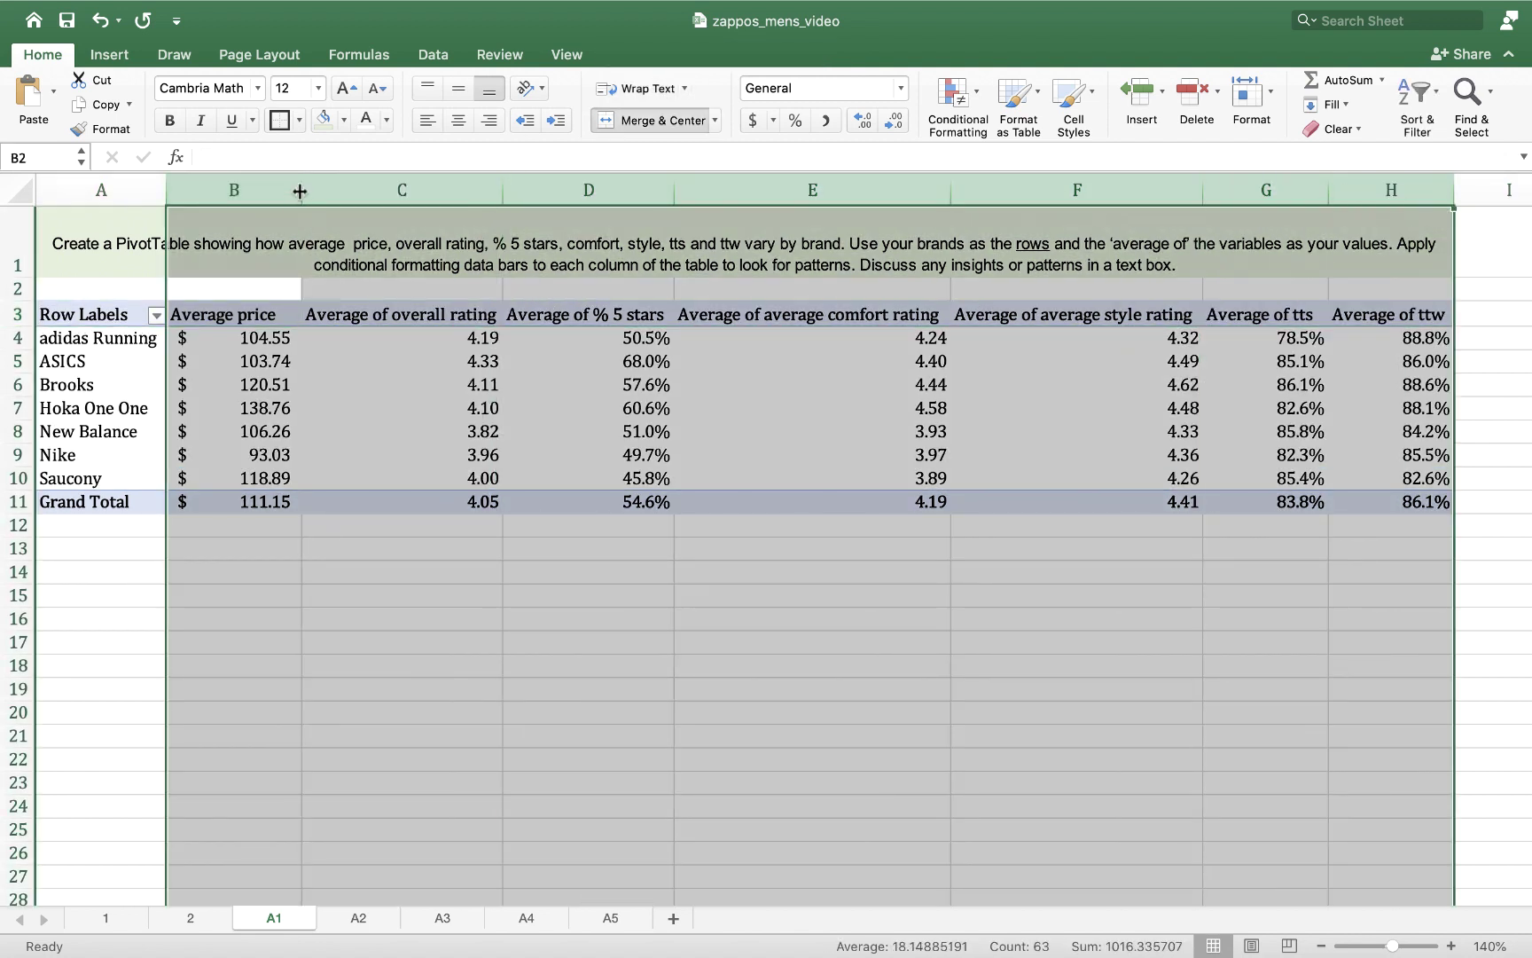
drag(300, 191, 278, 190)
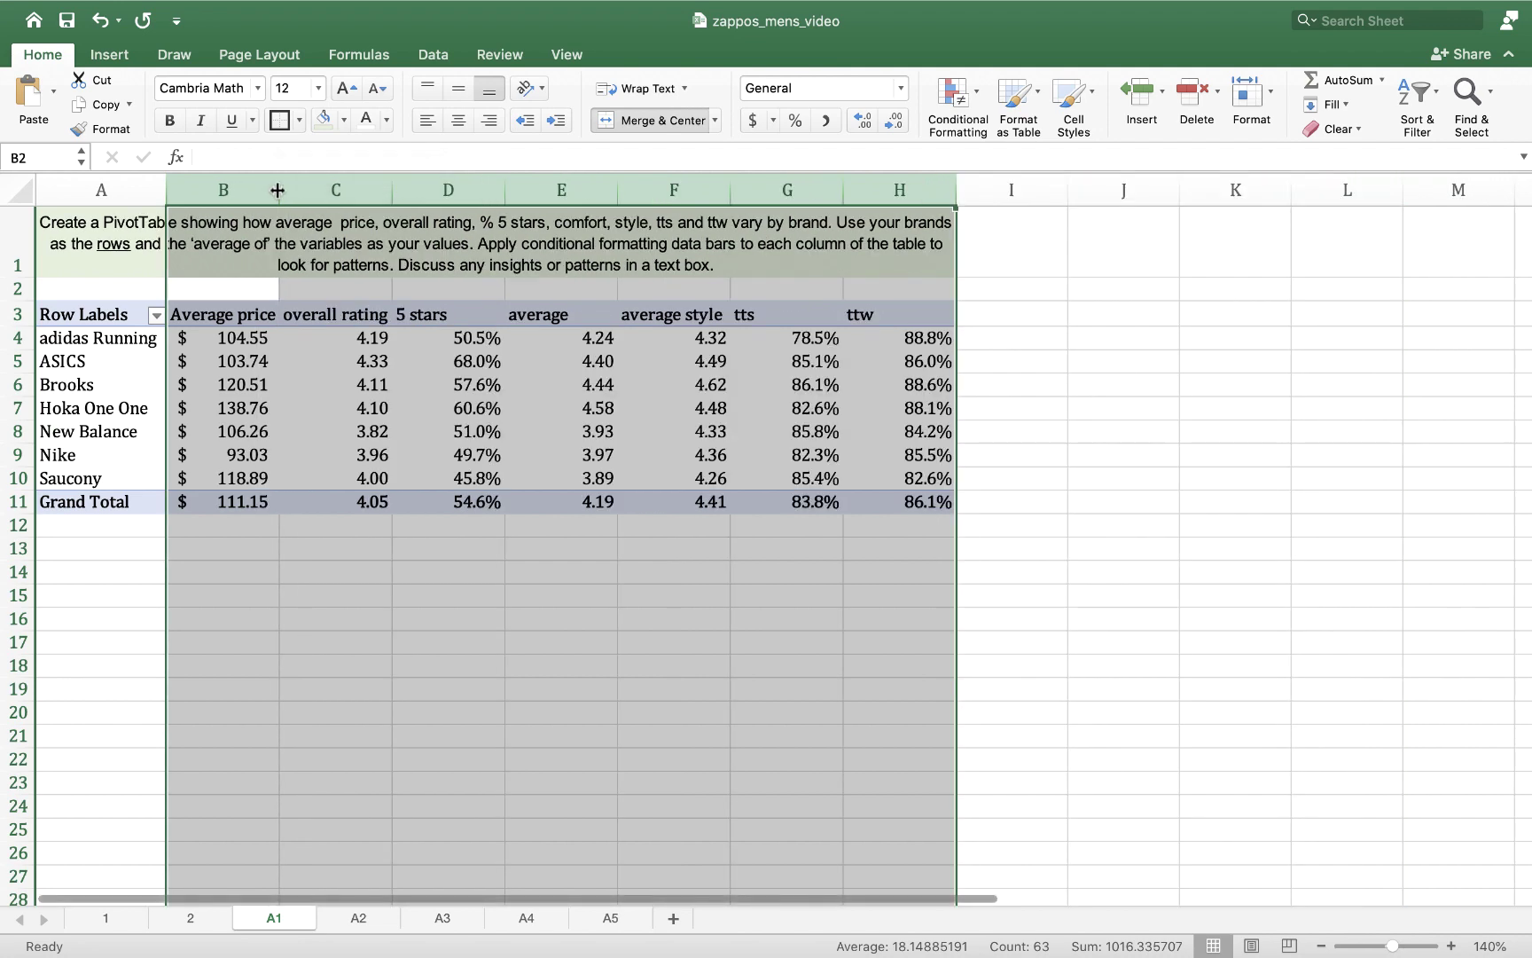
click(8, 316)
drag(20, 325, 21, 372)
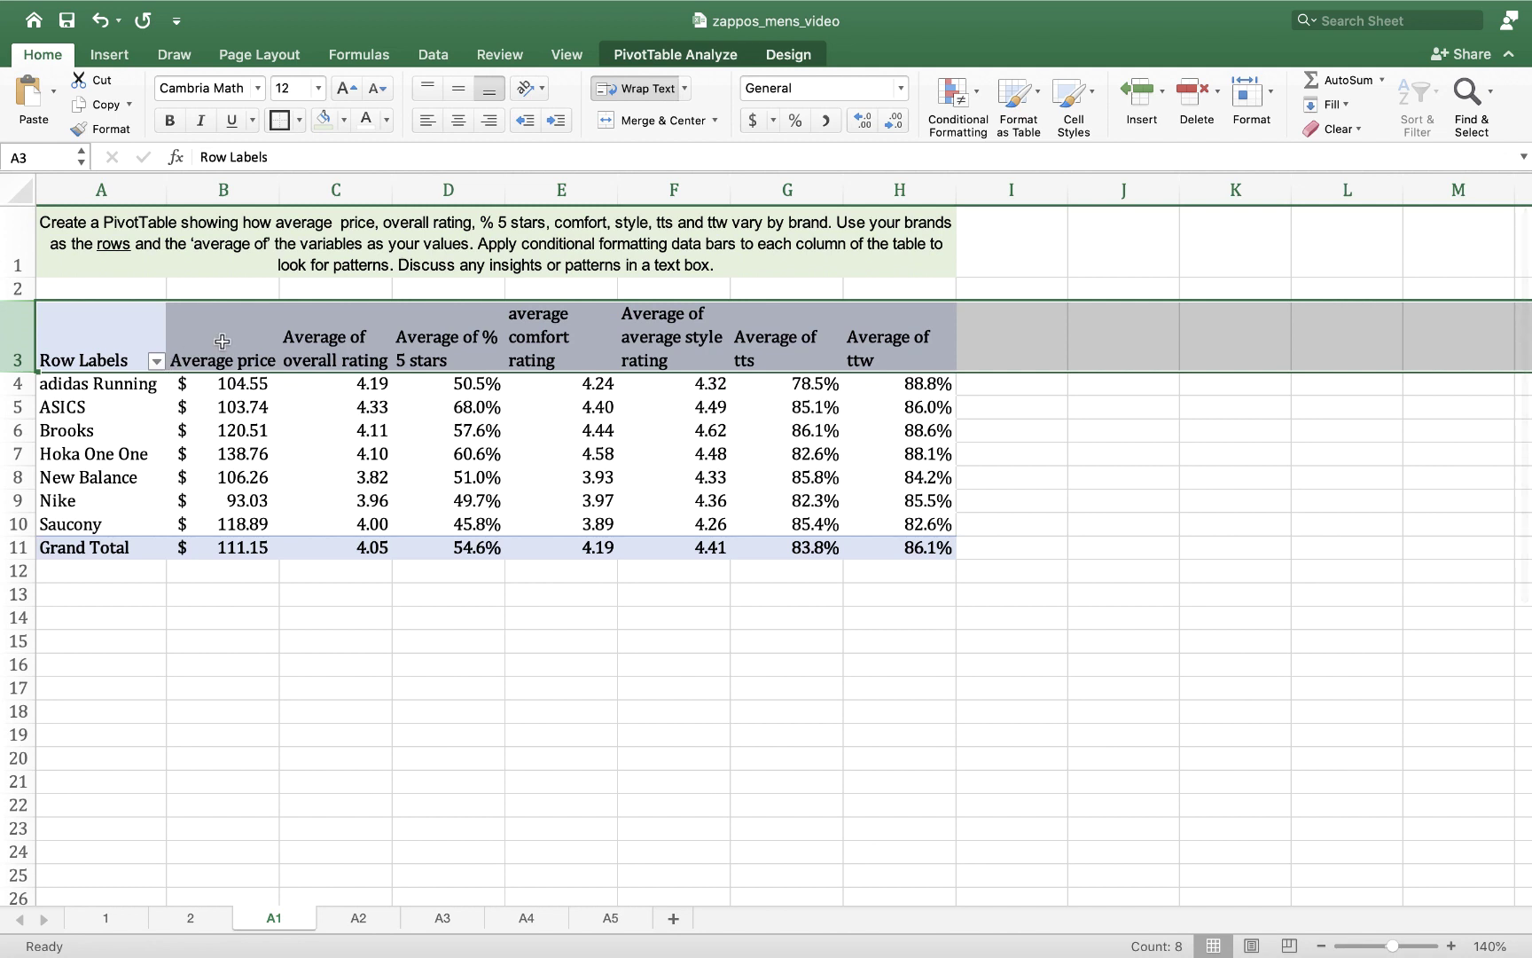
click(222, 341)
- Centre the PivotTable's headers and values across B3:H11
drag(222, 341, 903, 552)
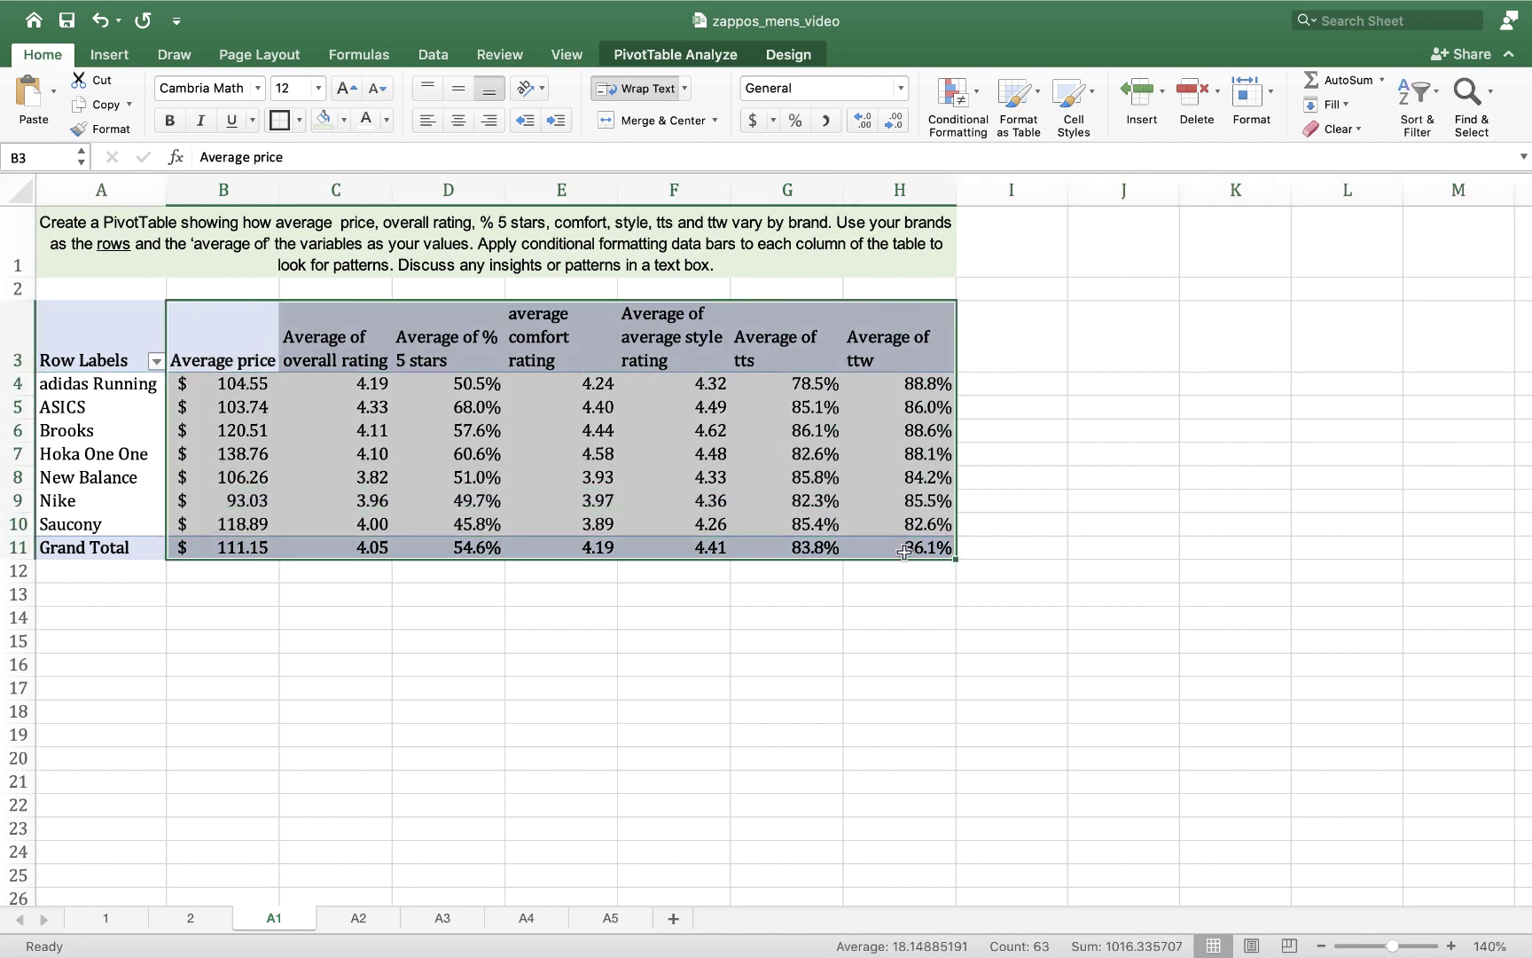
click(460, 122)
click(456, 665)
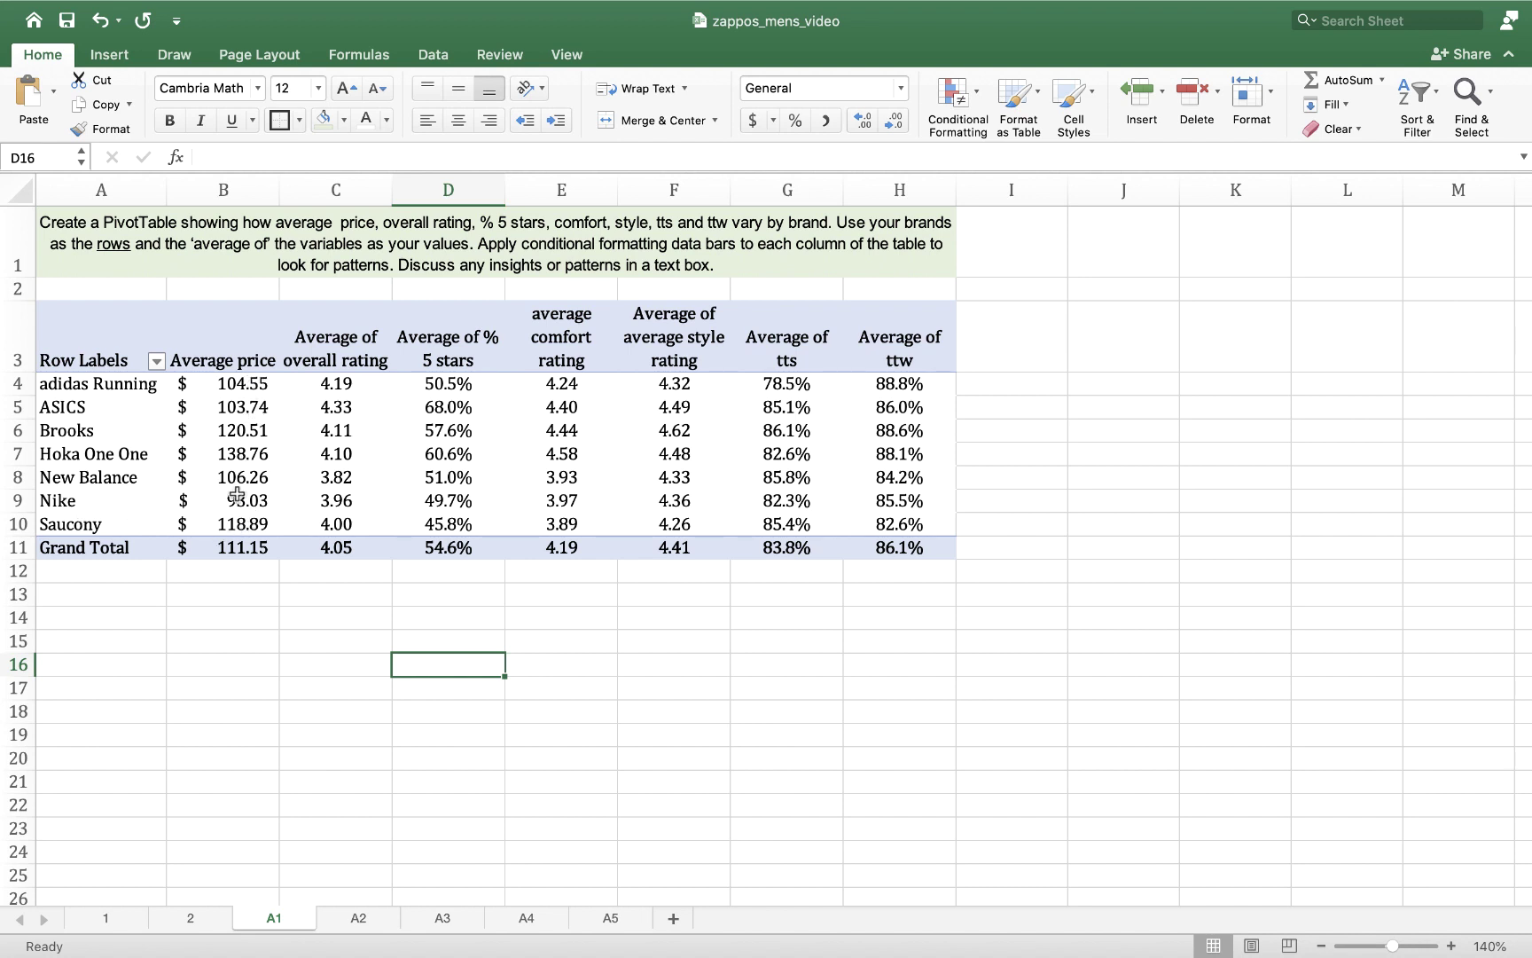
click(247, 449)
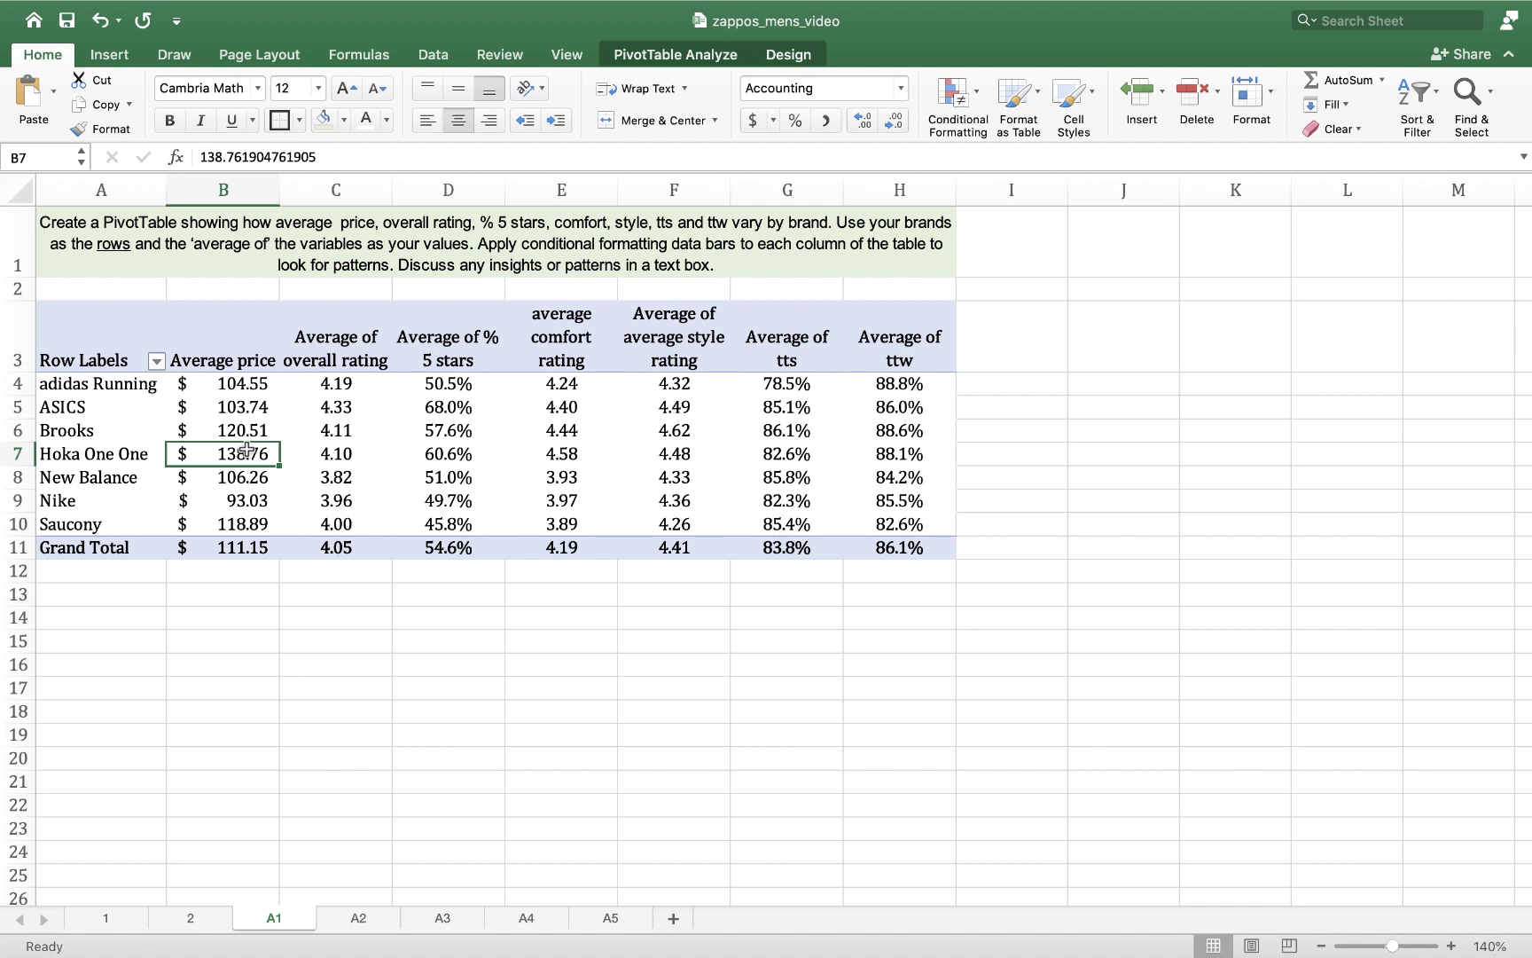
click(276, 637)
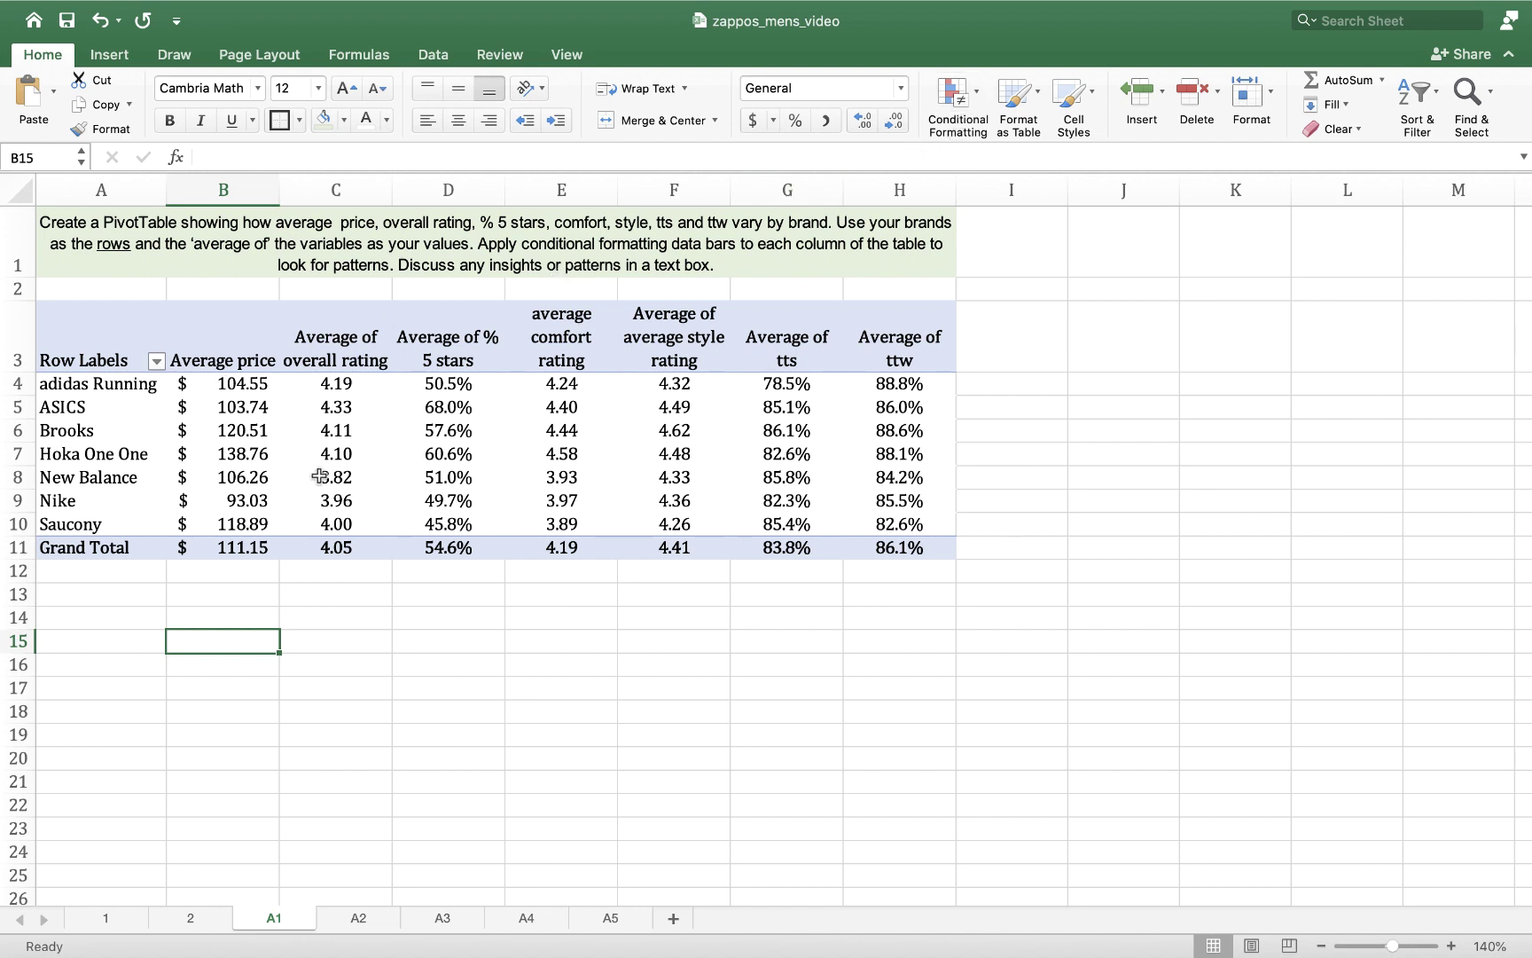
- Apply Green Data Bar (Gradient Fill) to the brands' average prices in B4:B10
click(238, 383)
drag(237, 383, 244, 524)
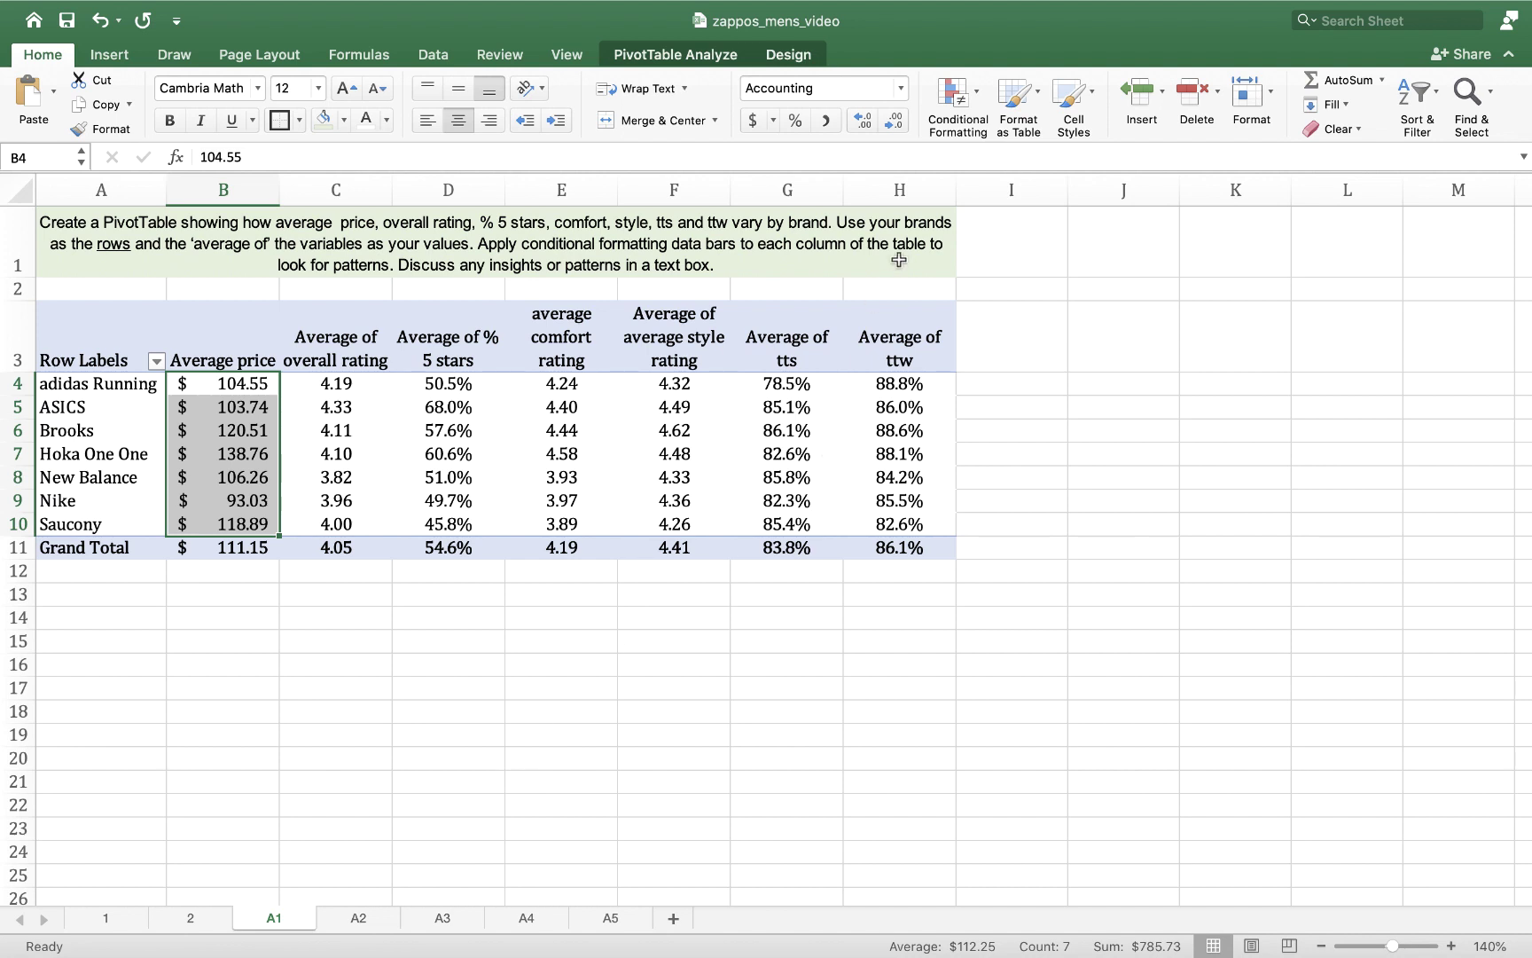
click(978, 95)
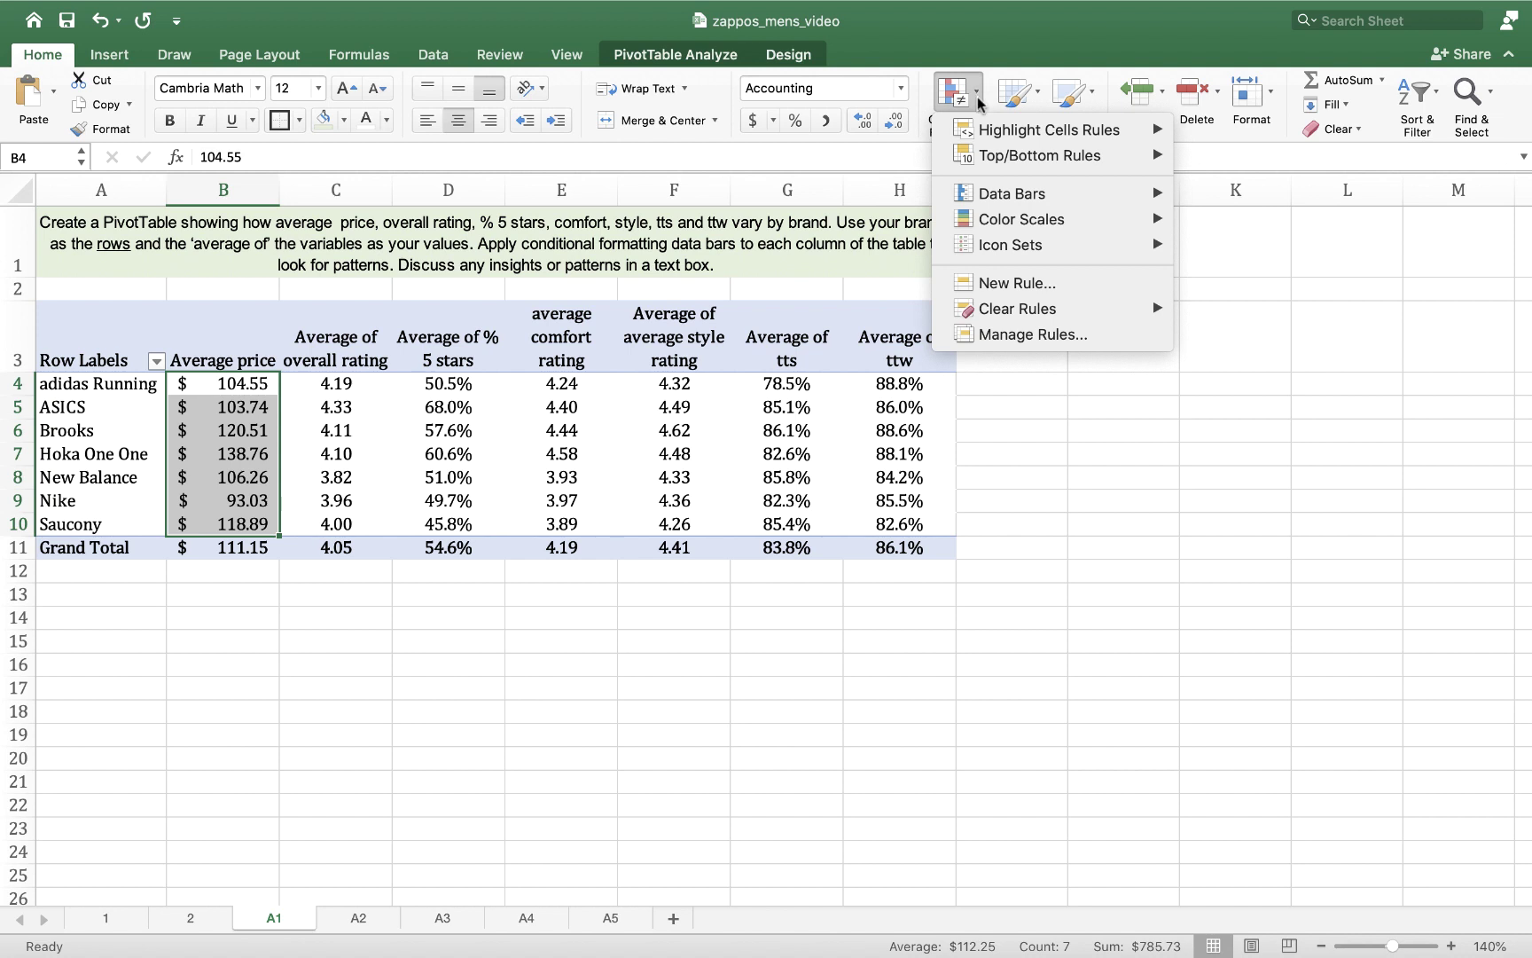
mouse_move(1000, 204)
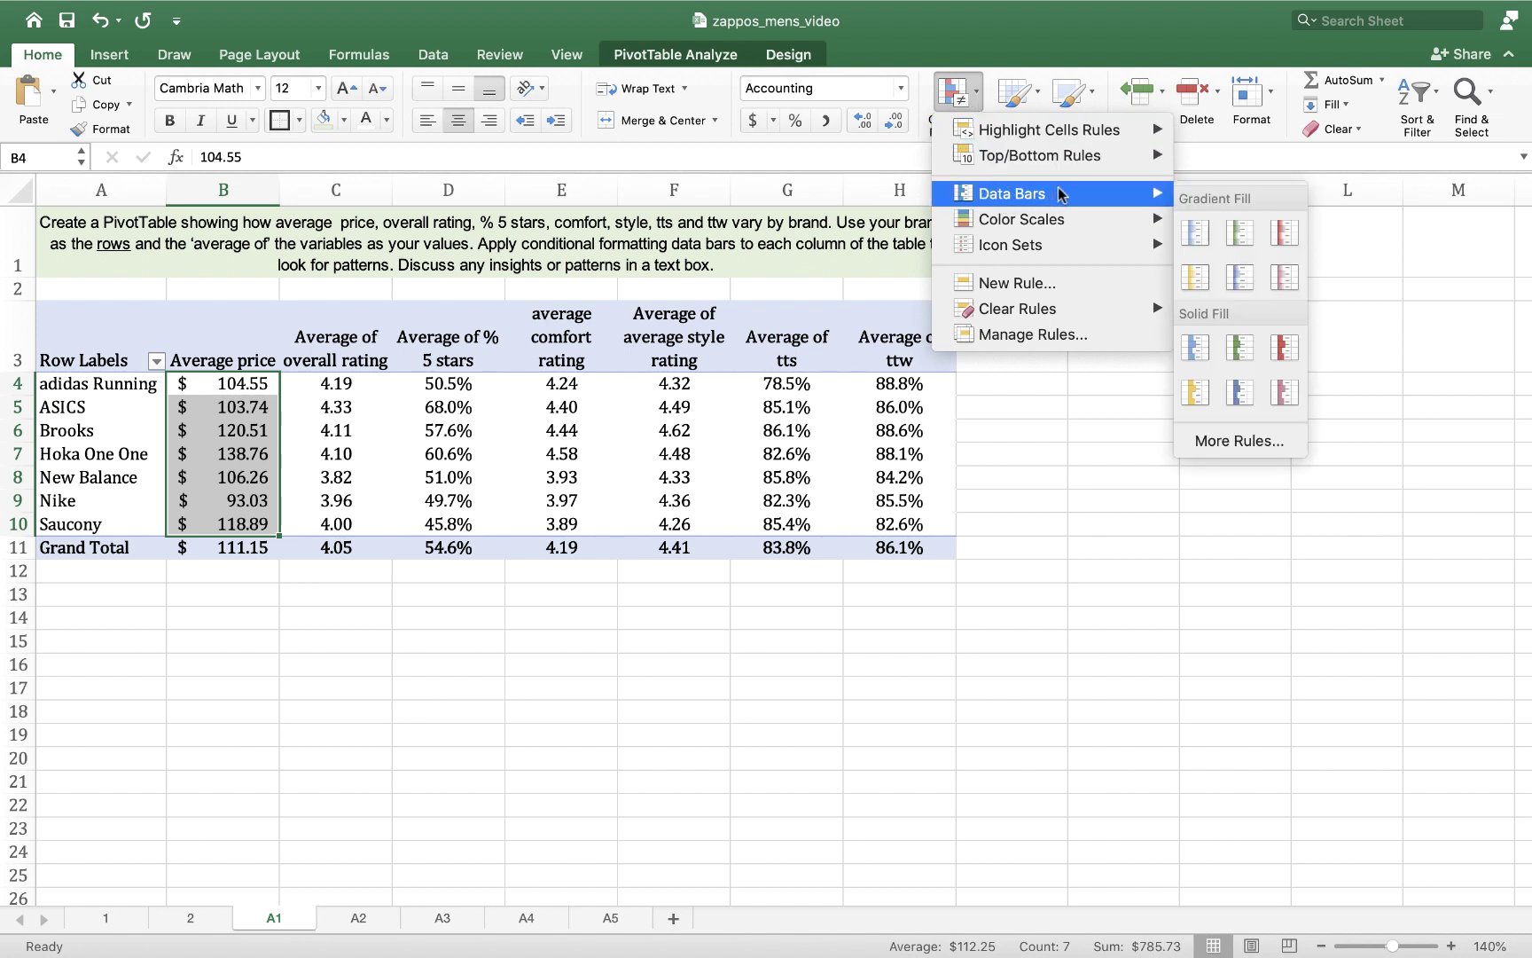
click(1240, 235)
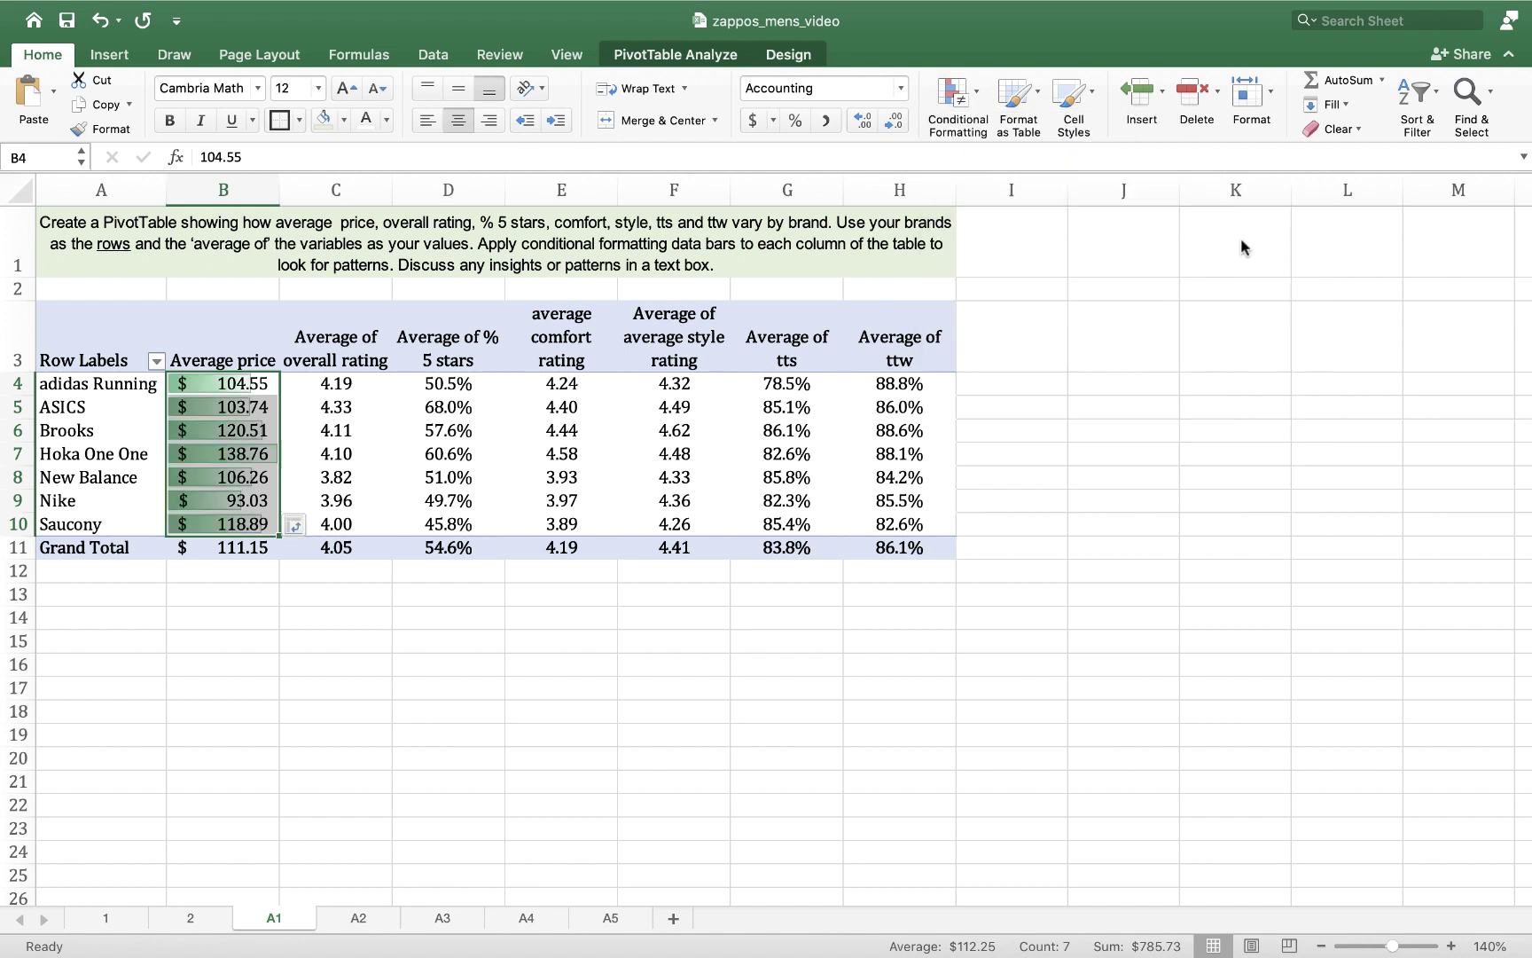
click(714, 614)
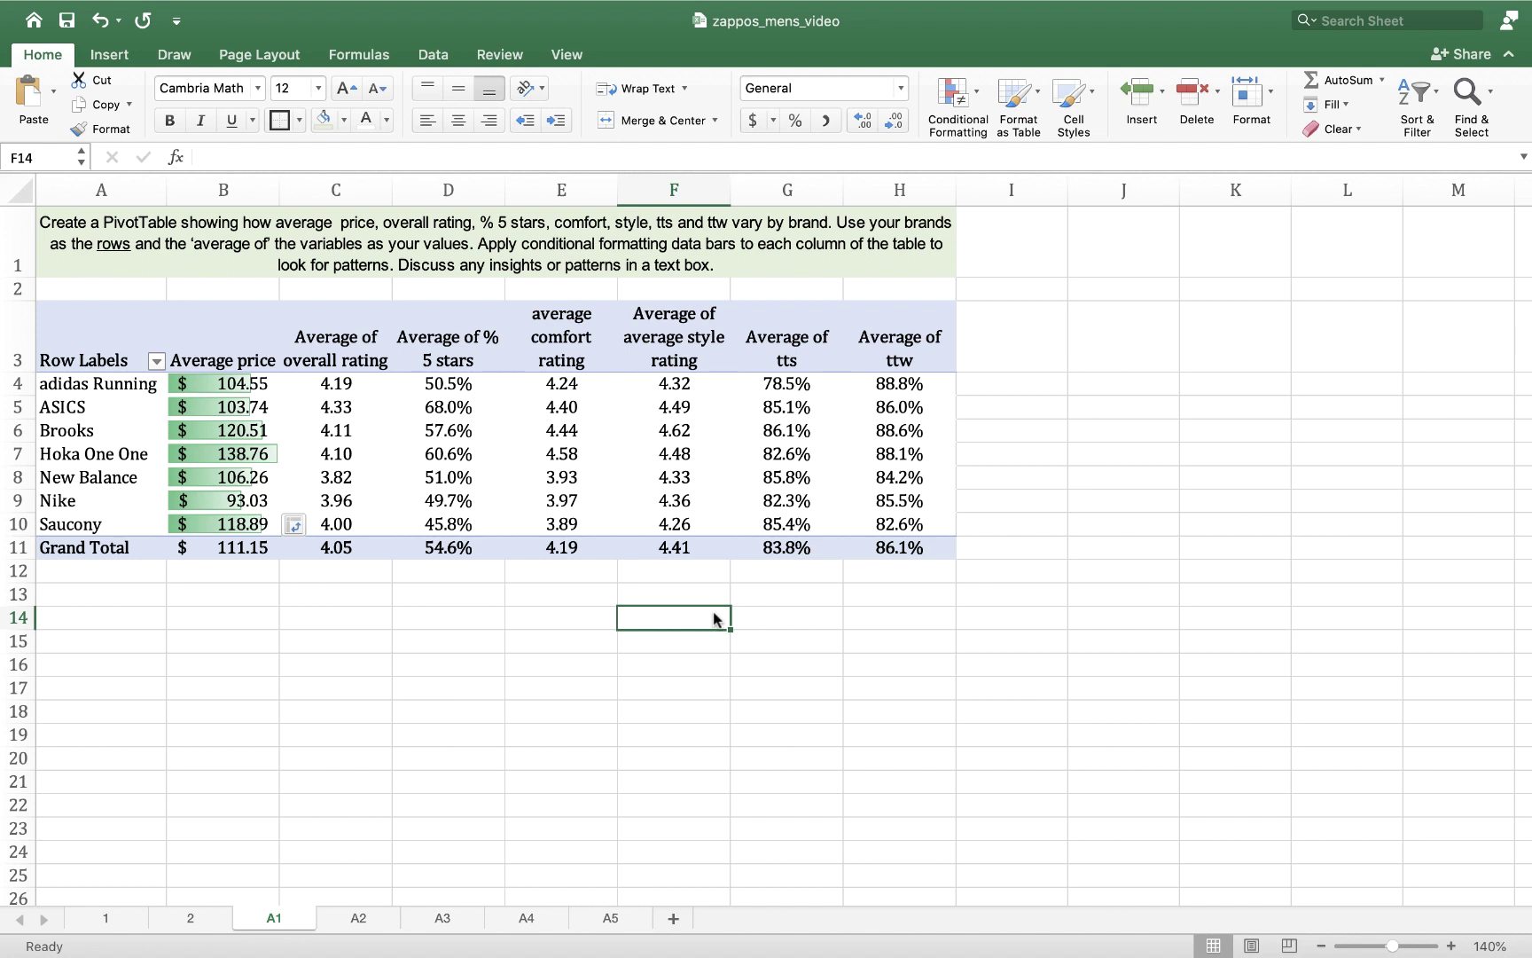
- Fill the instructions cell A1 with a light green theme colour
click(650, 263)
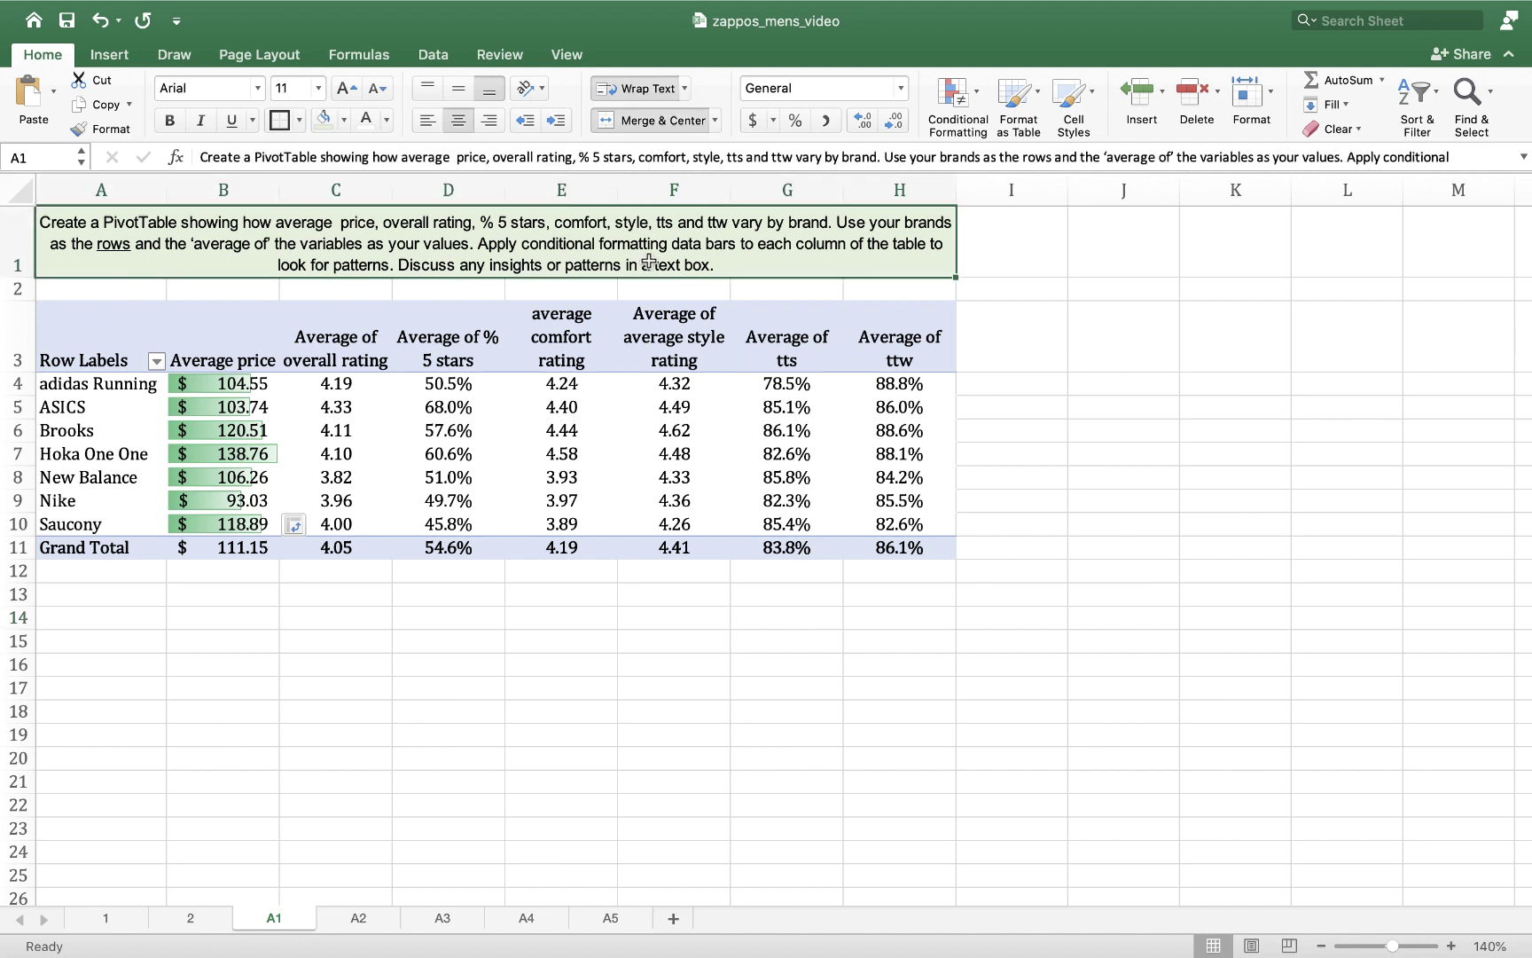
click(344, 119)
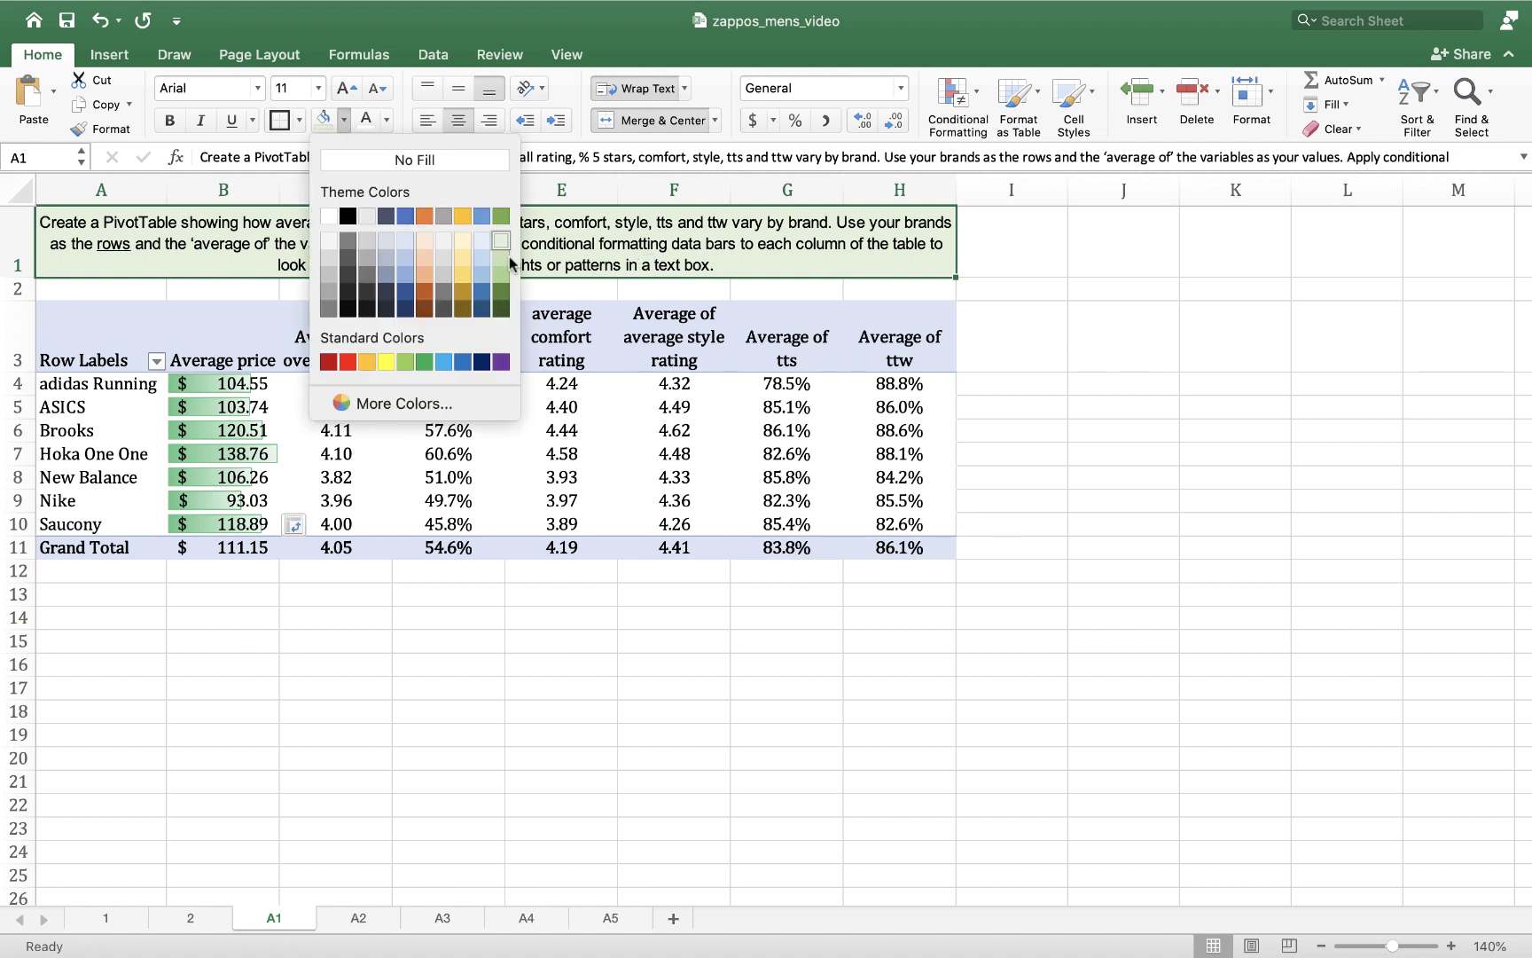
click(501, 263)
click(470, 612)
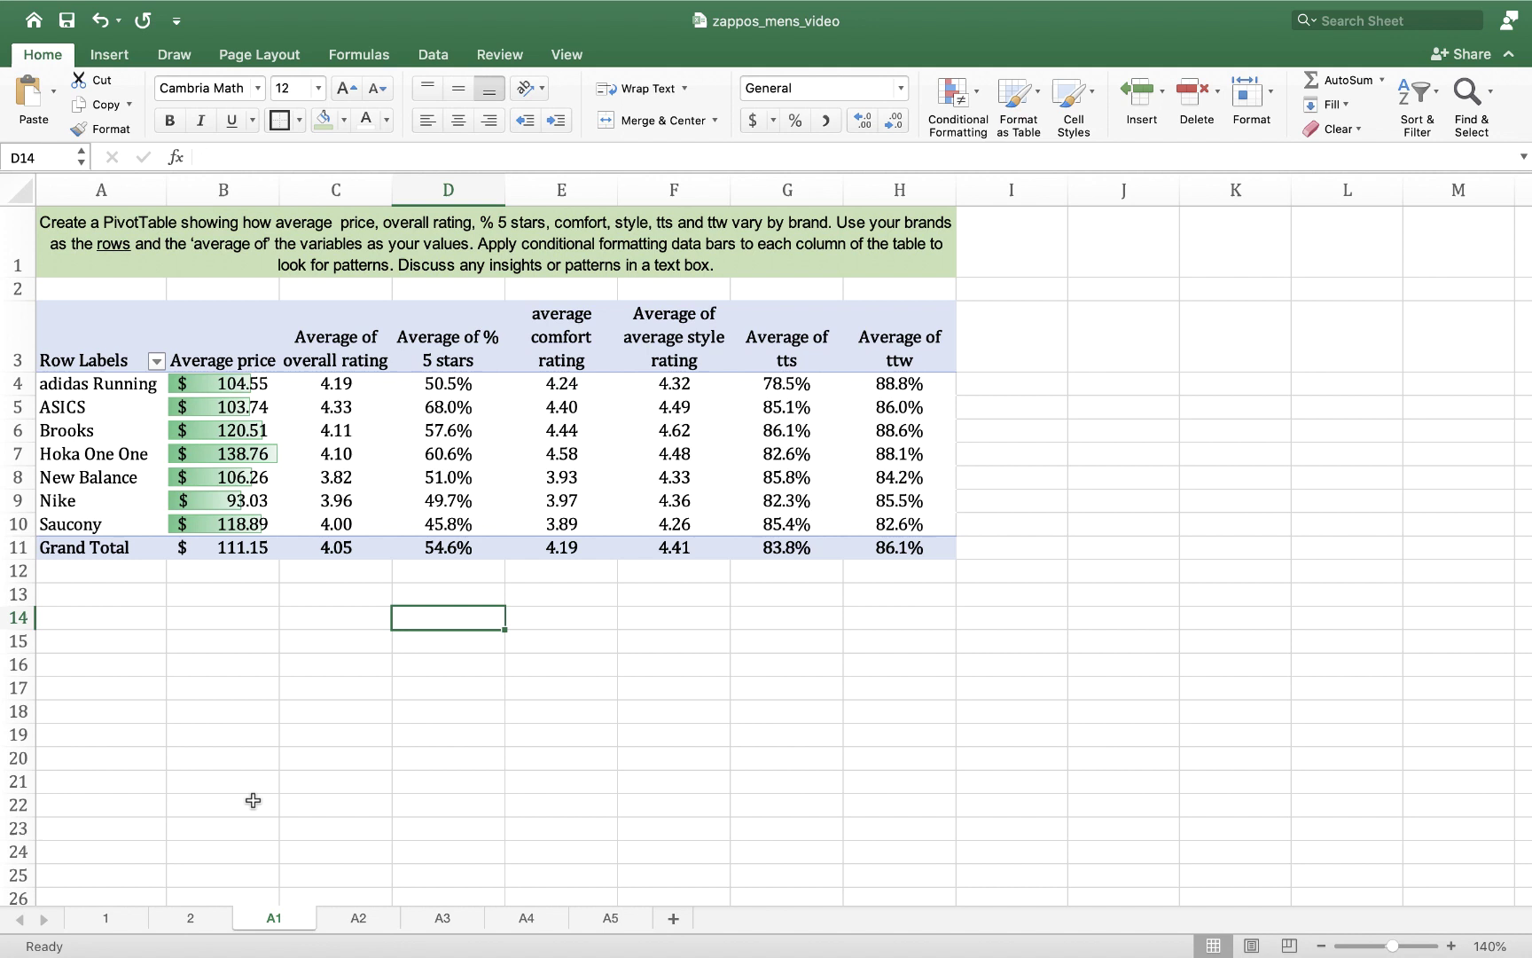
- Sort brands ascending by Average price, from Nike ($93.03) to Hoka One One ($138.76)
click(157, 363)
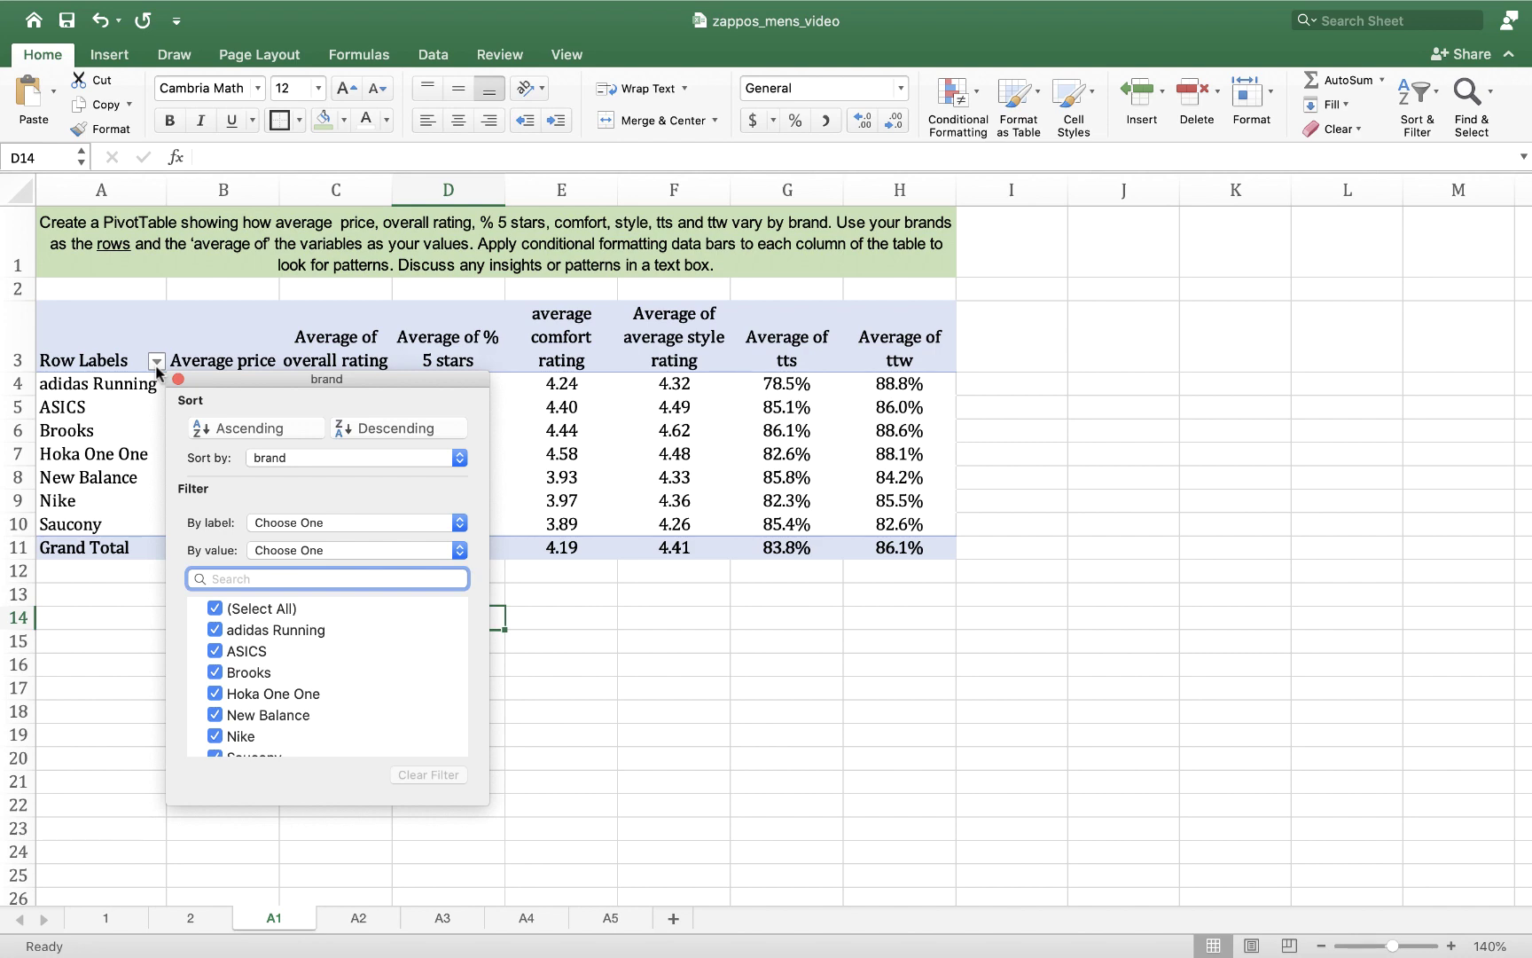
click(157, 362)
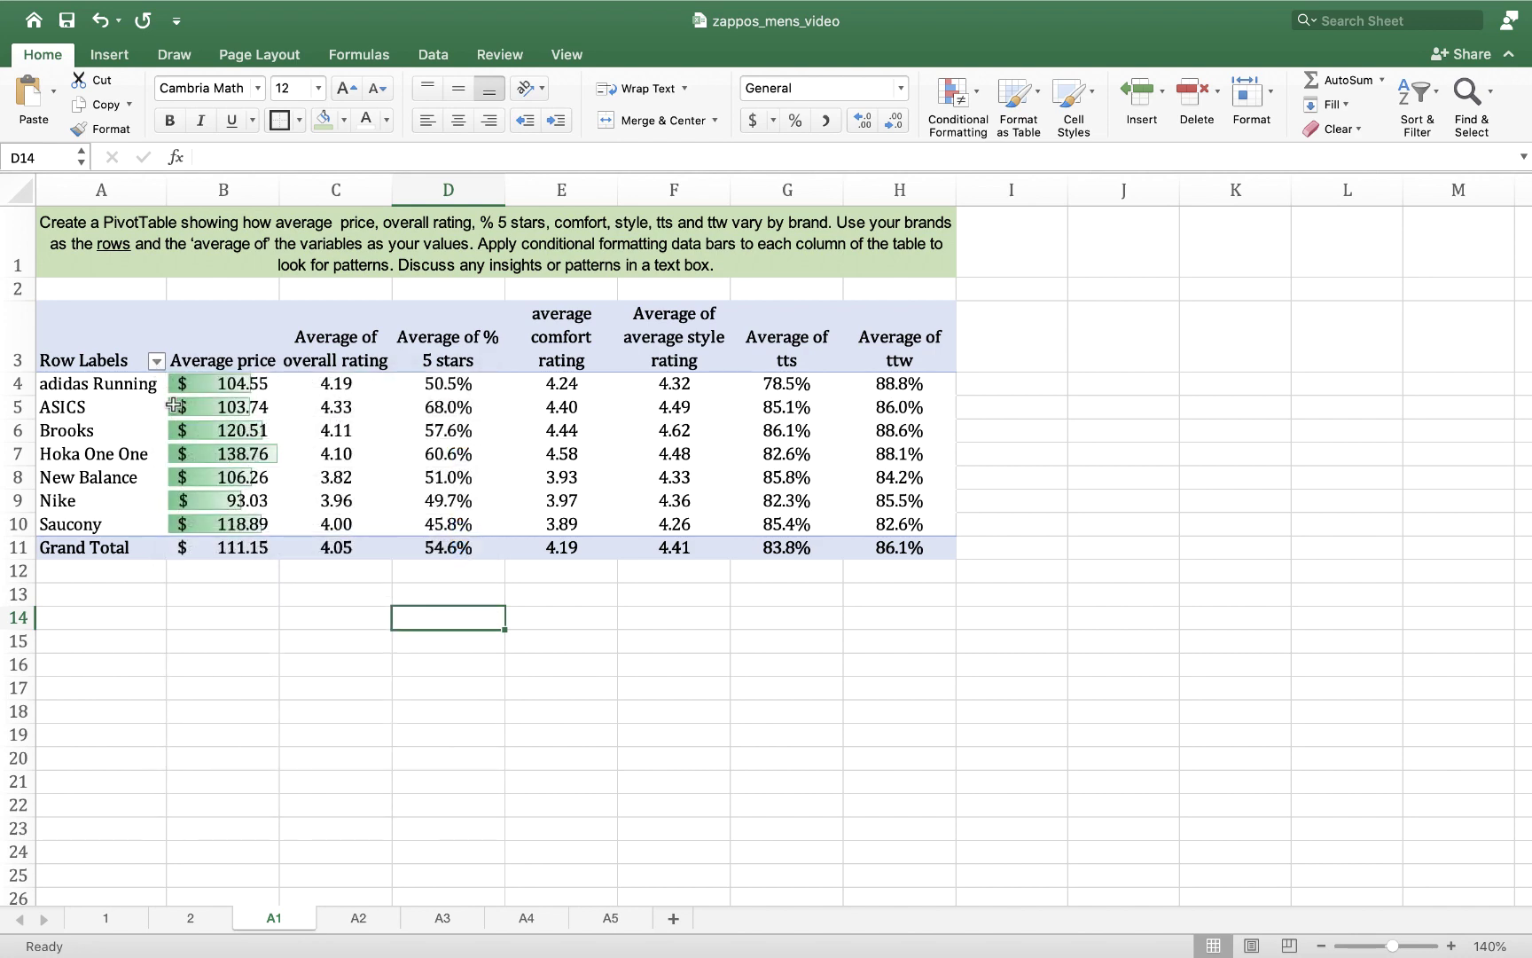
click(157, 362)
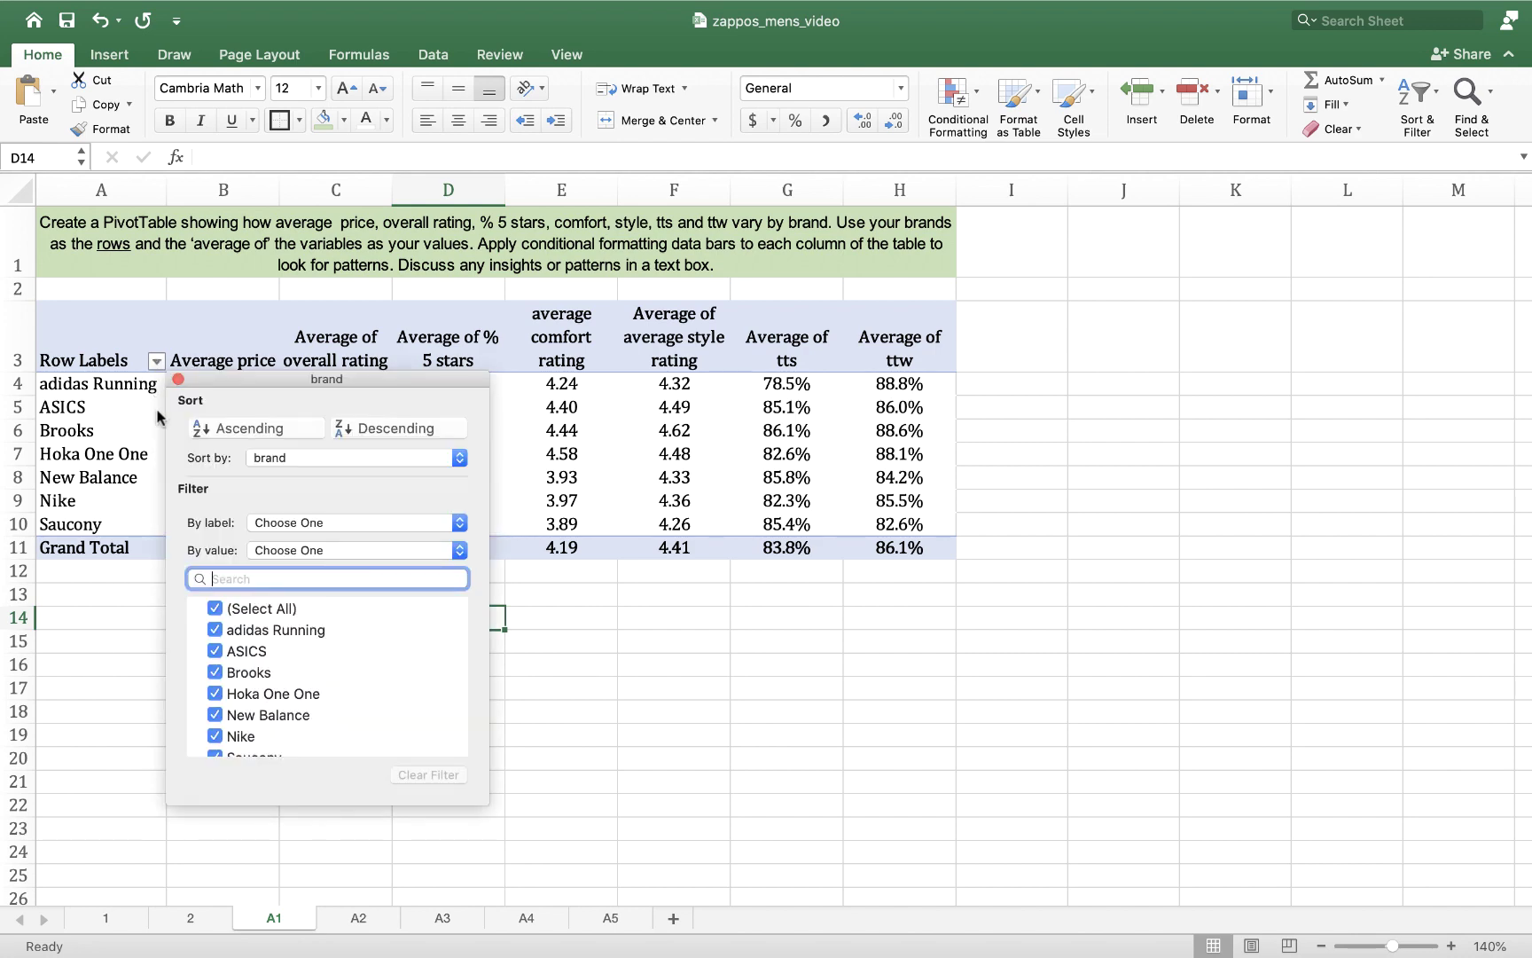
click(318, 460)
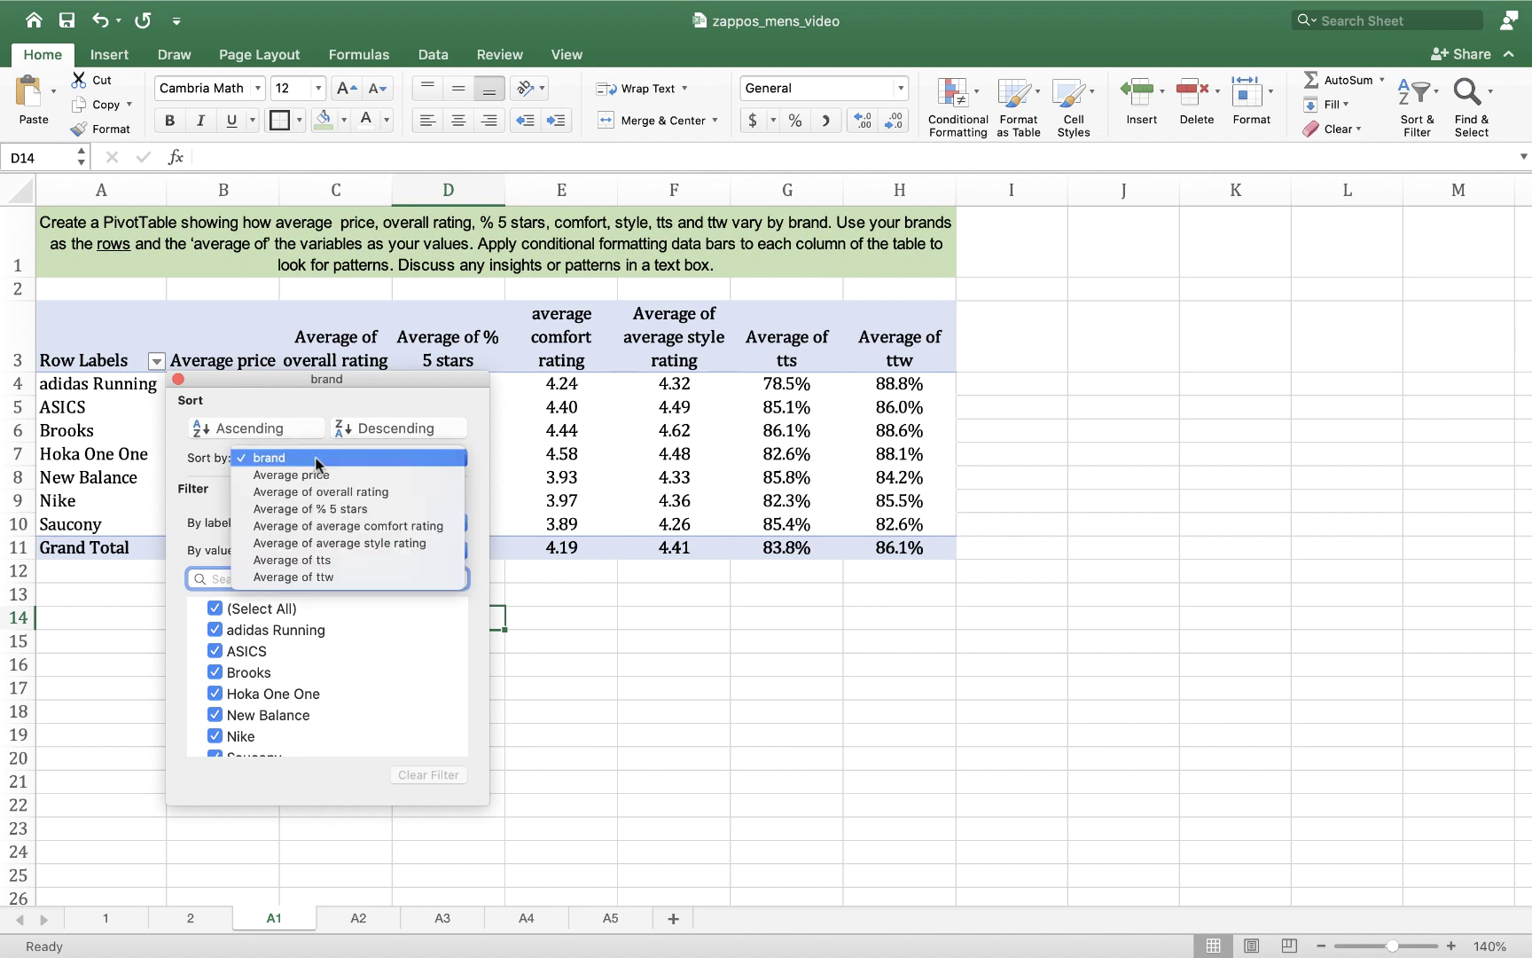
click(321, 477)
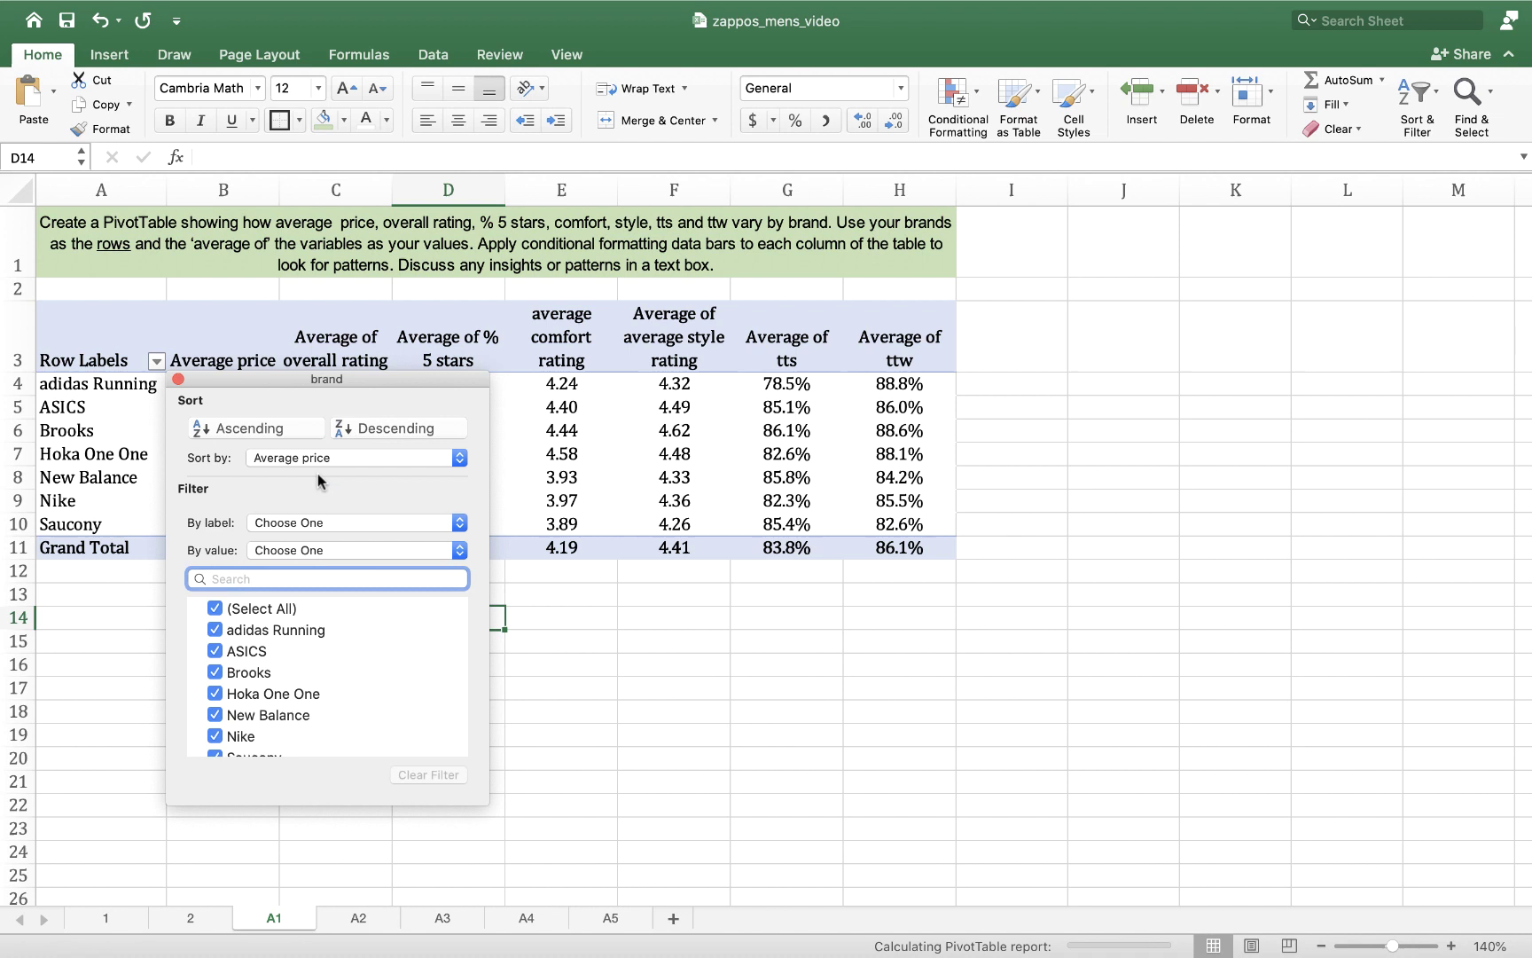
click(280, 426)
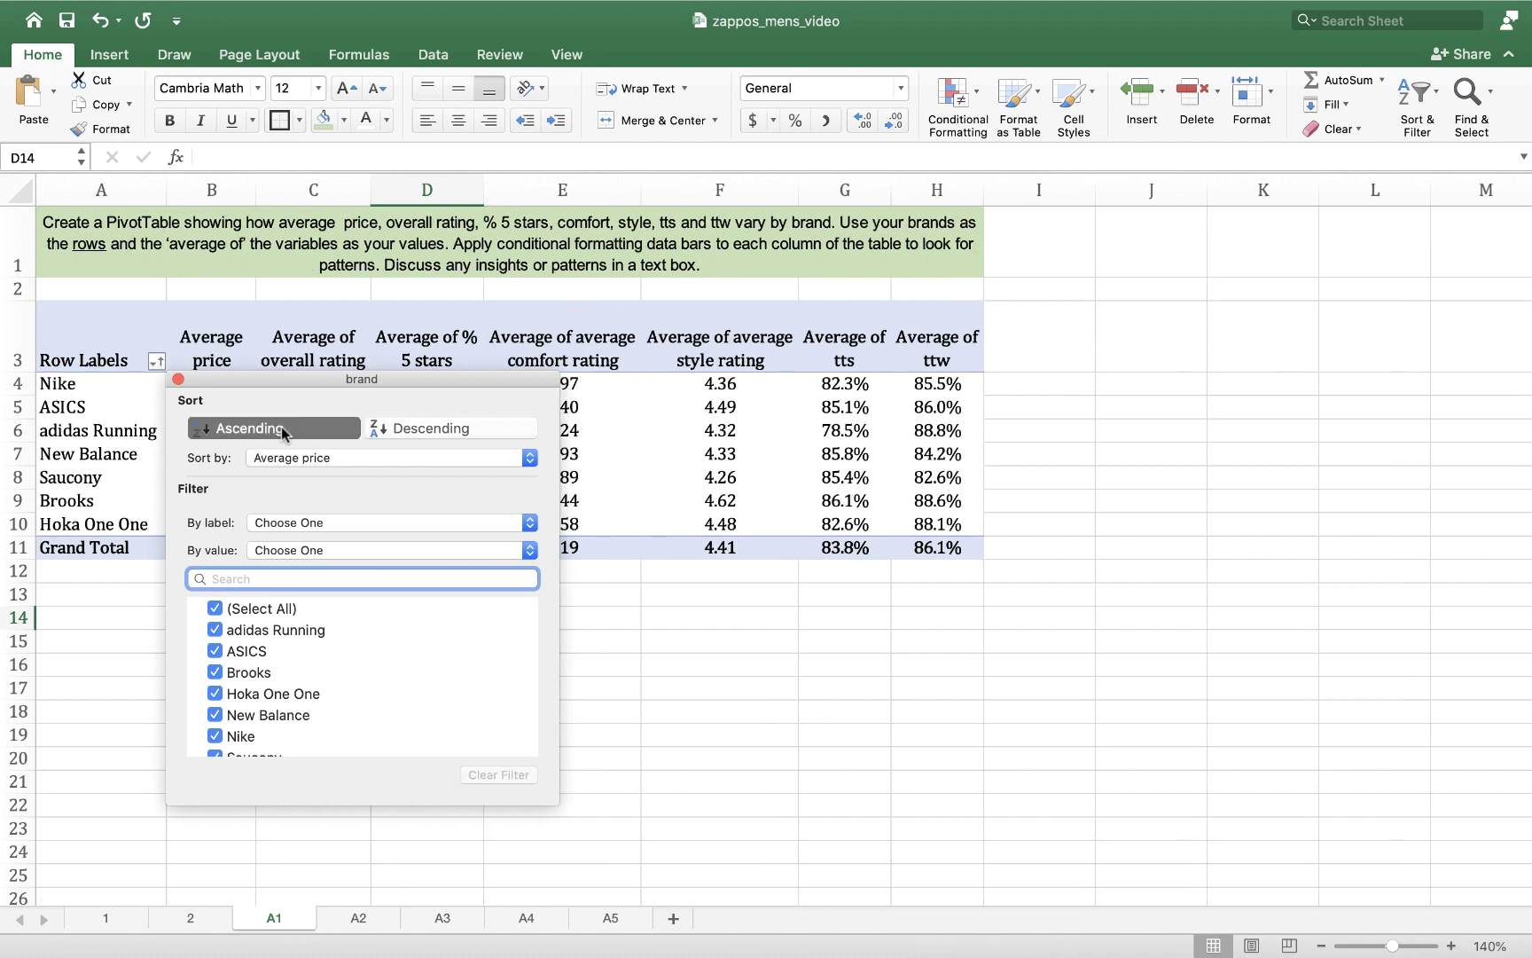
click(178, 379)
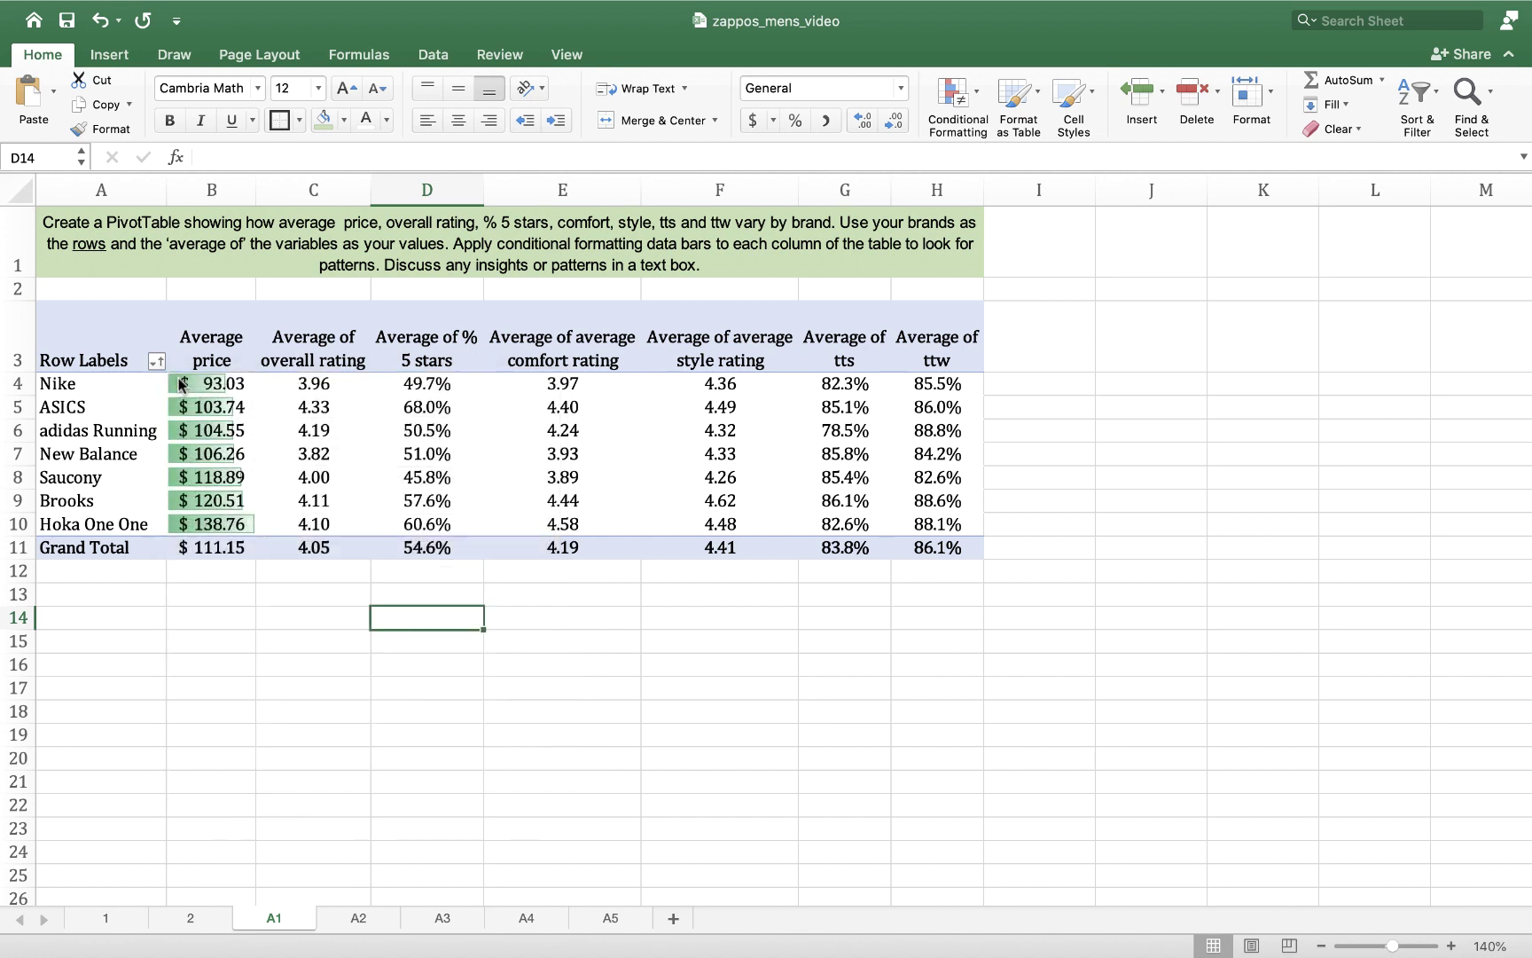
click(266, 673)
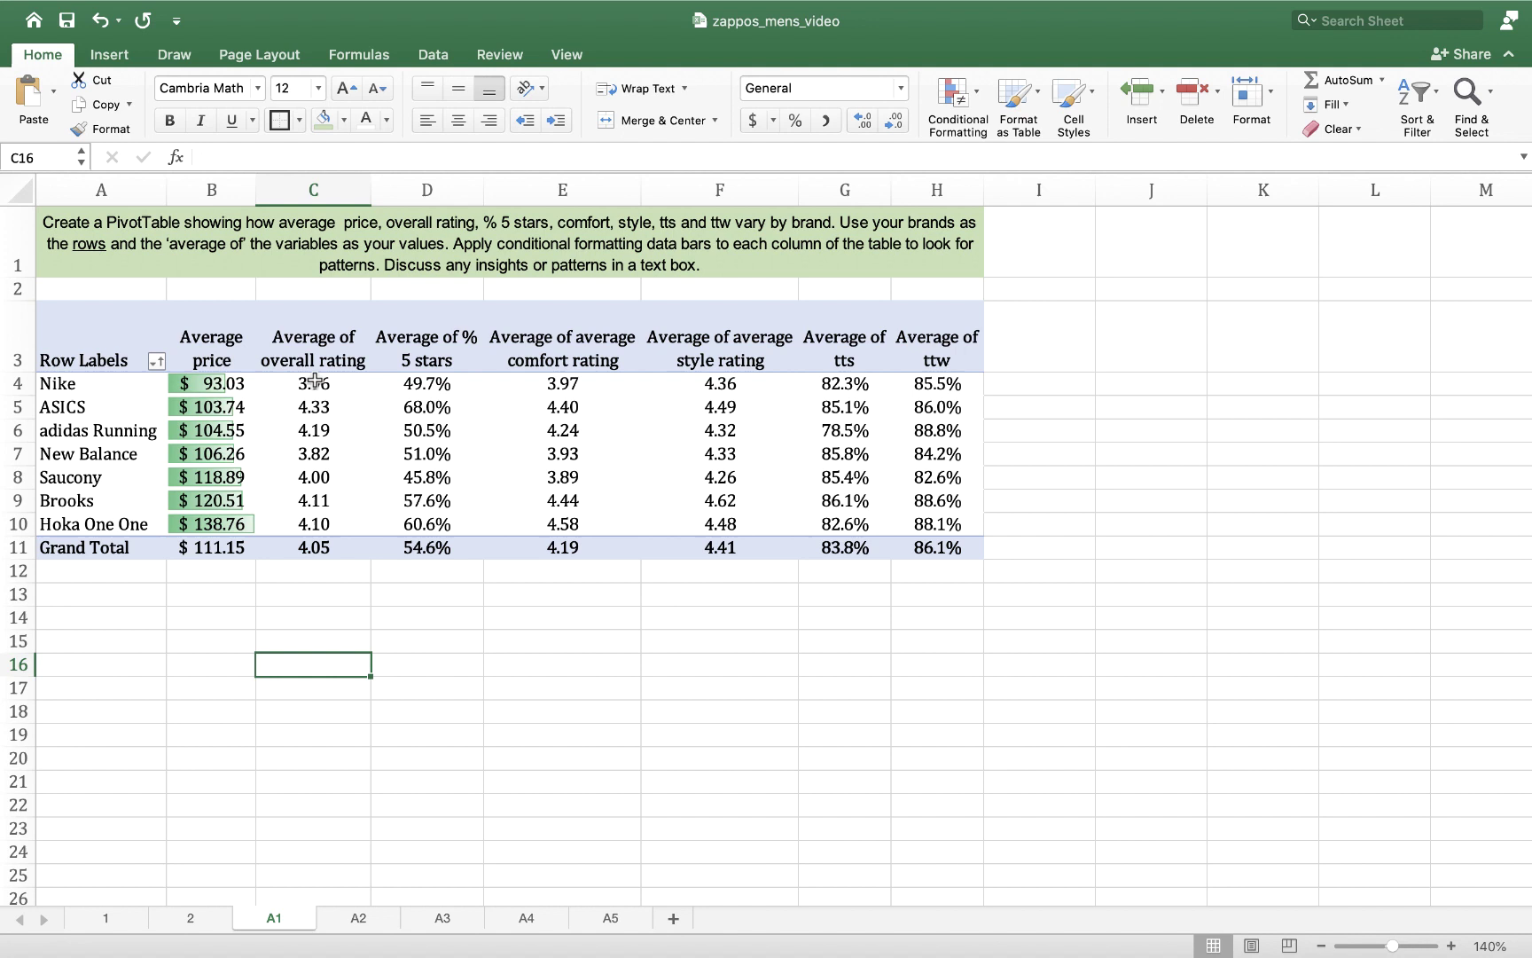
- Add green gradient data bars to the average overall rating values in C4:C10
drag(314, 381, 302, 526)
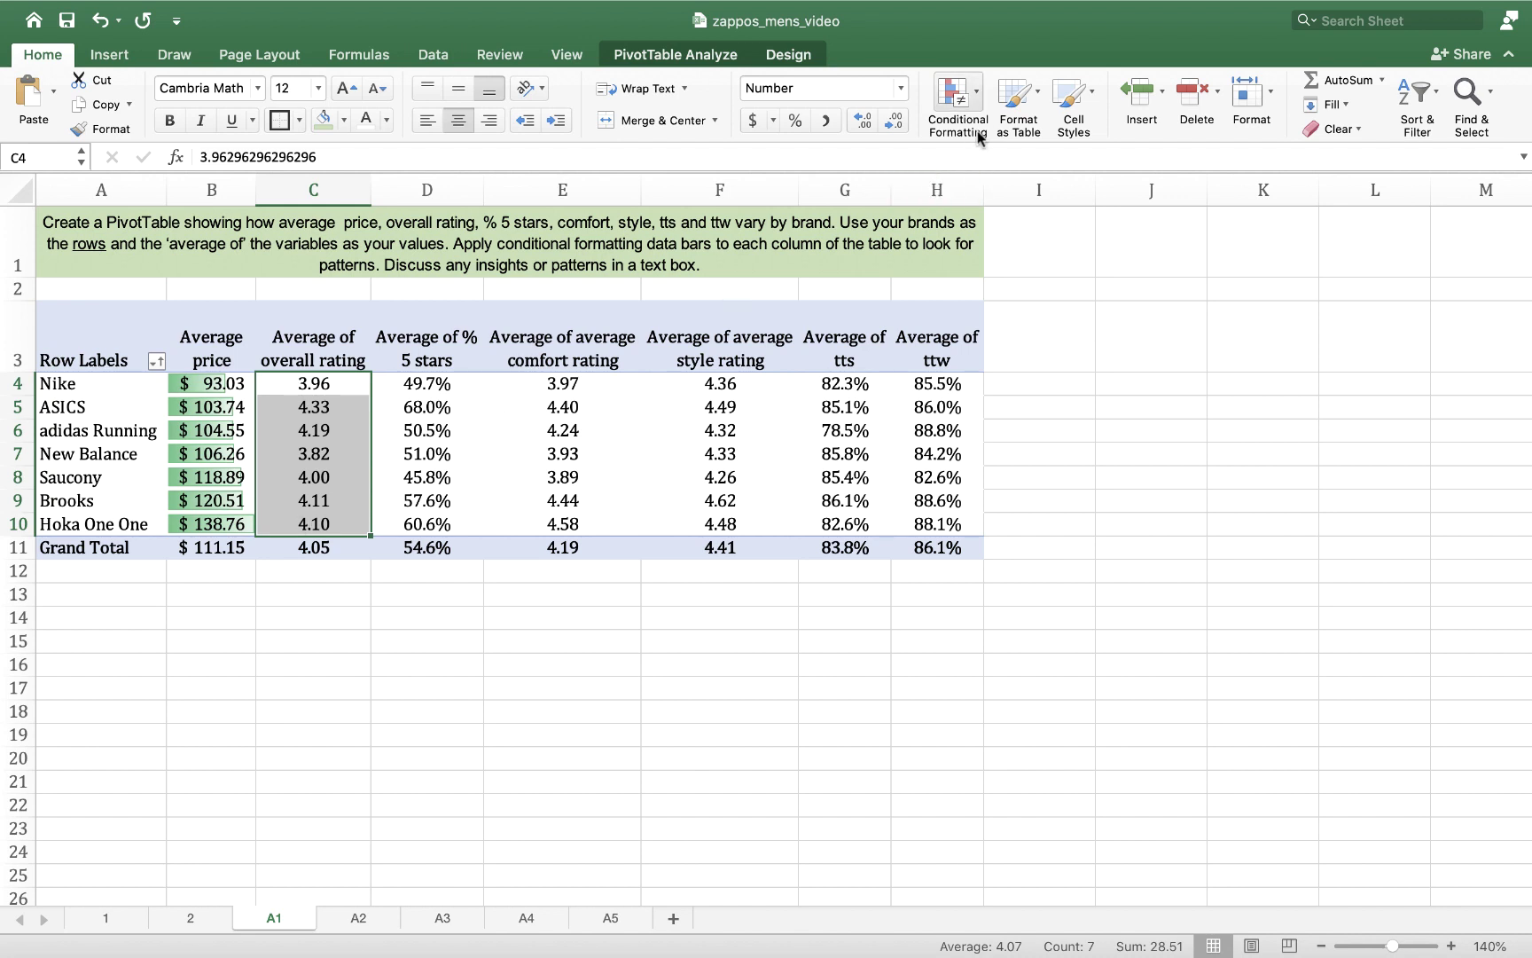
click(976, 100)
mouse_move(1007, 194)
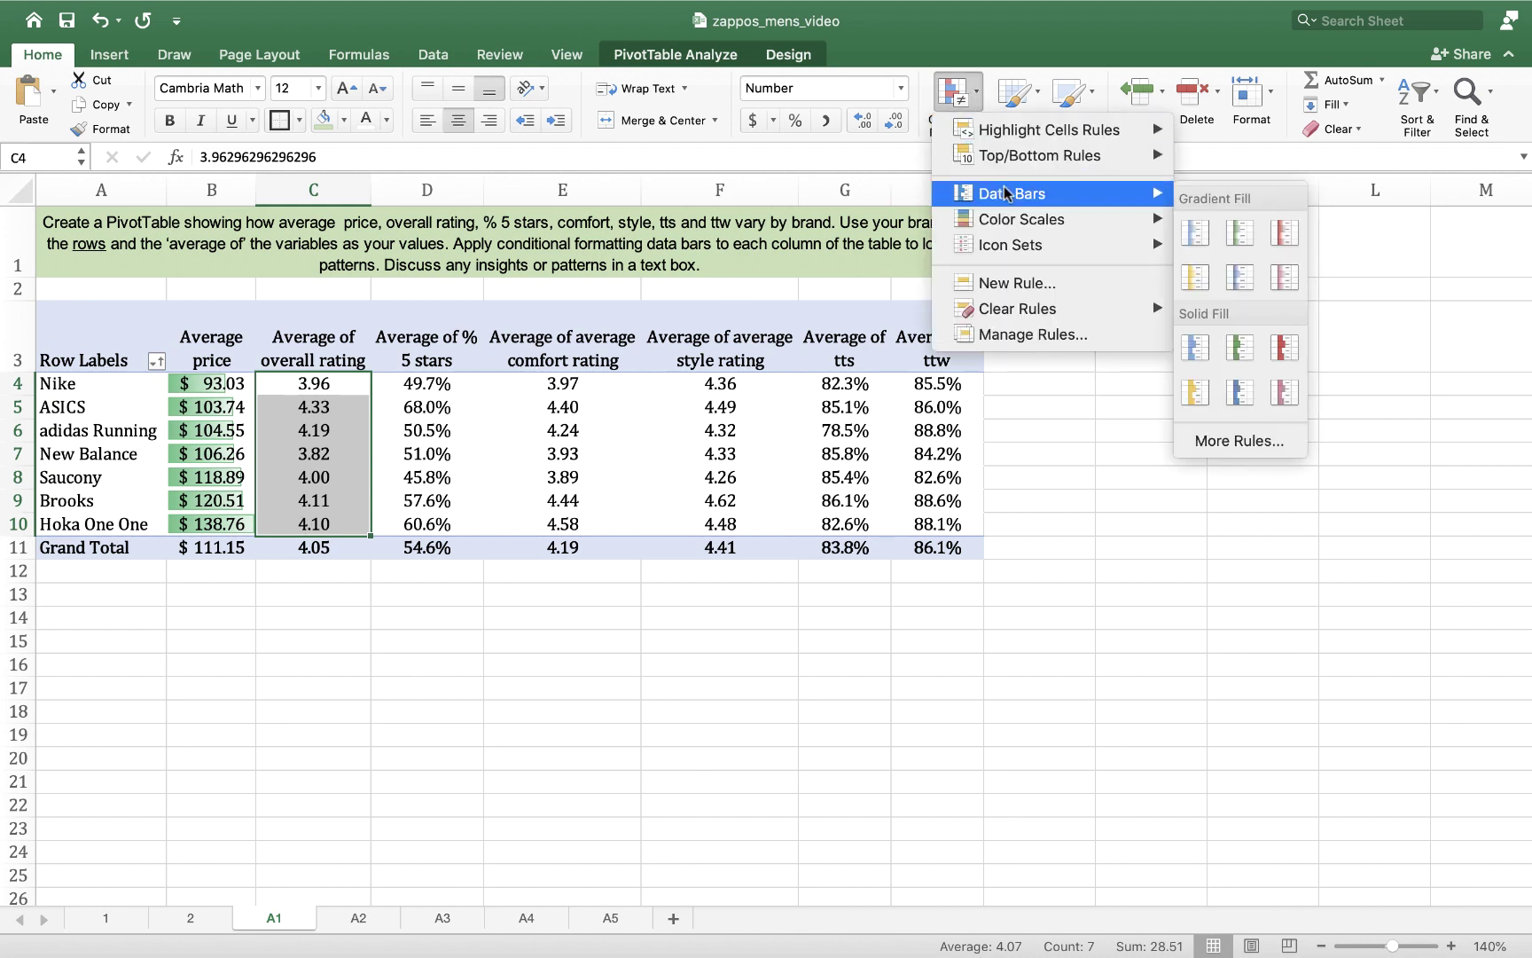
click(1240, 232)
click(538, 661)
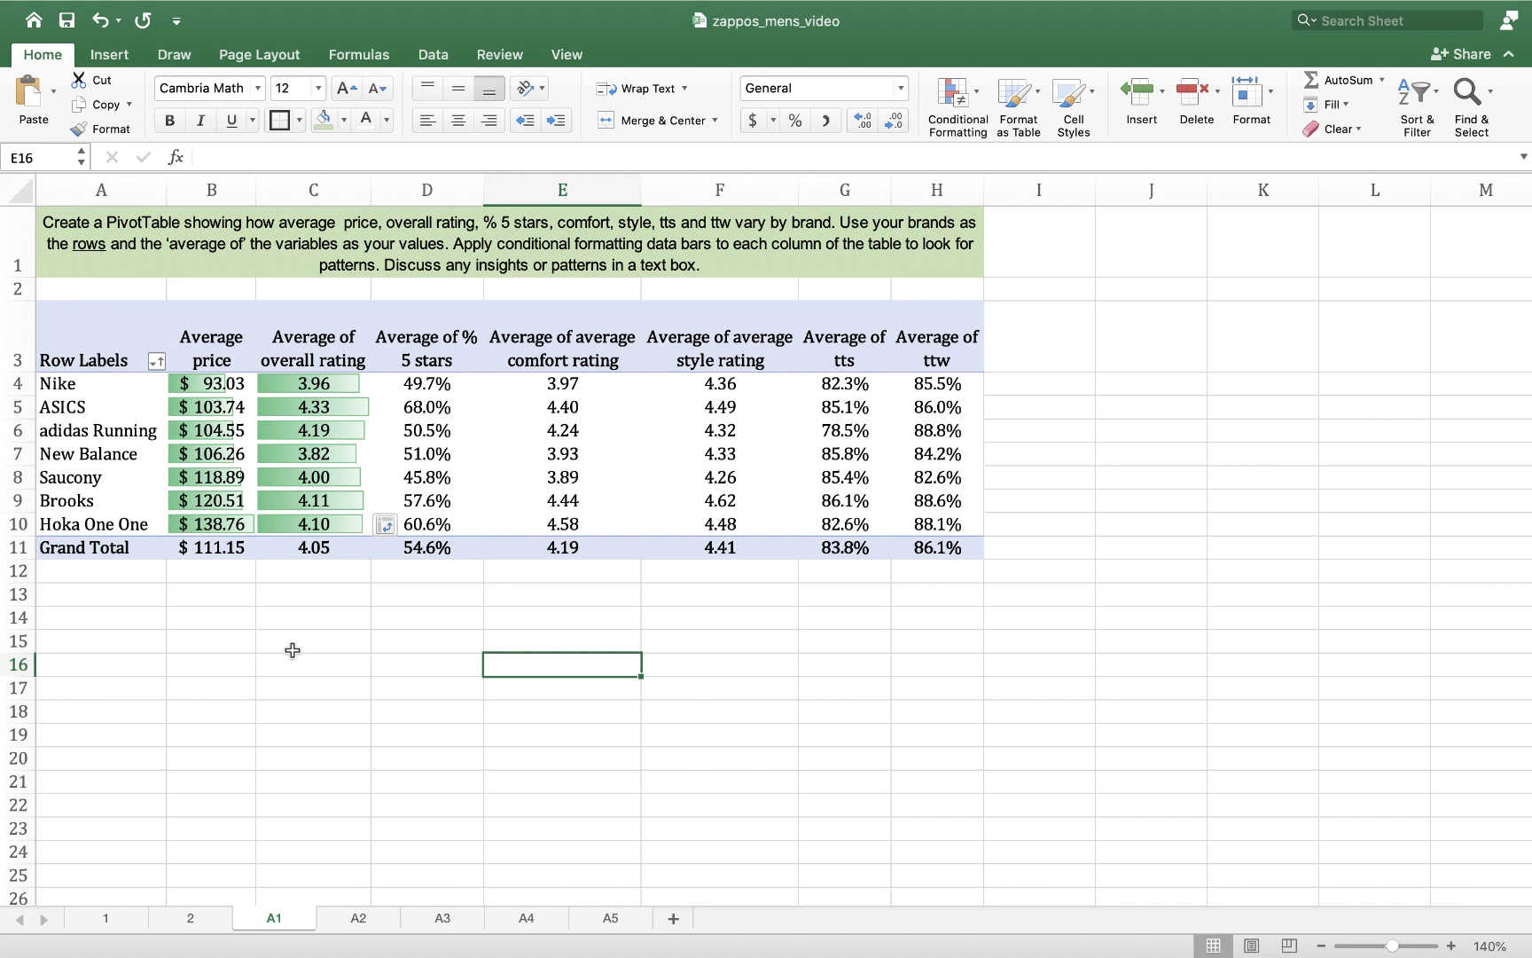
- Sort the brand rows by Average of overall rating
click(157, 361)
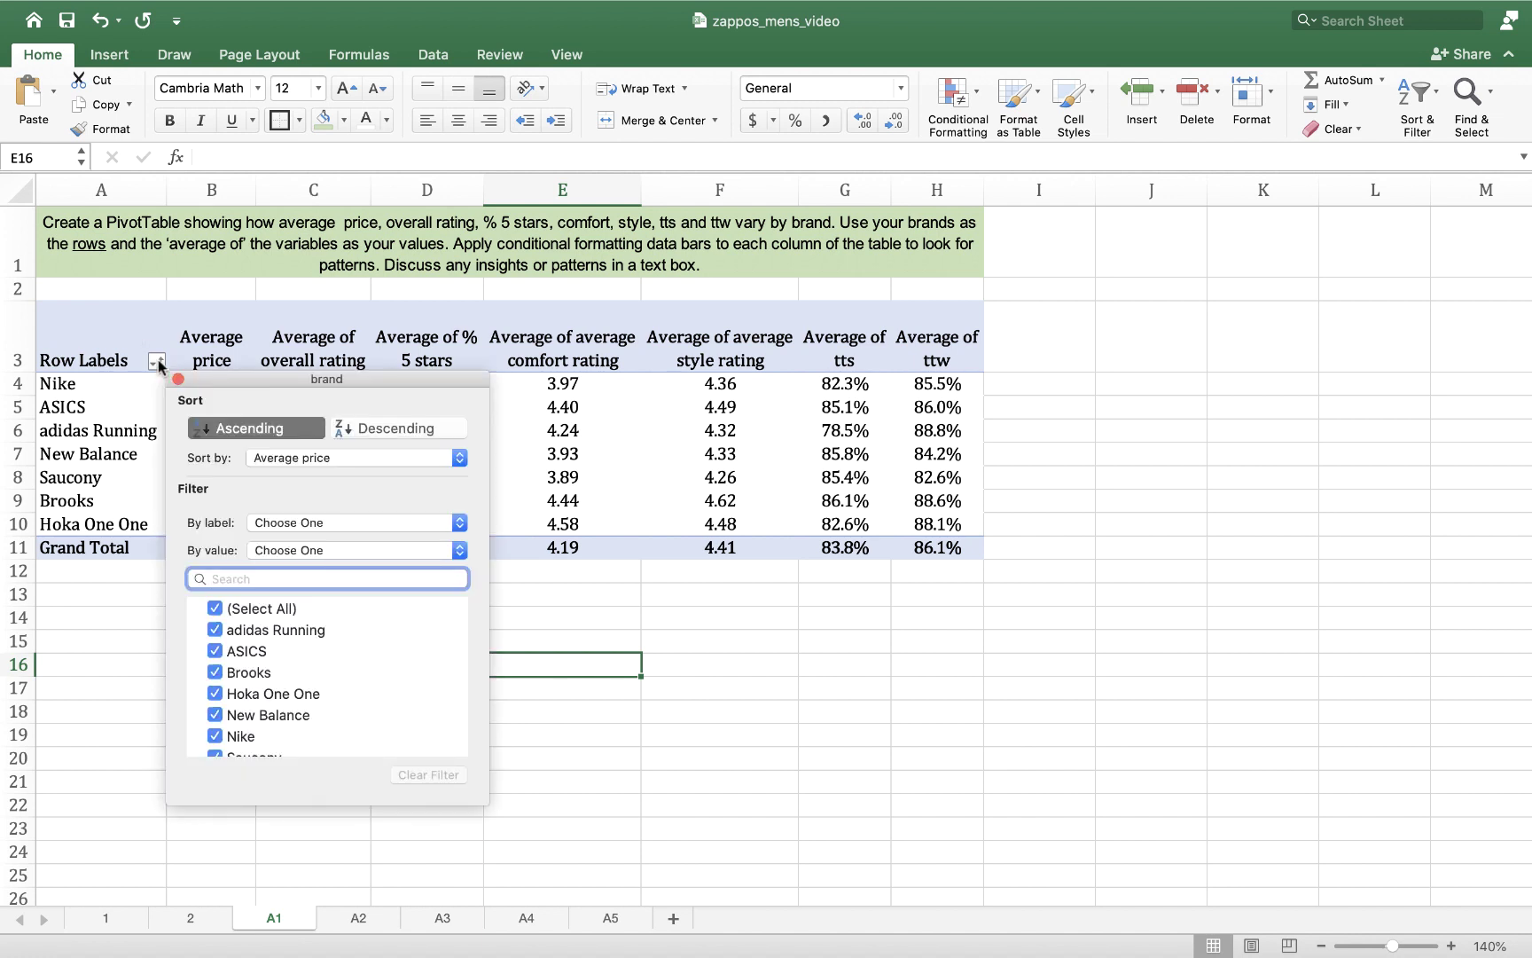
click(307, 458)
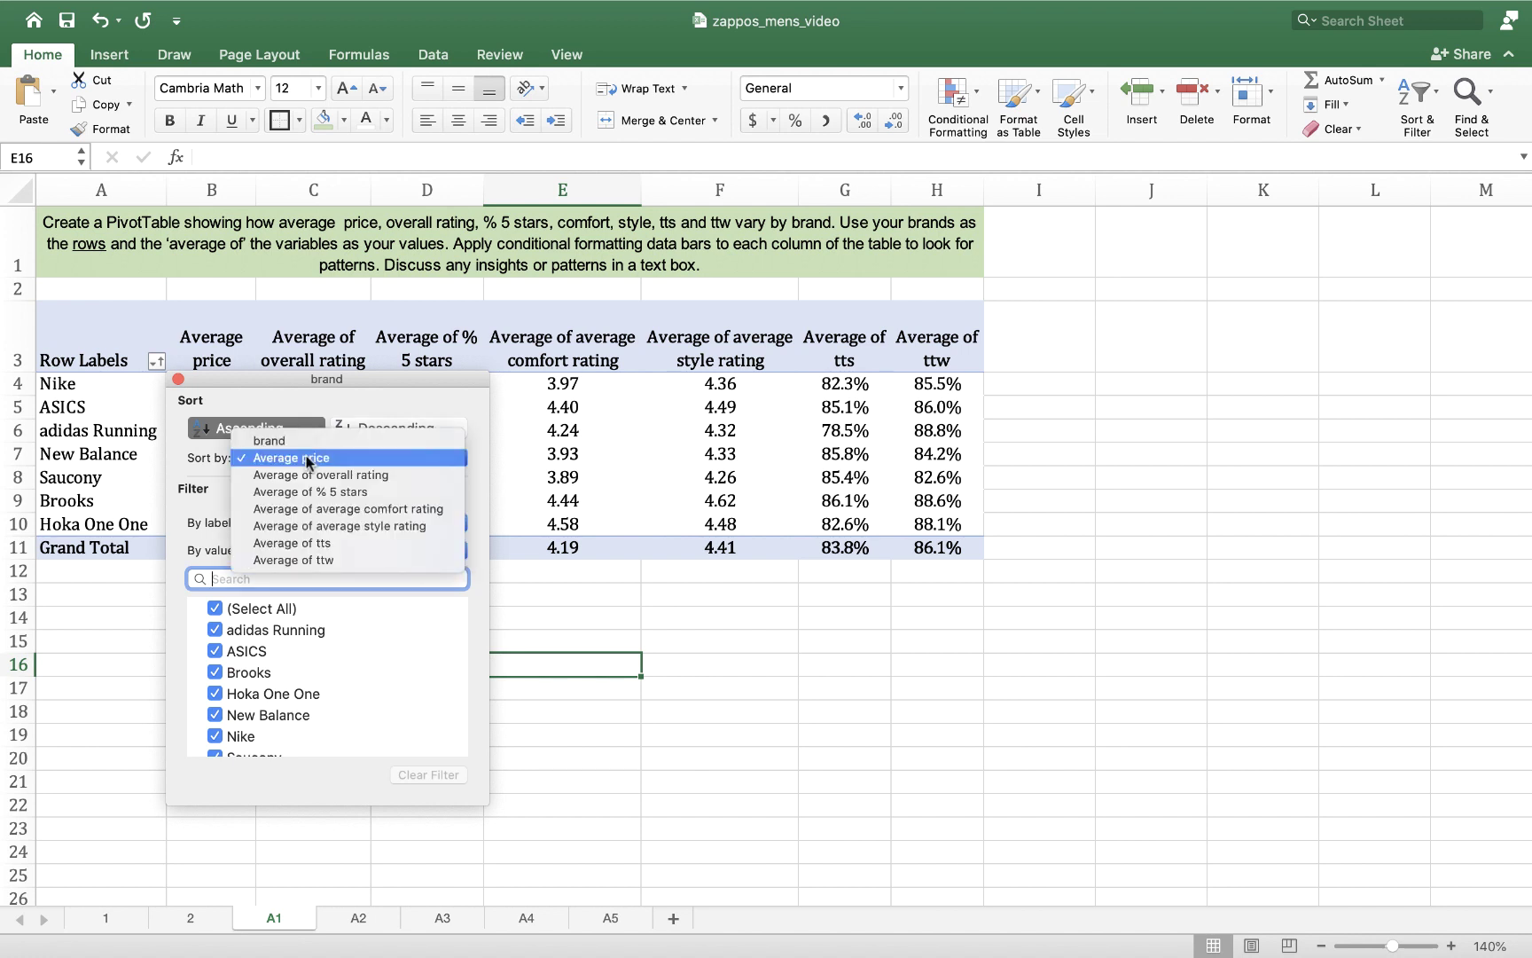
click(303, 474)
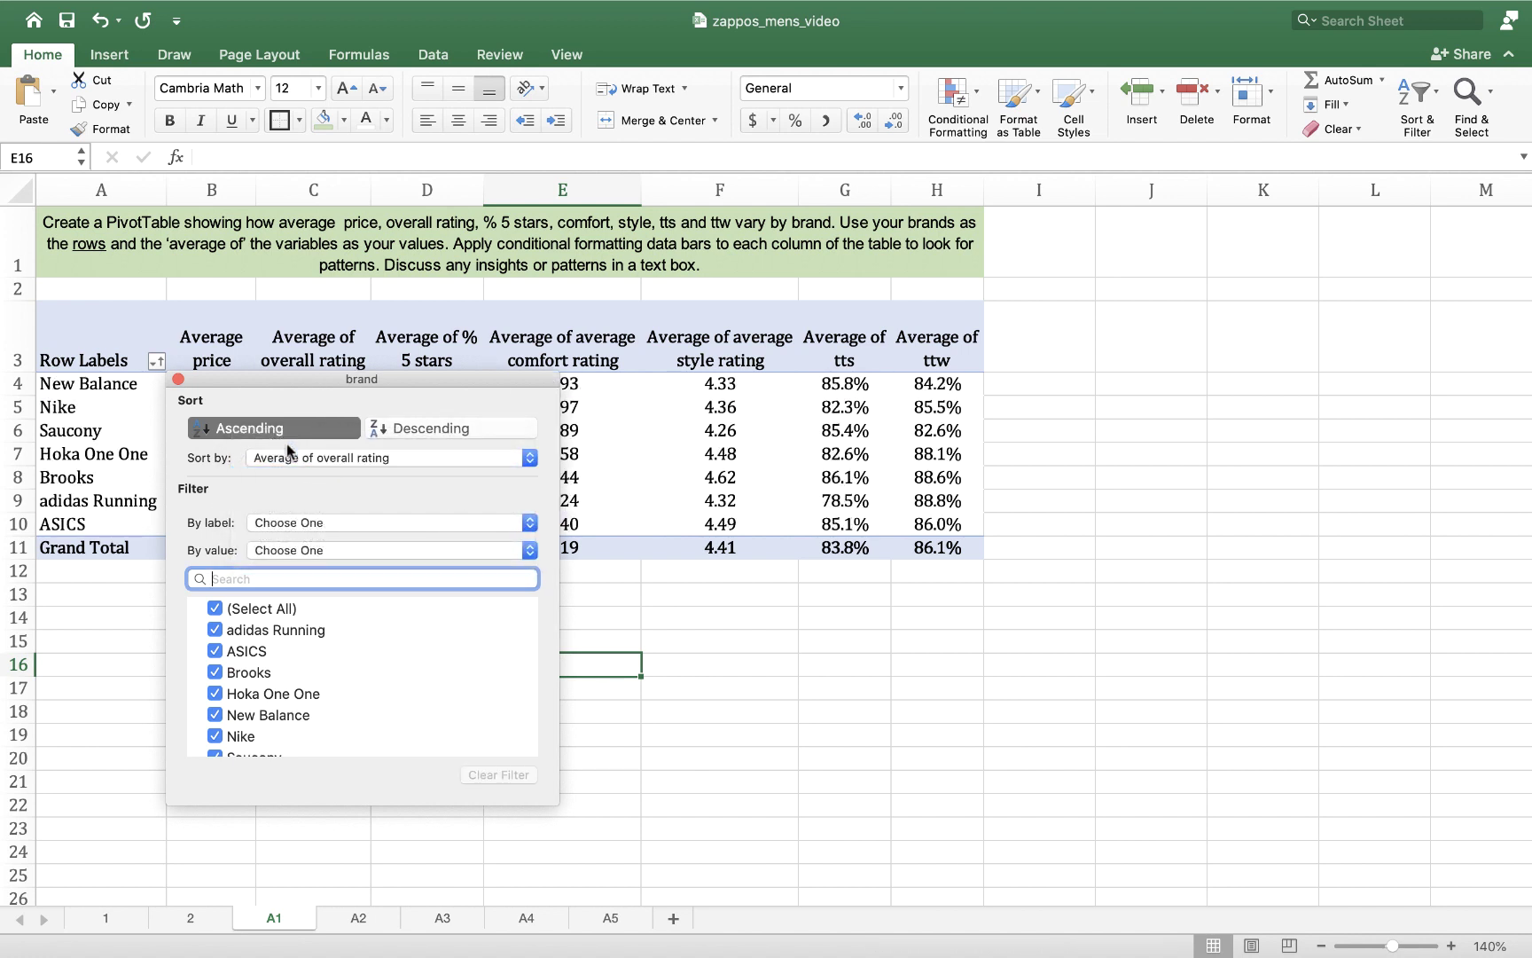
click(178, 380)
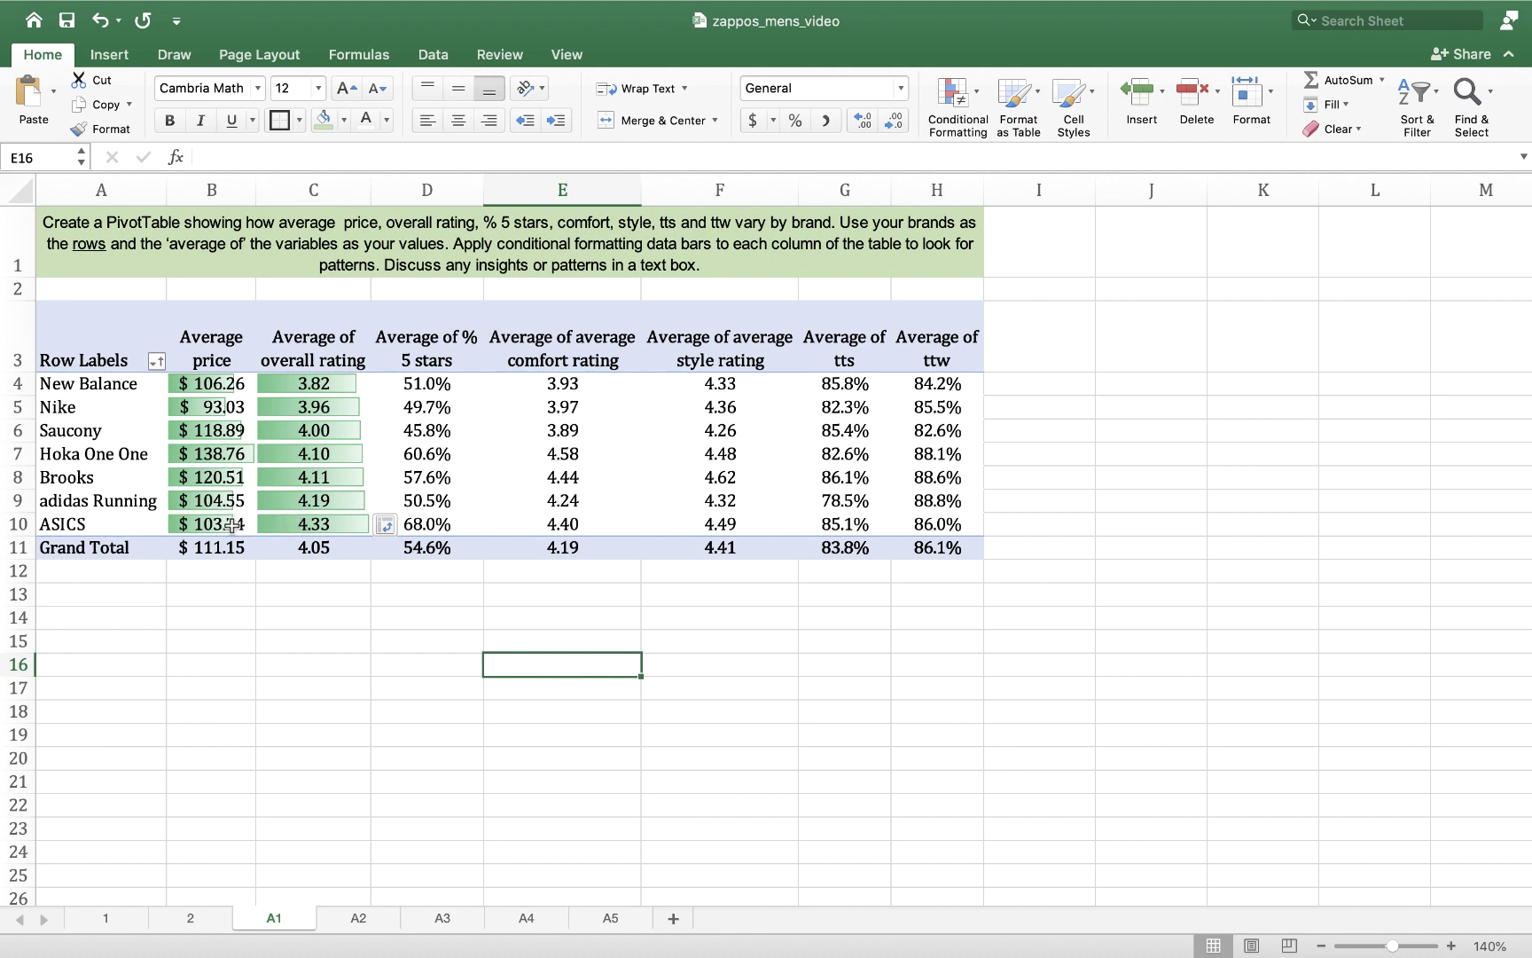
- Switch the brand sort back to Average price
click(158, 361)
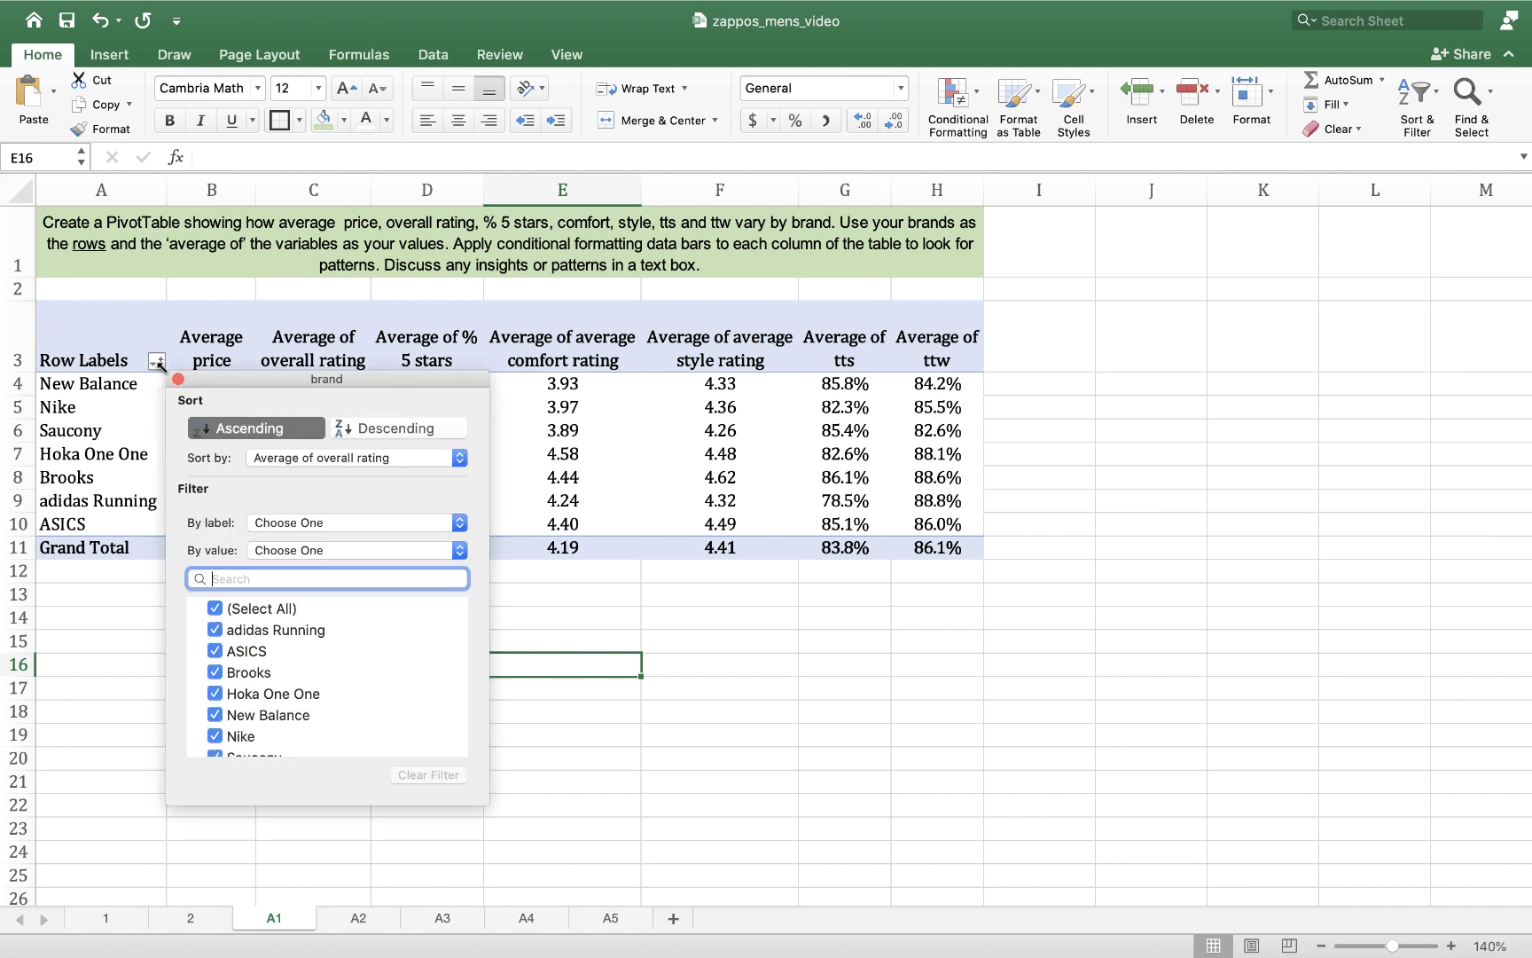
click(302, 458)
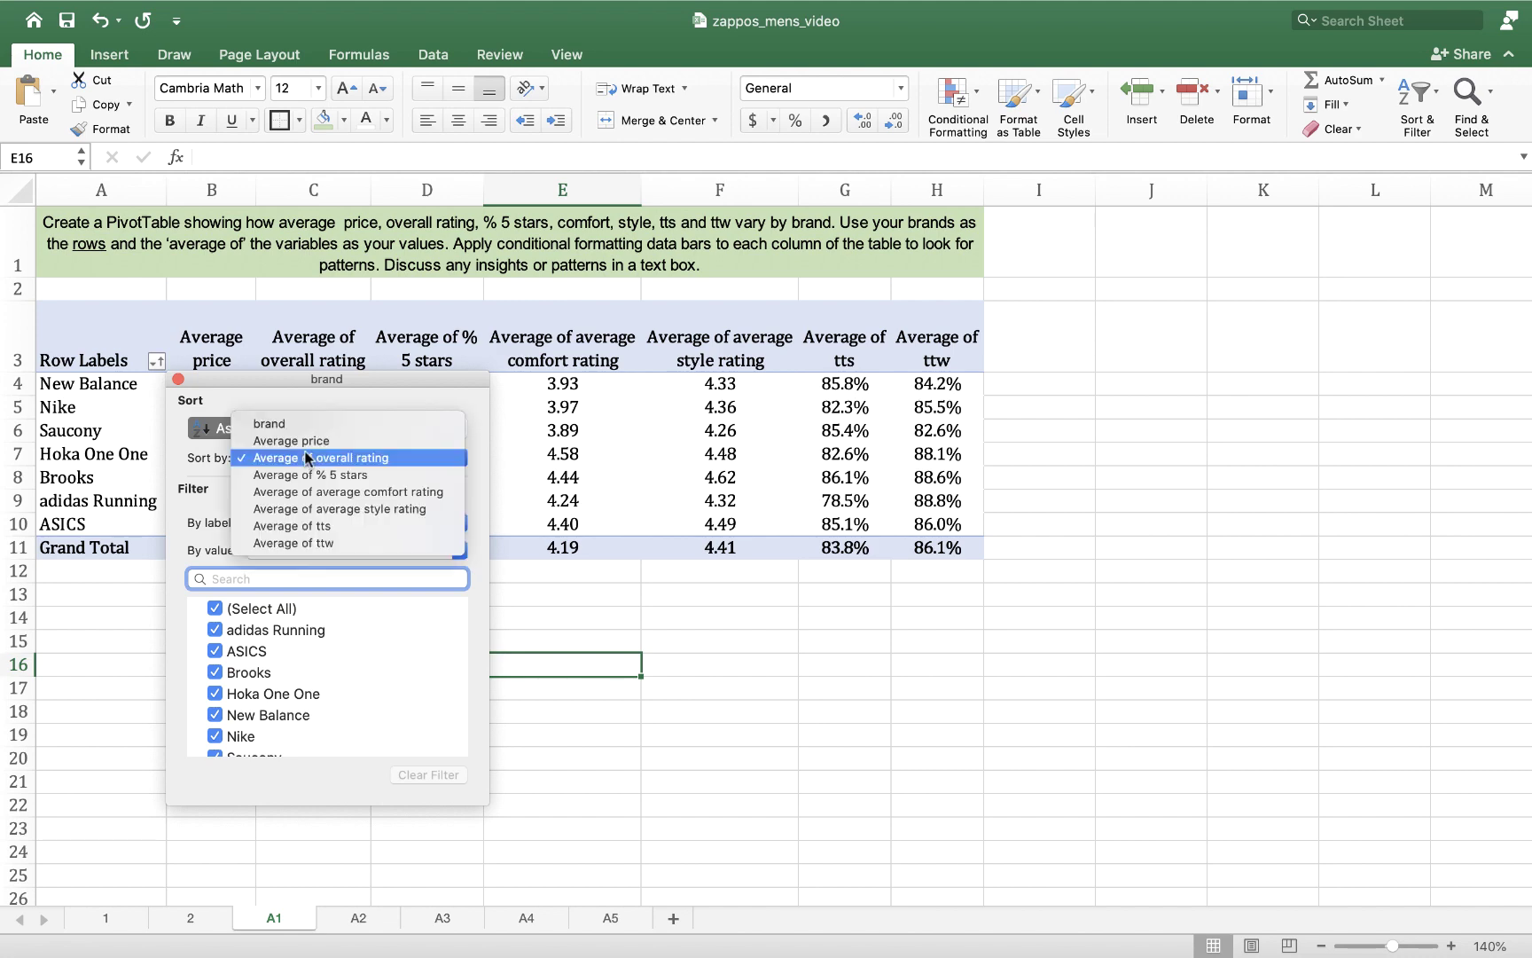
click(308, 441)
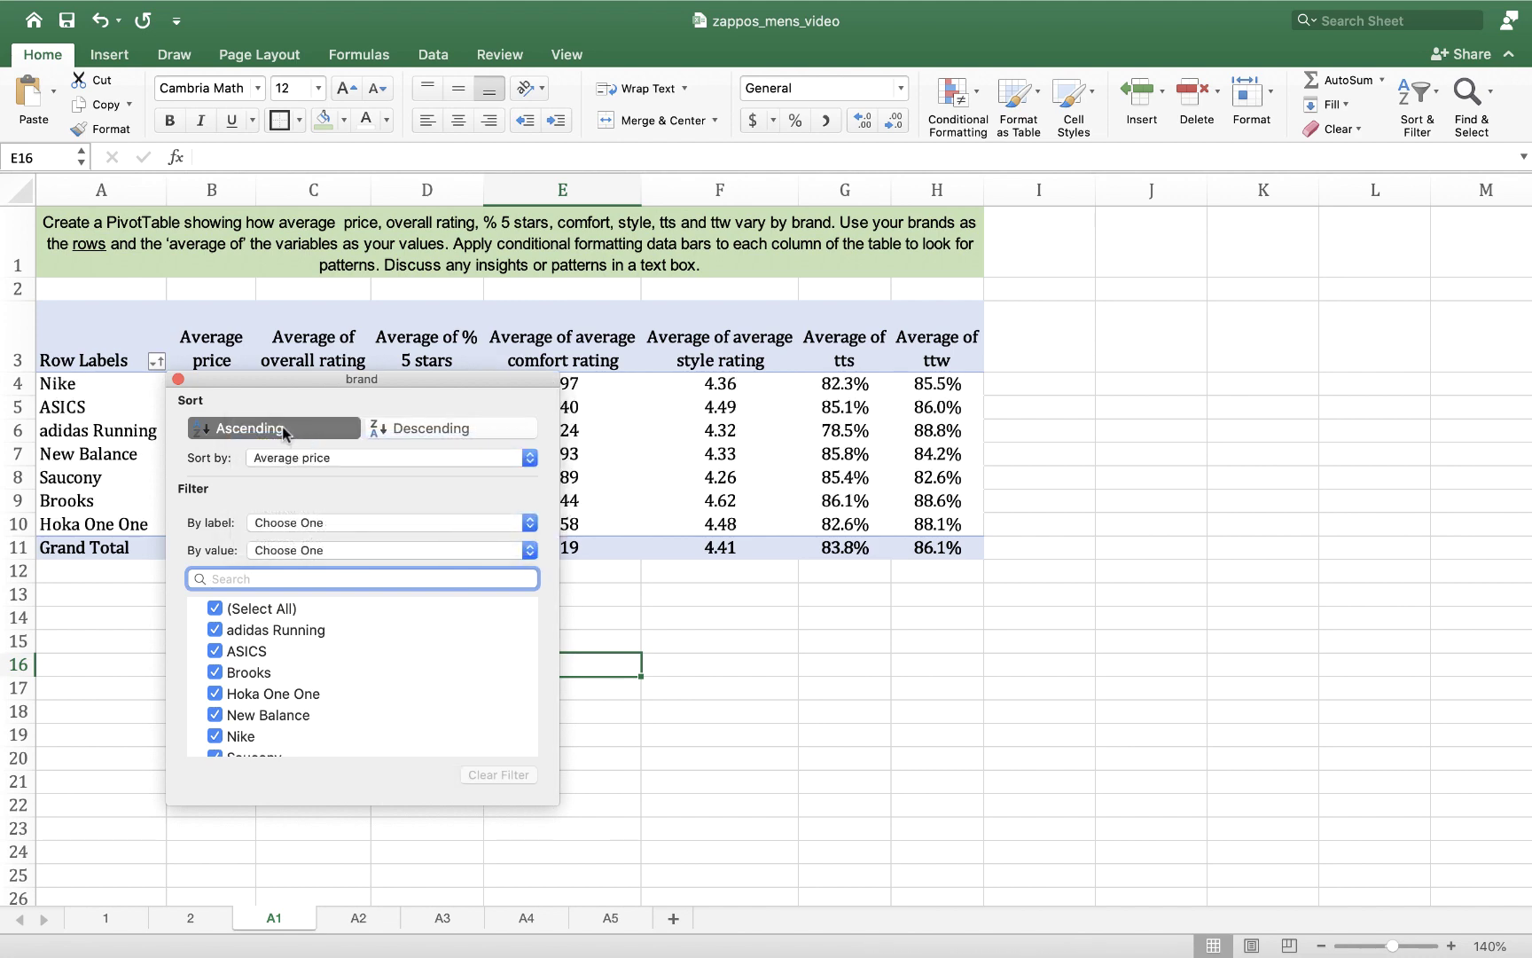
key(Escape)
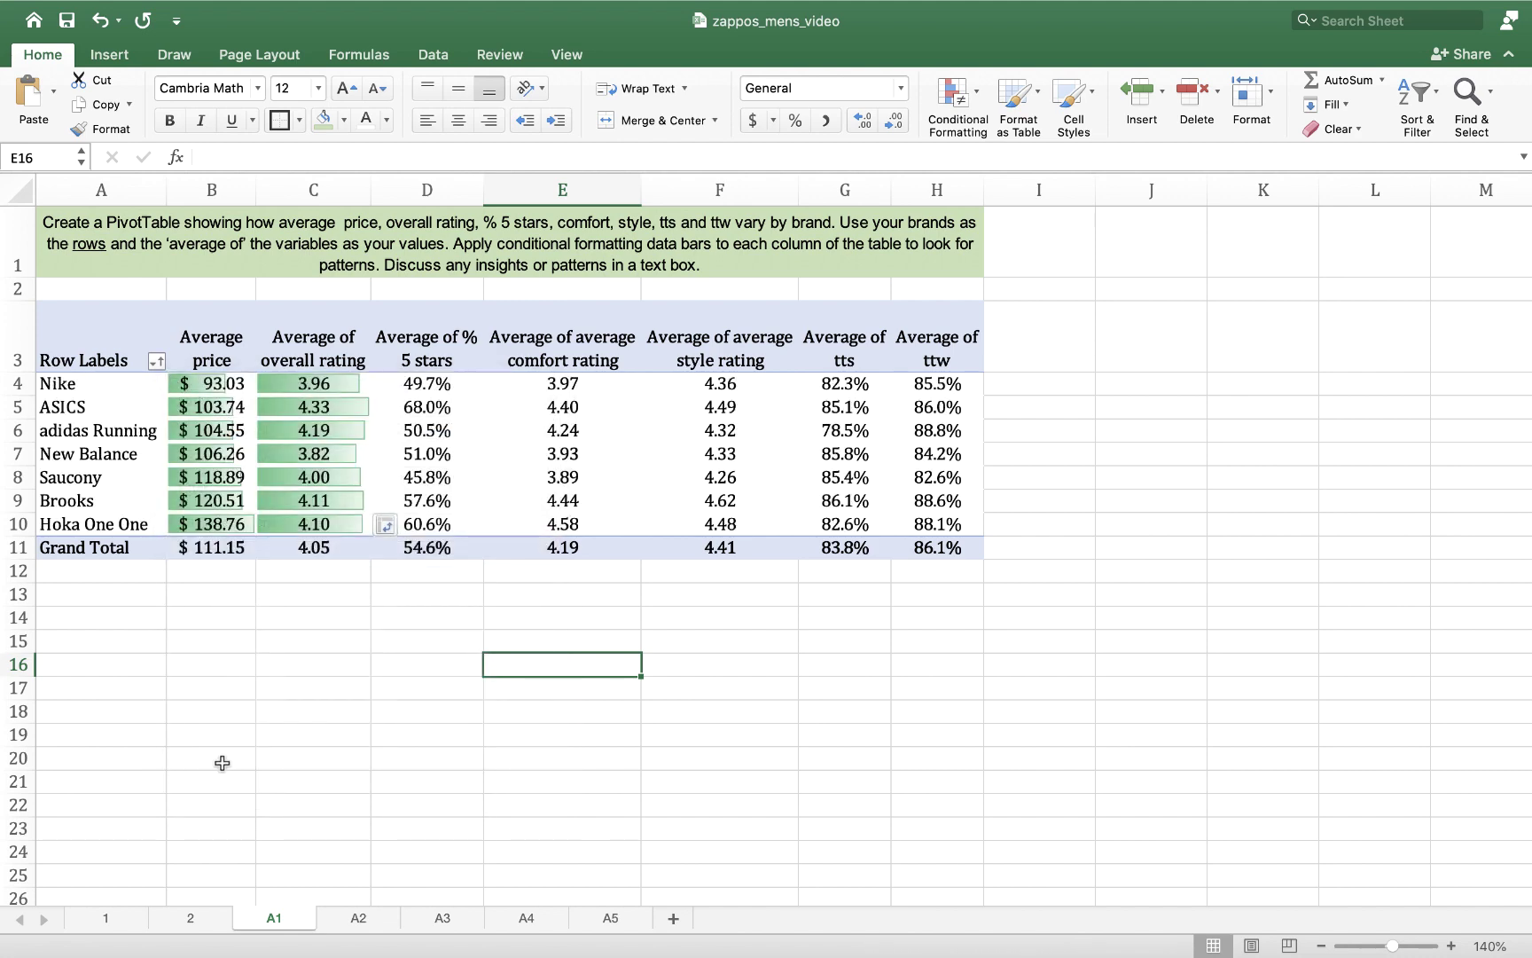
click(211, 406)
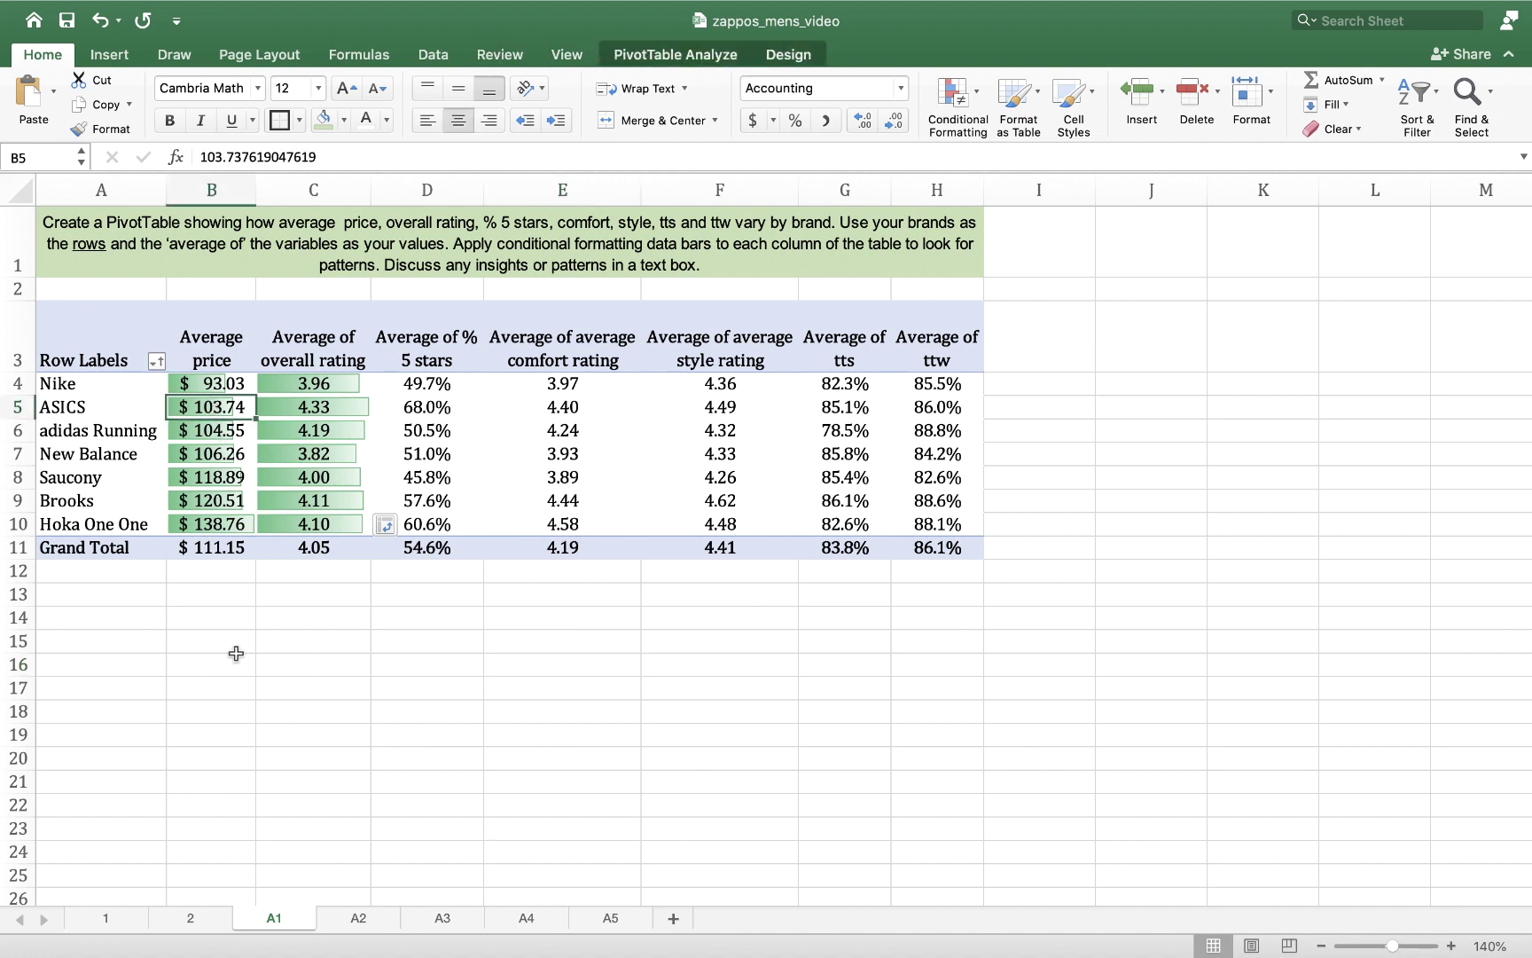
- Add green gradient data bars to the % 5 stars values in D4:D10
click(405, 382)
drag(405, 382, 413, 518)
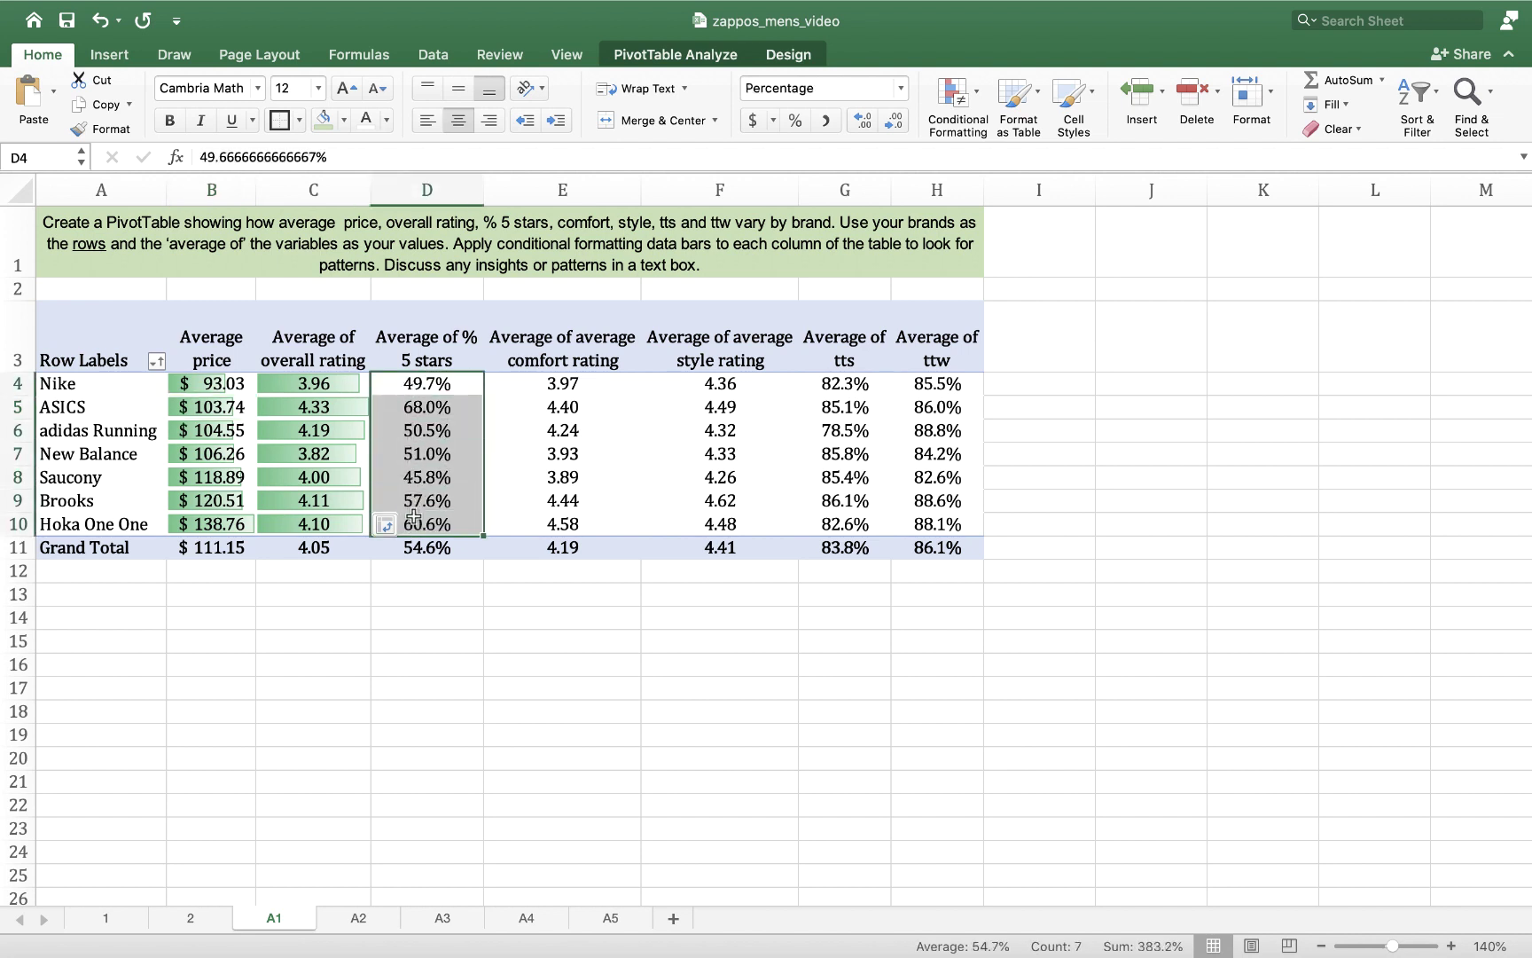
click(950, 90)
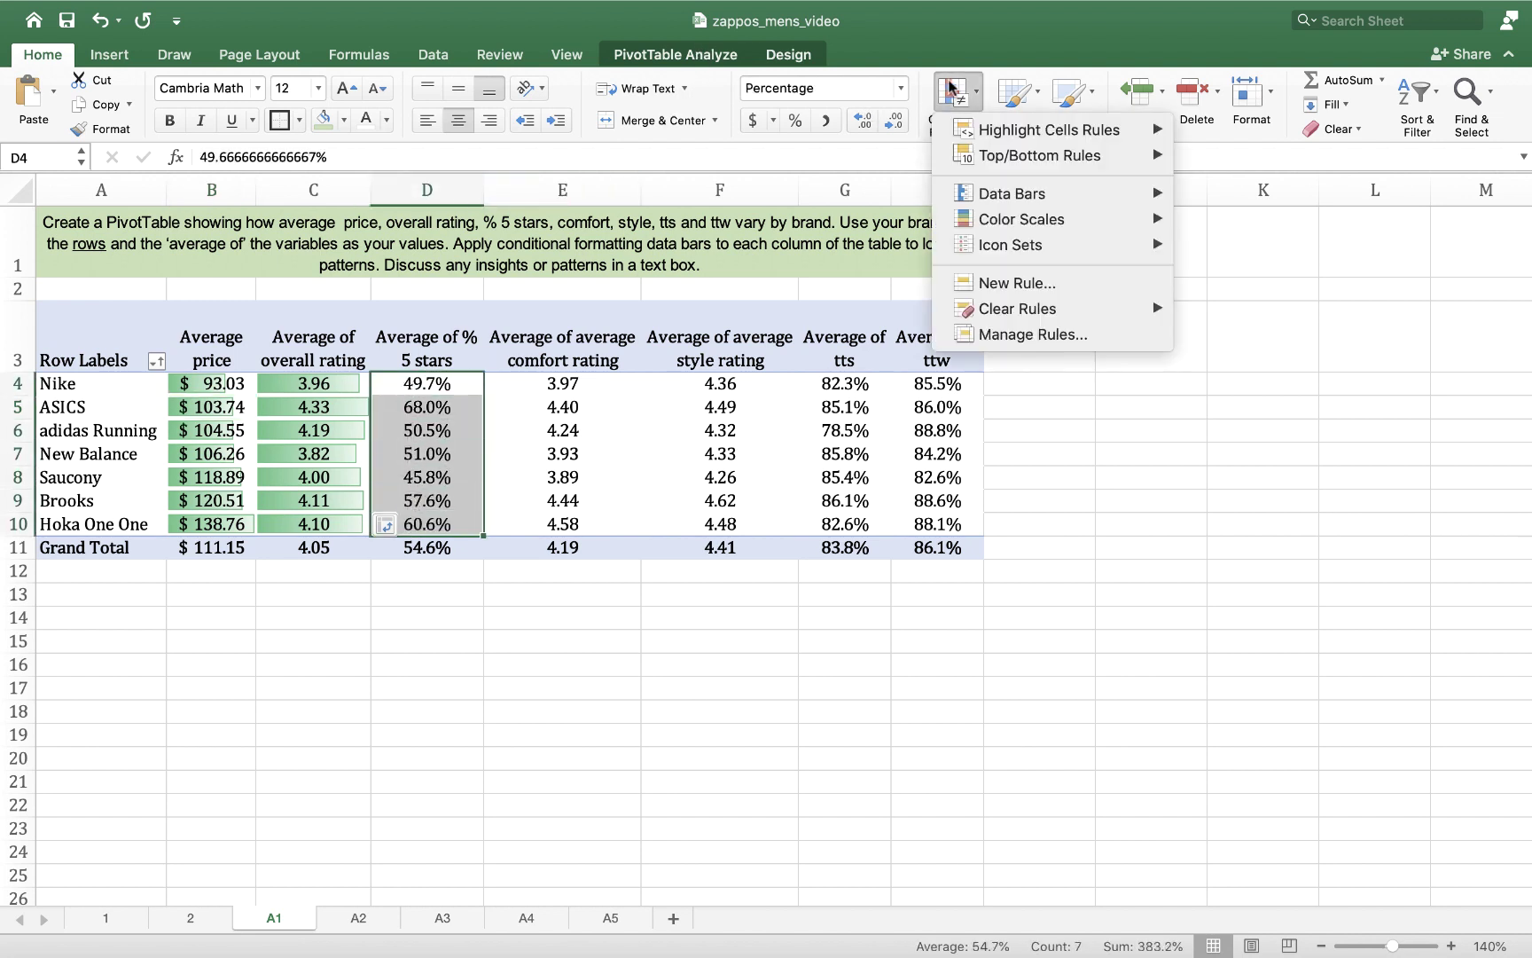
mouse_move(994, 193)
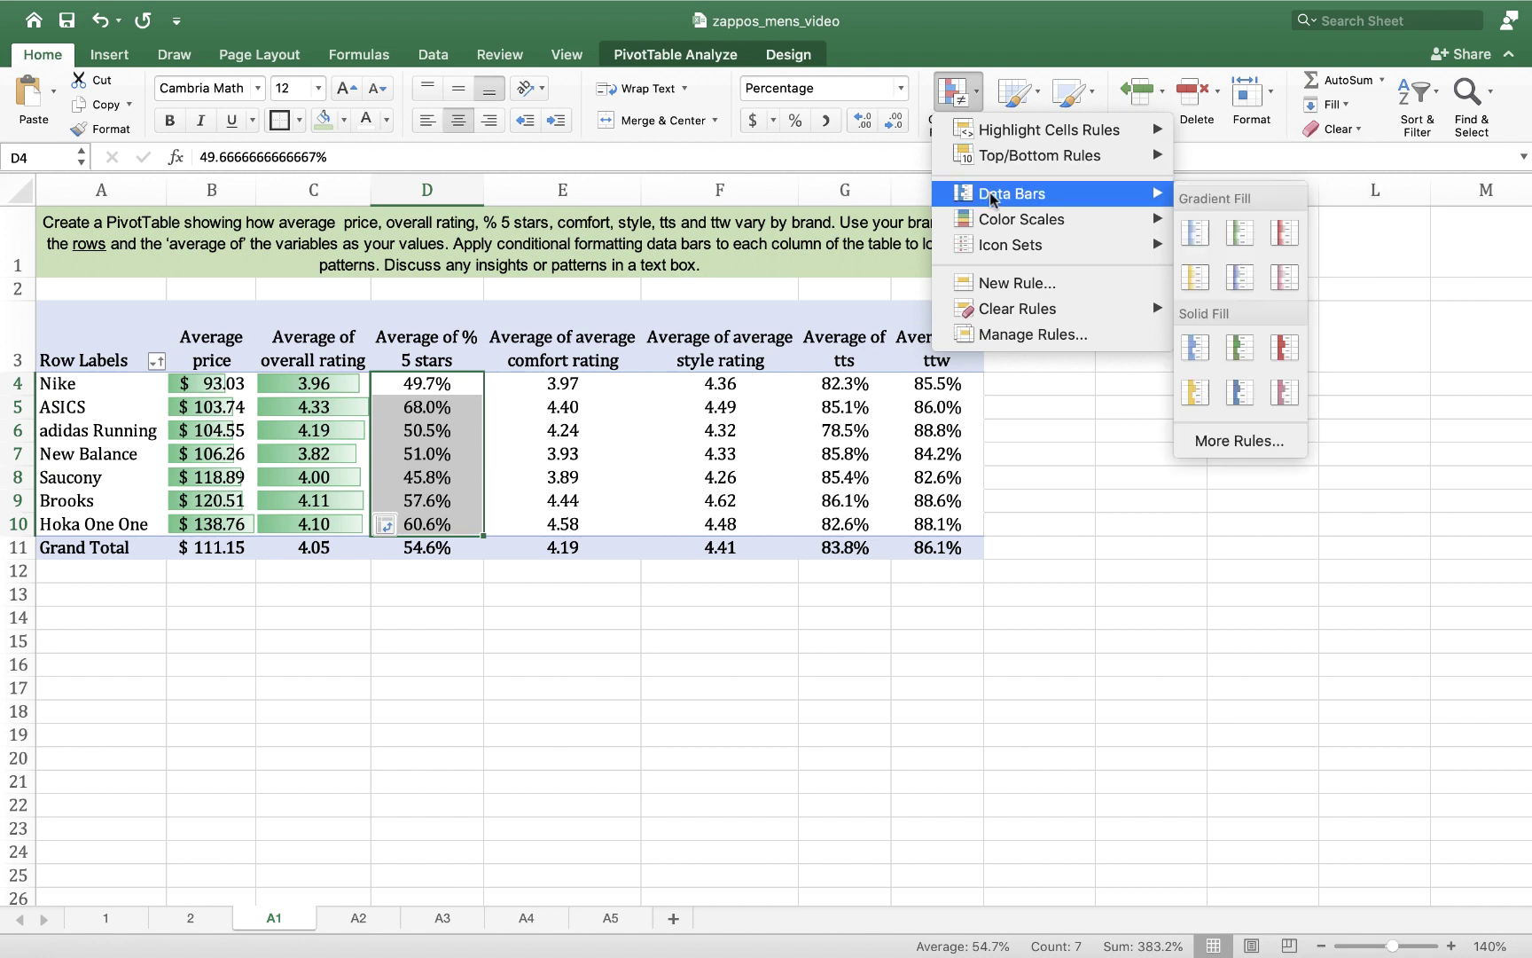
click(1240, 232)
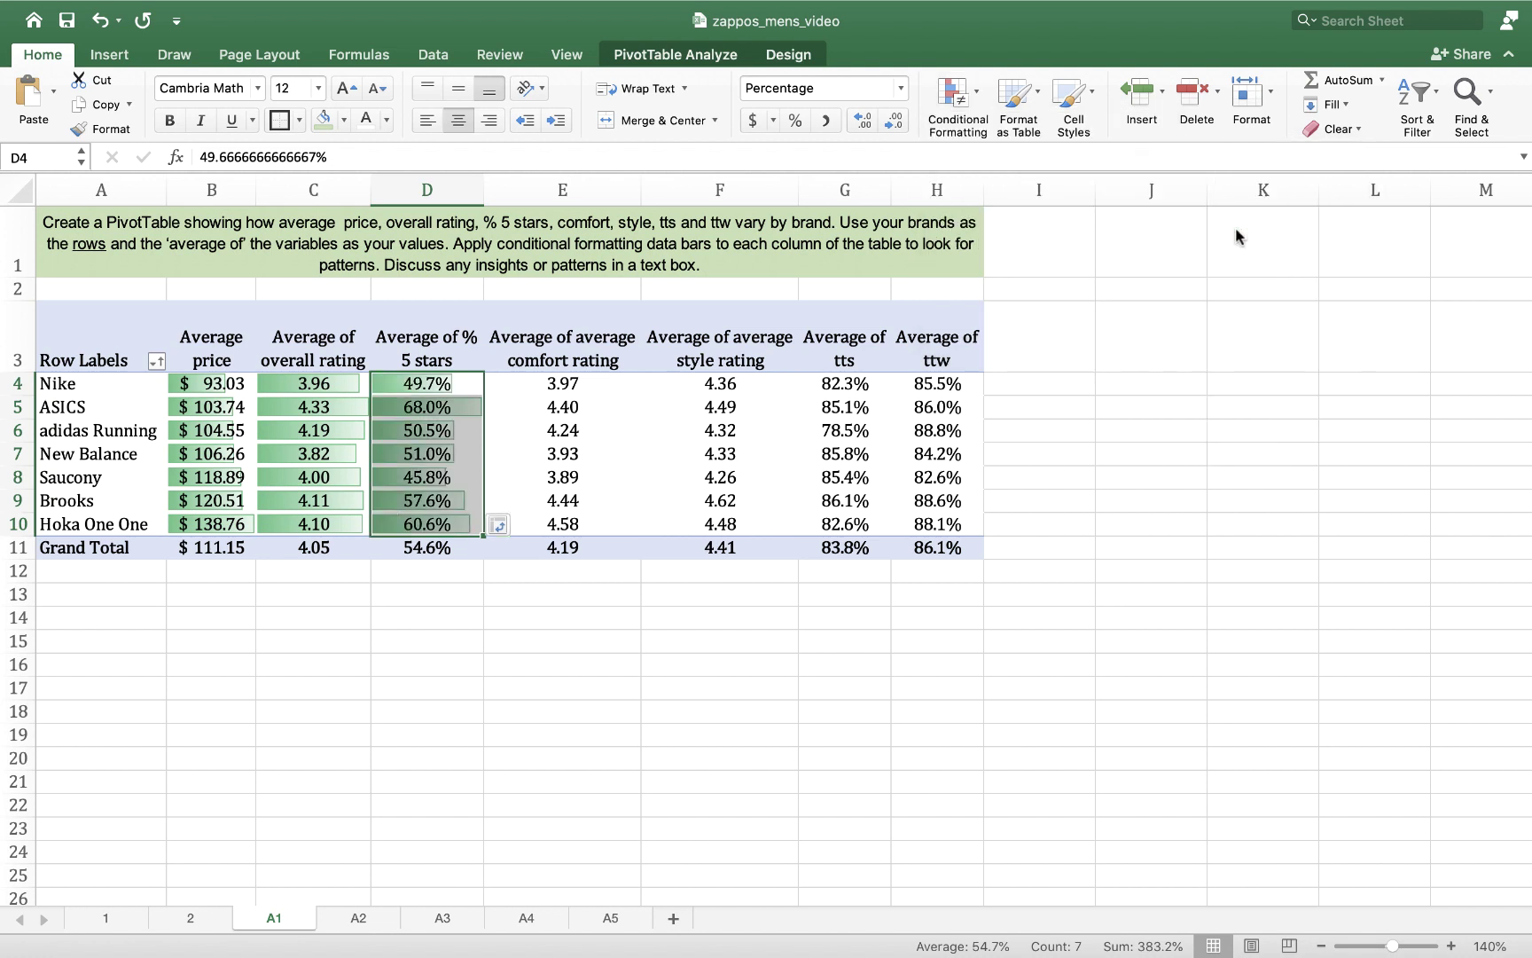
click(677, 613)
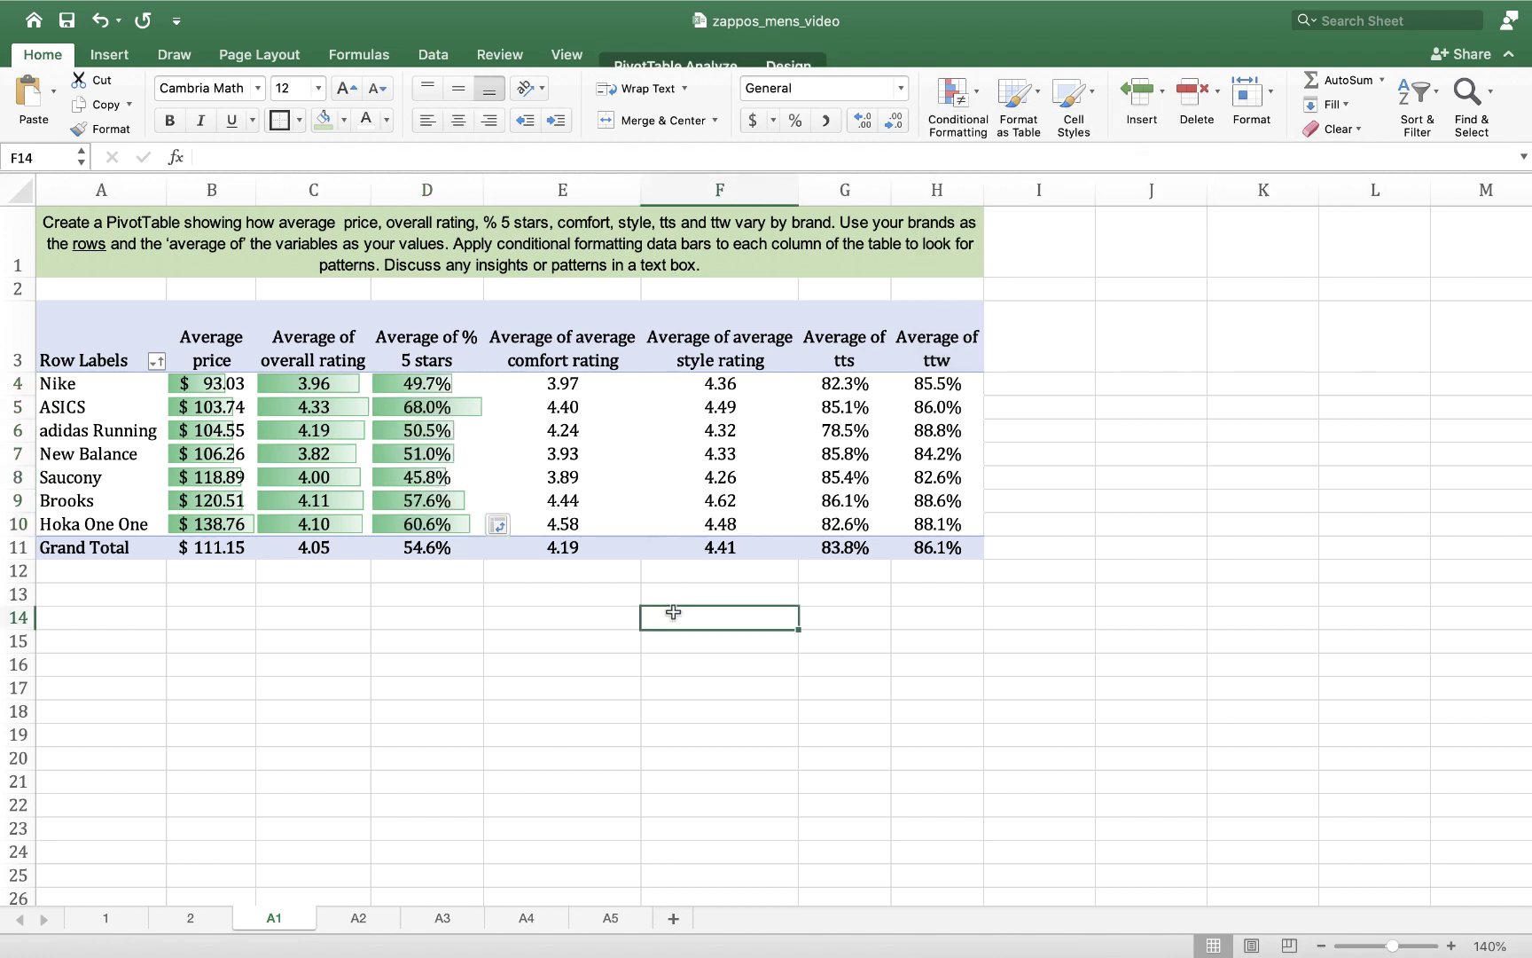
- Add green gradient data bars to the comfort rating values in E4:E10
click(566, 379)
drag(566, 380, 563, 524)
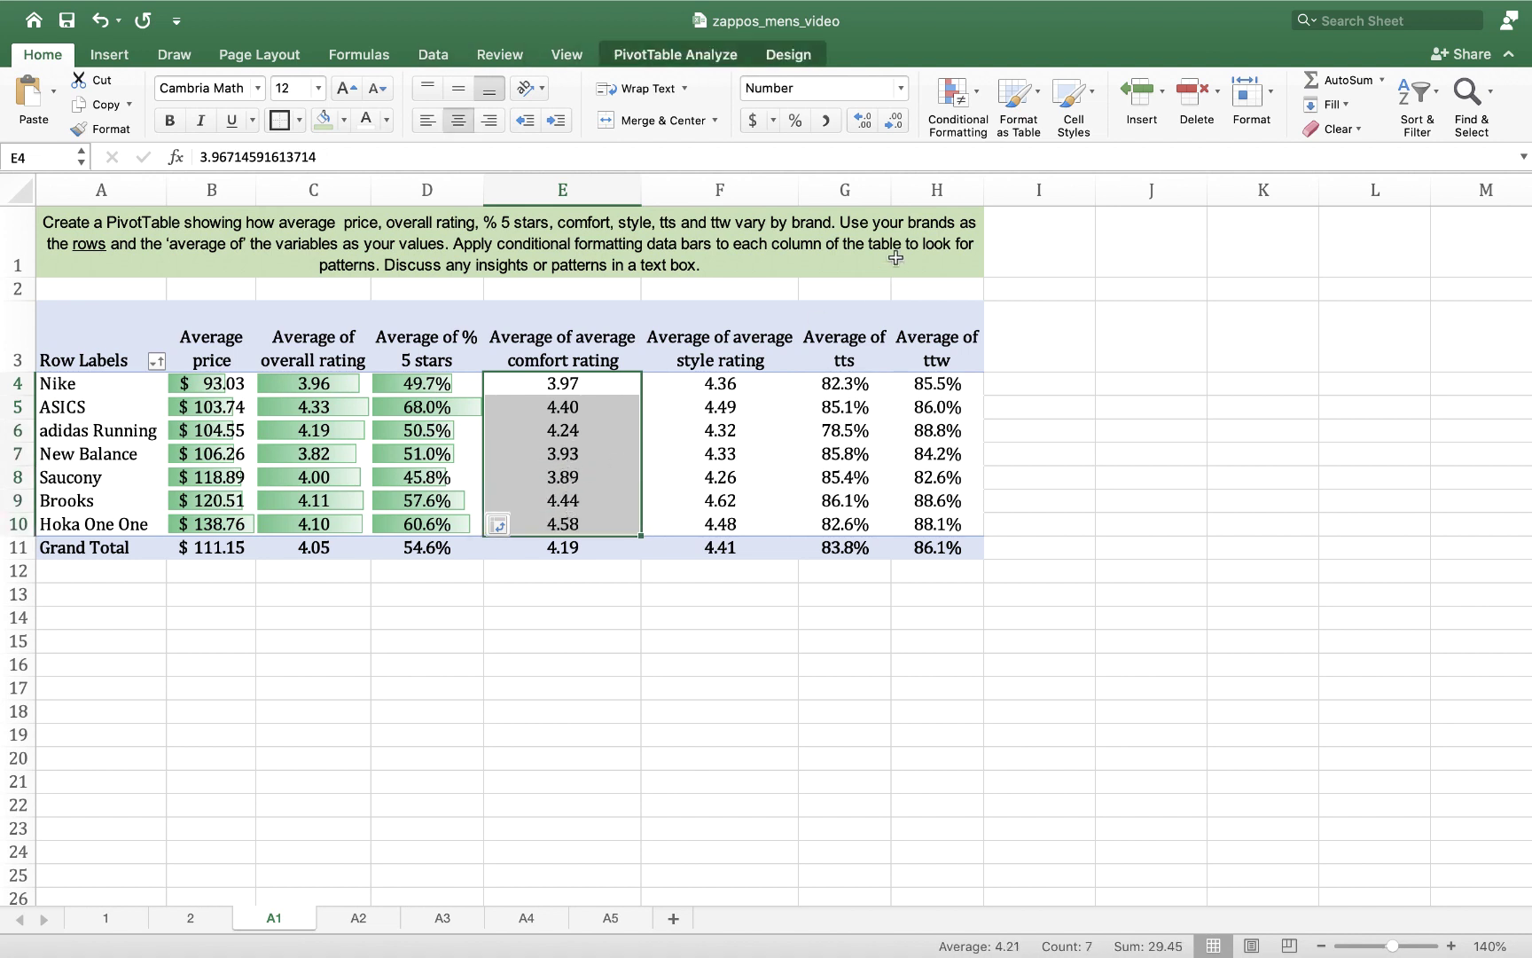
click(945, 110)
mouse_move(1011, 193)
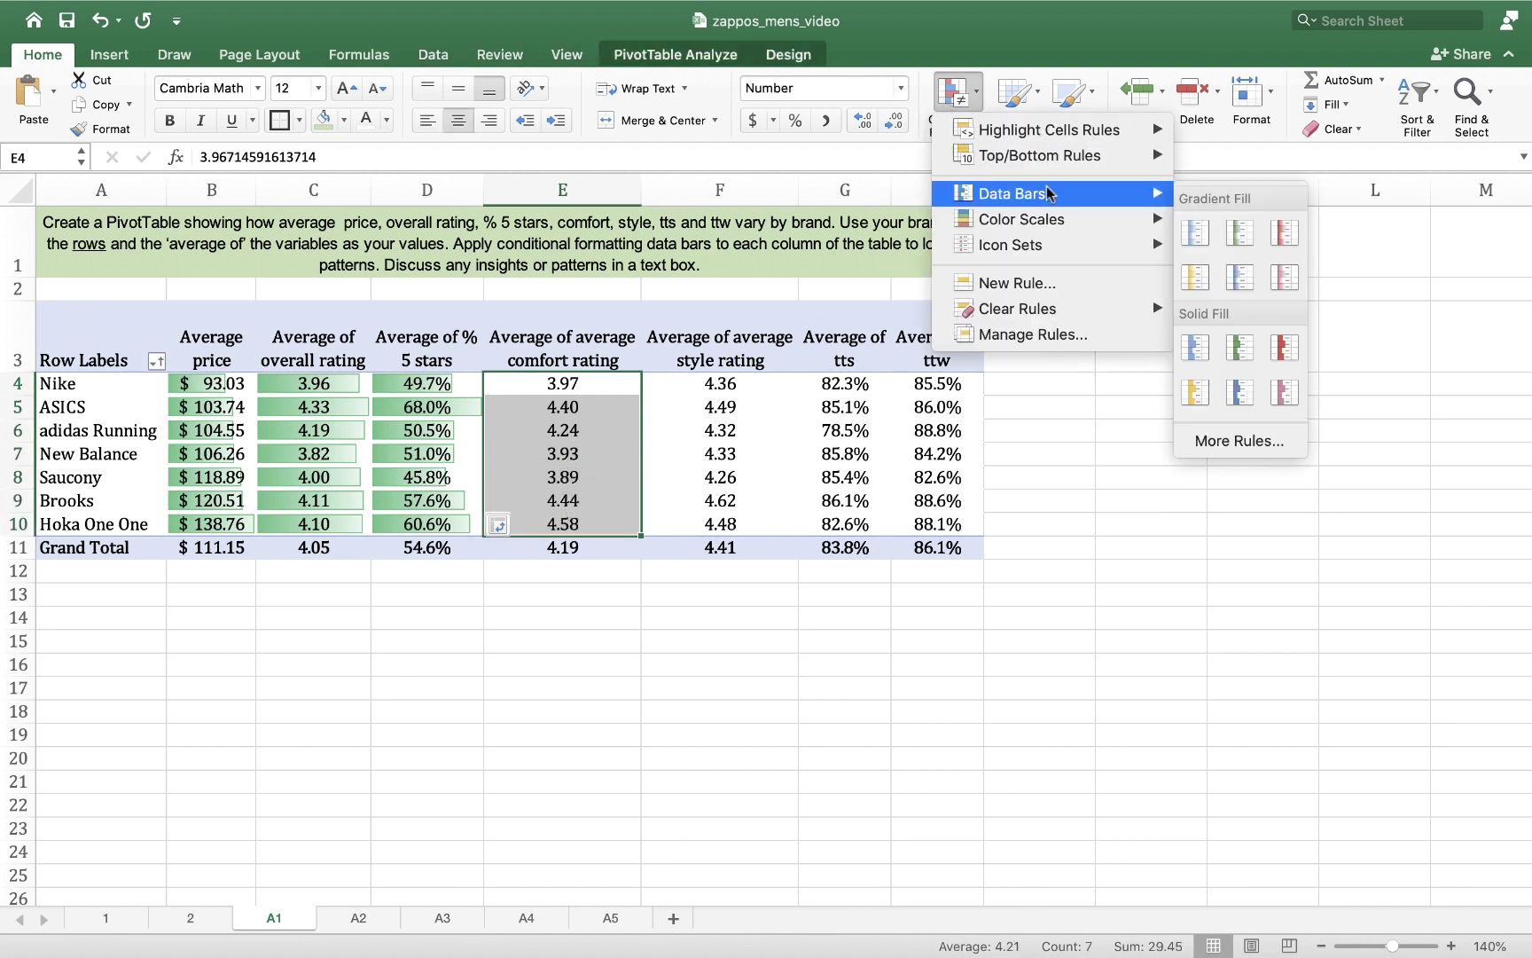
click(1239, 233)
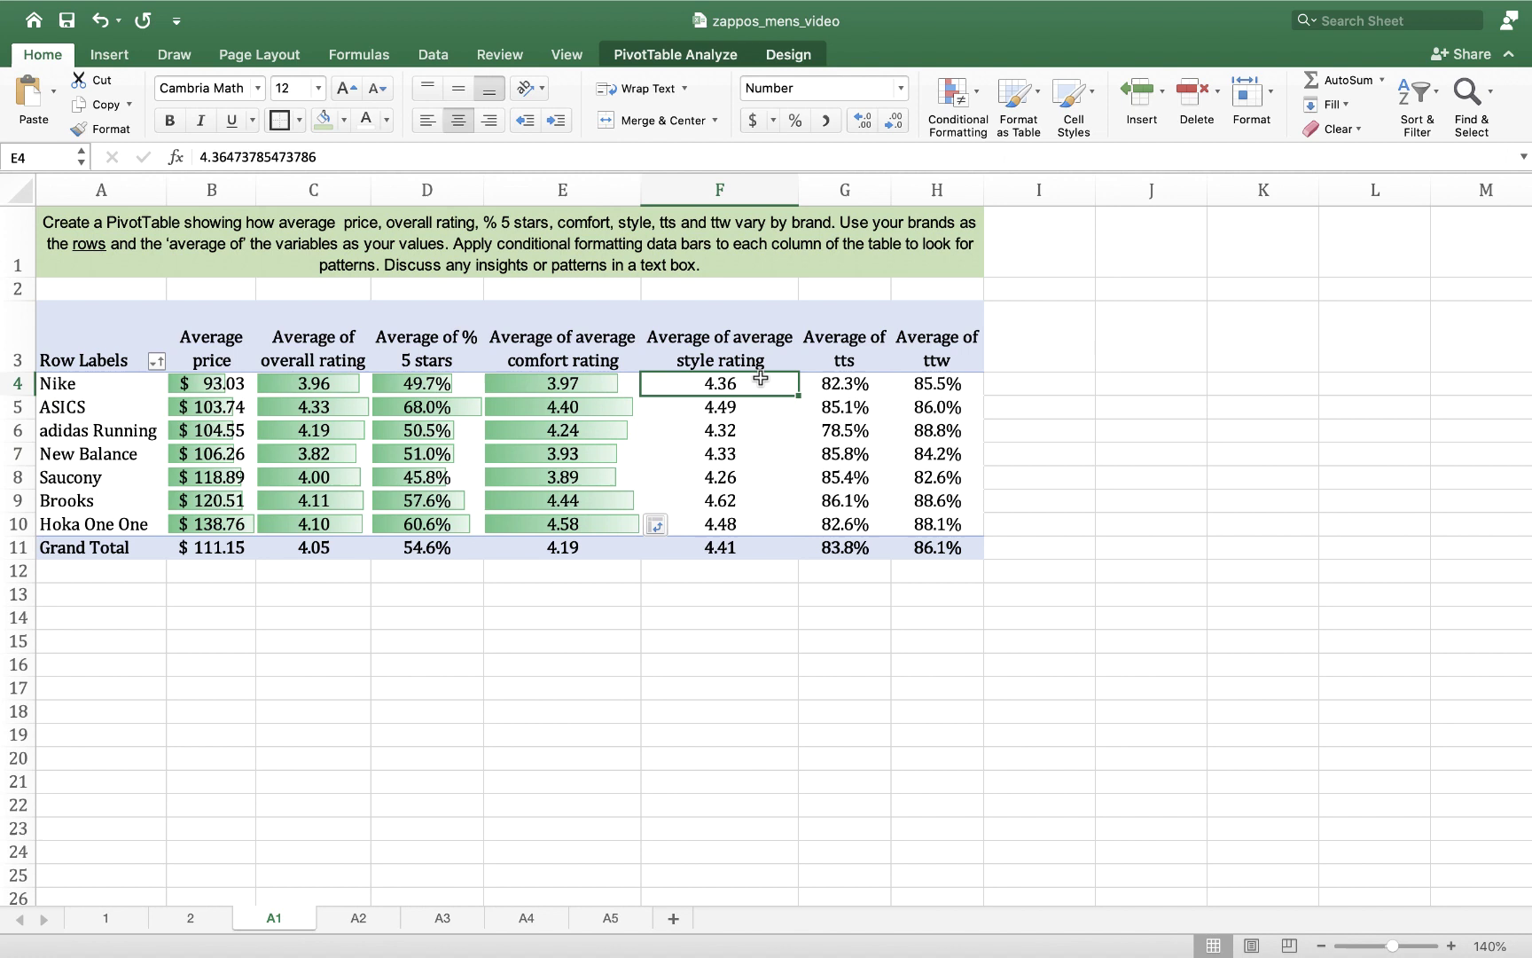
- Add green gradient data bars to the style rating values in F4:F10
drag(761, 379, 745, 521)
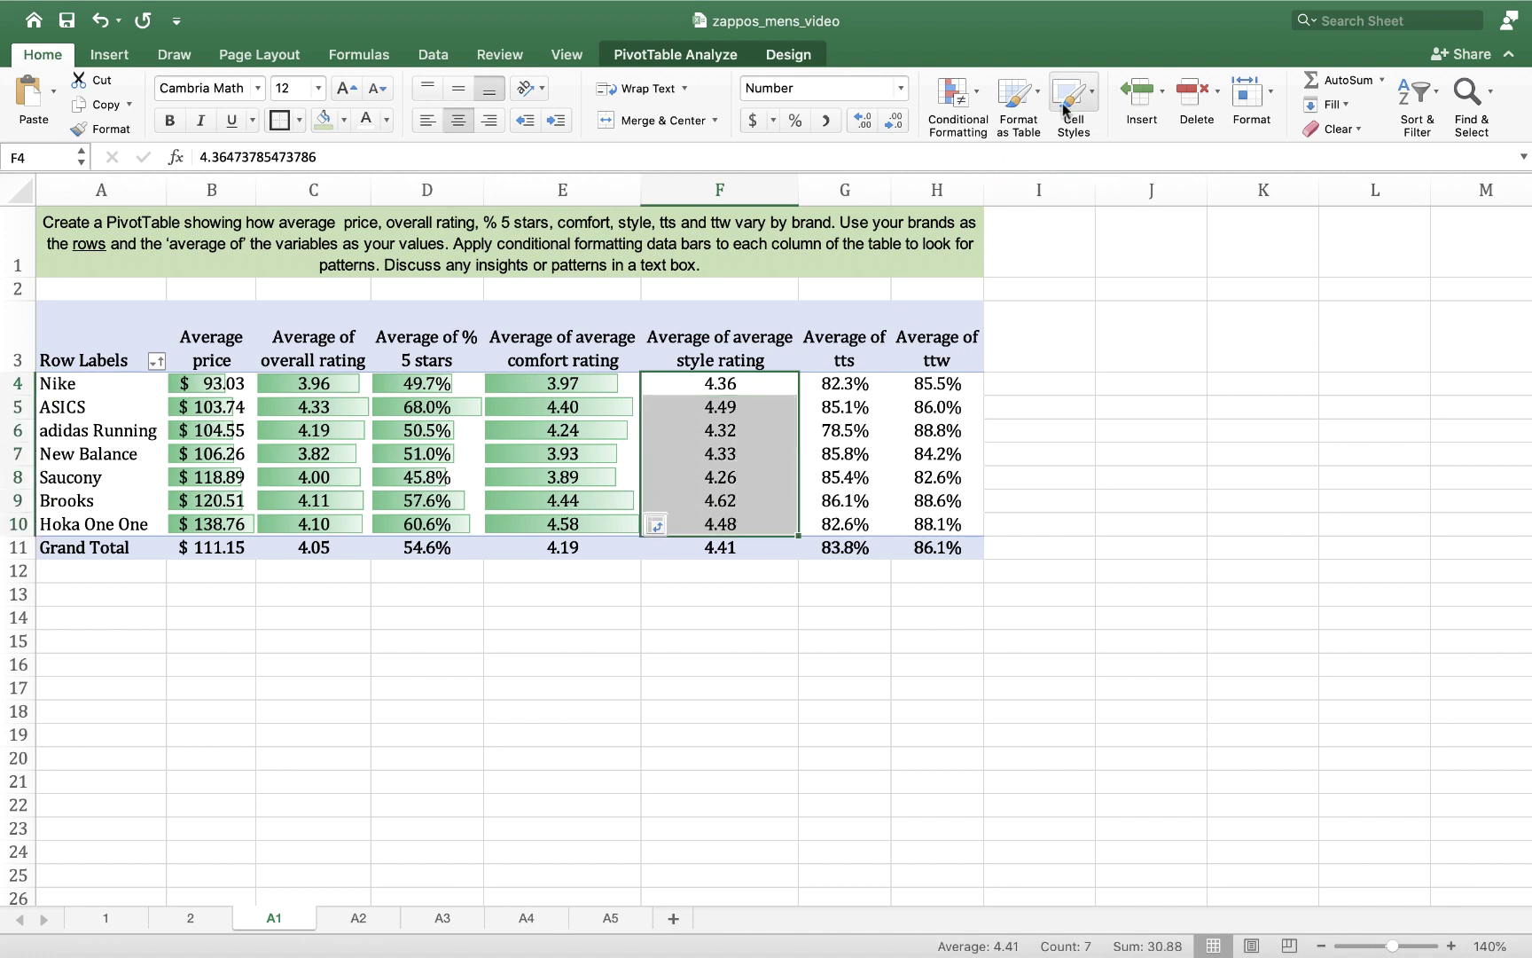
click(958, 93)
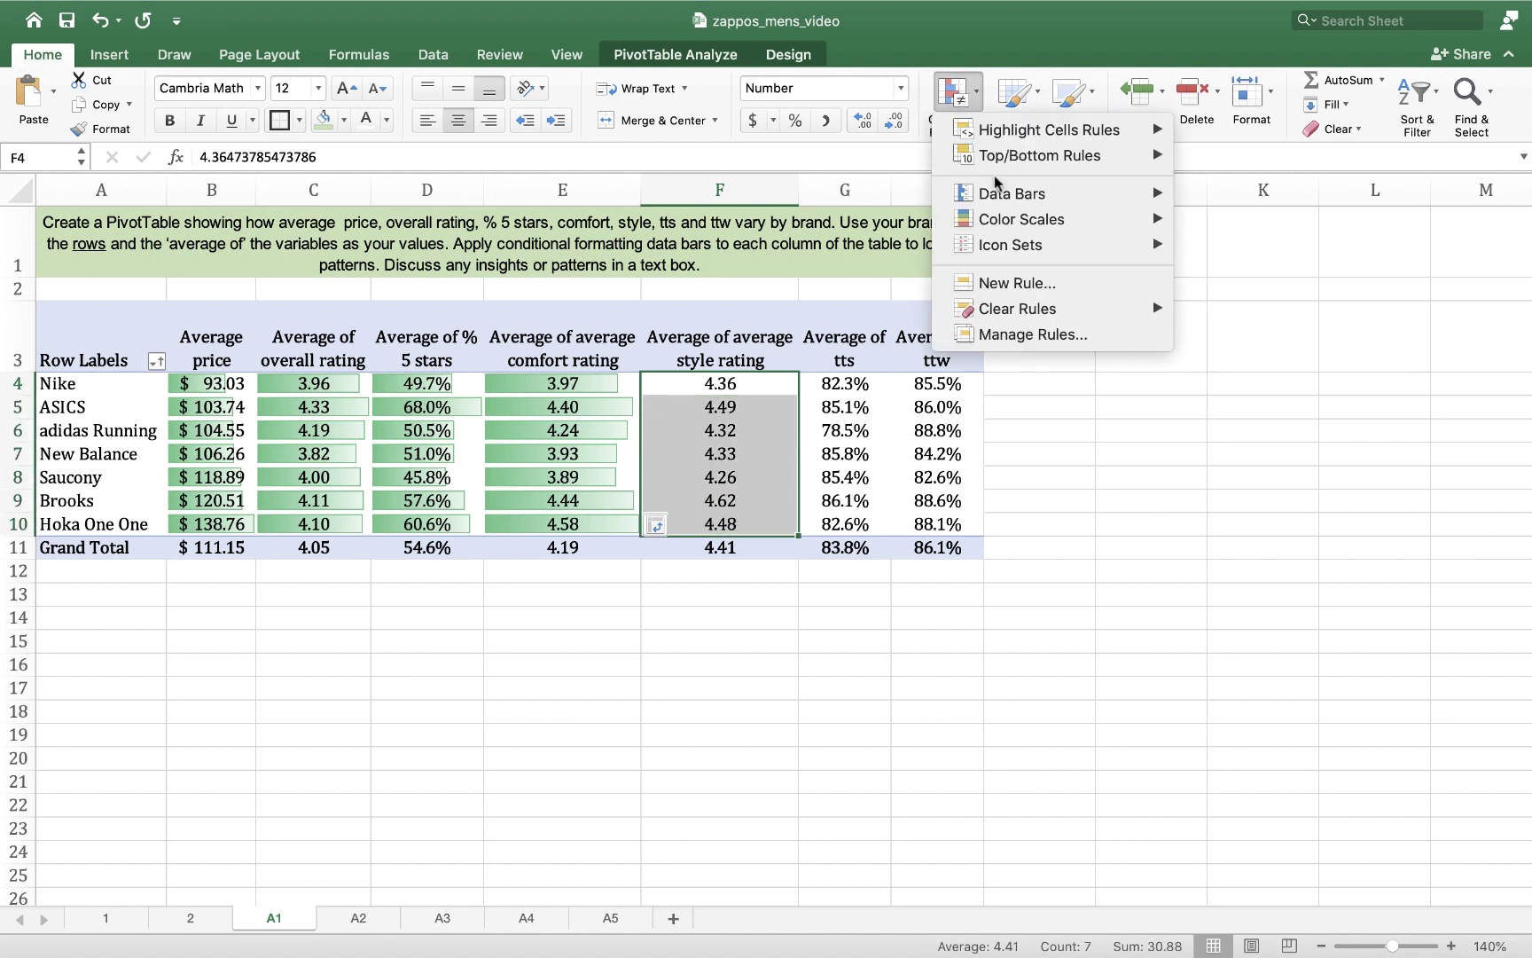
mouse_move(1002, 194)
click(1239, 235)
click(735, 748)
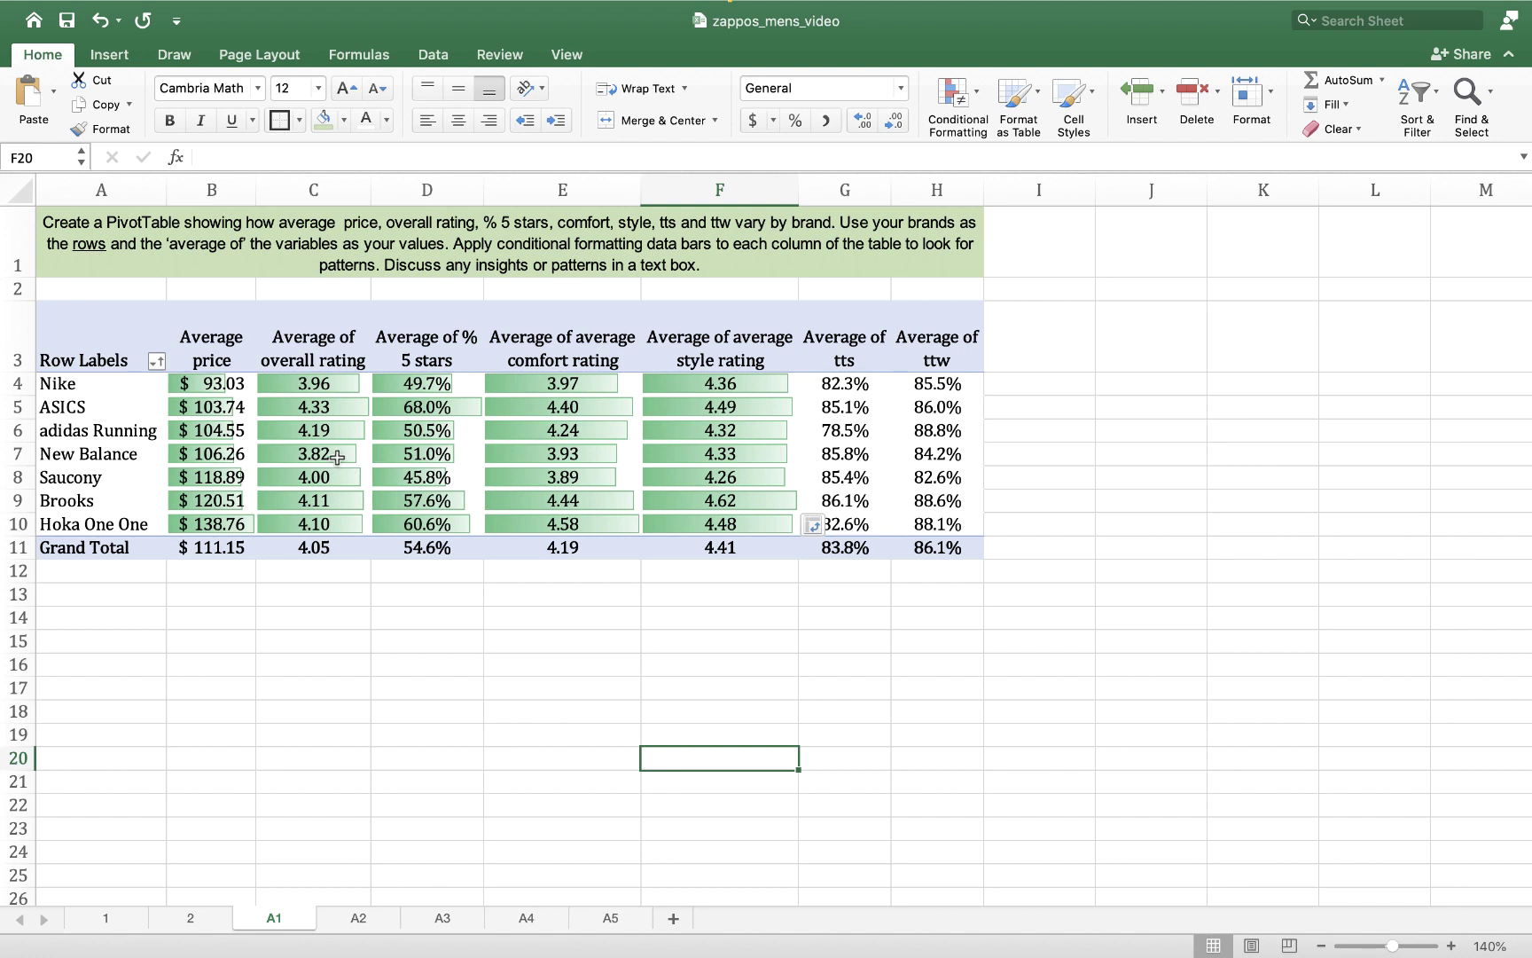
click(320, 429)
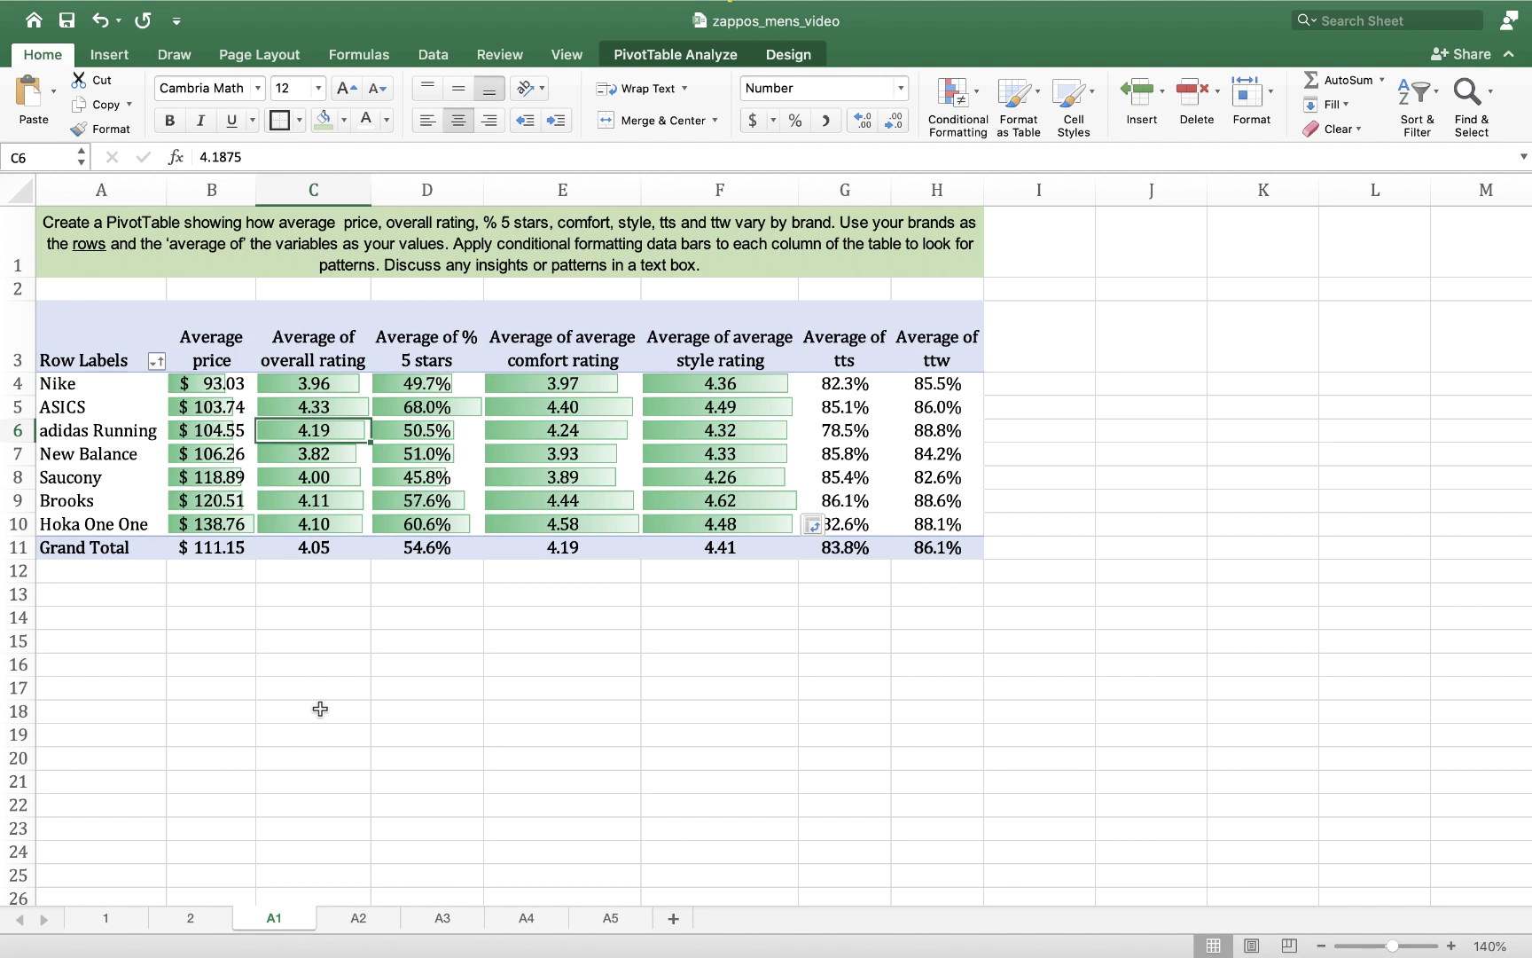
key(Down)
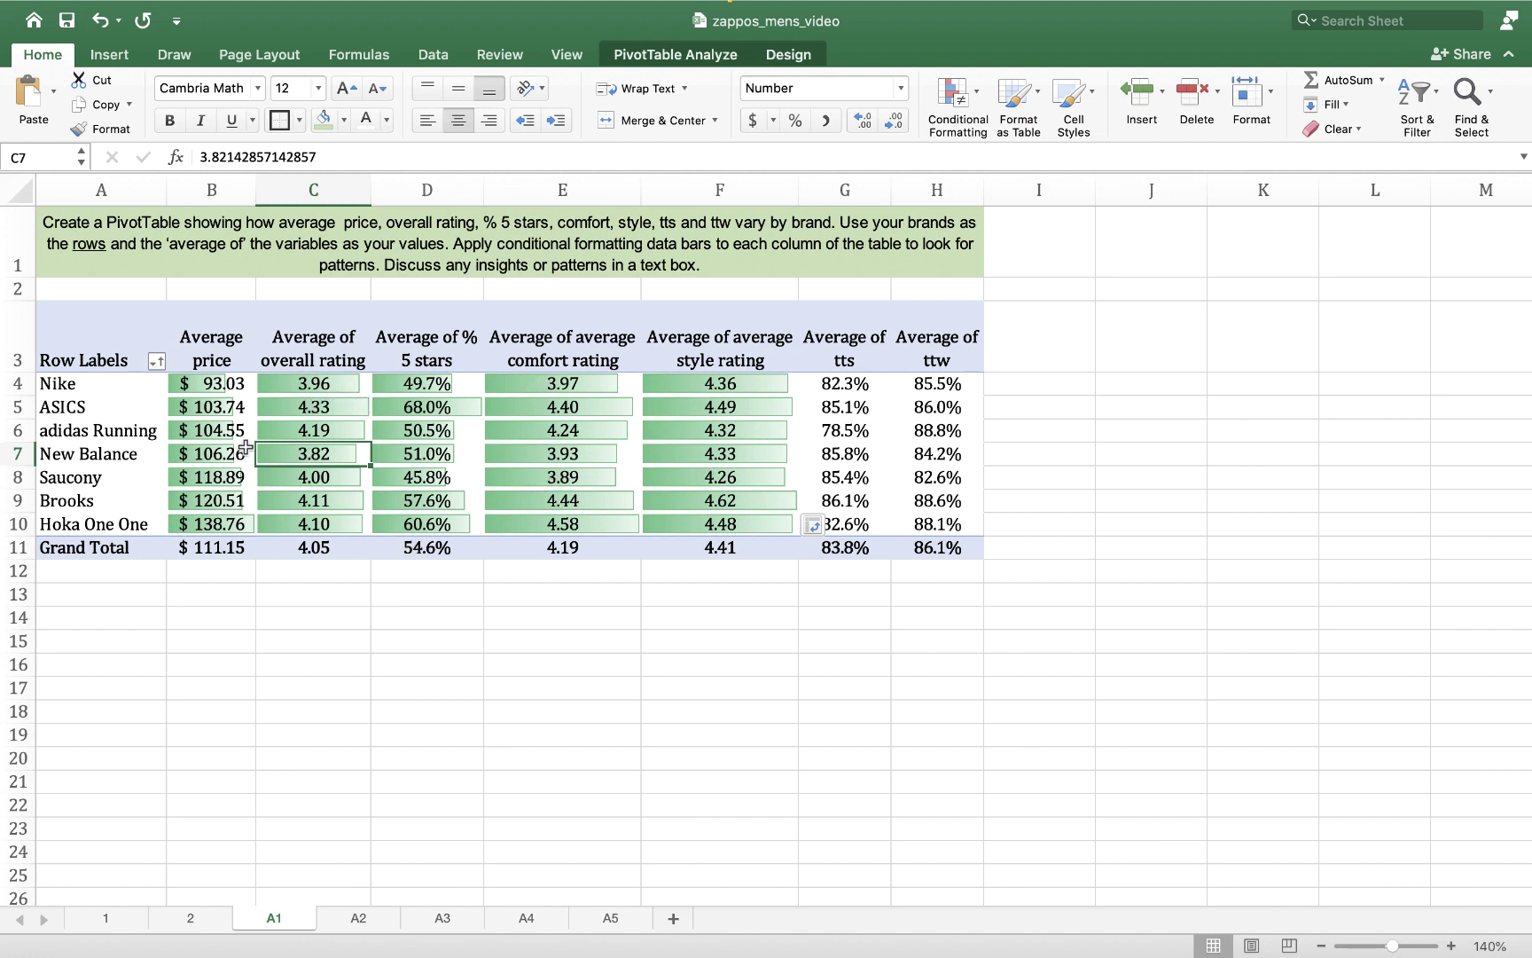
- Order the brand rows ascending by Average of overall rating
click(156, 361)
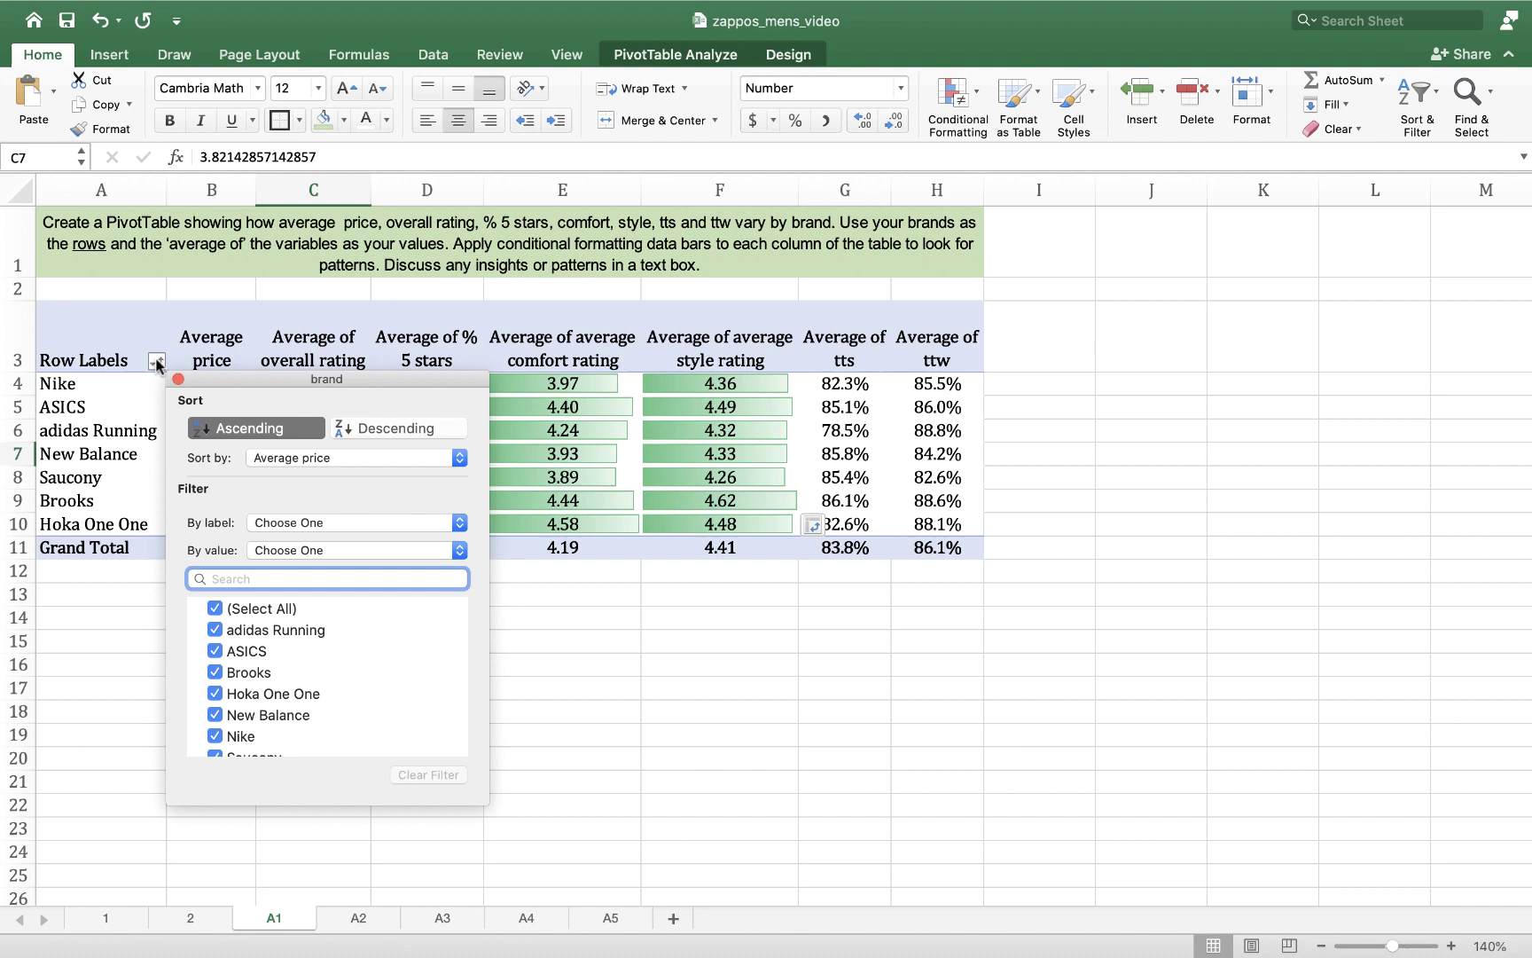
click(298, 456)
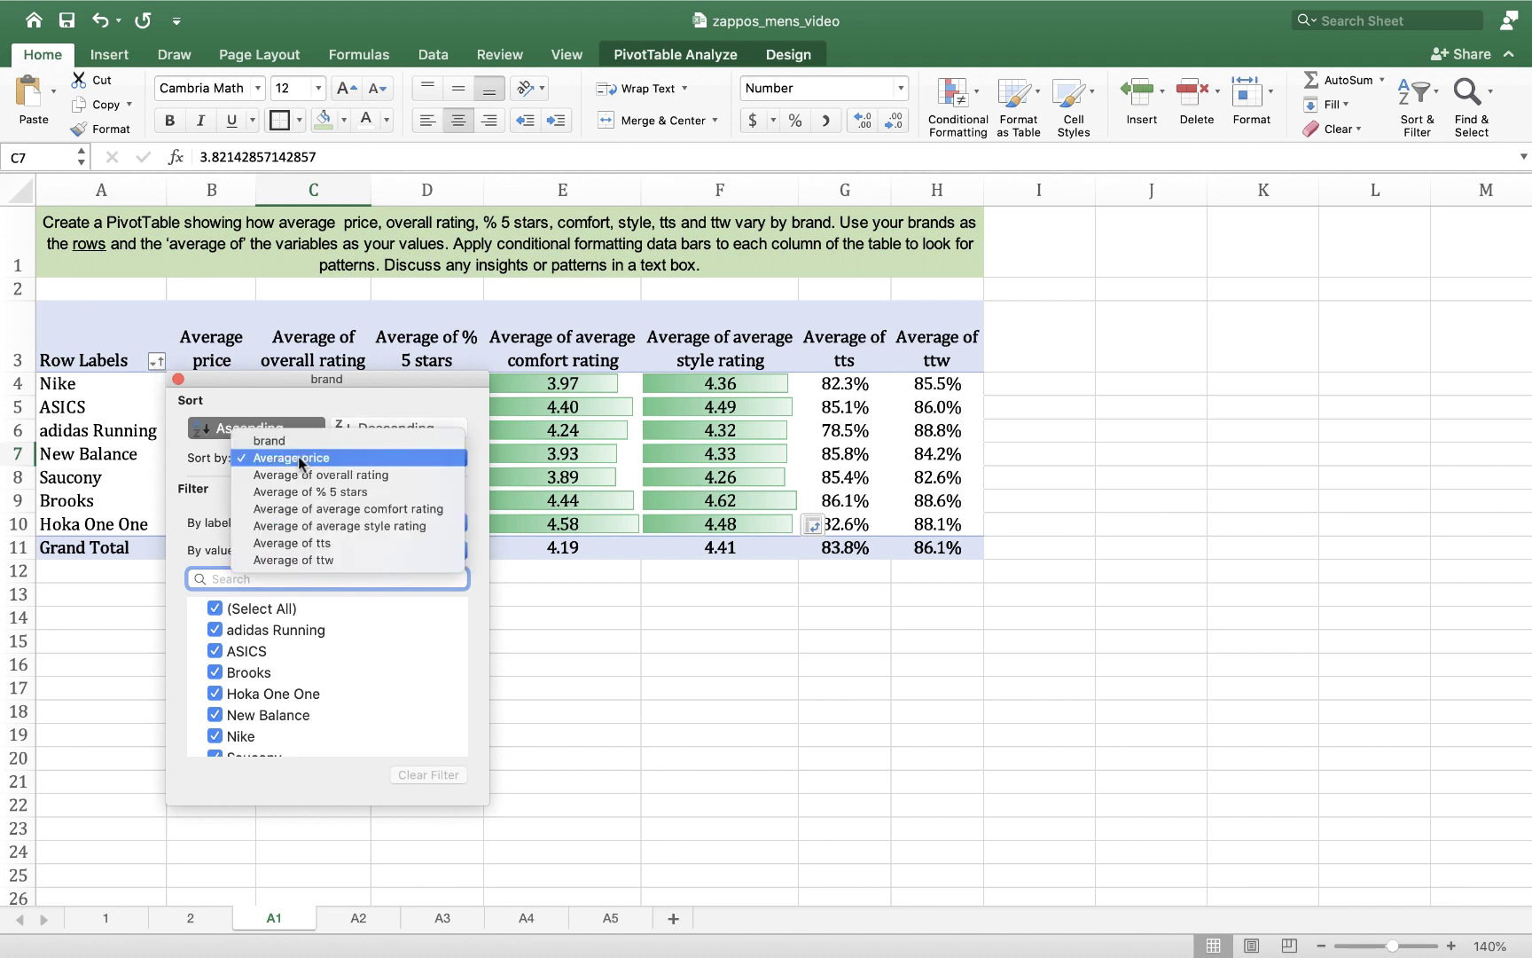
click(309, 476)
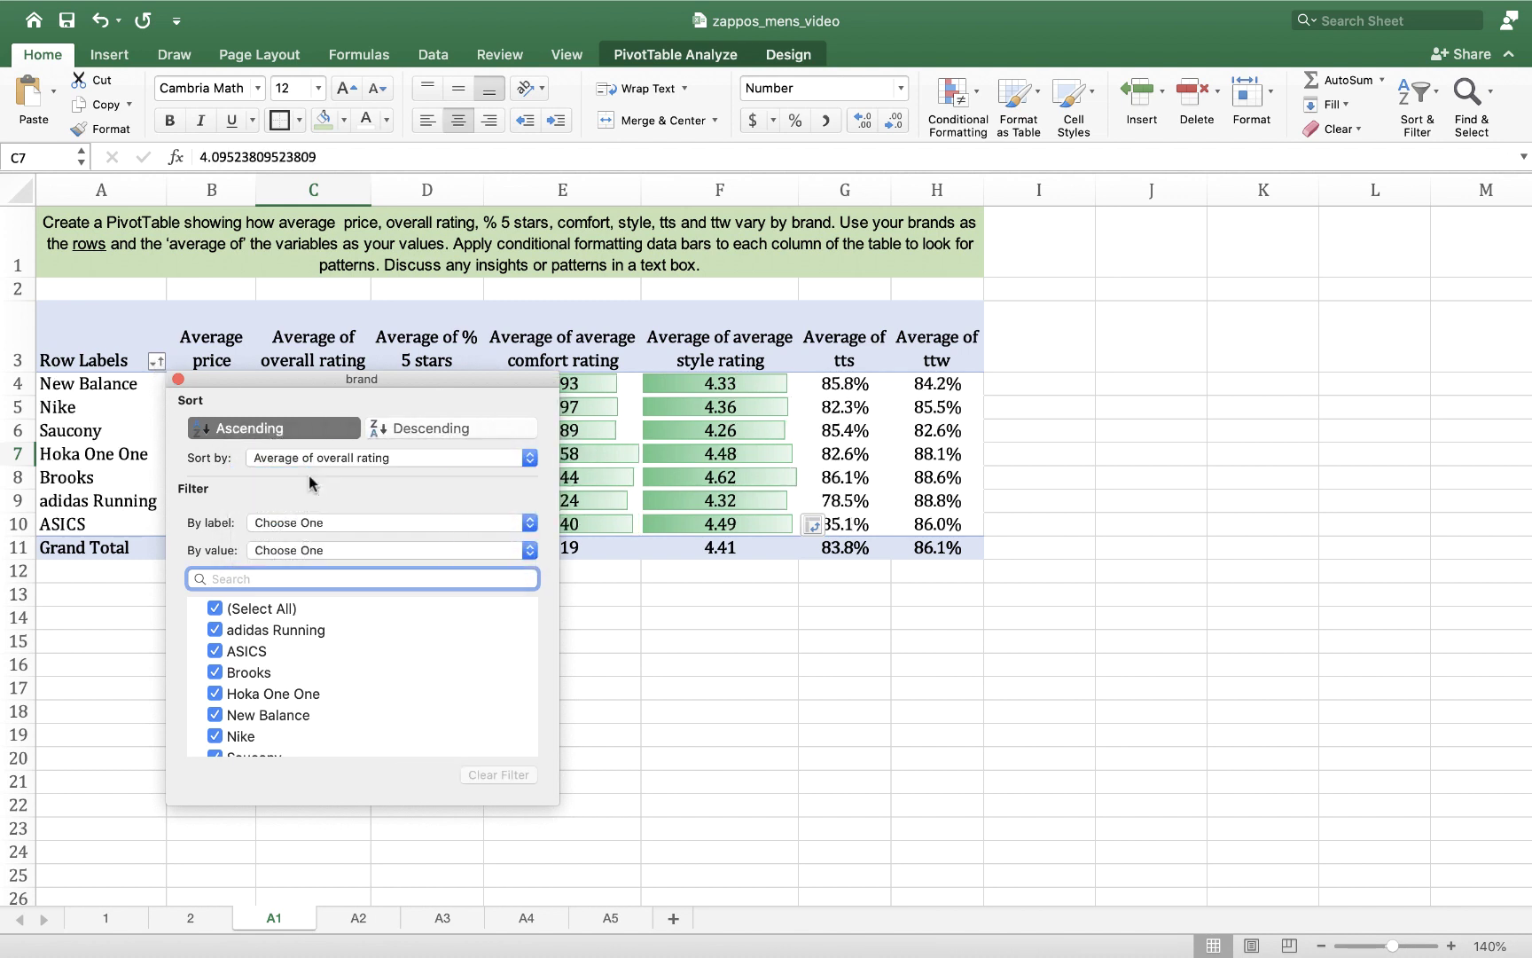
click(178, 379)
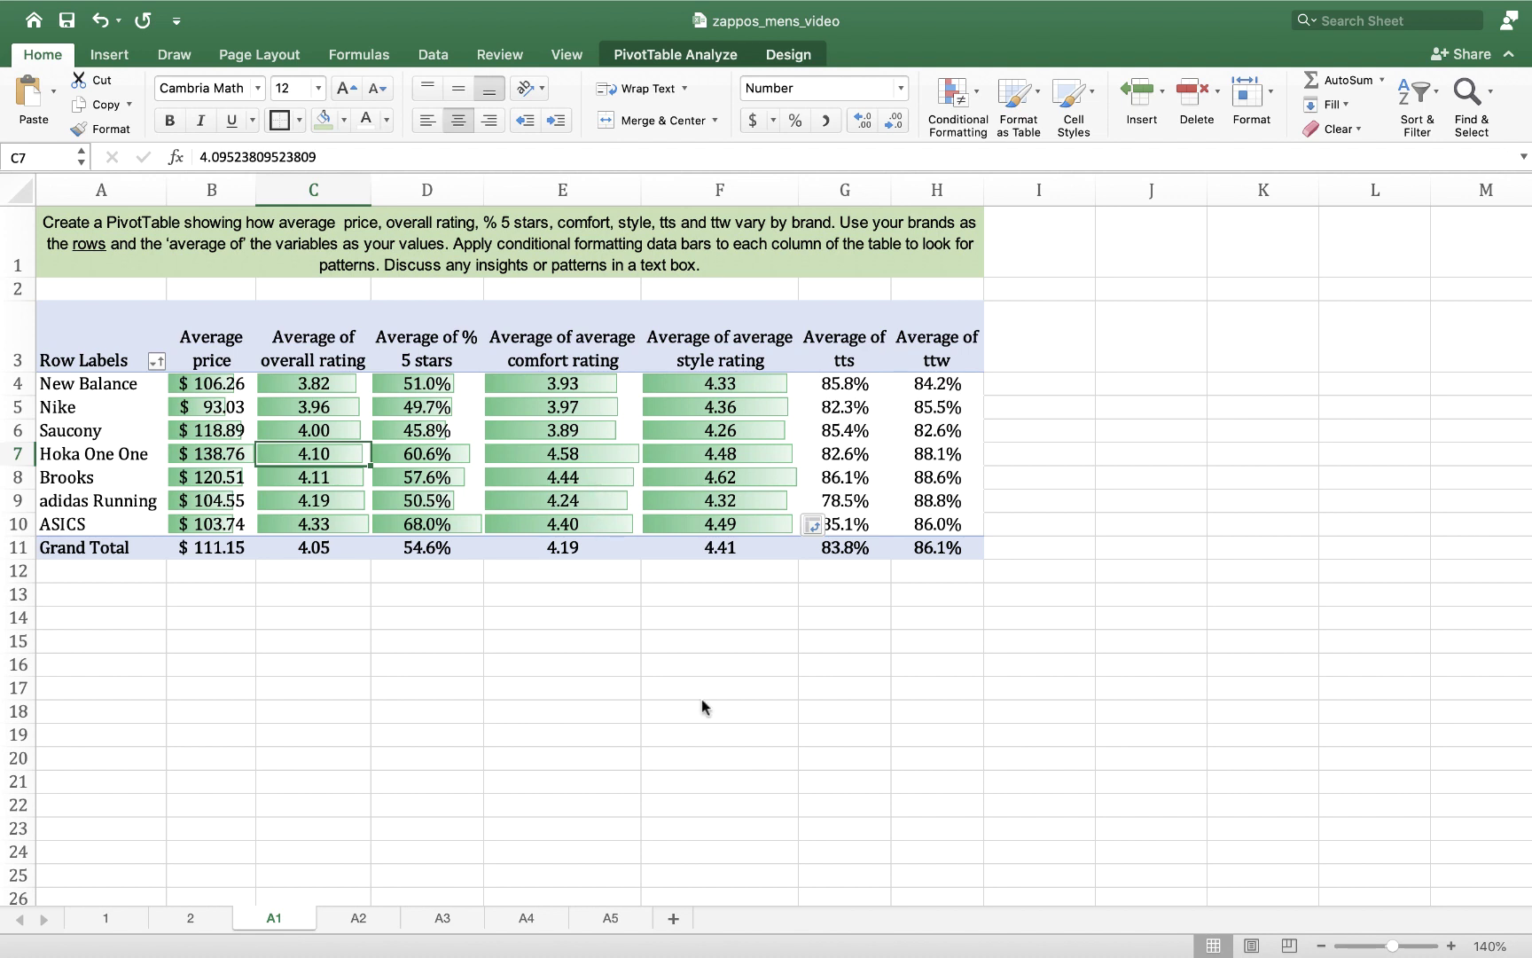
- Add green gradient data bars to the Average of tts values in G4:G10
drag(849, 383, 849, 524)
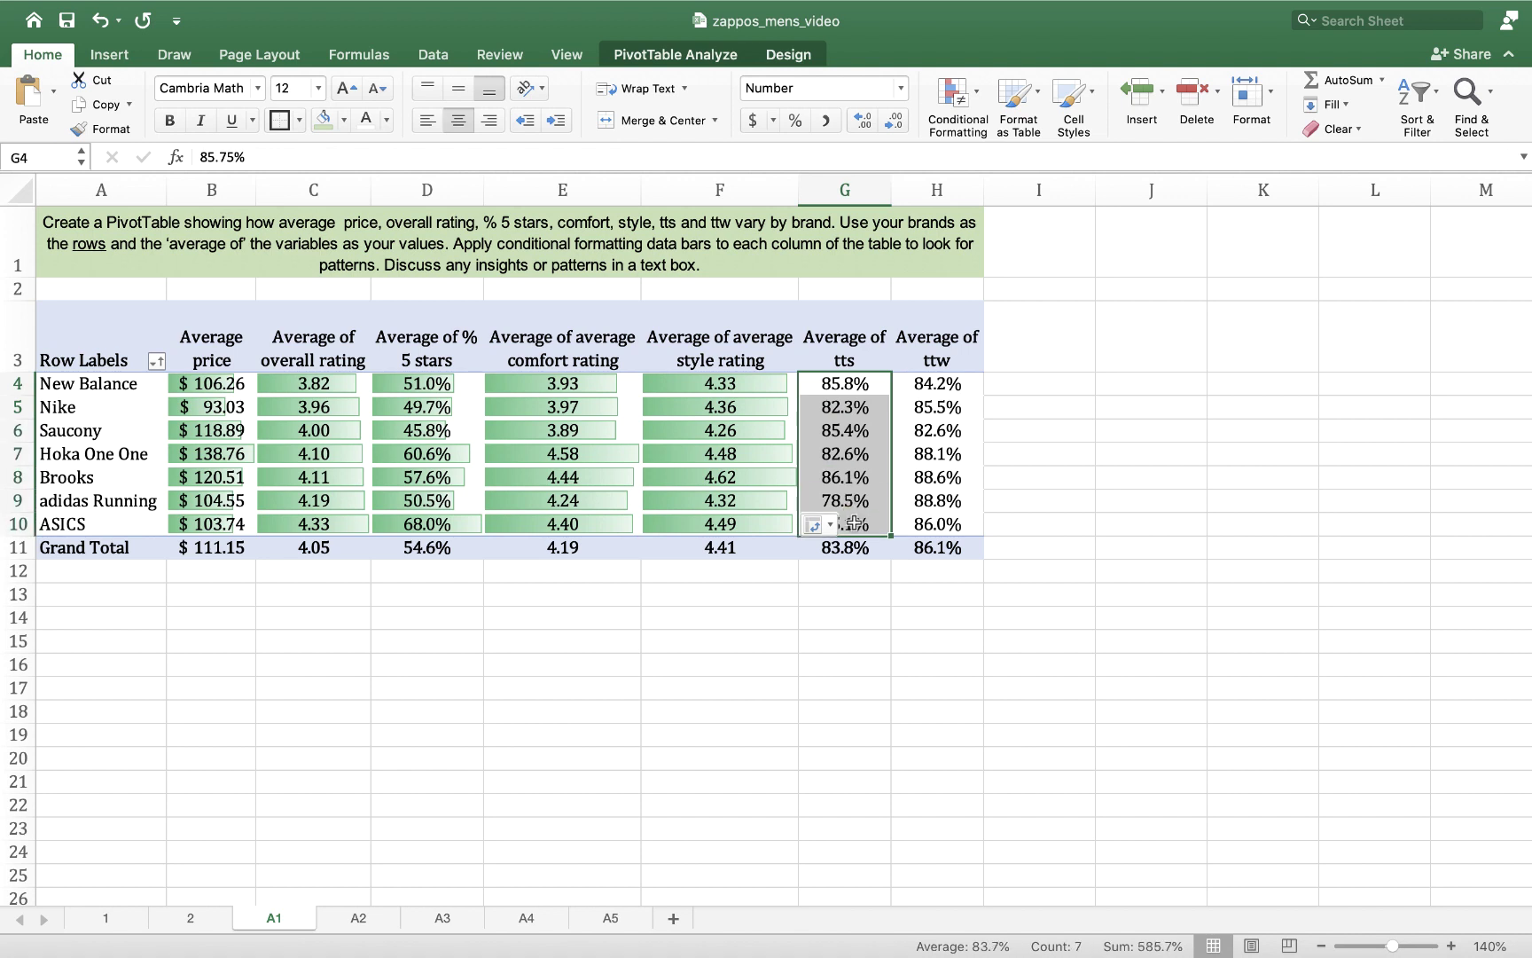
click(956, 98)
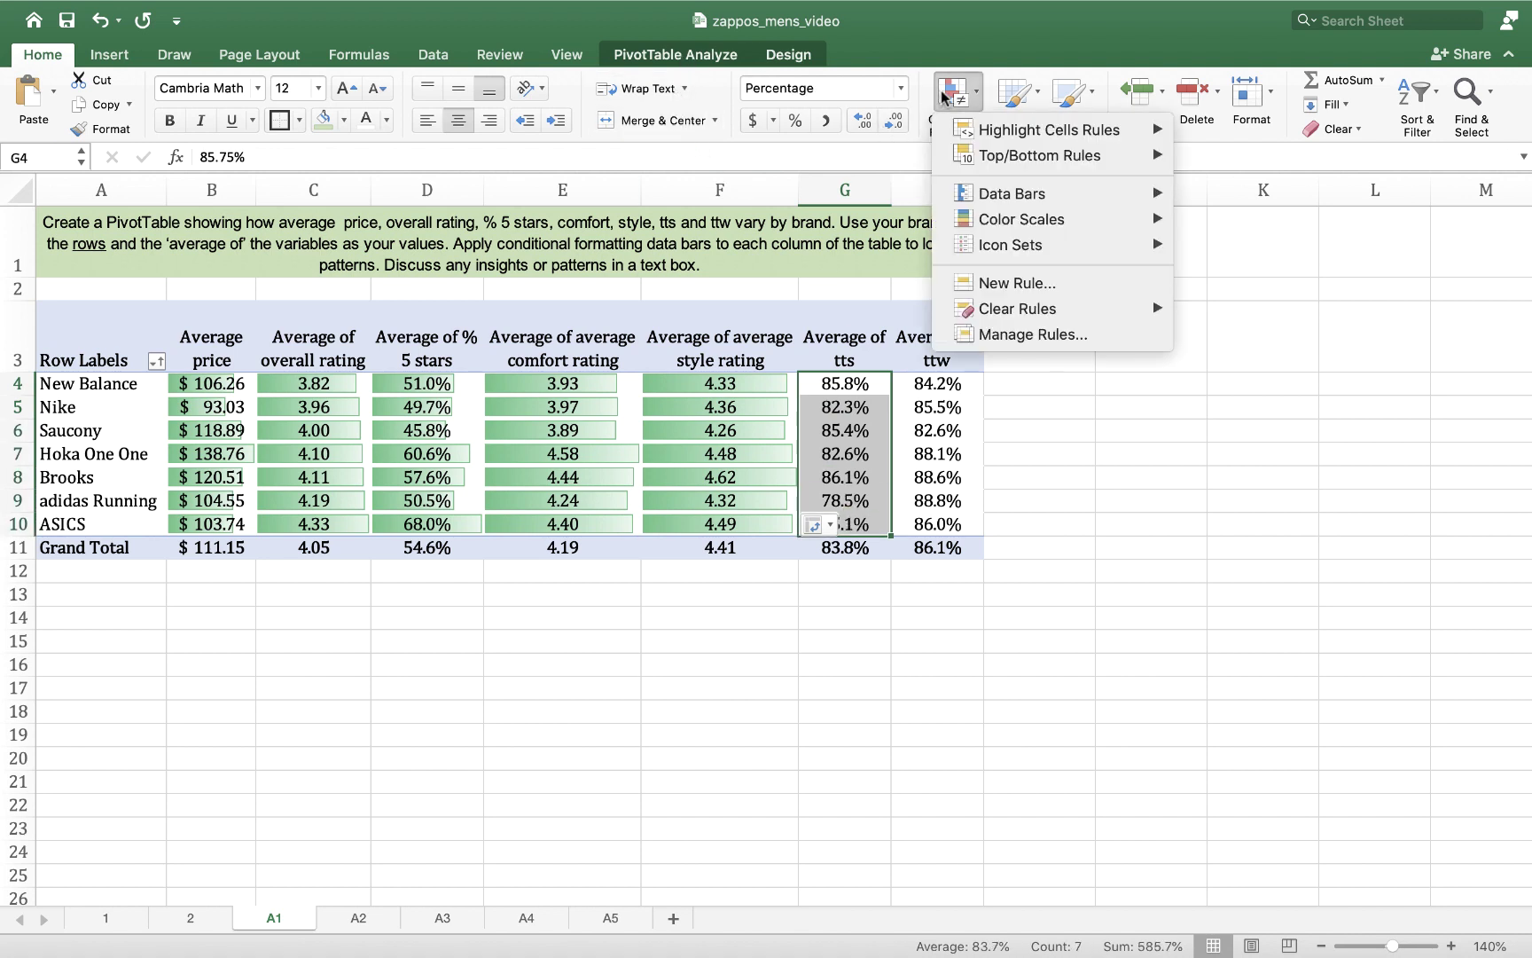
mouse_move(1028, 193)
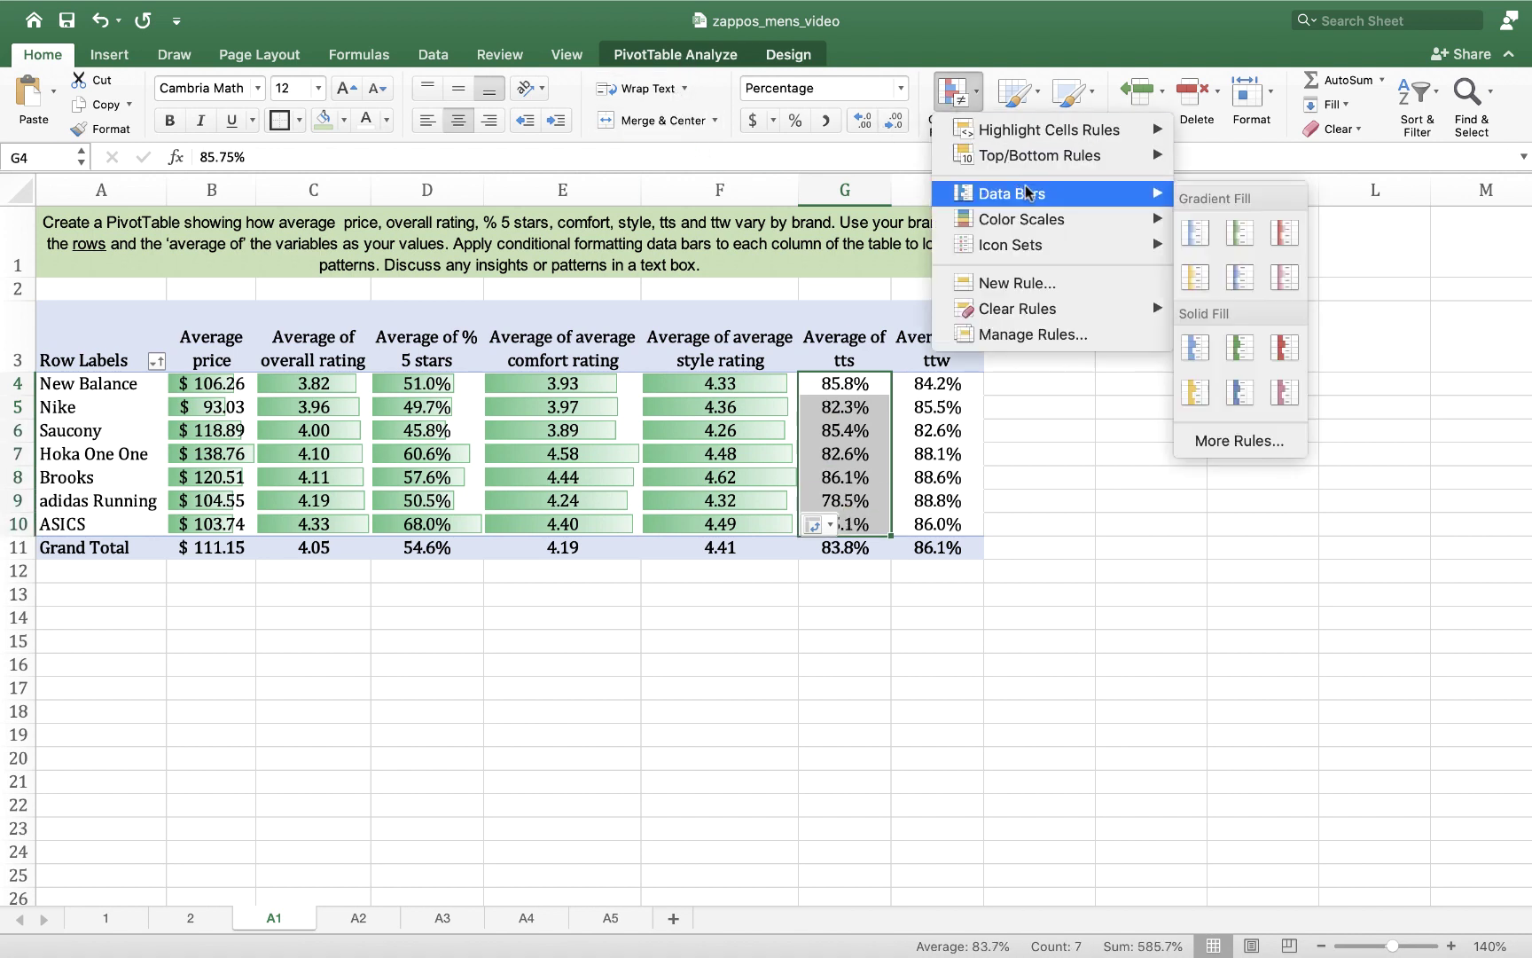
click(1240, 232)
- Add green gradient data bars to the Average of ttw values in H4:H10
click(933, 383)
drag(933, 383, 938, 524)
click(954, 104)
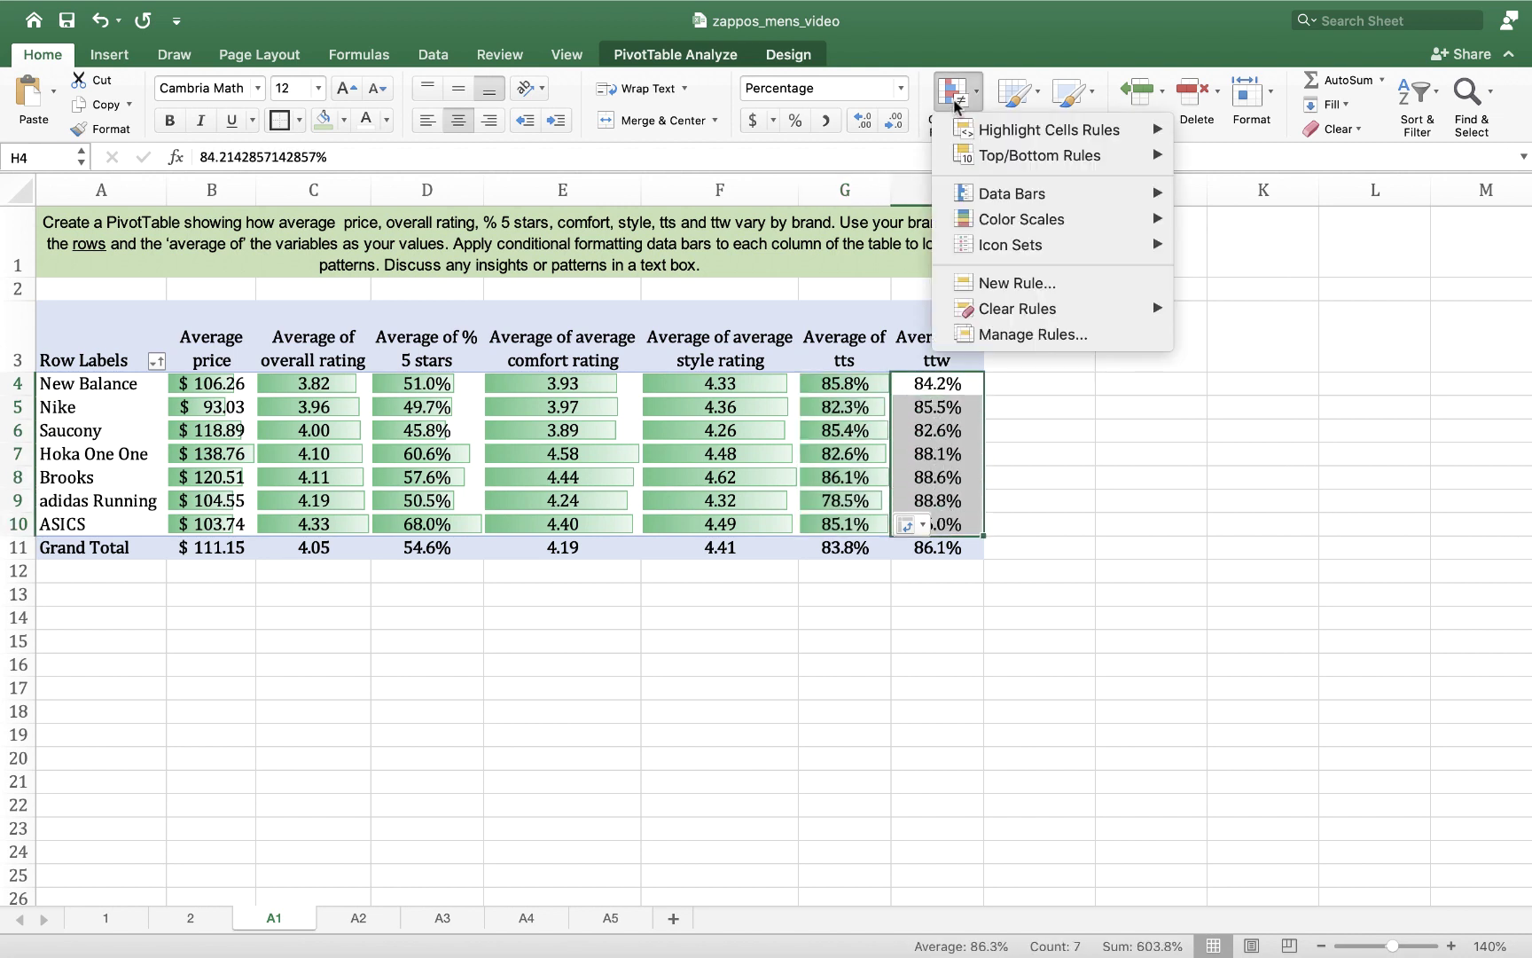
mouse_move(999, 194)
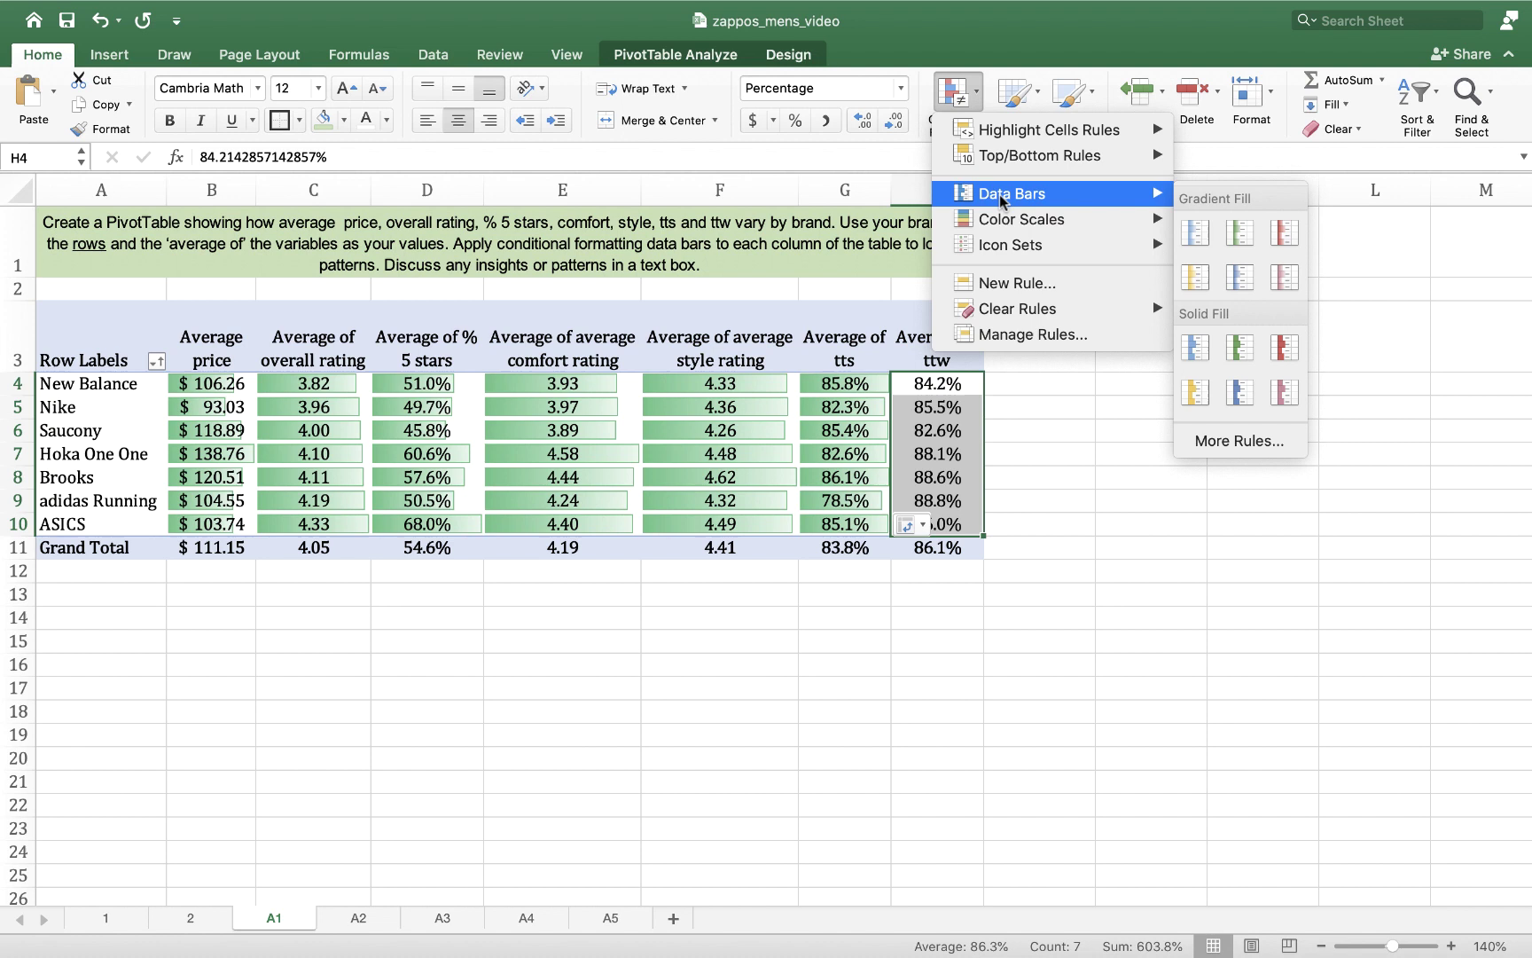
click(1222, 234)
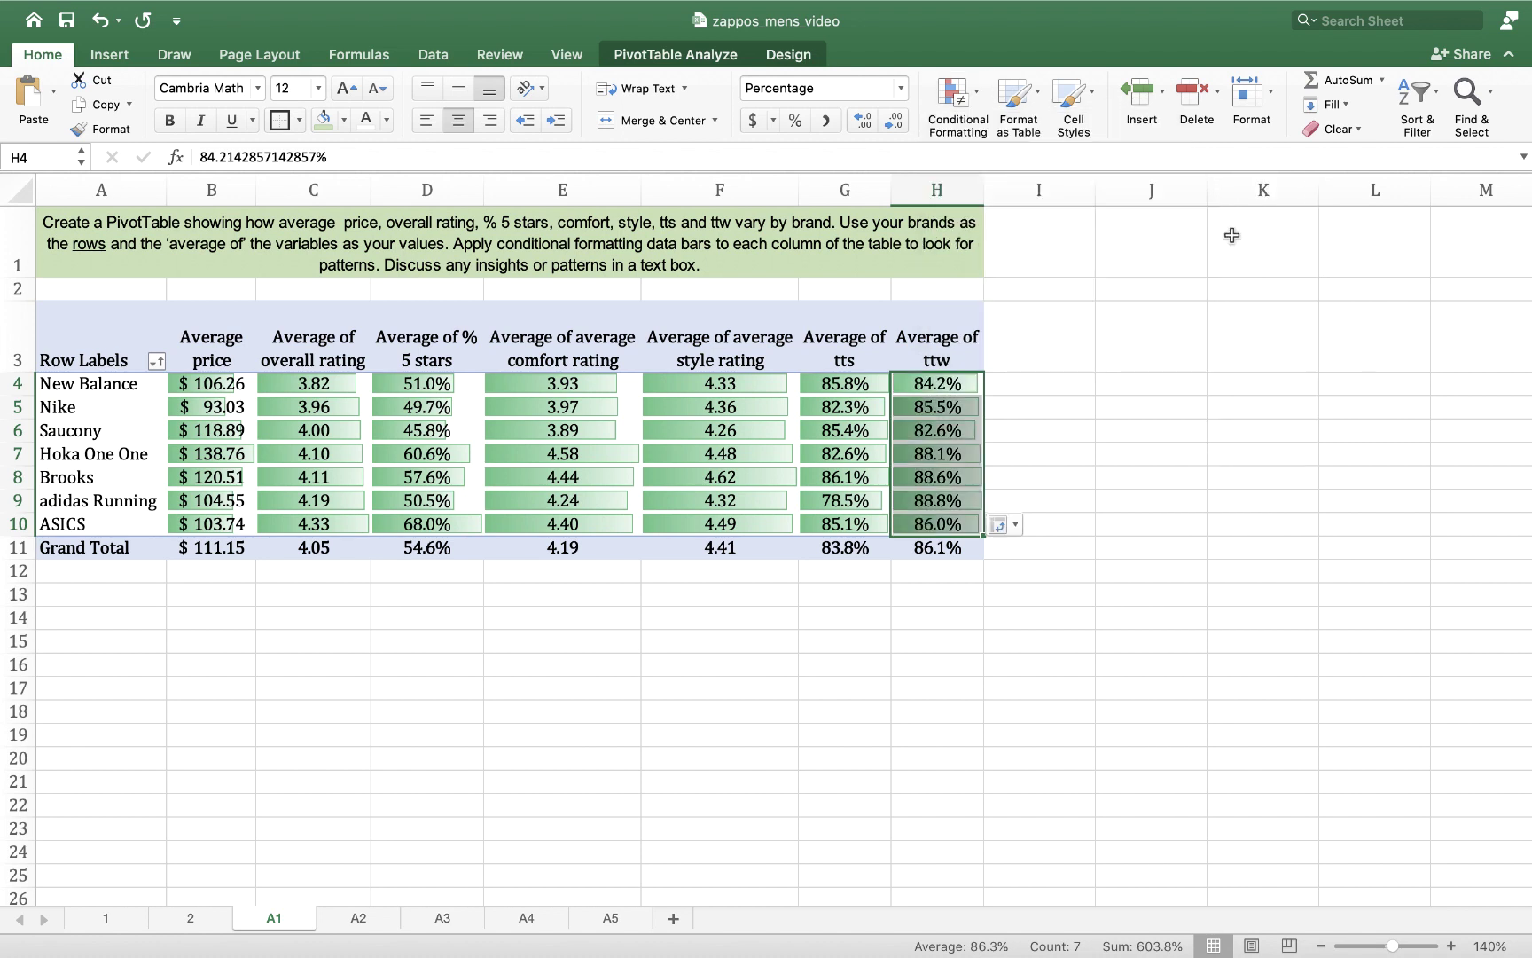
click(1020, 734)
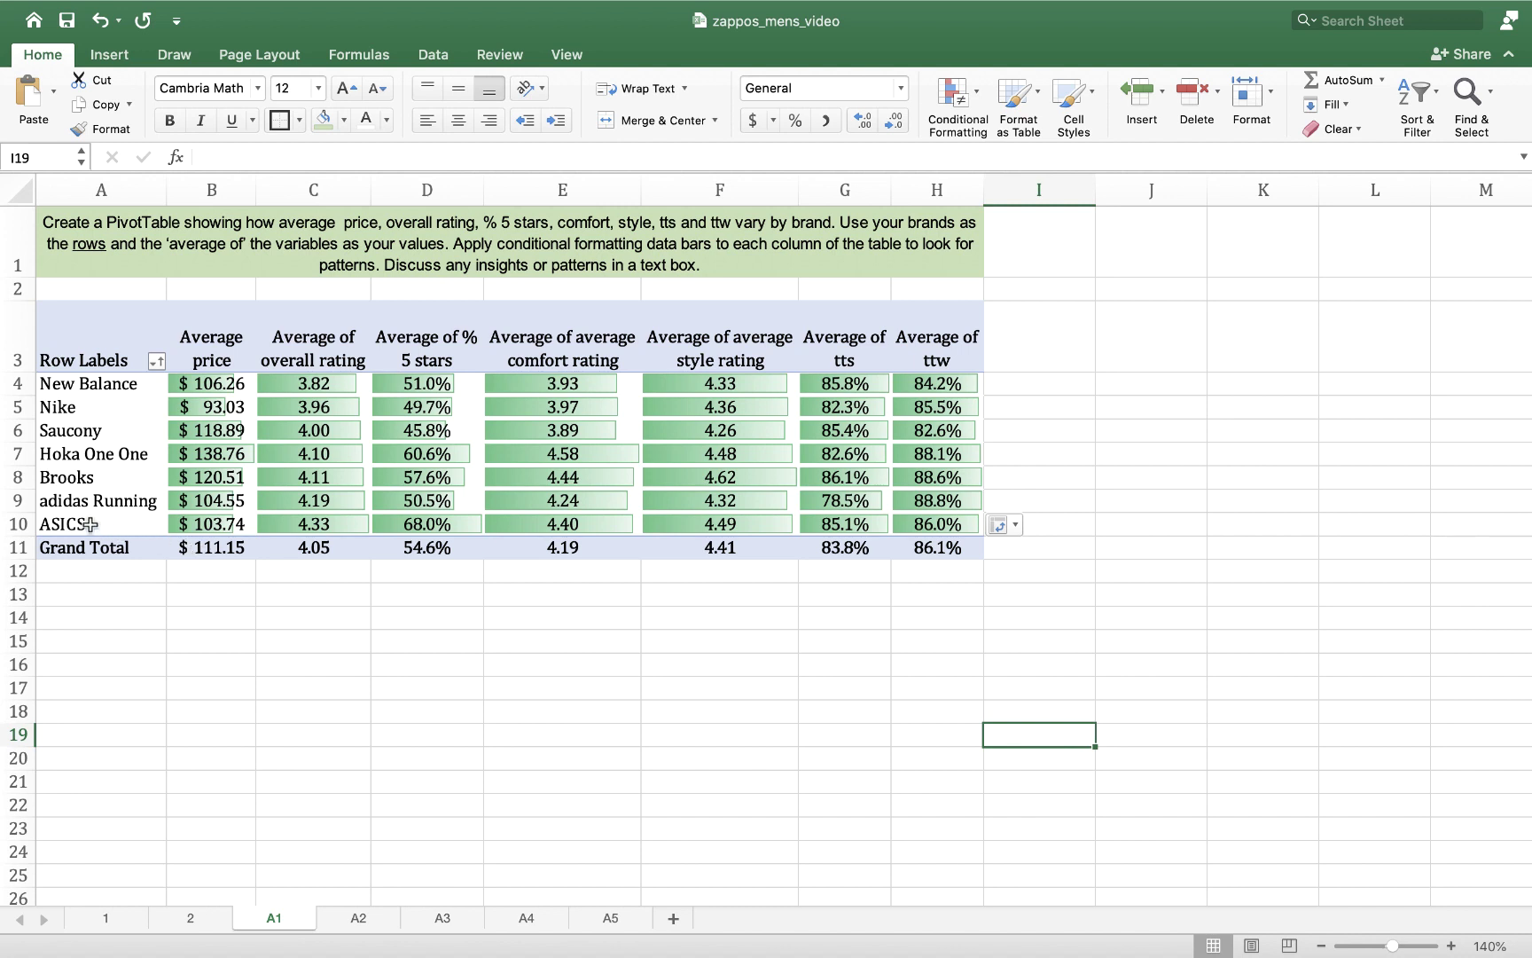
click(204, 523)
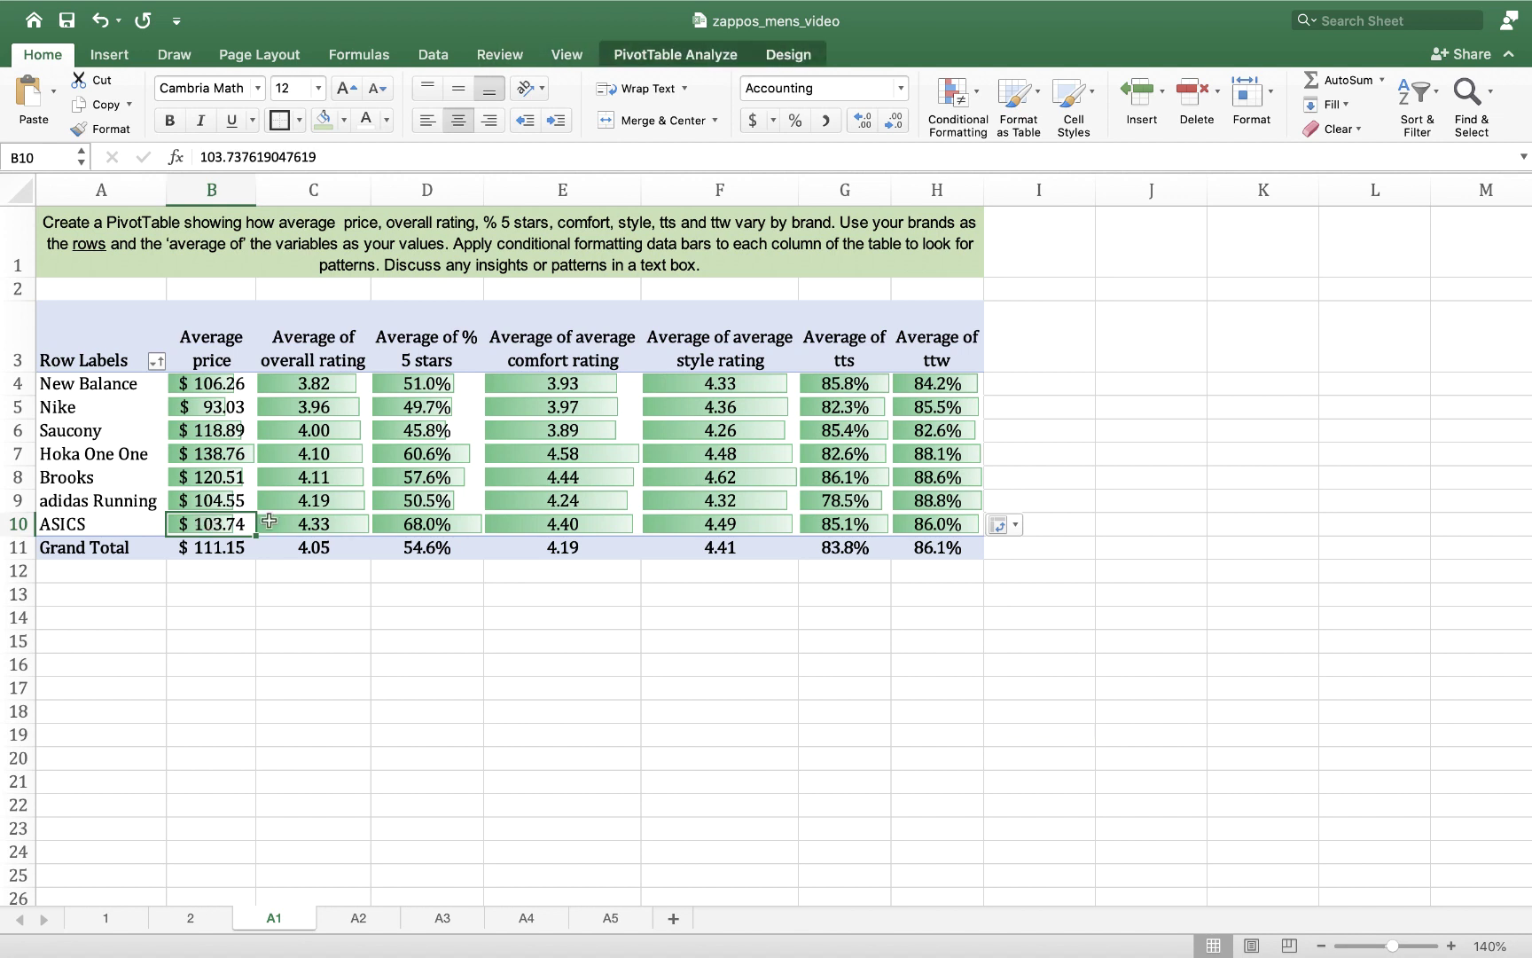
click(316, 523)
click(408, 525)
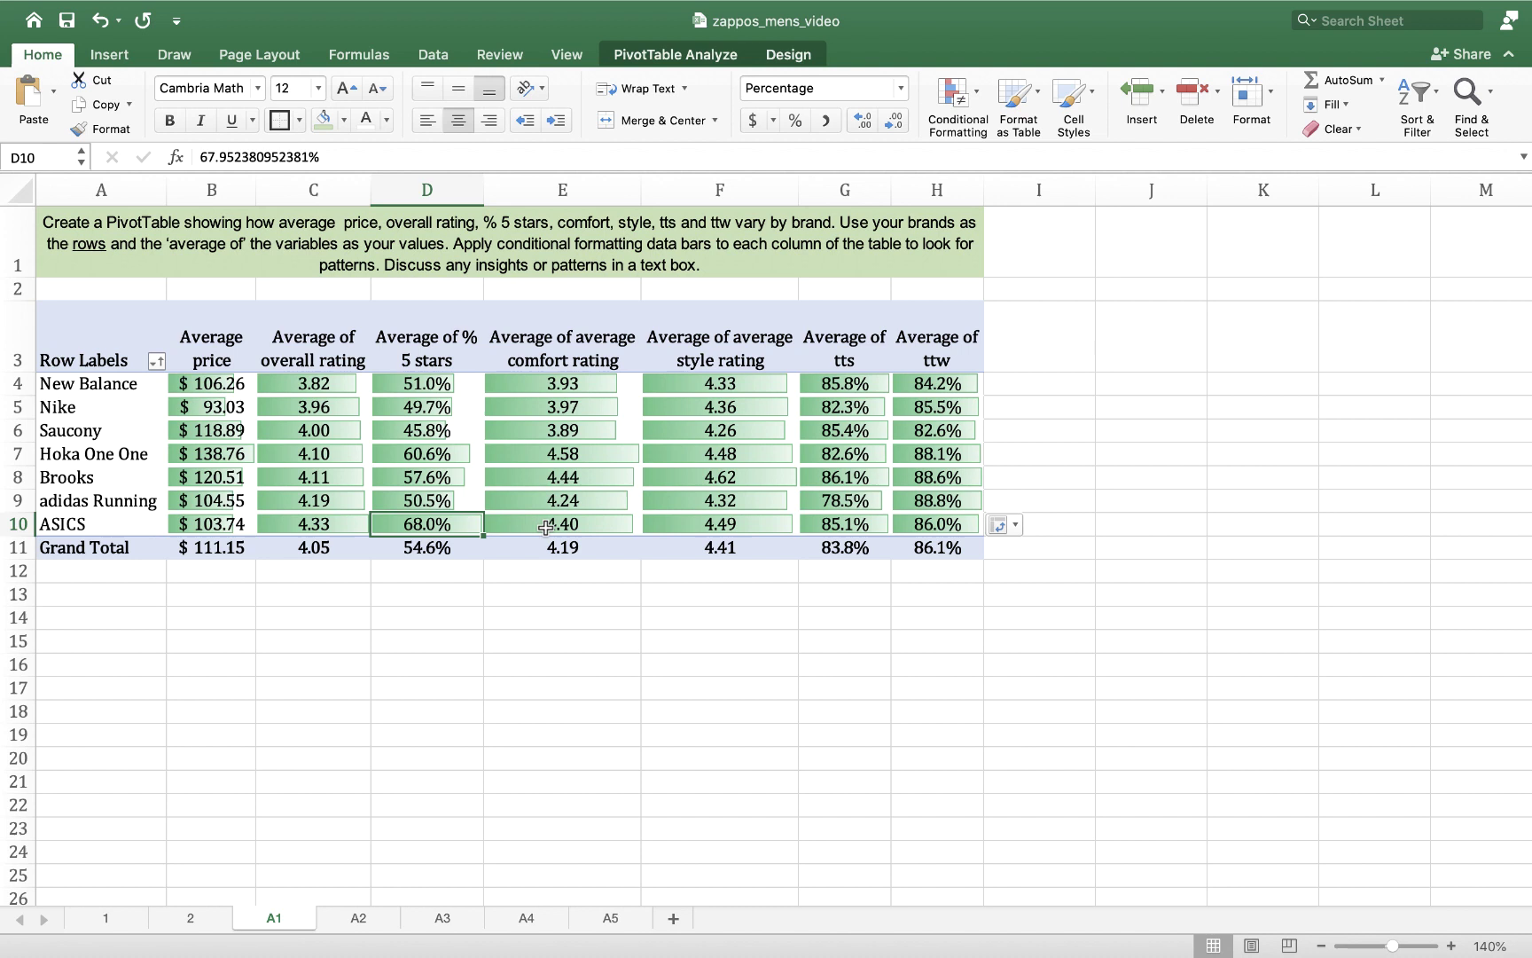
click(758, 528)
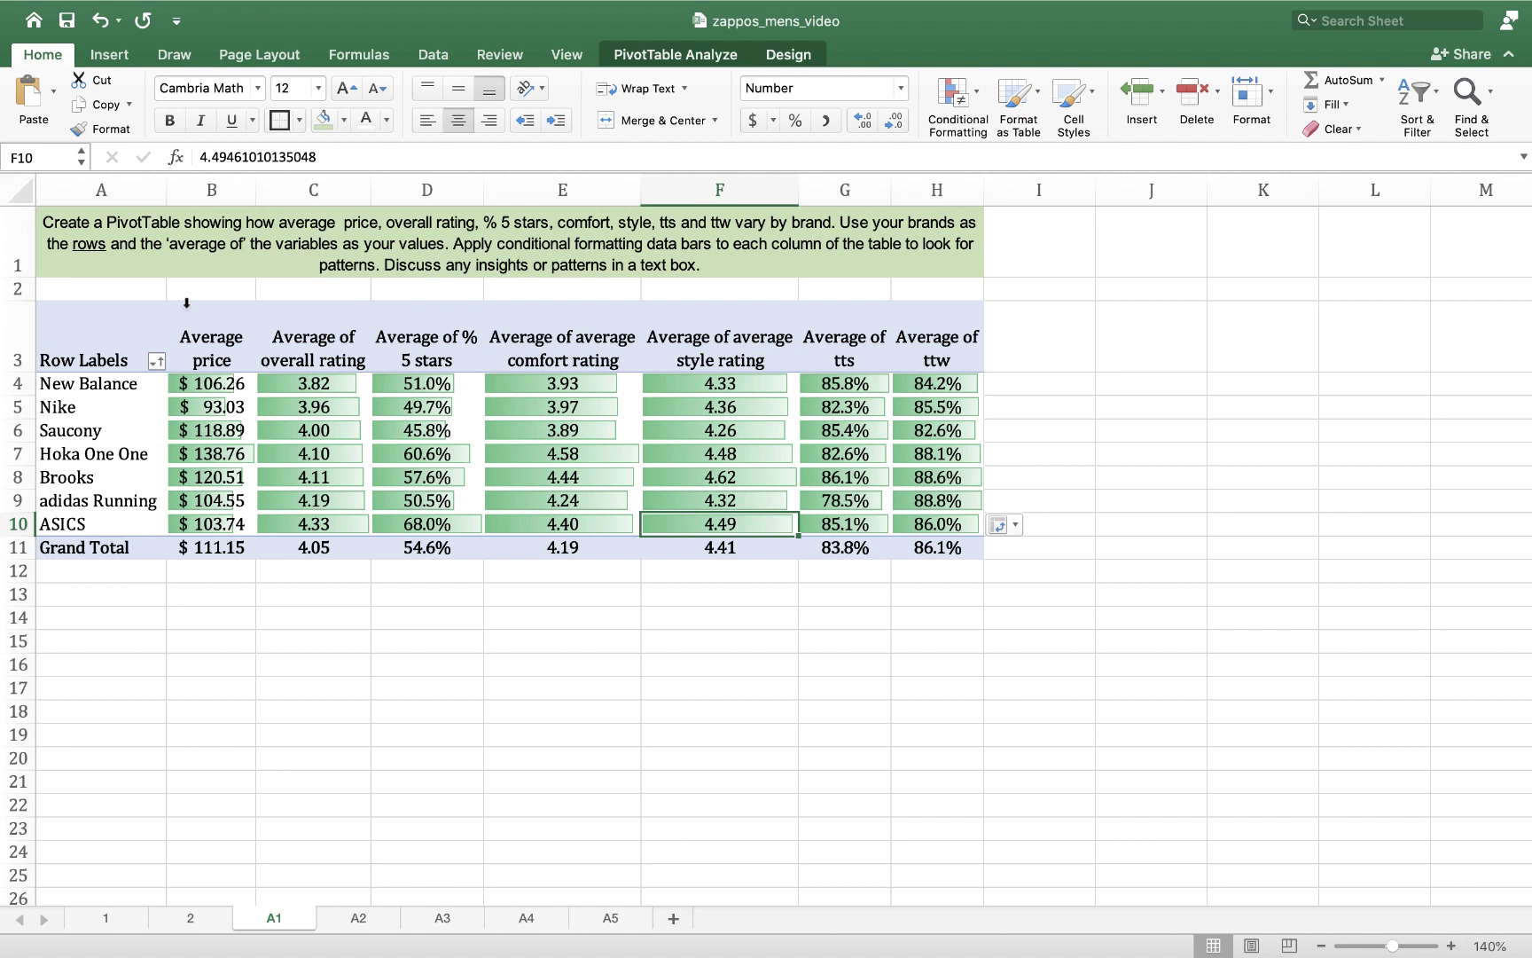
click(305, 691)
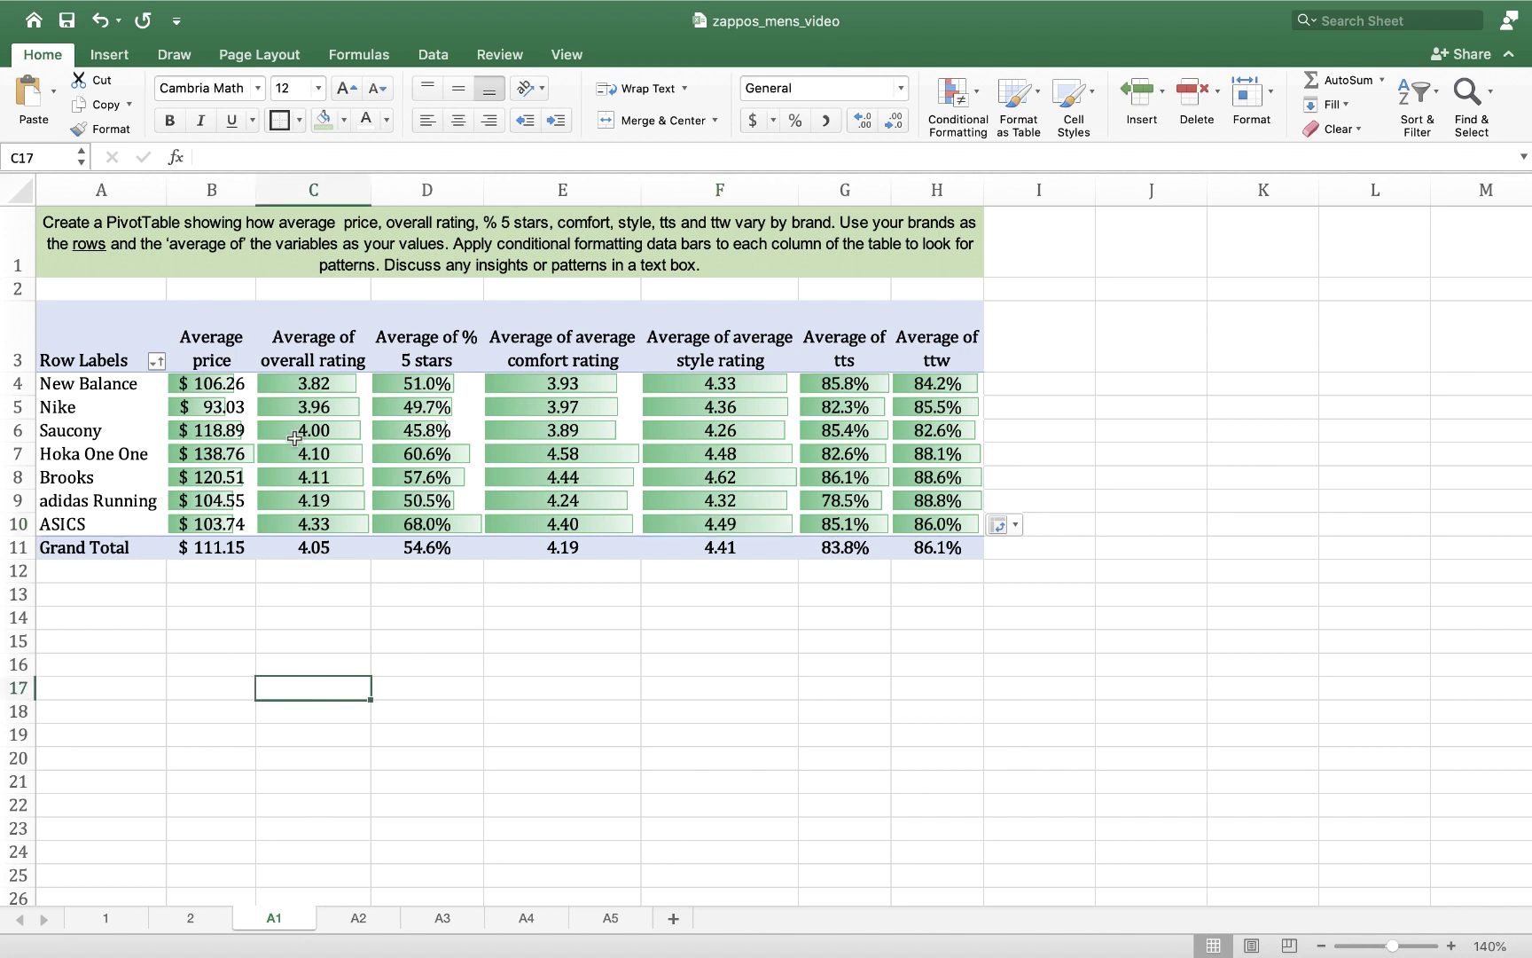
- Draw a wide text box below the PivotTable
click(112, 56)
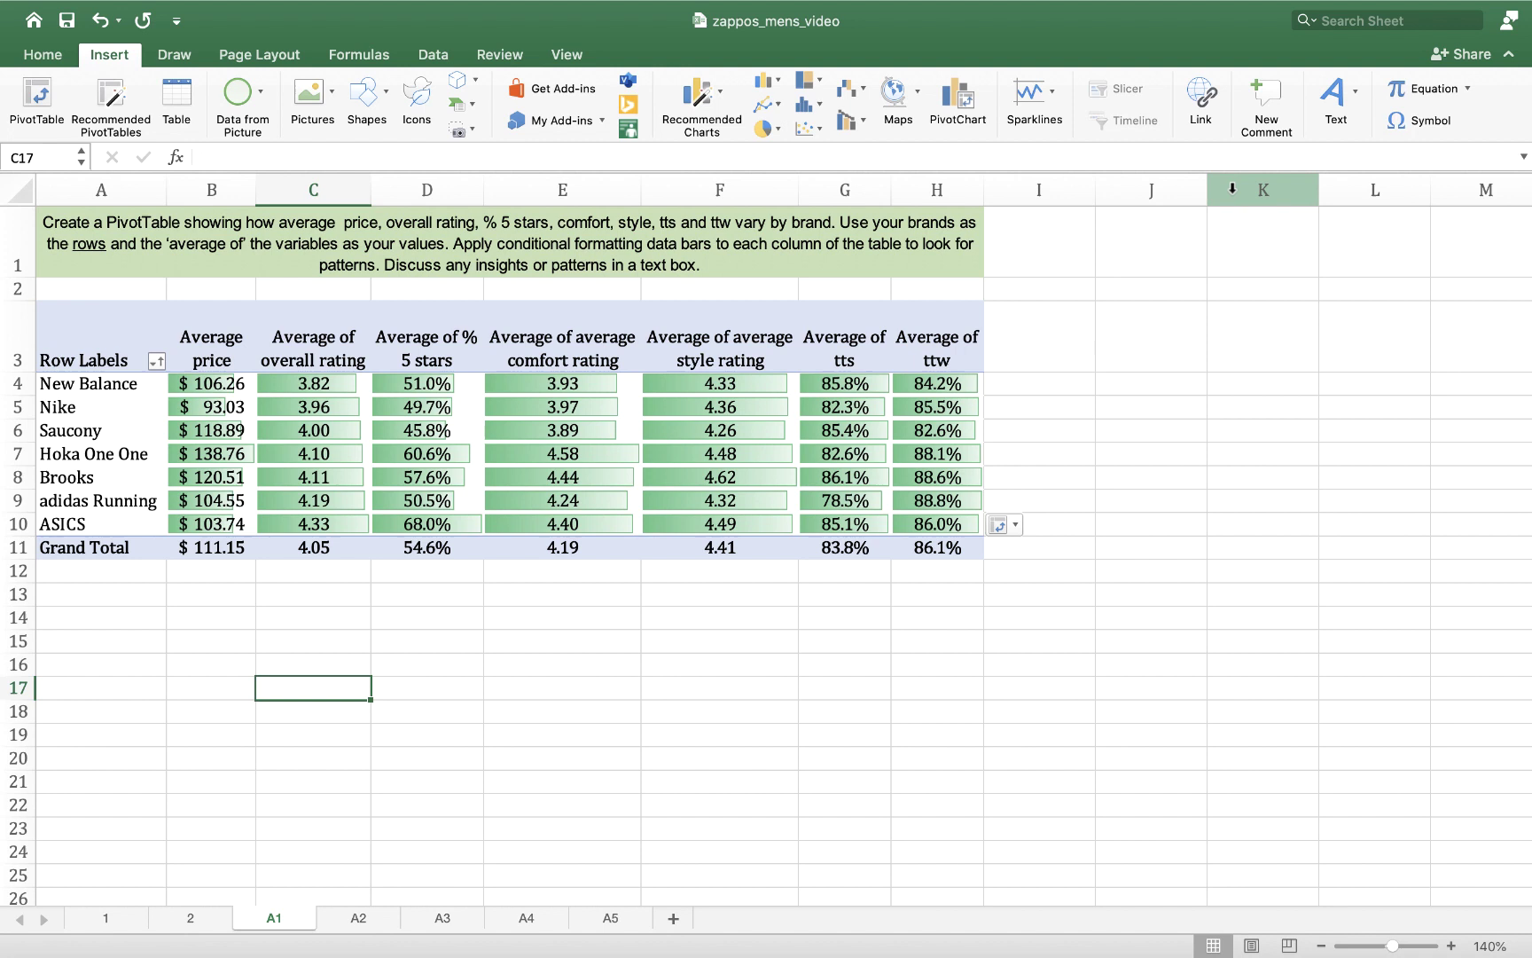
click(1336, 105)
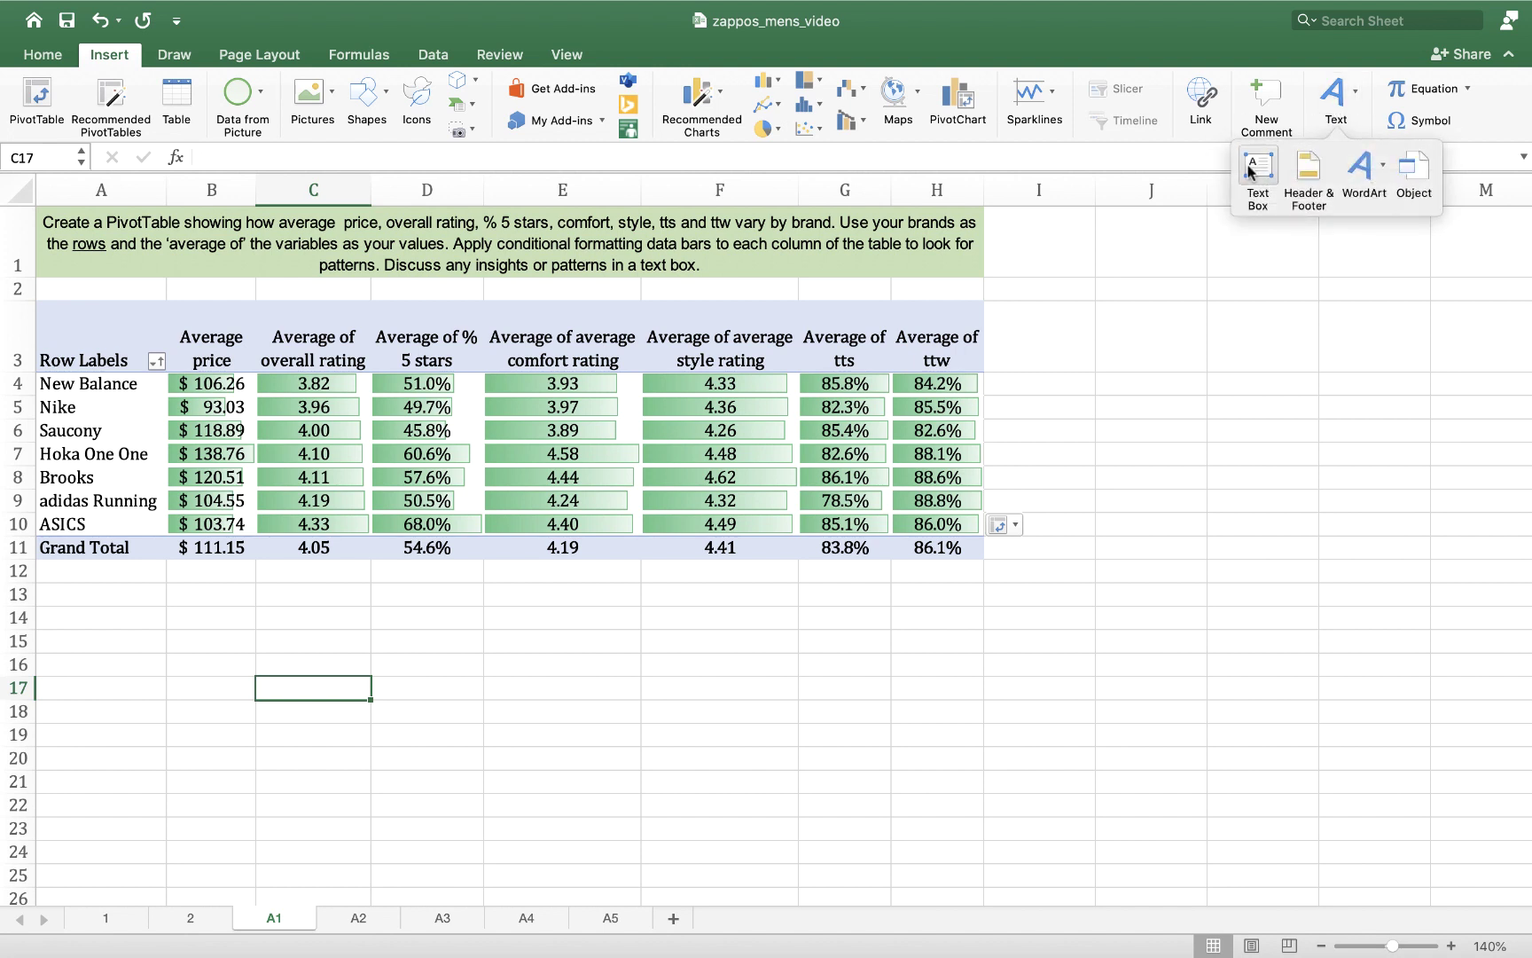
click(1258, 167)
drag(92, 585, 852, 697)
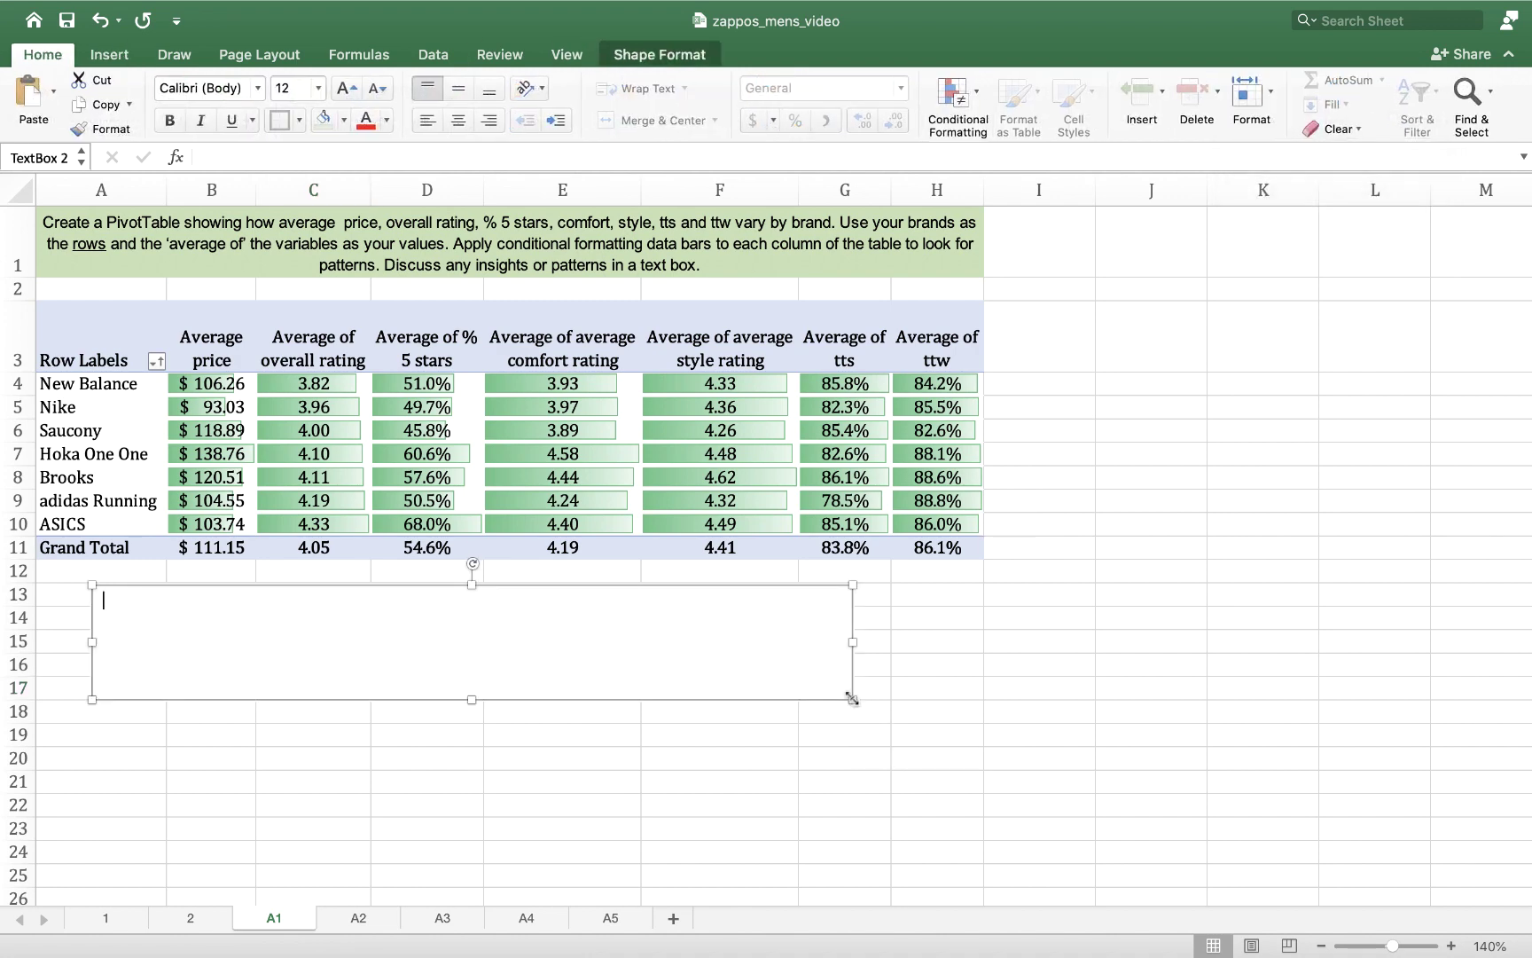
- Type a draft insight that Asics is the highest brand, then delete it
text(What stands out to me in this data is that)
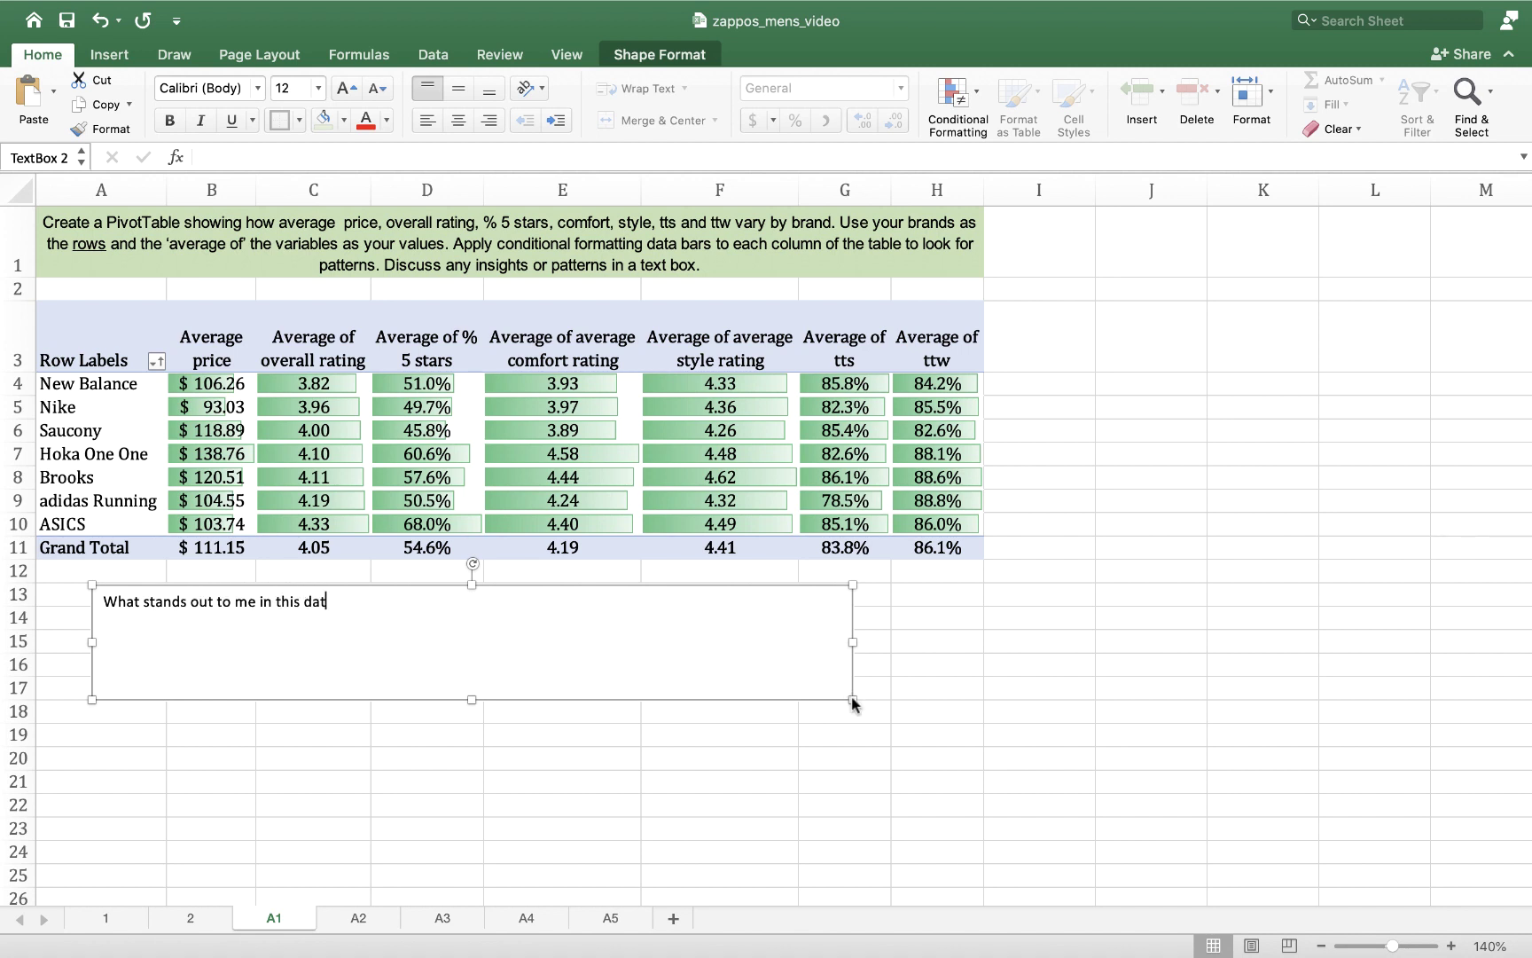
key(BackSpace)
key(BackSpace)
key(BackSpace)
key(BackSpace)
text(that Asics is the highest)
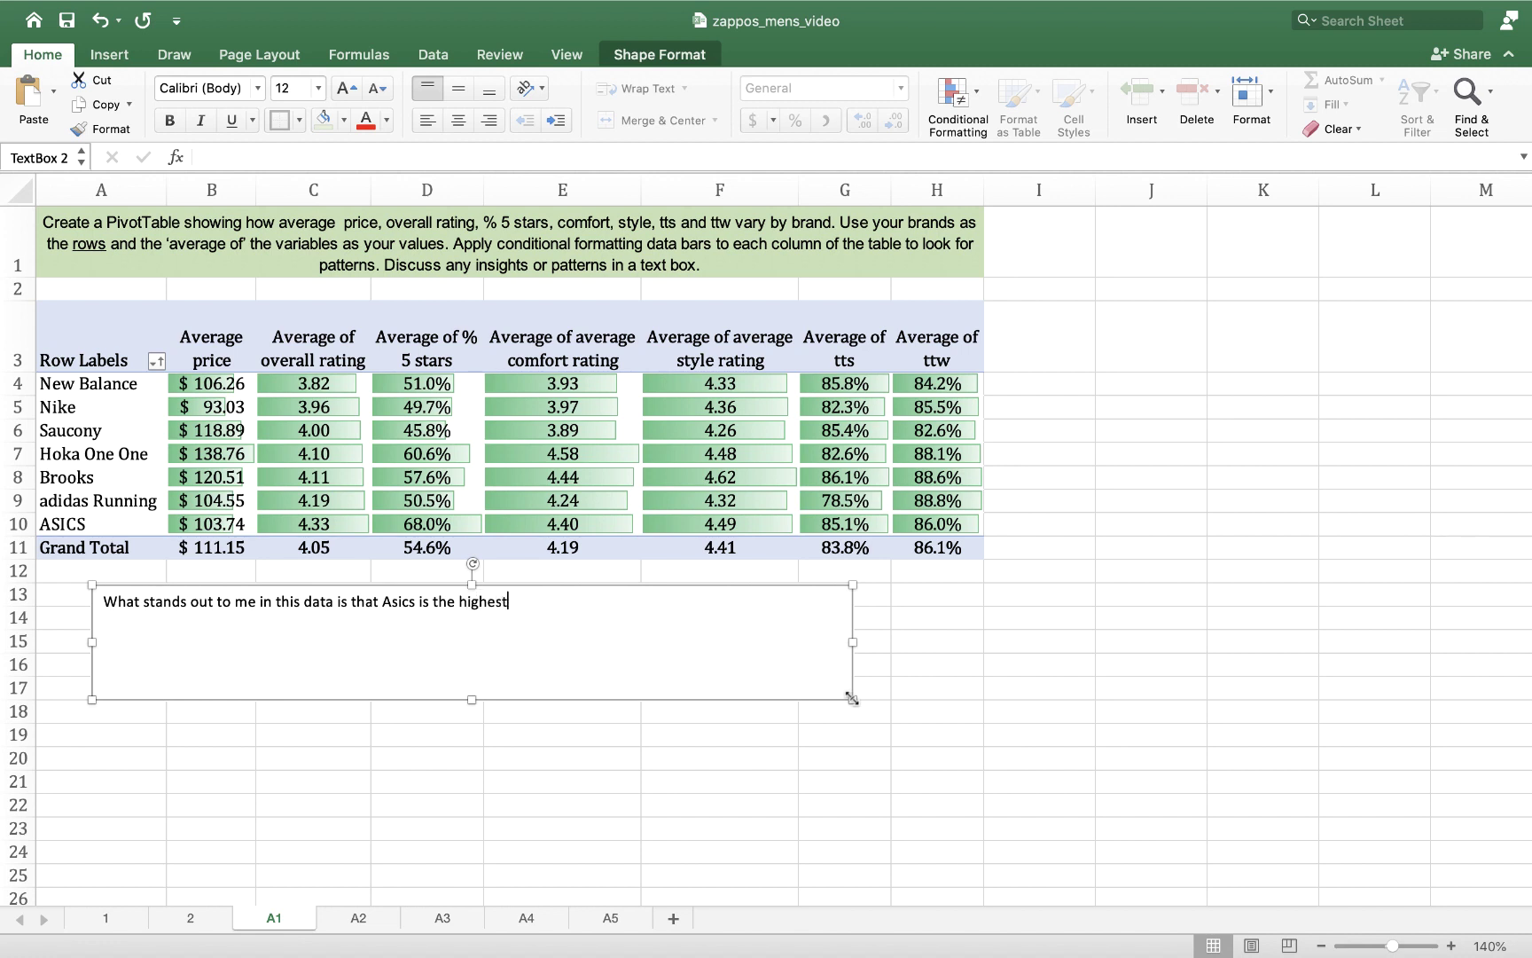
text( brand)
drag(592, 602, 21, 594)
key(BackSpace)
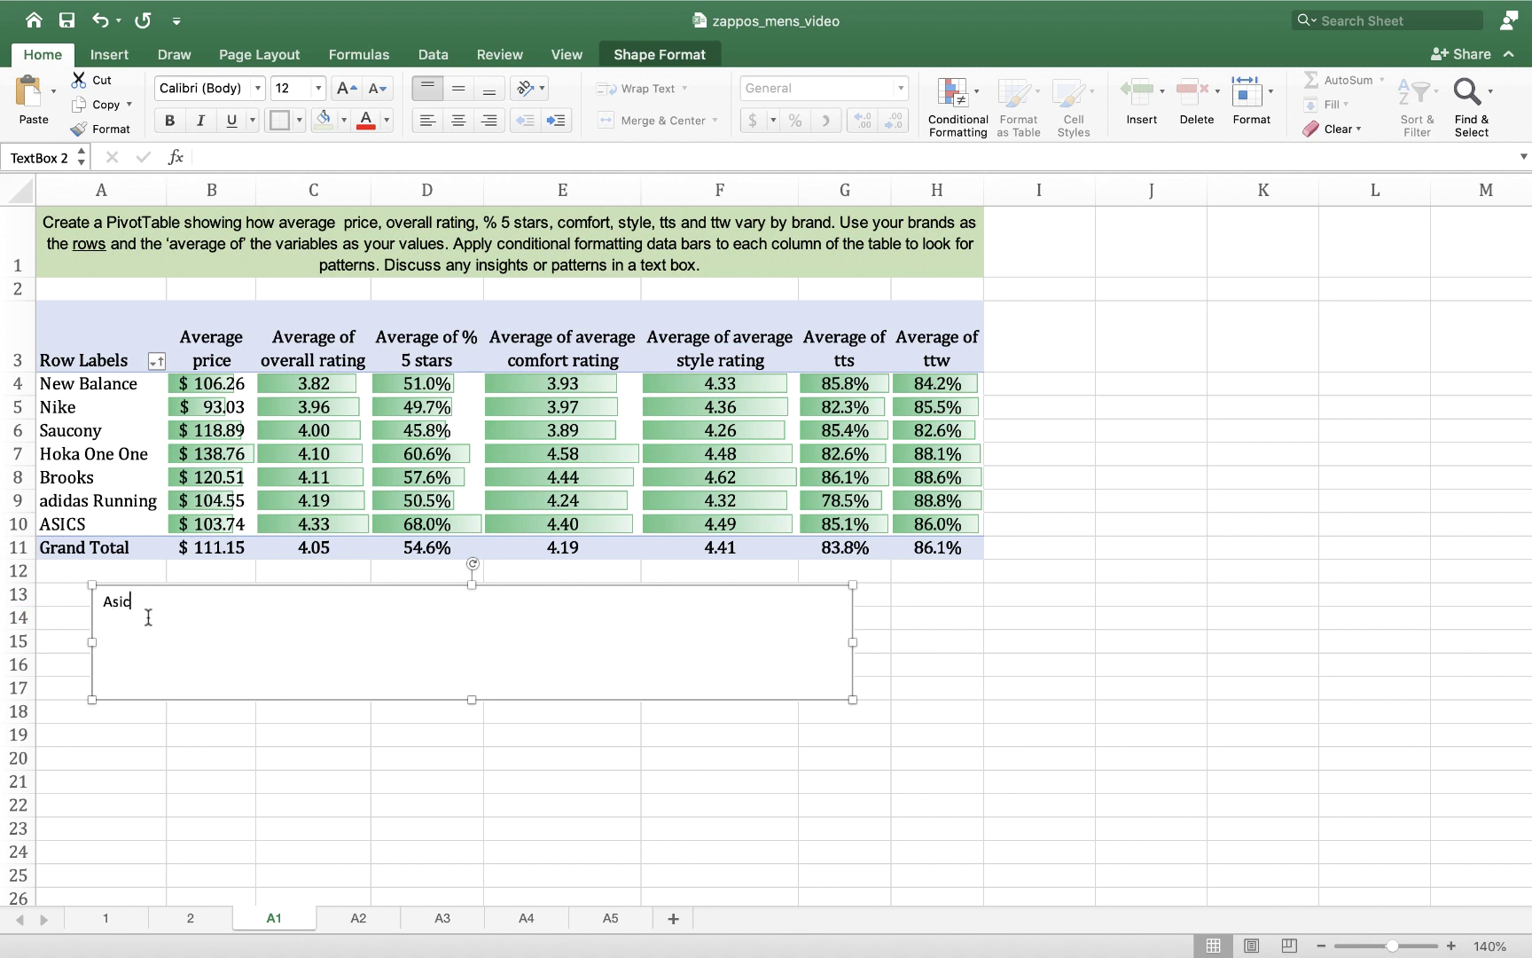
- Write that Asics shoes are among the least expensive and most highly rated
text(shoes are among the least expen)
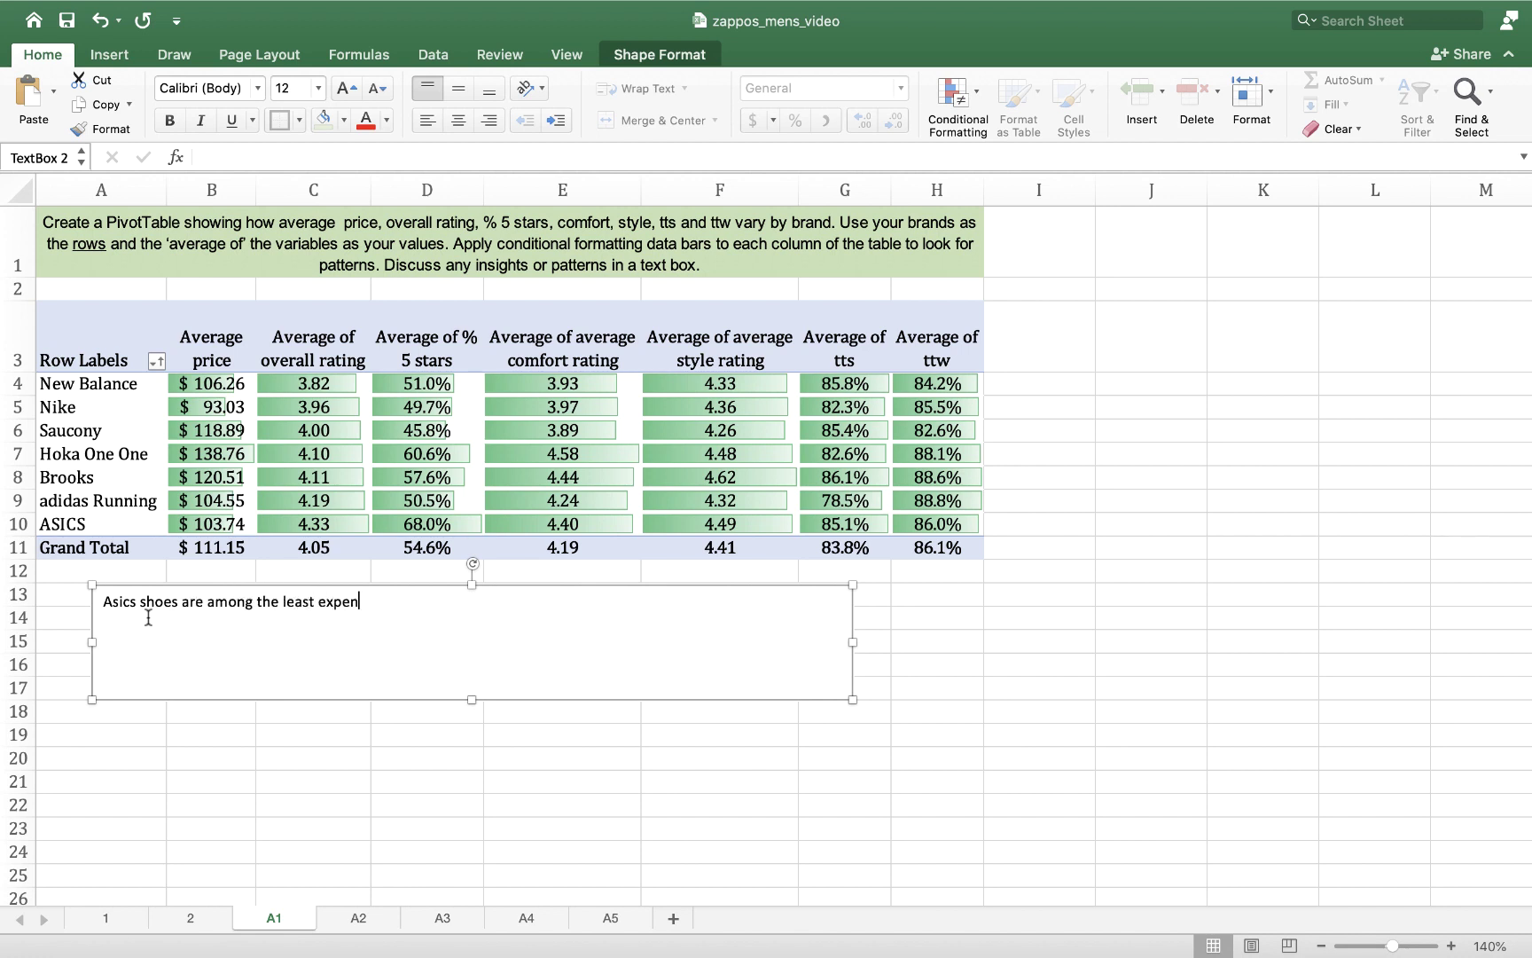
text(sive and)
text( the highes)
key(BackSpace)
key(BackSpace)
key(BackSpace)
key(BackSpace)
key(BackSpace)
key(BackSpace)
key(BackSpace)
text(m)
key(BackSpace)
text(most highl)
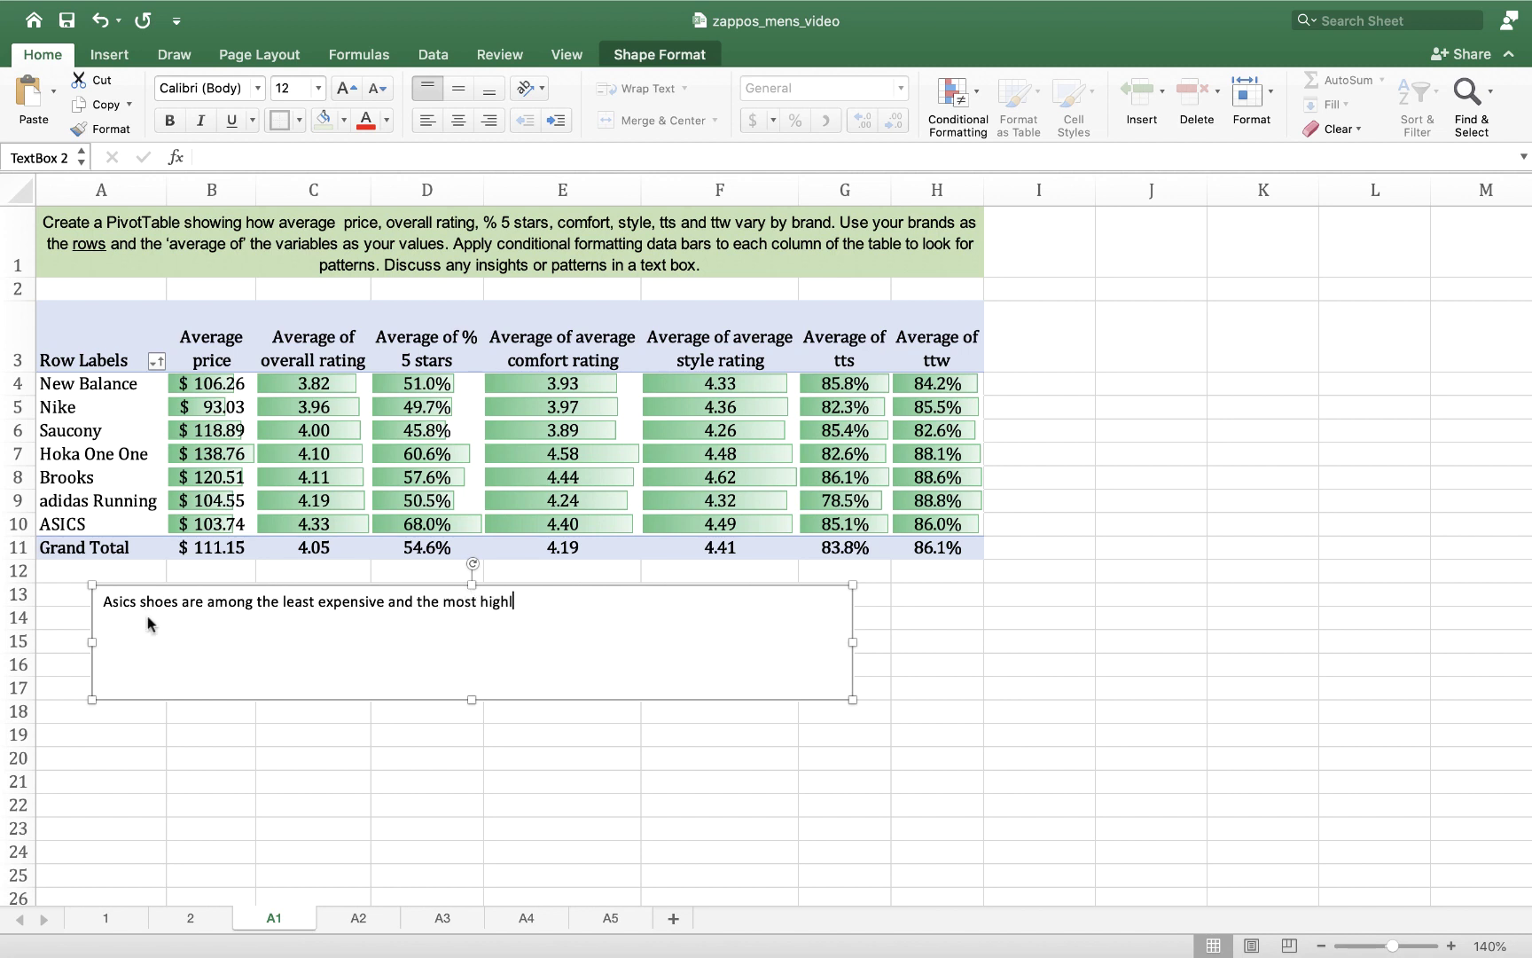
text(y rated. It)
key(BackSpace)
key(BackSpace)
- Add that other expensive brands rate slightly higher for comfort and style, but Asics is a good bet at a low price point
text(While other expensive brands,)
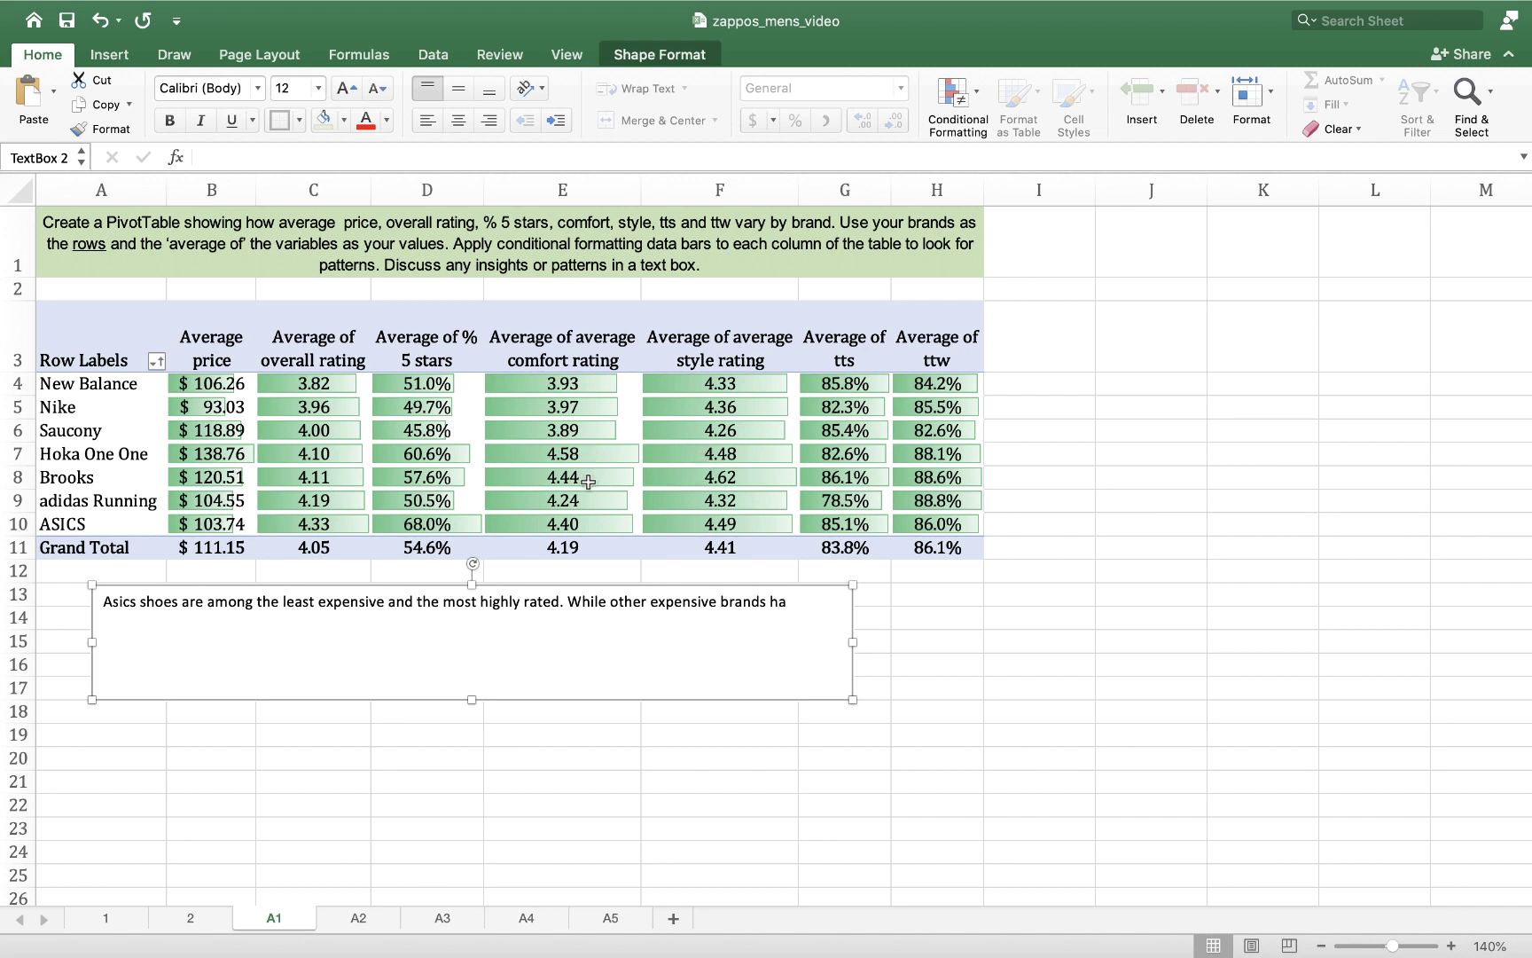
text(ve slightly higher ratin)
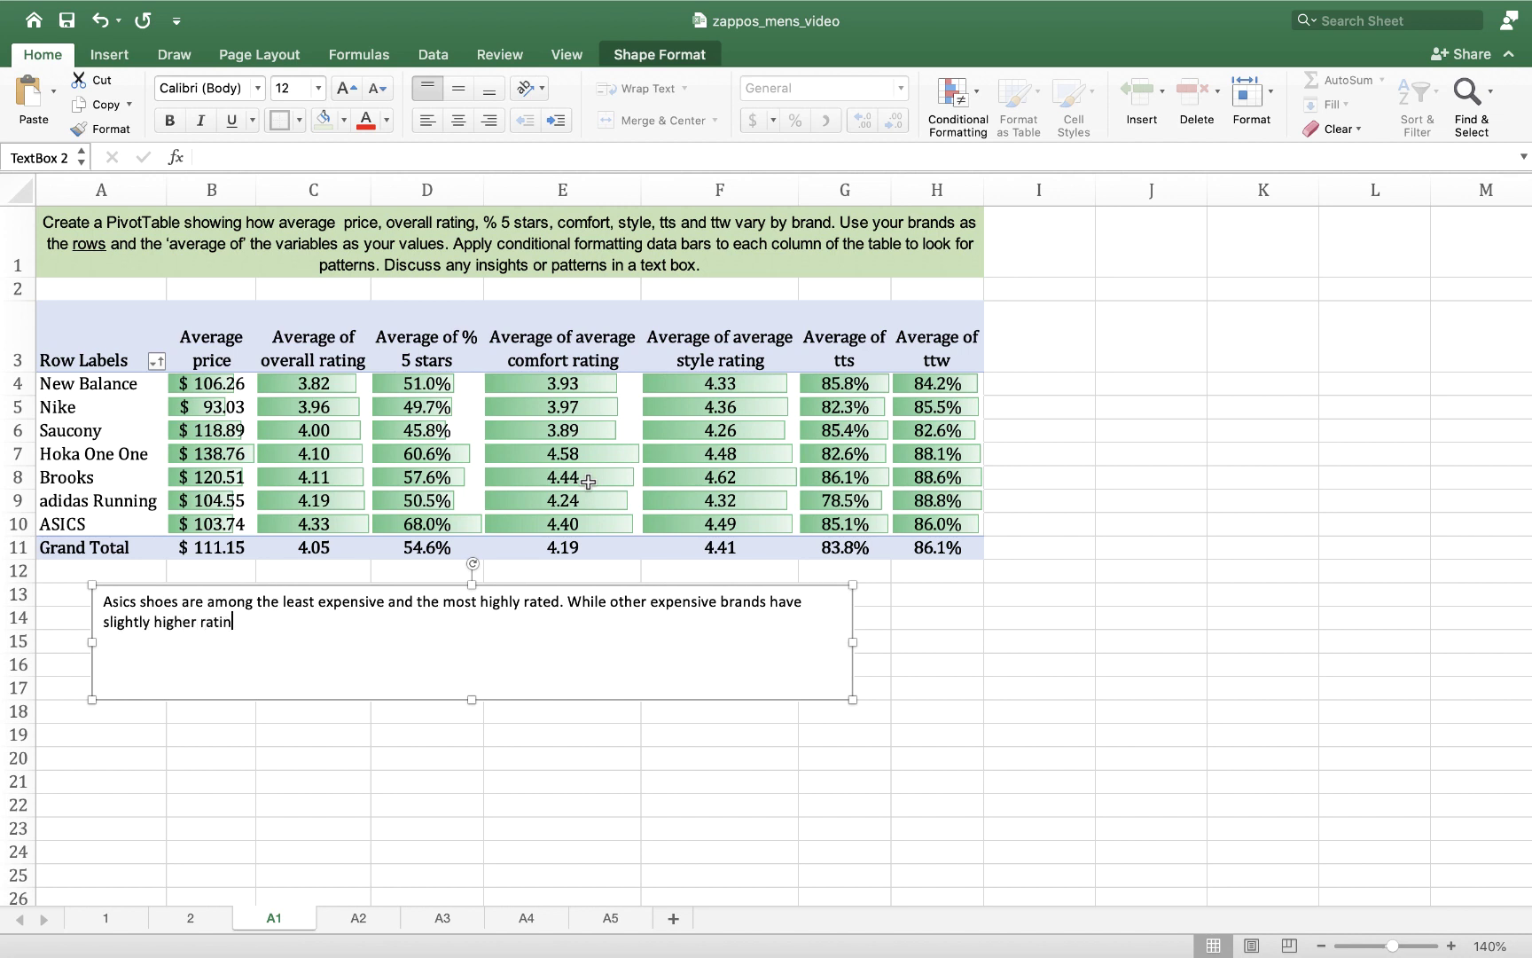
text(gs for comfor tna)
text(nd style)
key(super+comma)
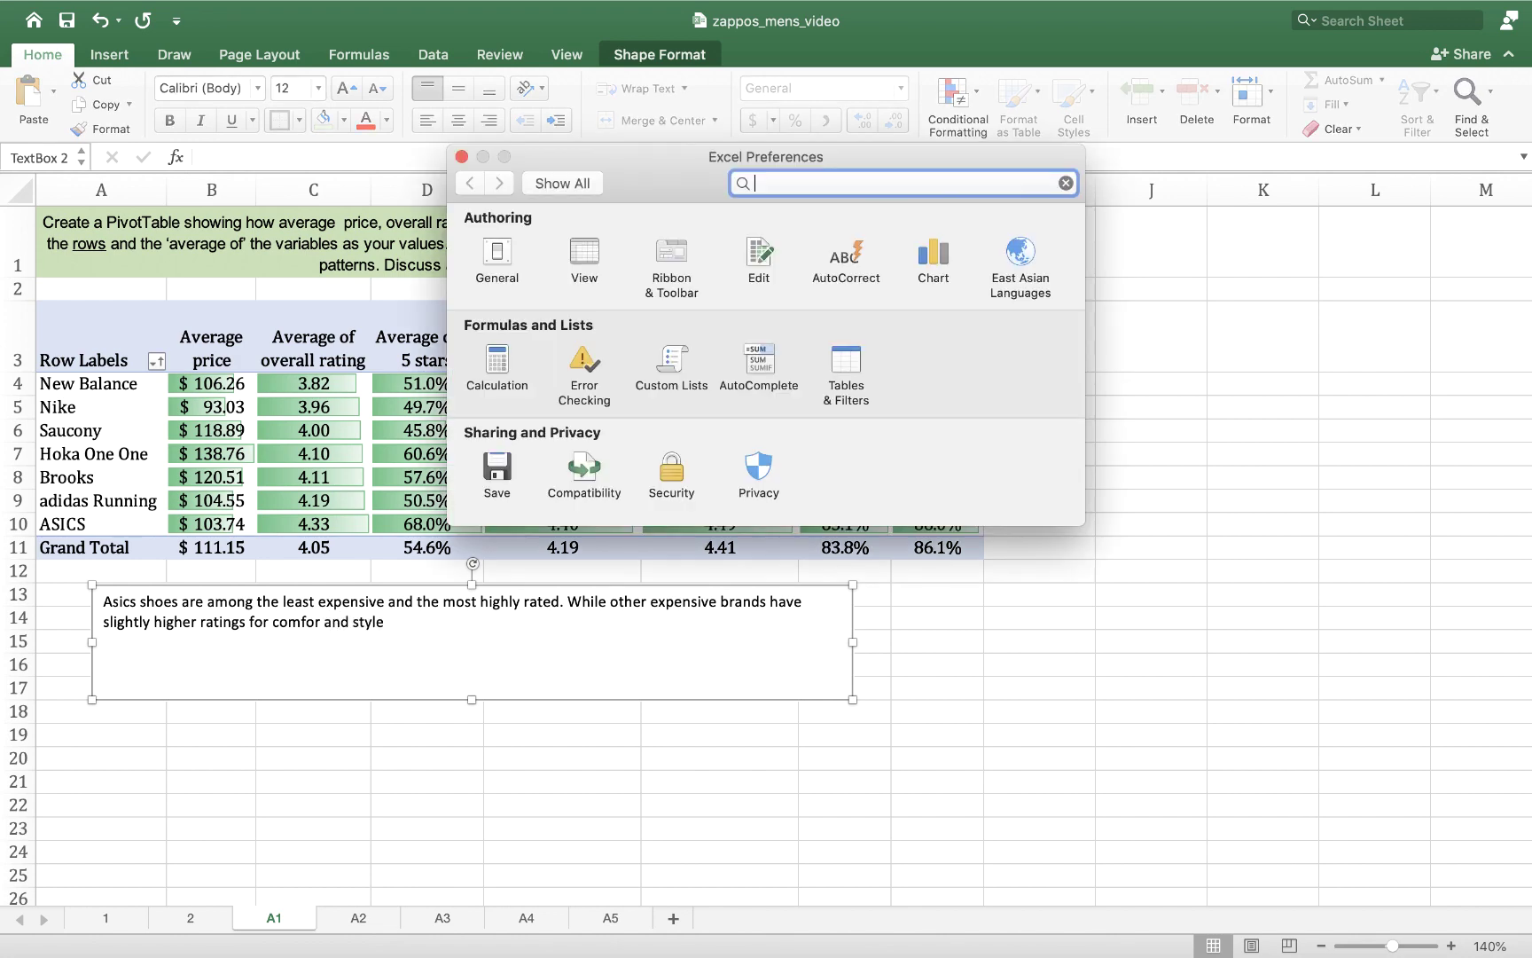
click(461, 156)
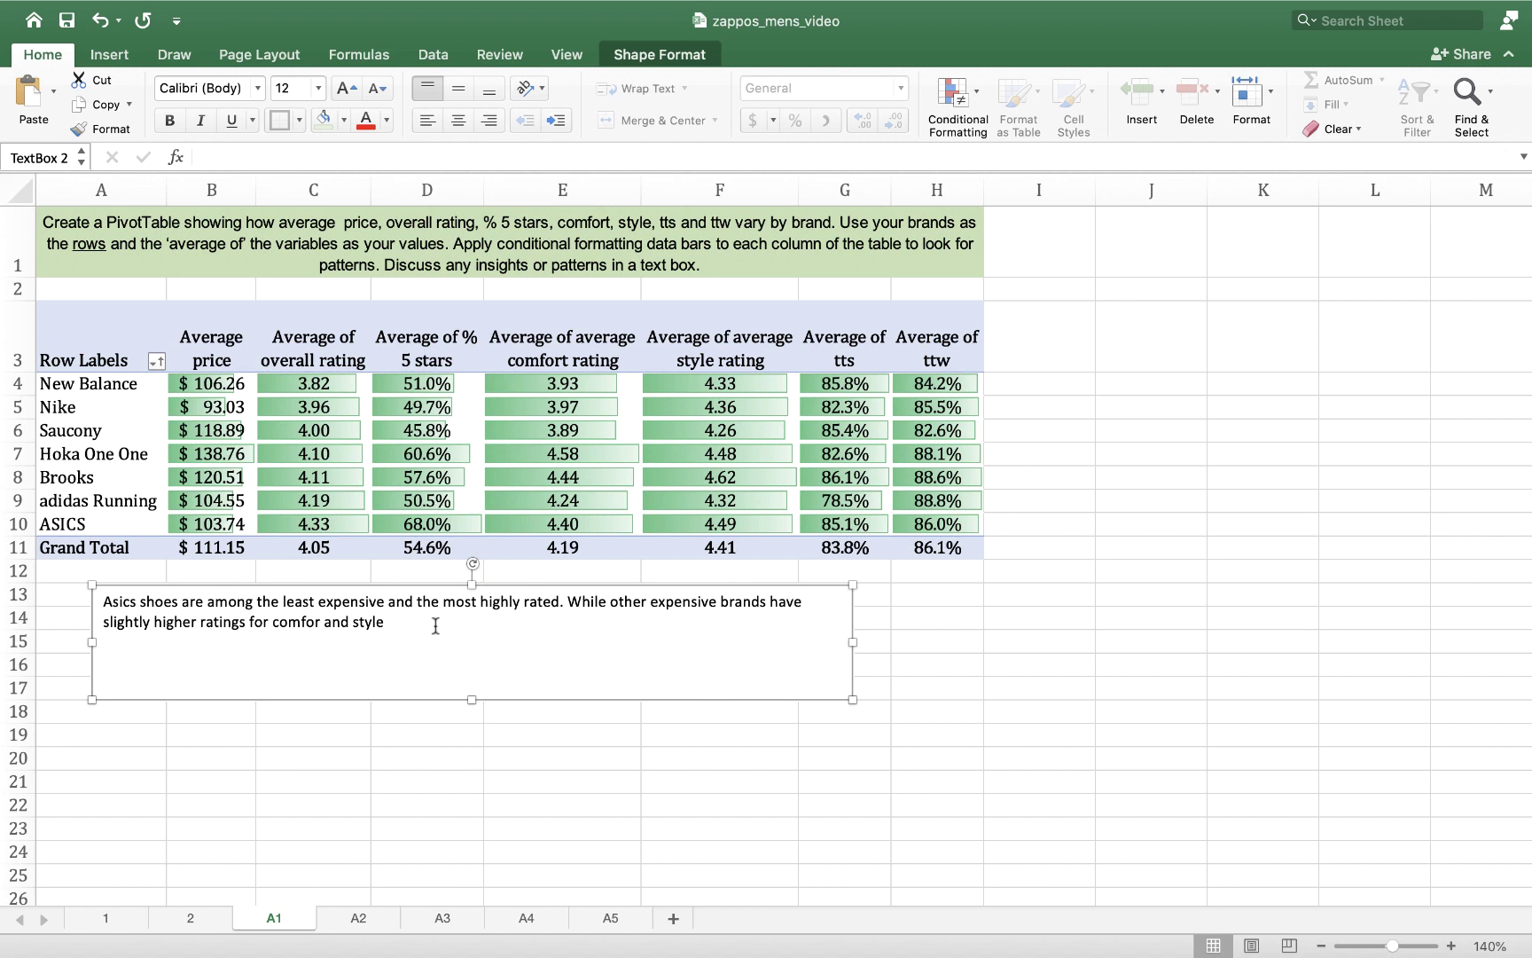
text(Asics seems to be a good bet at a rel)
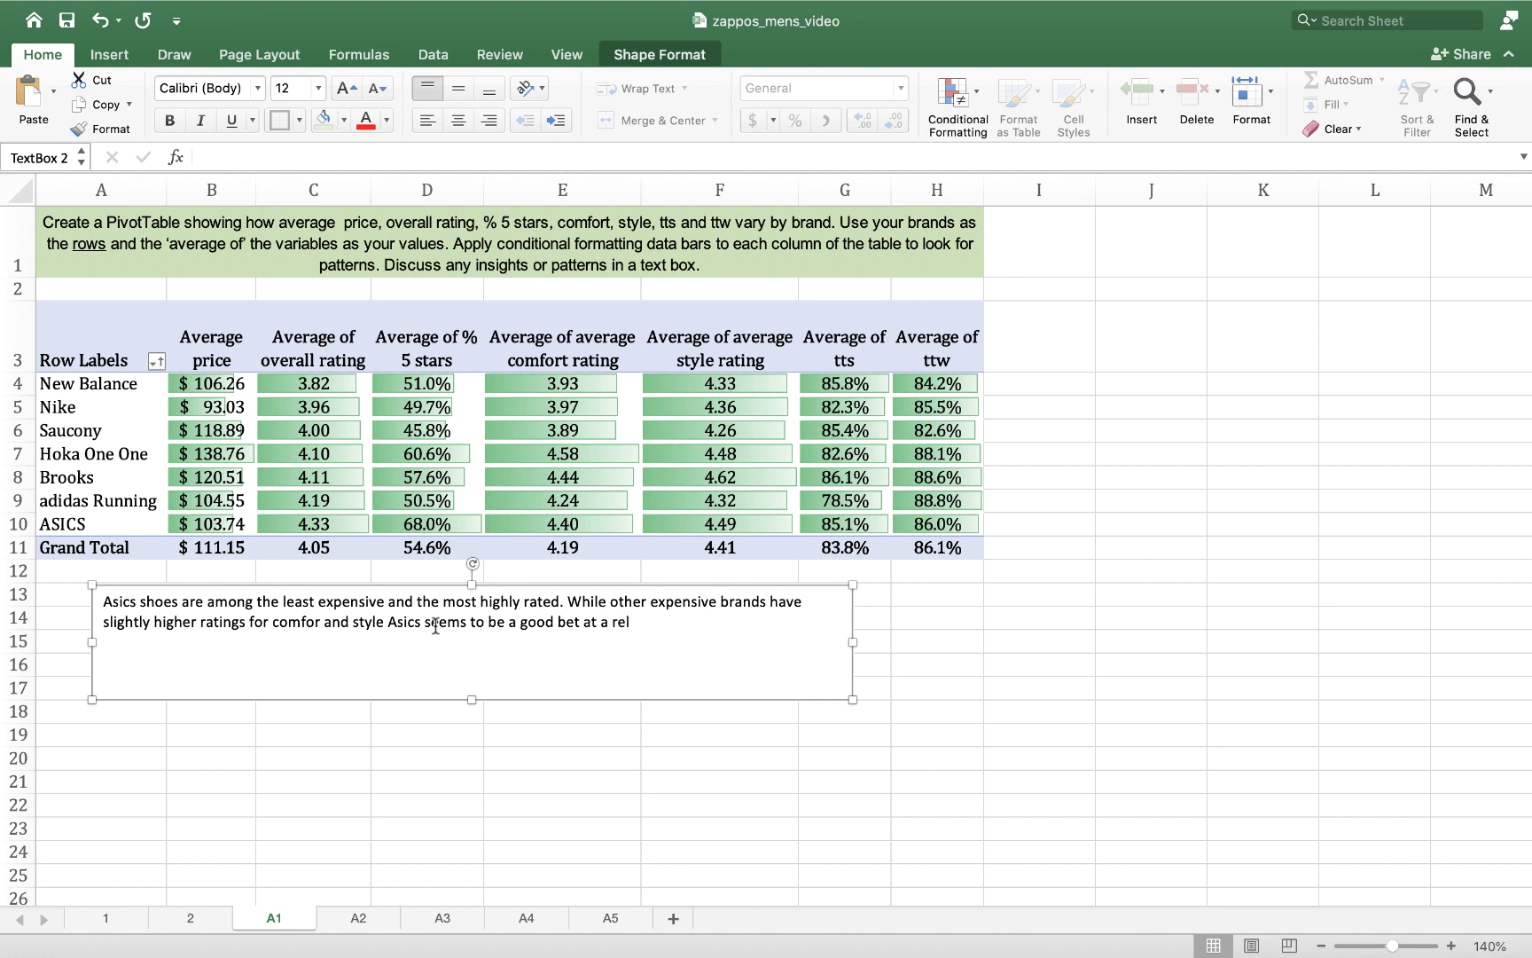
text(atively low price point.)
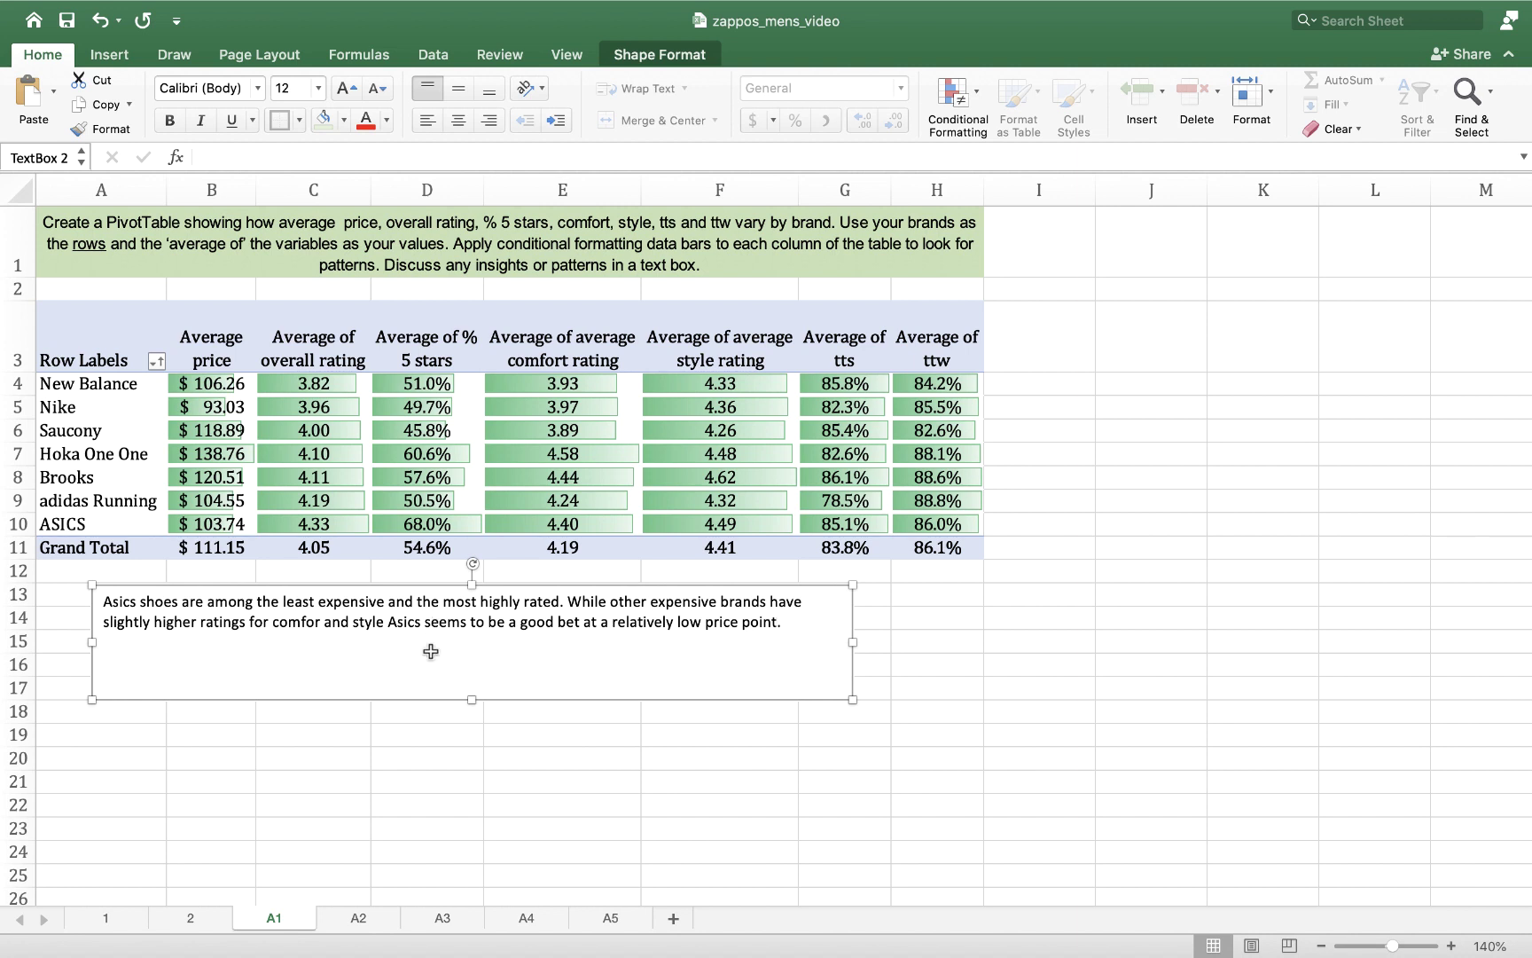
- Shrink the insights text box to fit its two lines of text
click(442, 754)
click(479, 652)
drag(472, 700, 479, 638)
- Fill the text box light green and zoom in to review the table and text
click(395, 780)
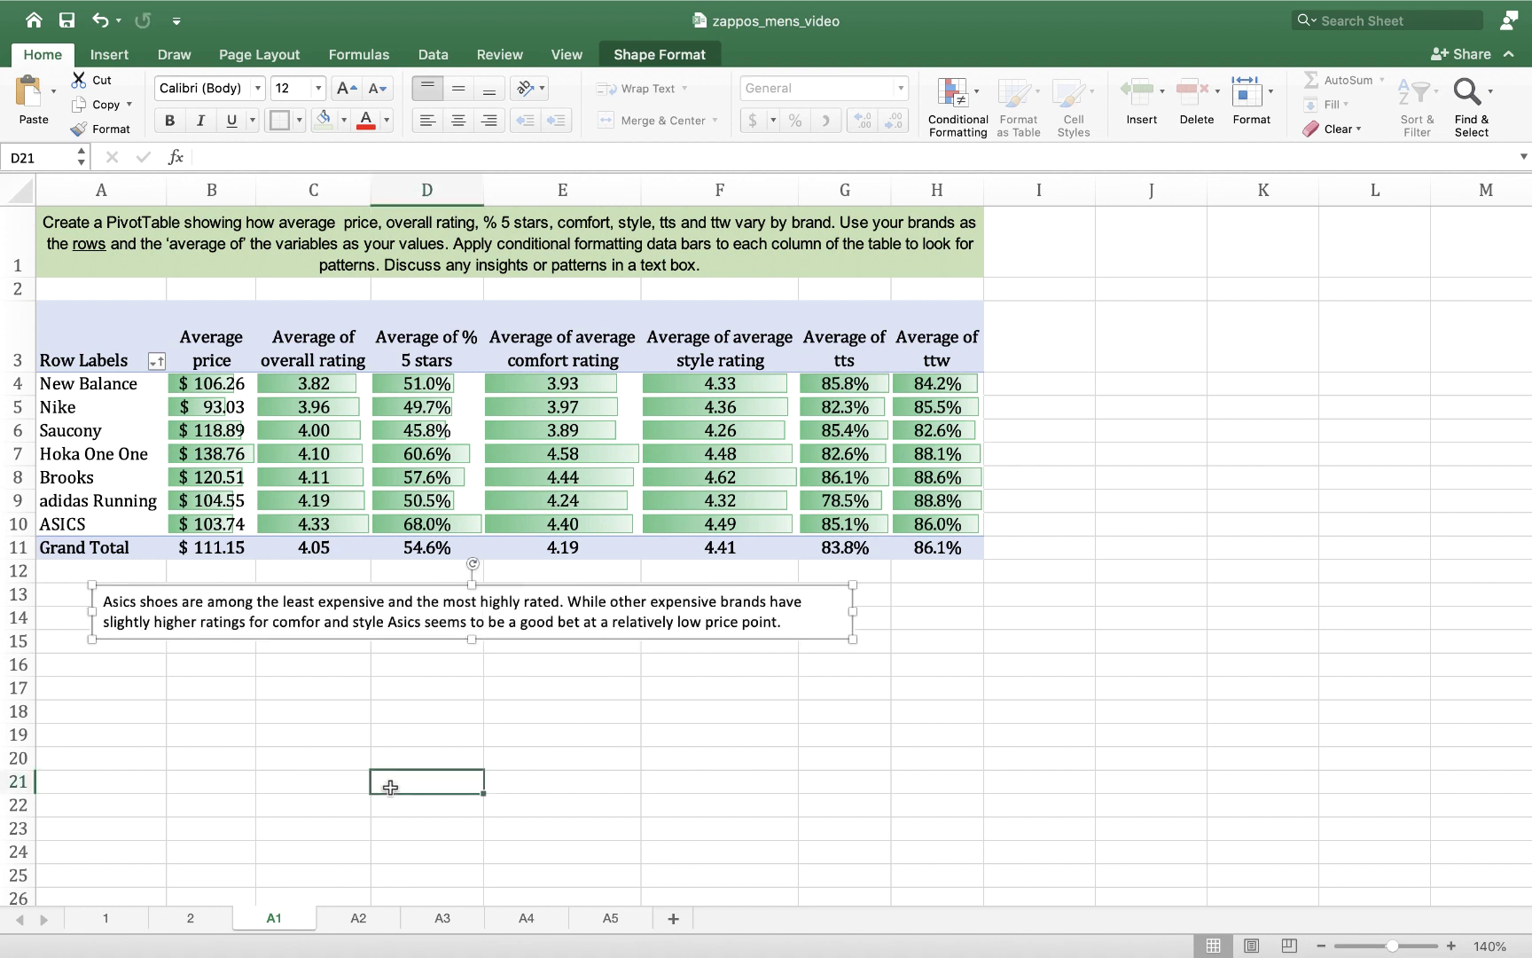
click(403, 601)
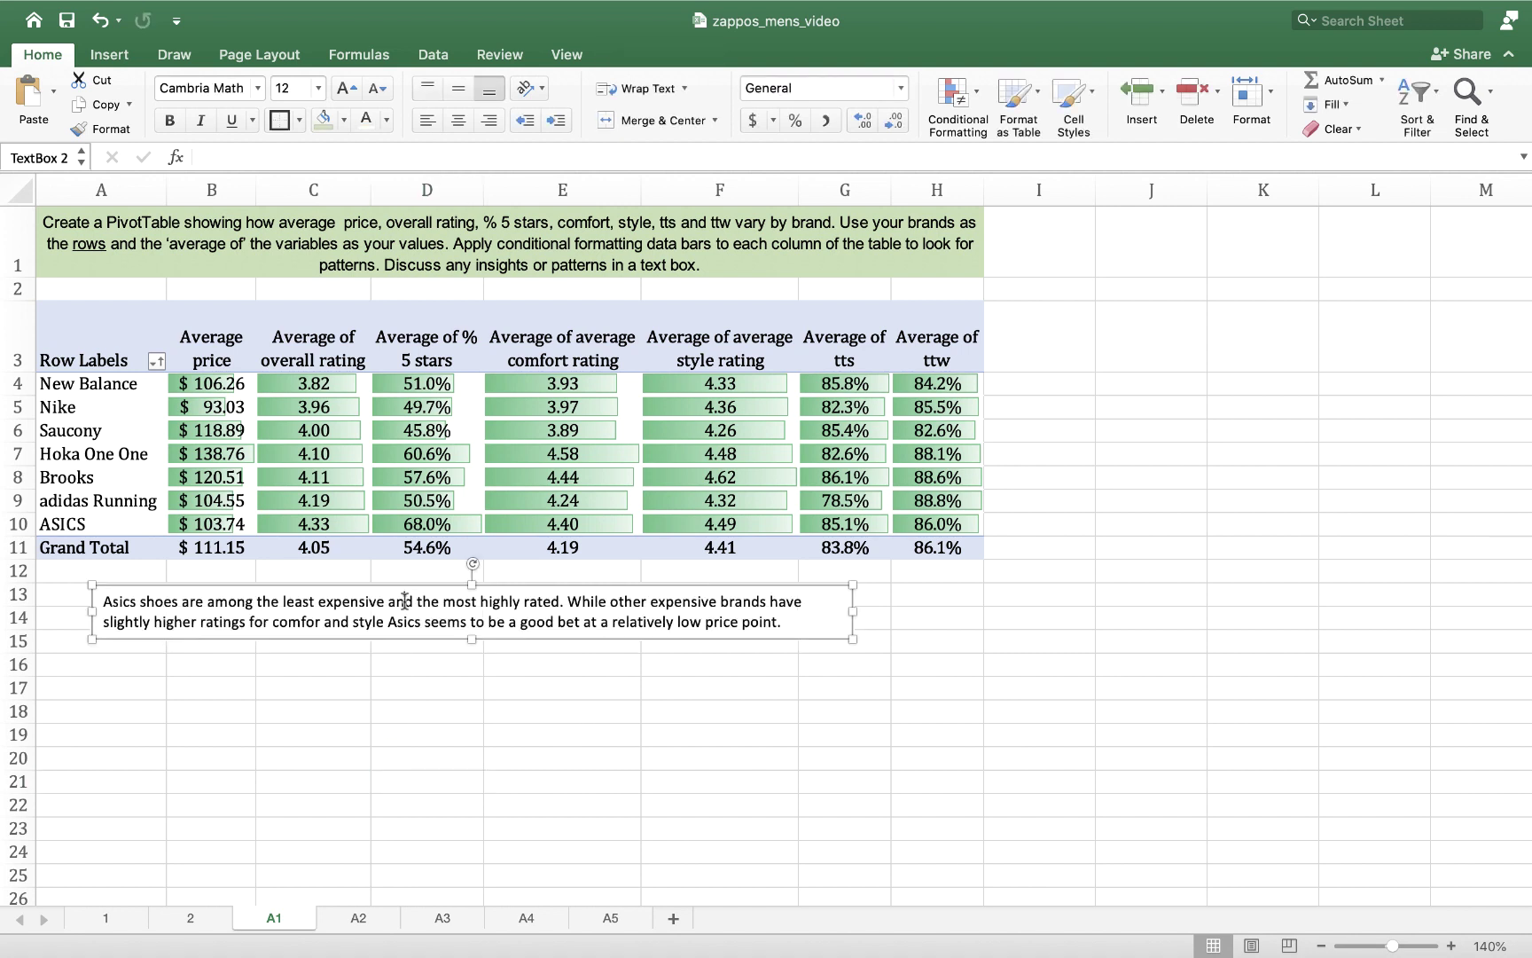
click(324, 121)
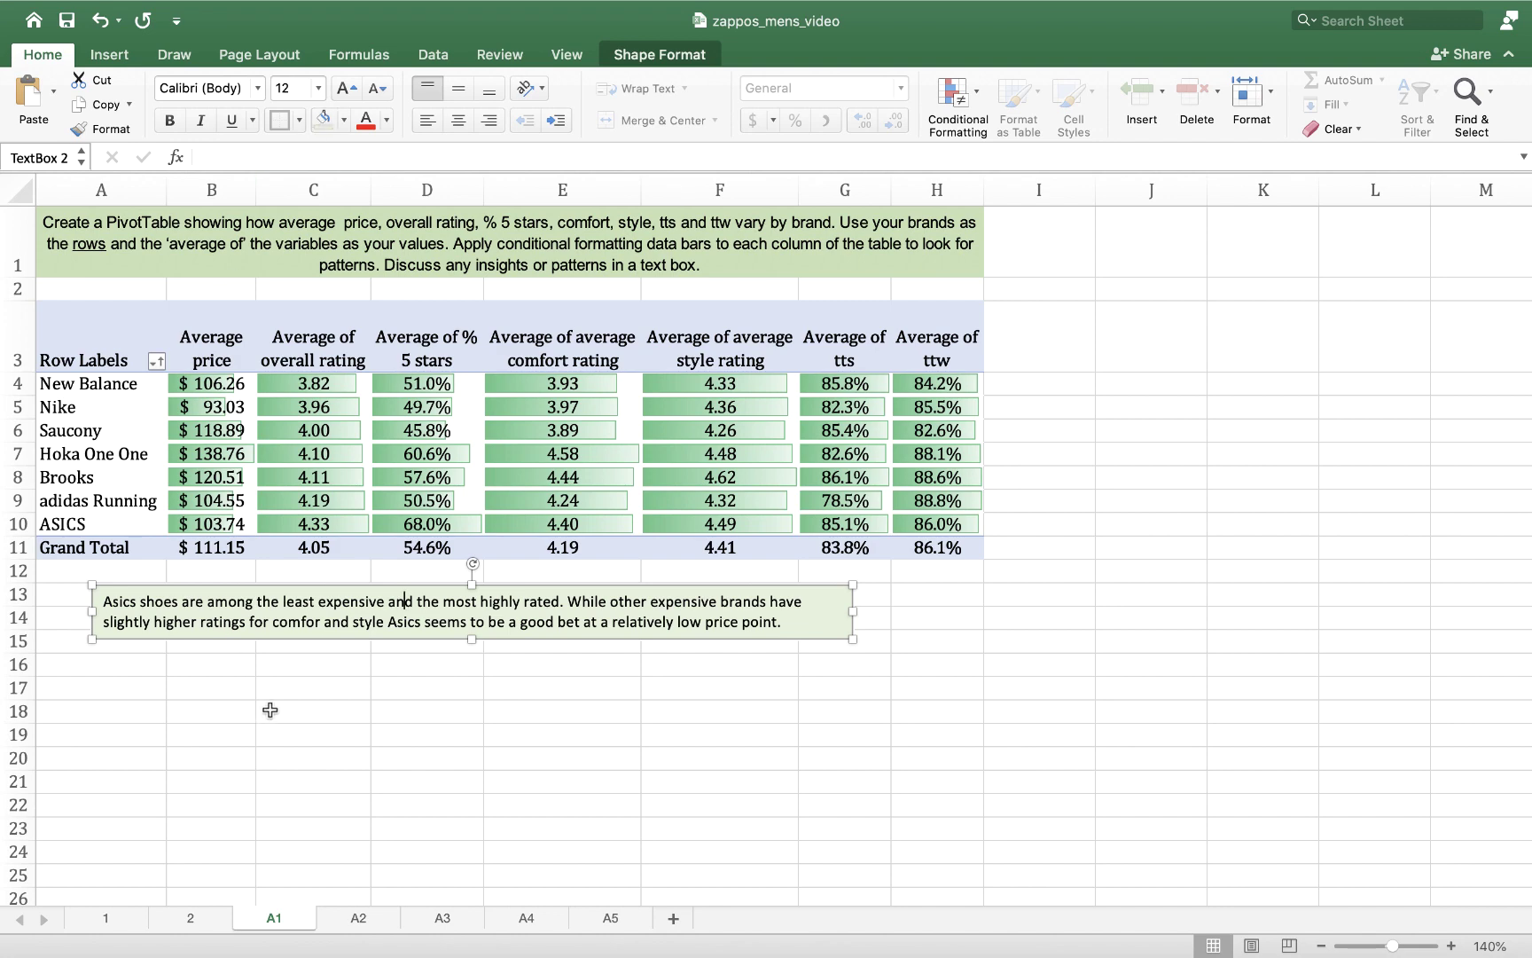
click(1451, 947)
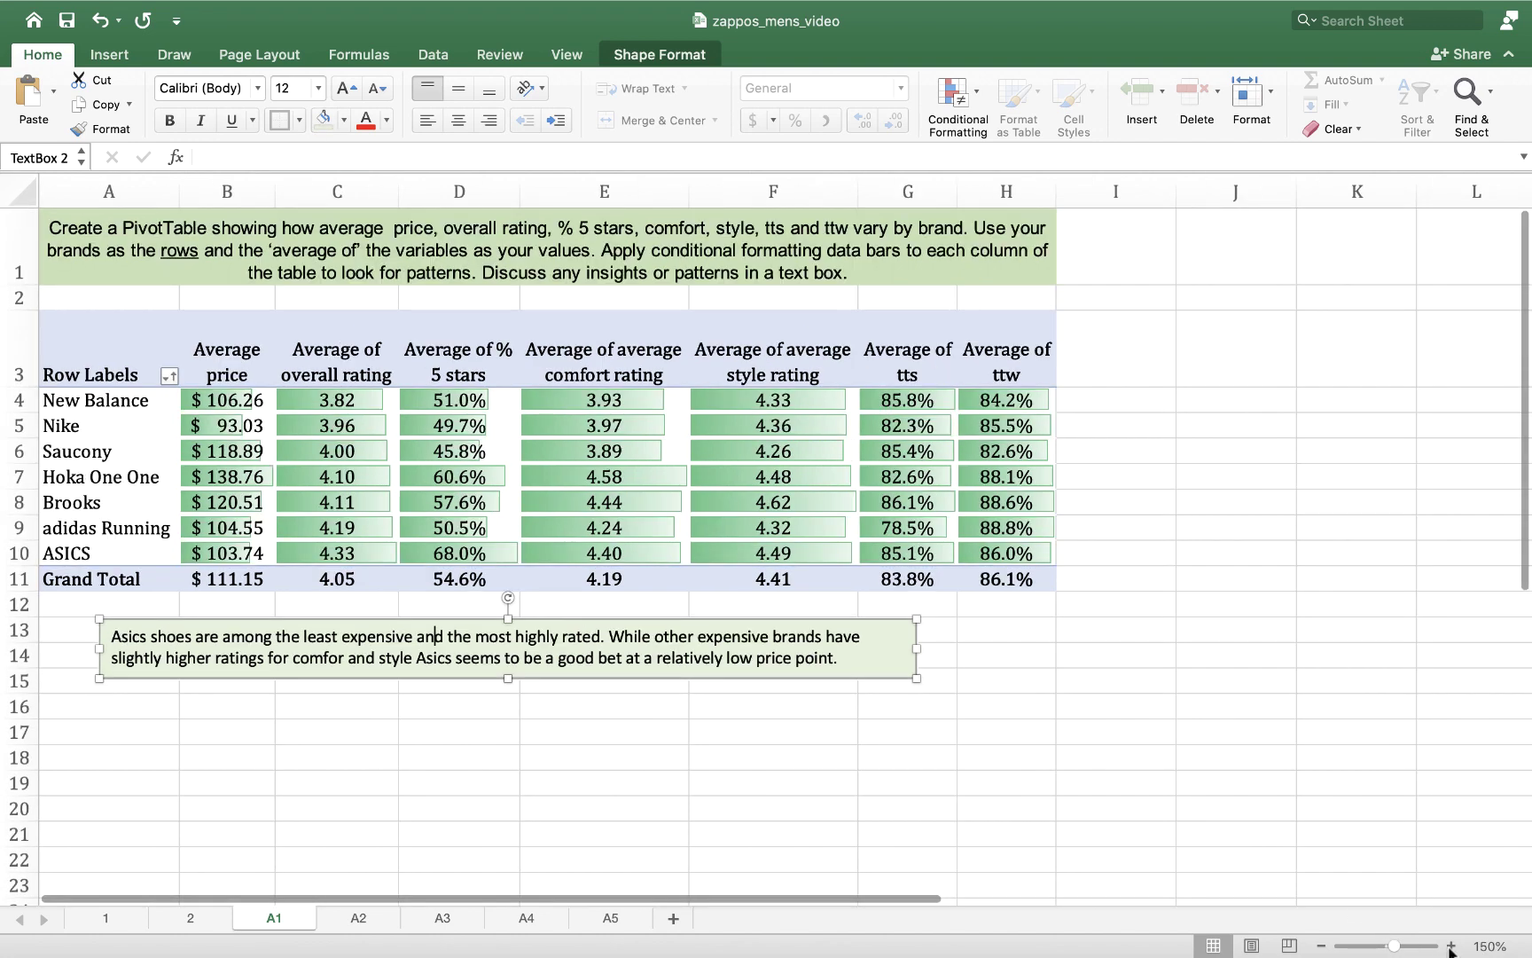
click(1451, 946)
click(707, 756)
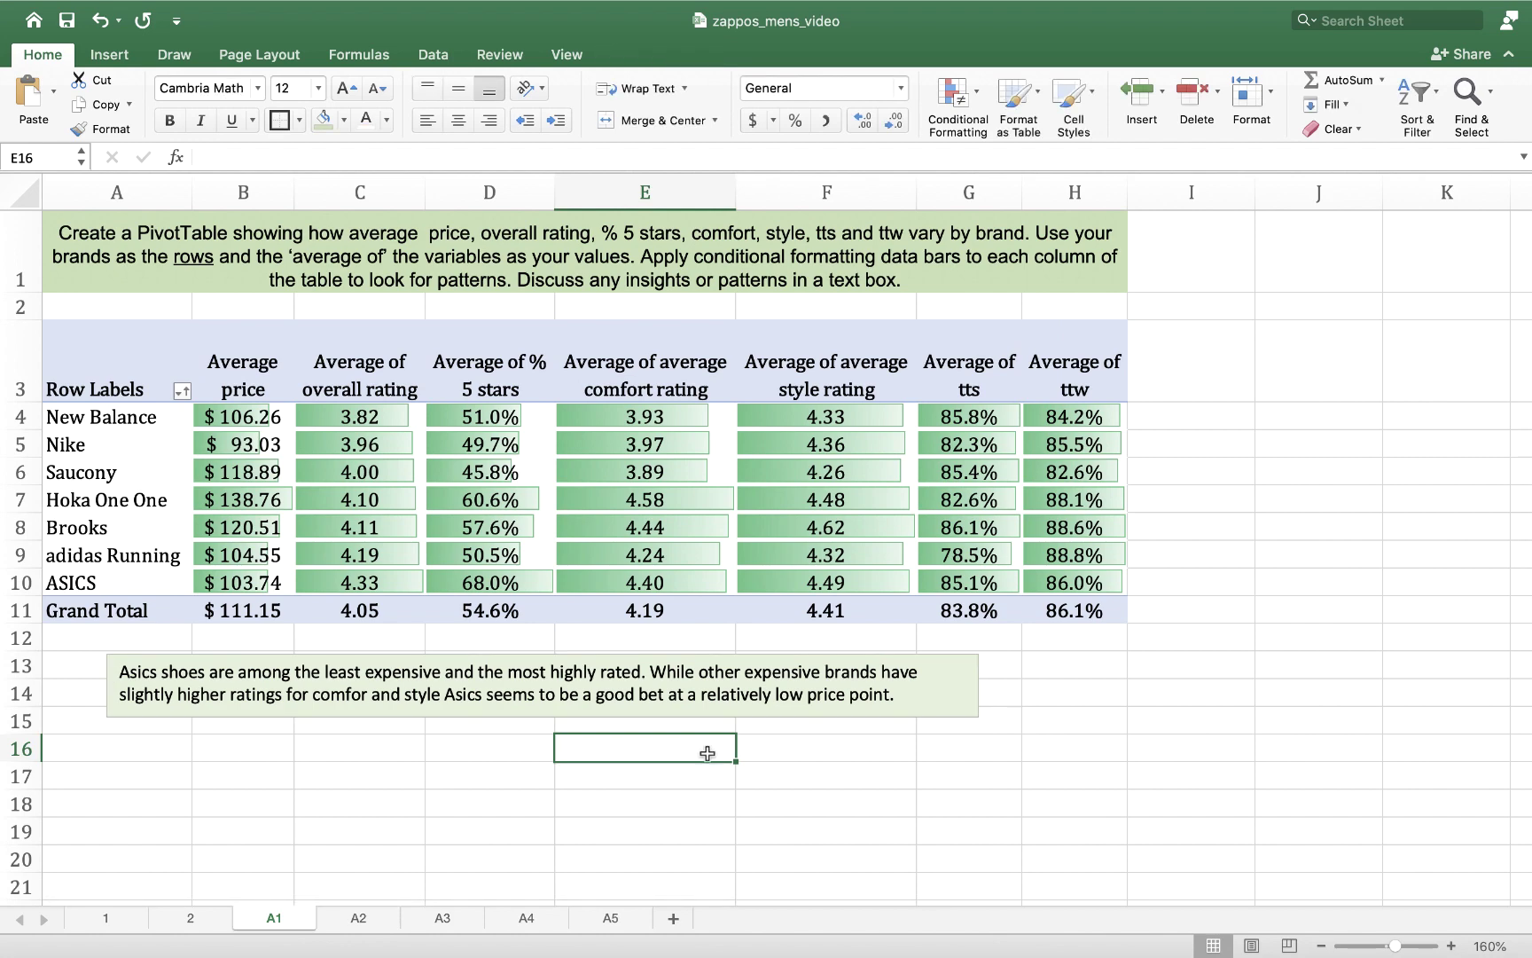
mouse_move(860, 926)
right_click(928, 925)
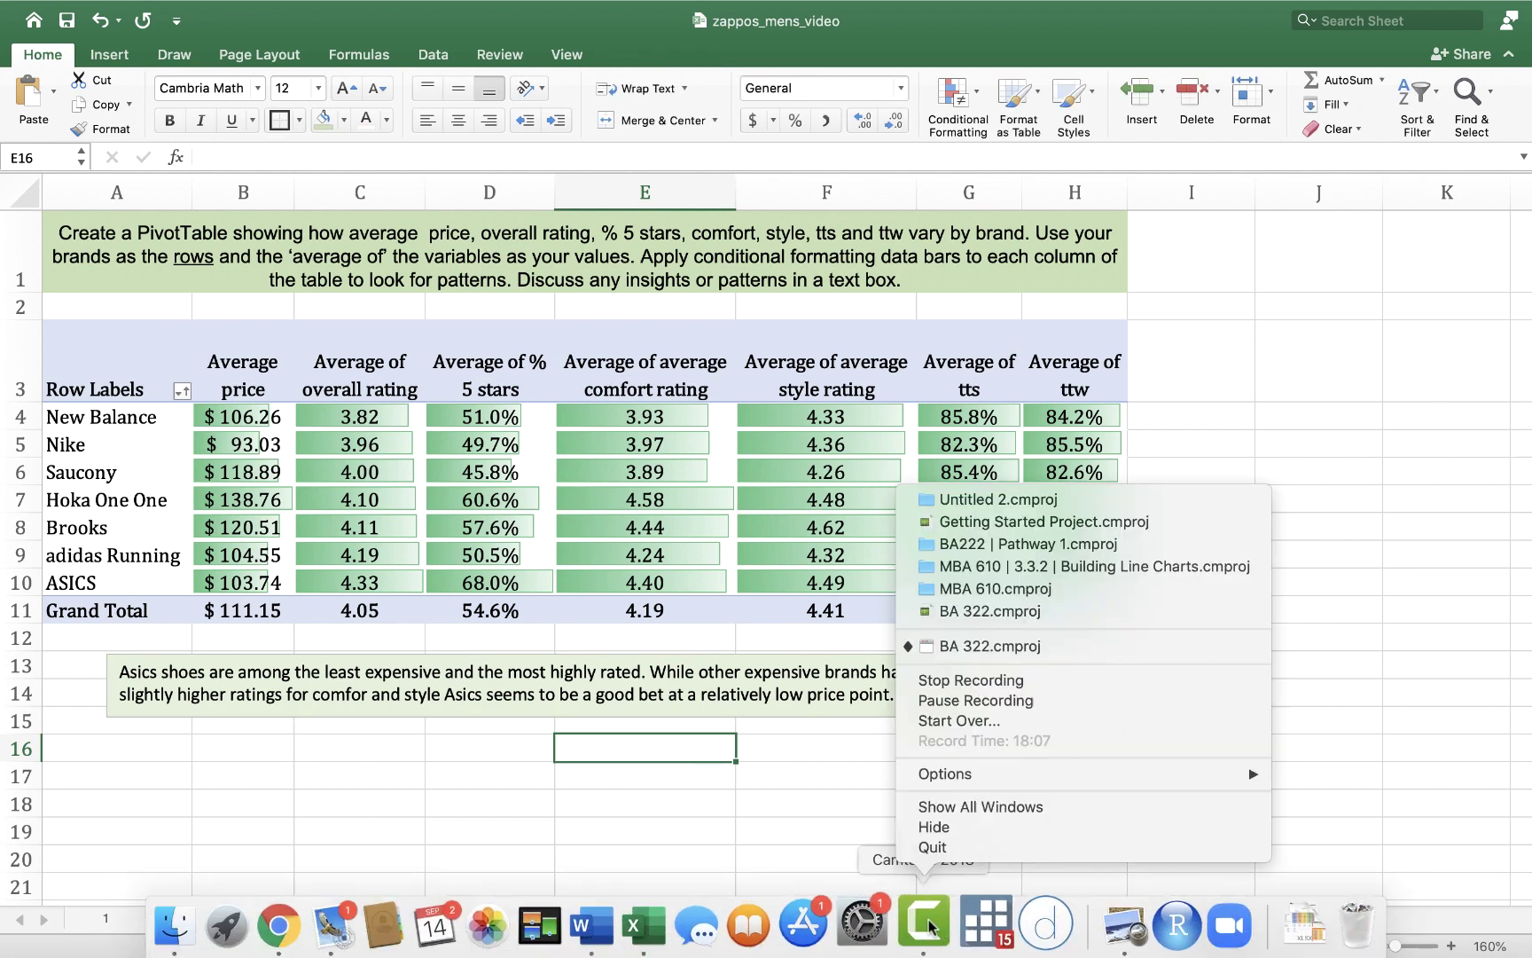